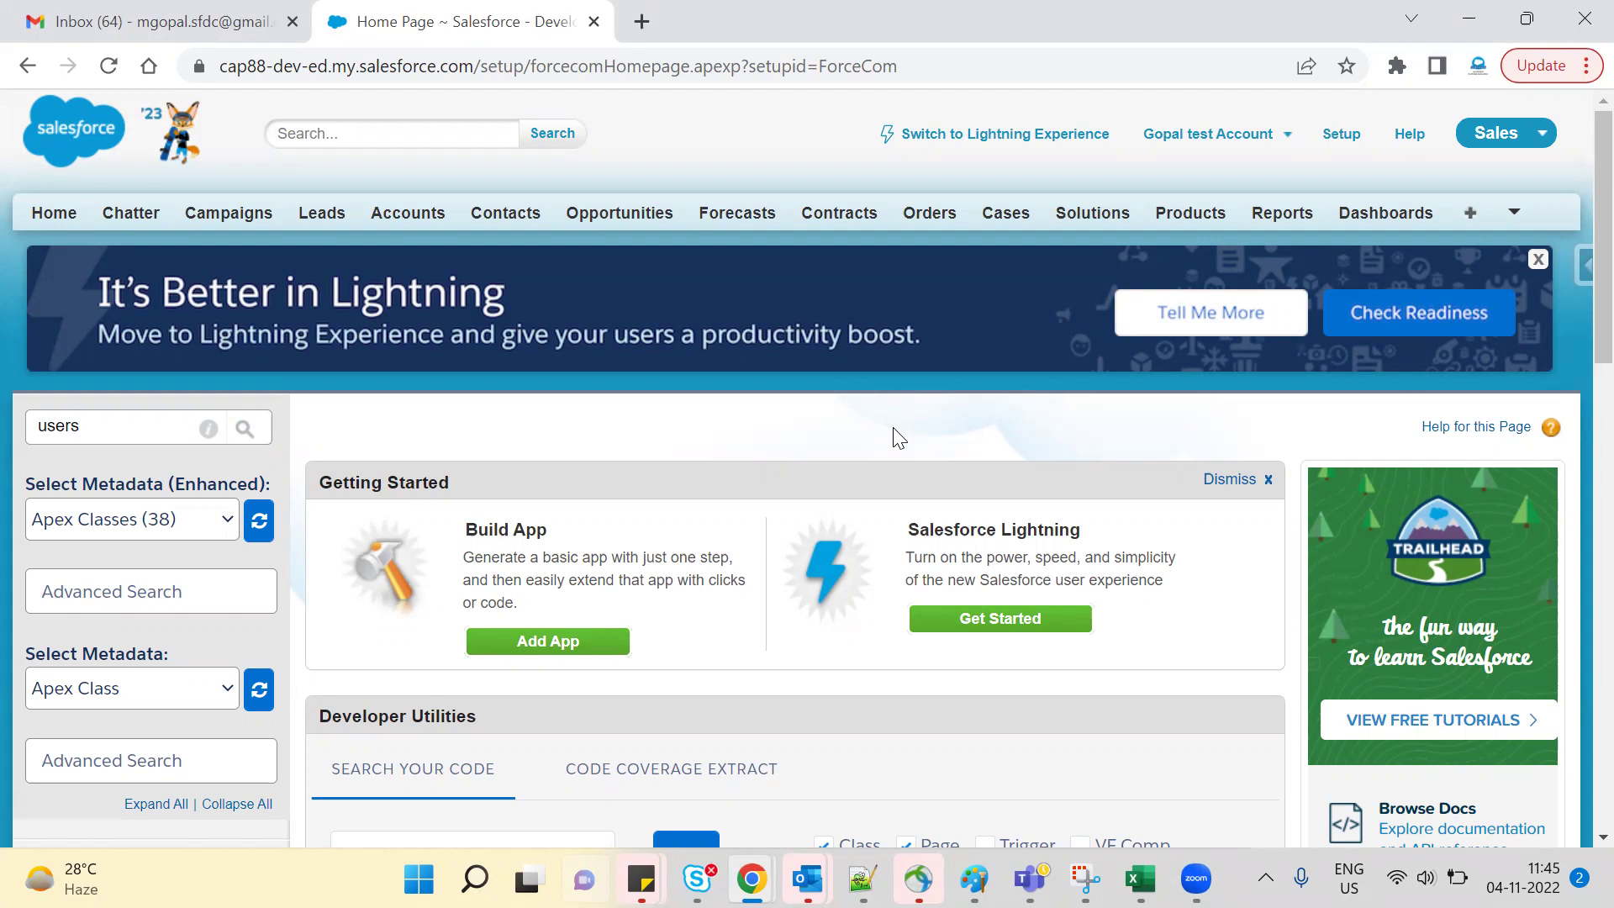
Step: Search Setup Quick Find for 'users'
click(176, 425)
key(BackSpace)
key(BackSpace)
key(BackSpace)
key(BackSpace)
key(BackSpace)
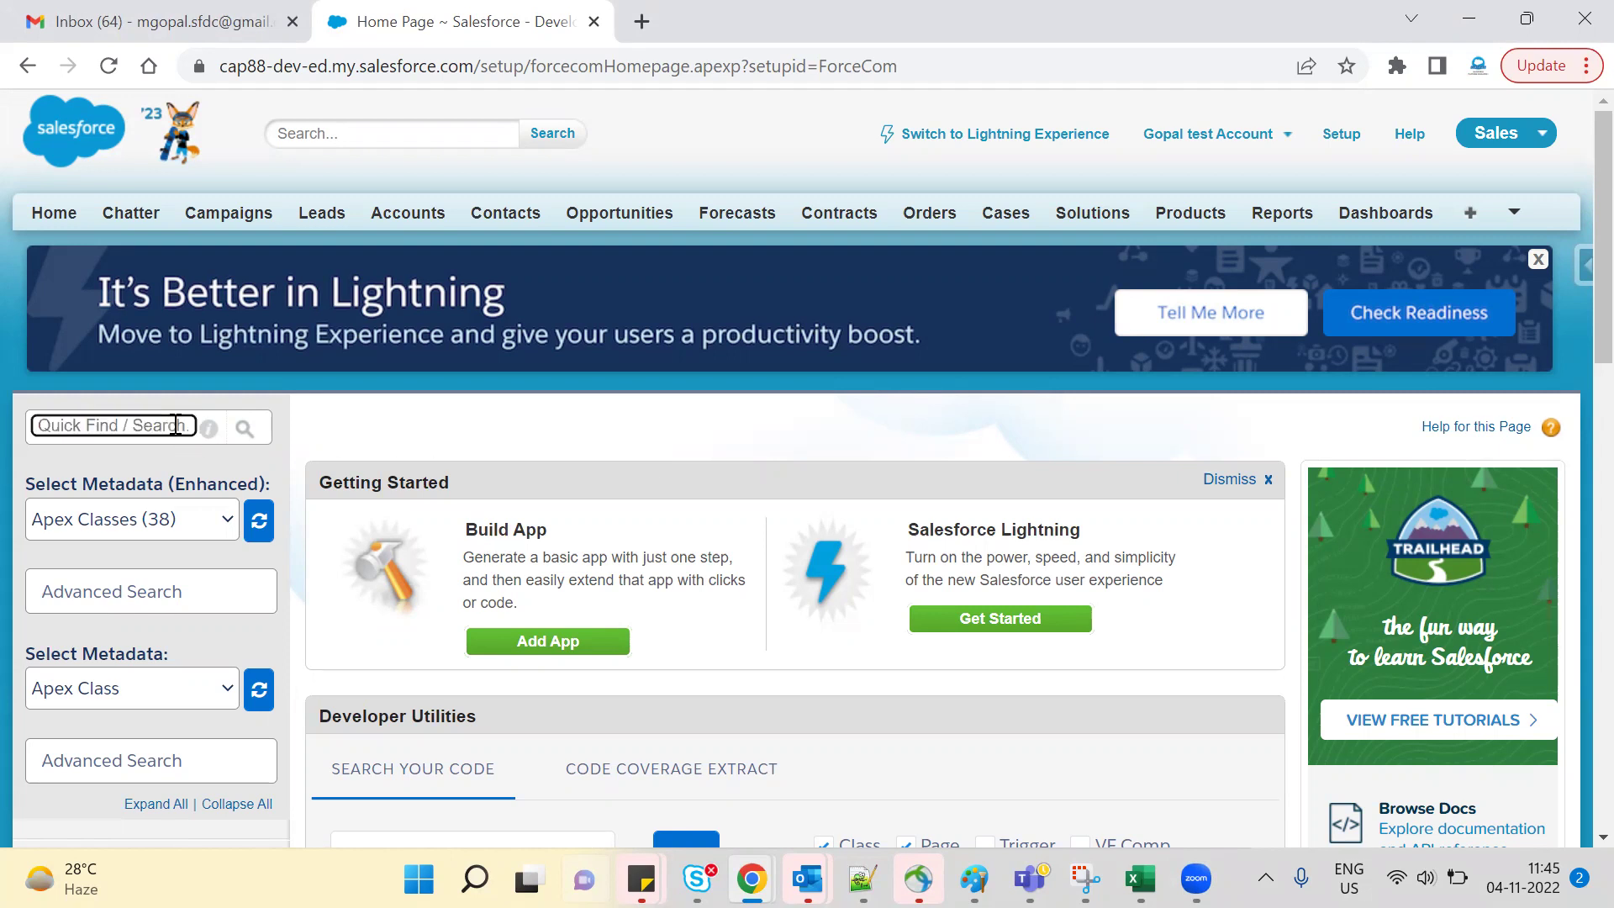
text(users)
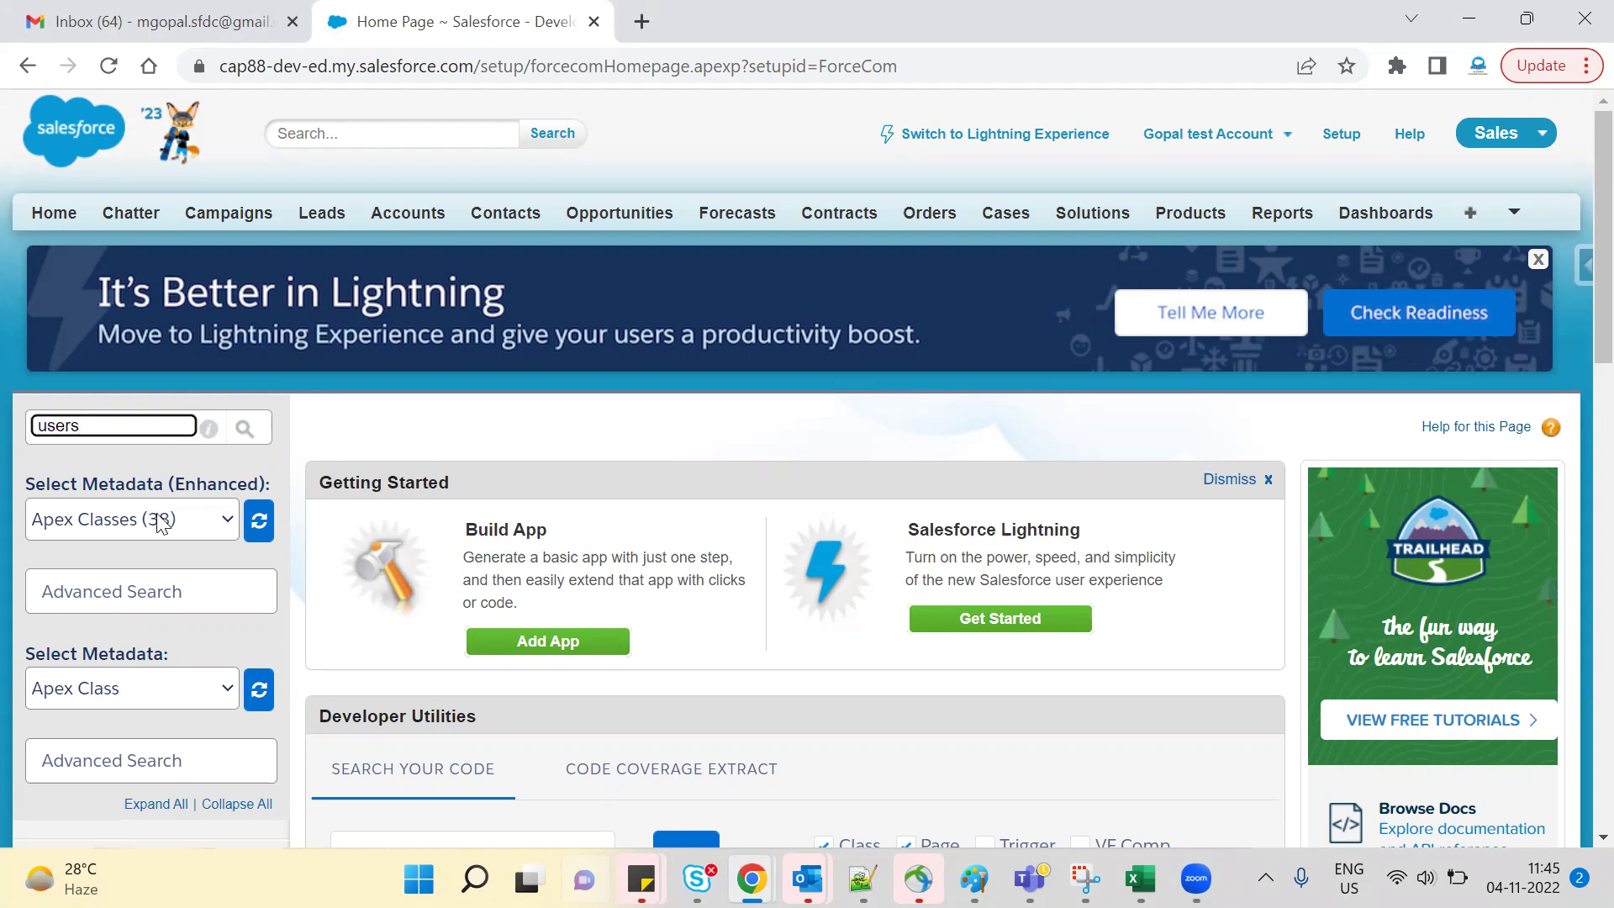
scroll(163, 530, down, 5)
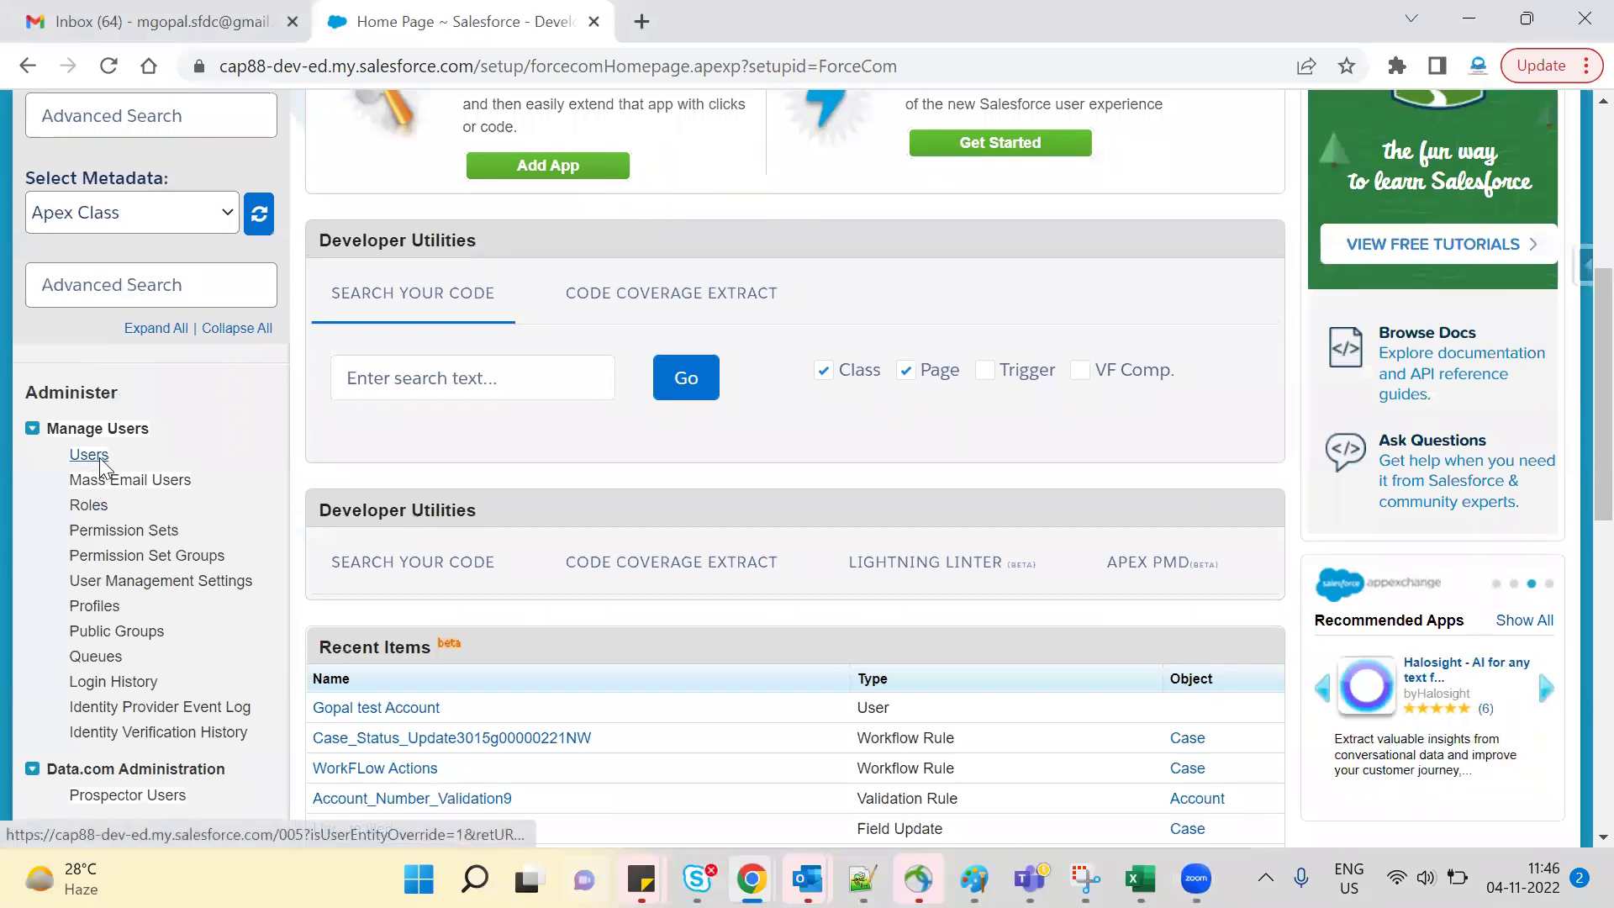
Step: Open the Users link in a new tab and switch to the All Users list
right_click(98, 458)
click(171, 483)
scroll(171, 482, up, 5)
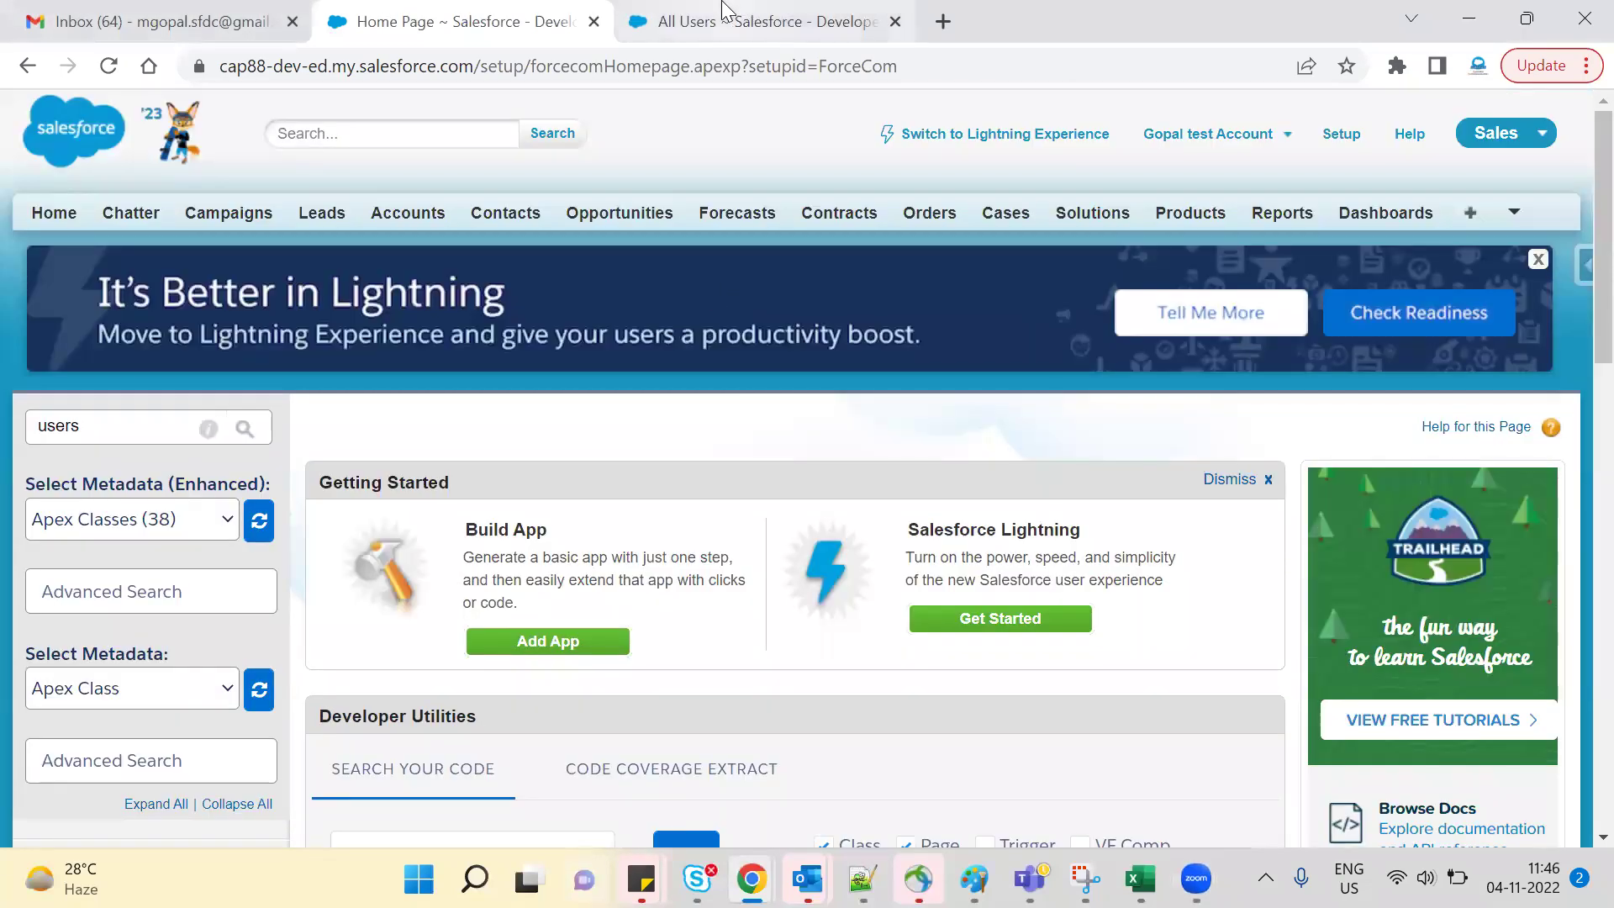
click(757, 21)
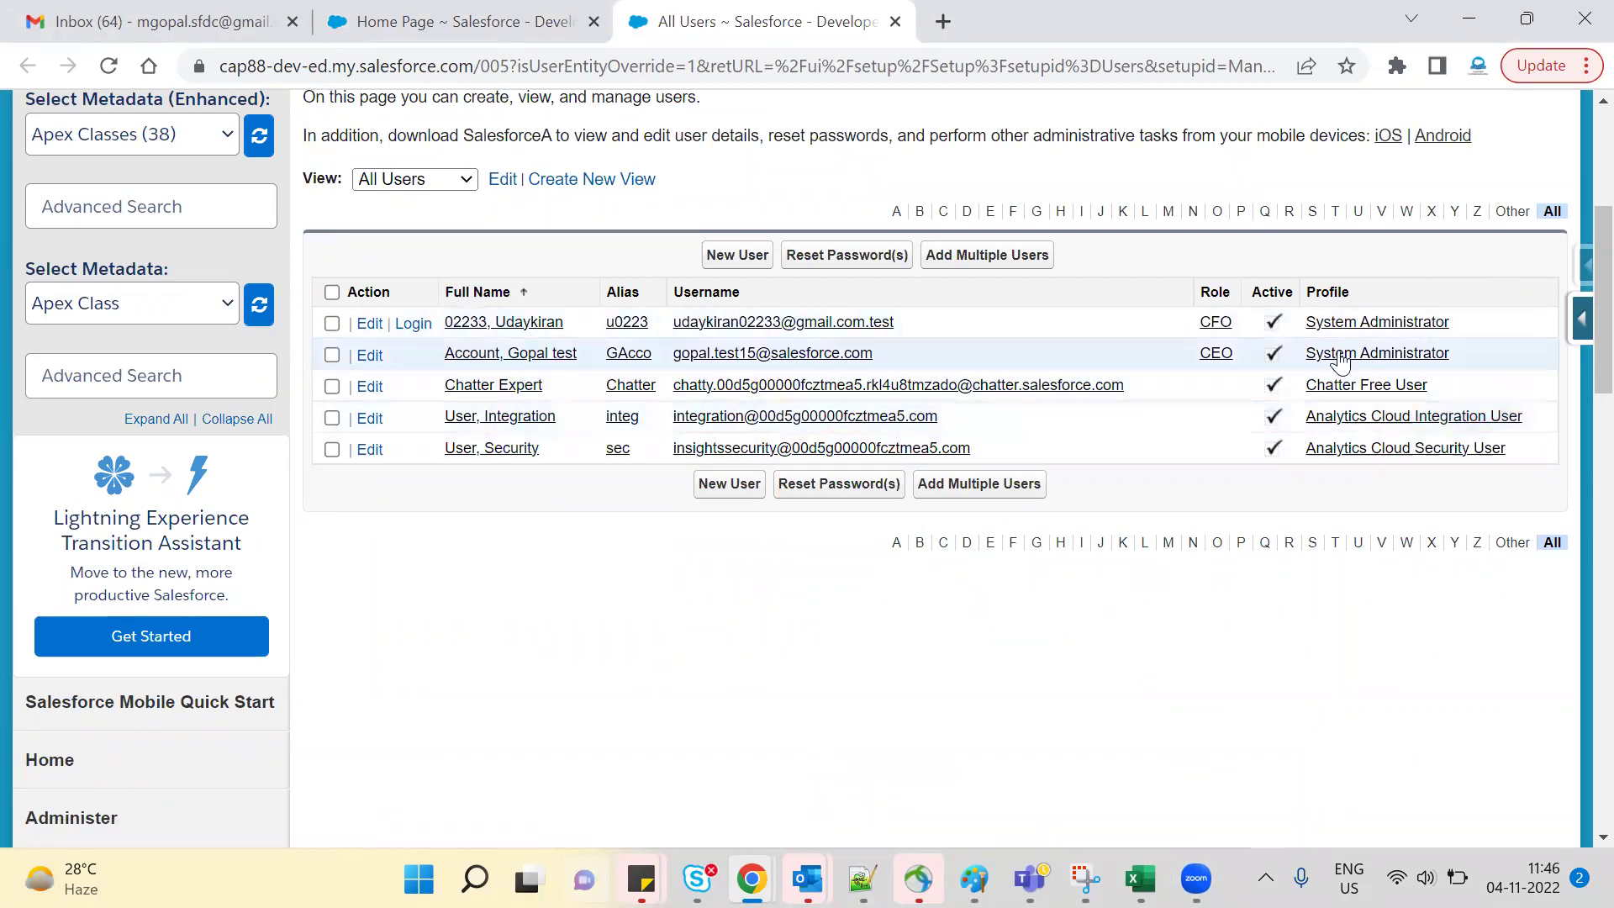
scroll(1129, 740, up, 1)
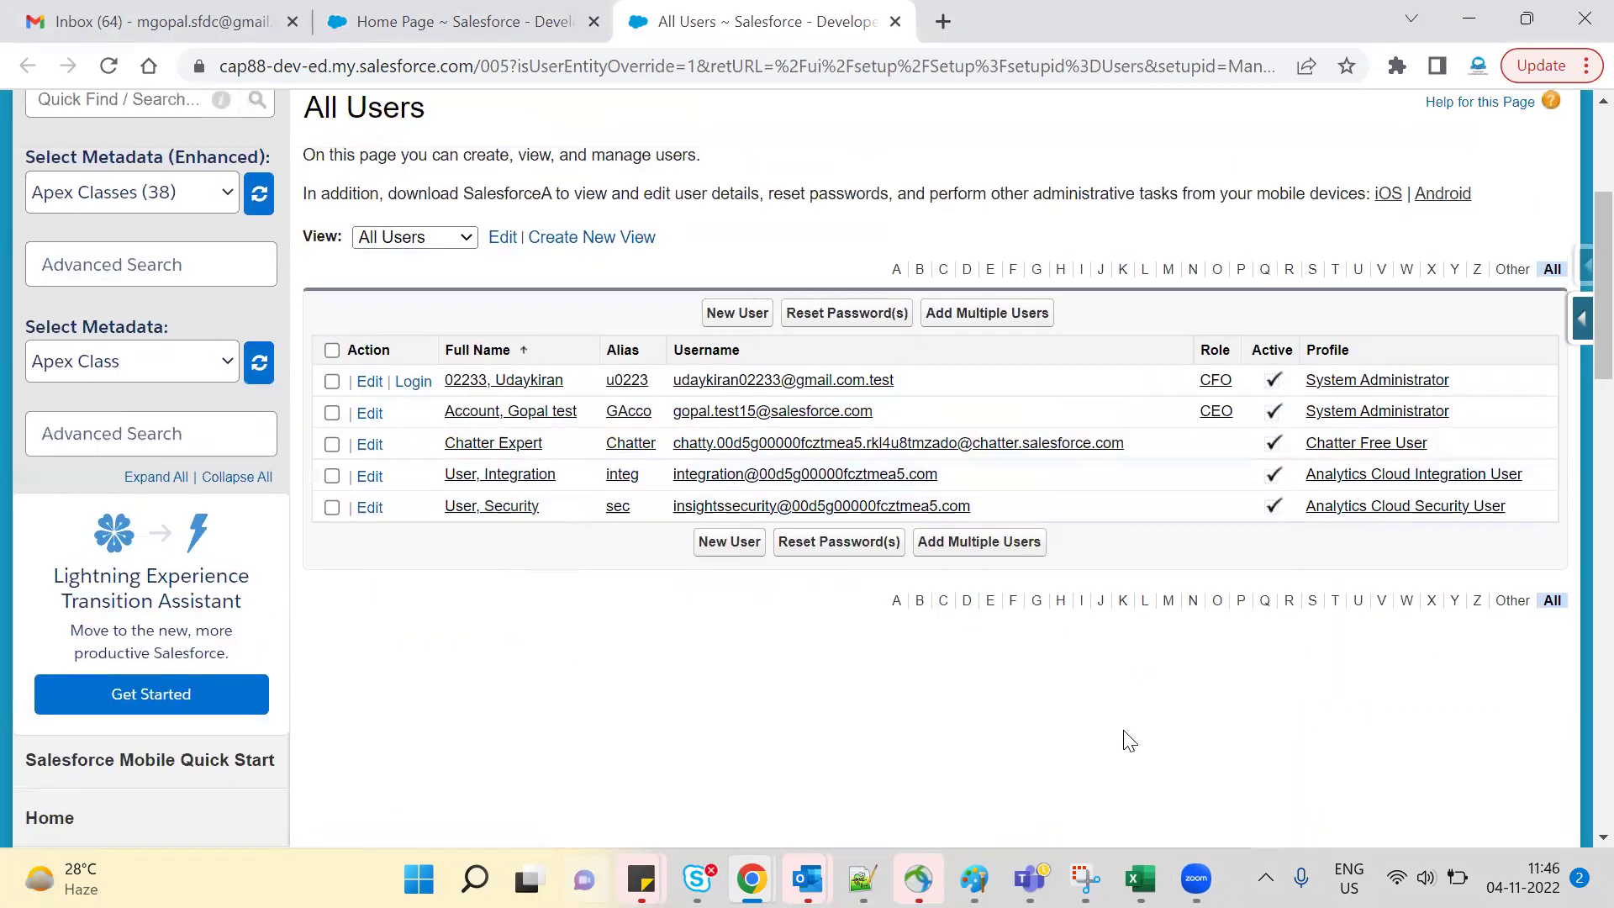
scroll(1129, 741, up, 2)
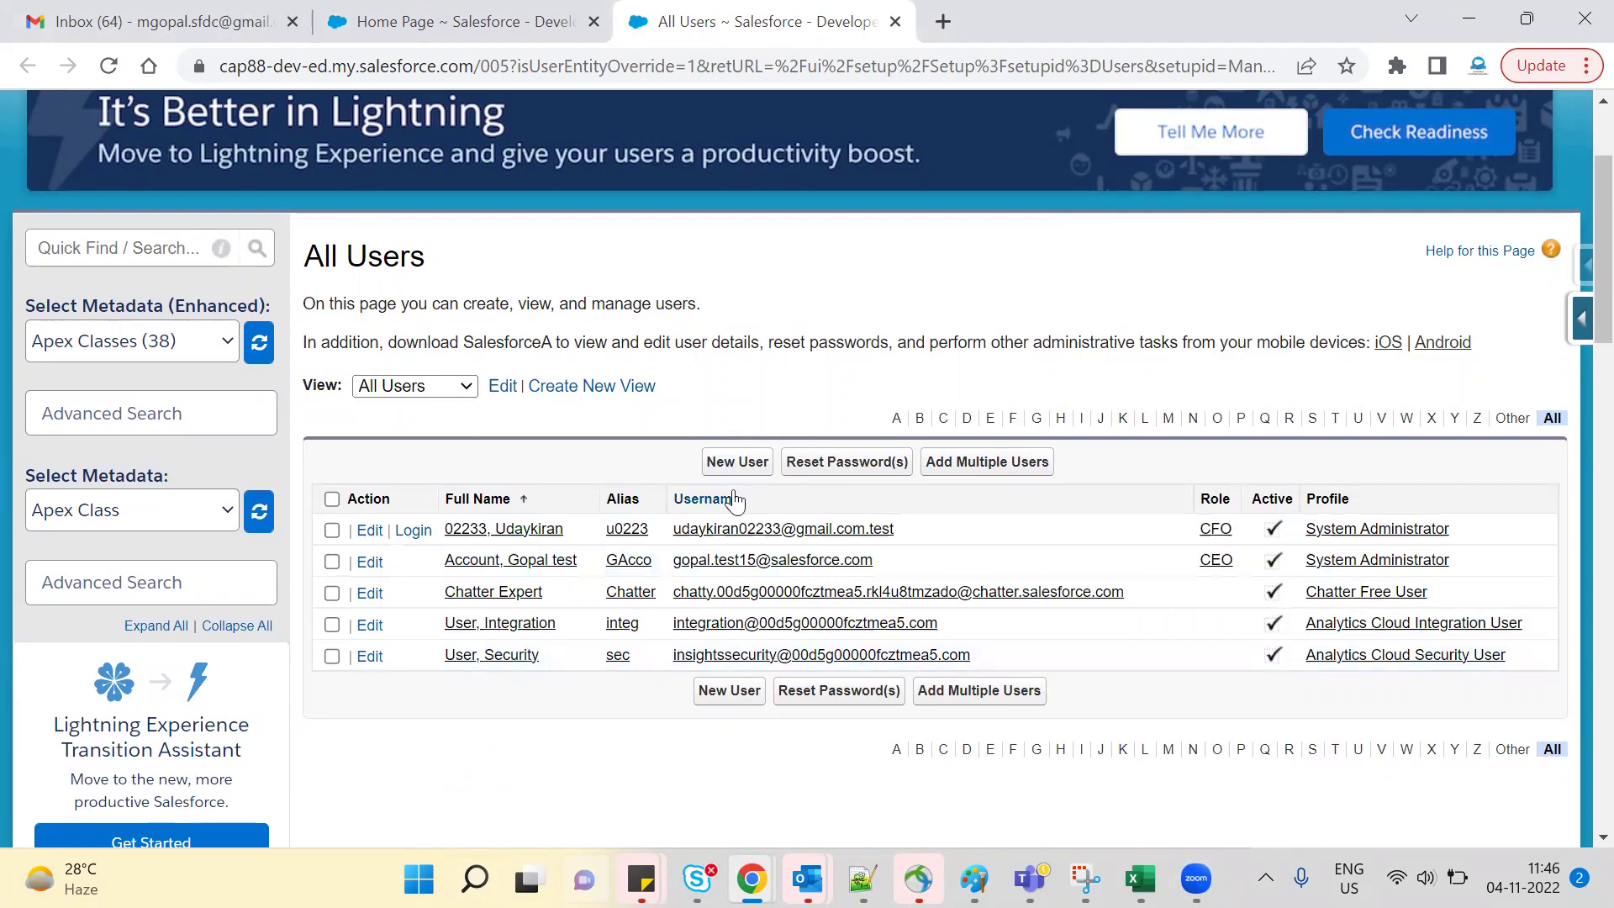
click(518, 531)
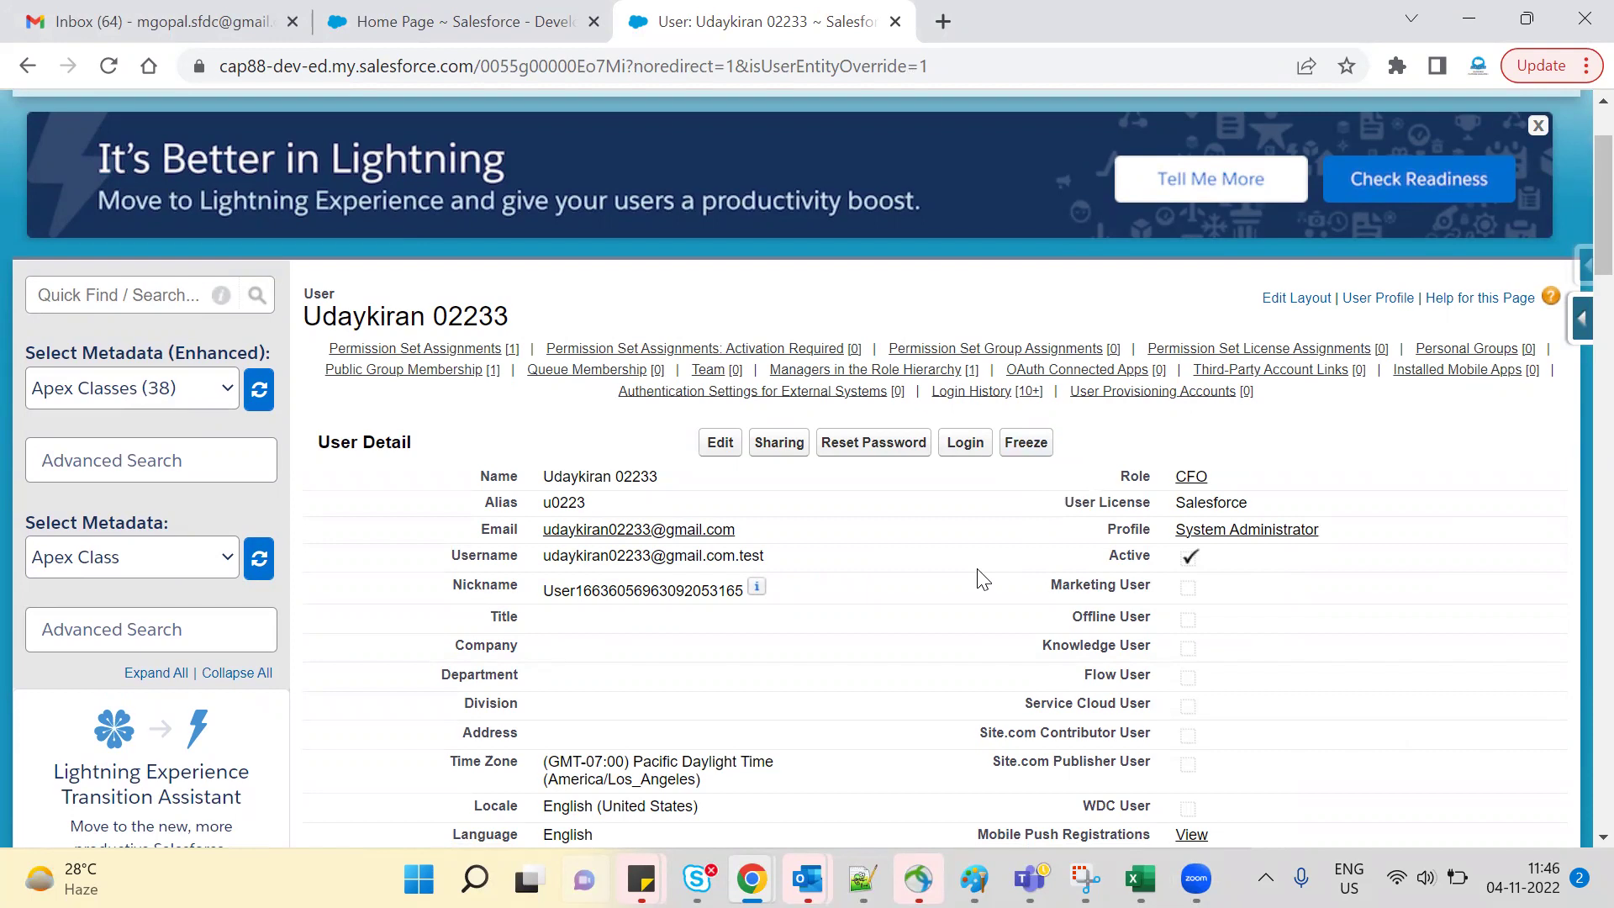
double_click(391, 308)
click(391, 308)
click(578, 308)
double_click(359, 311)
click(542, 320)
scroll(1194, 559, up, 1)
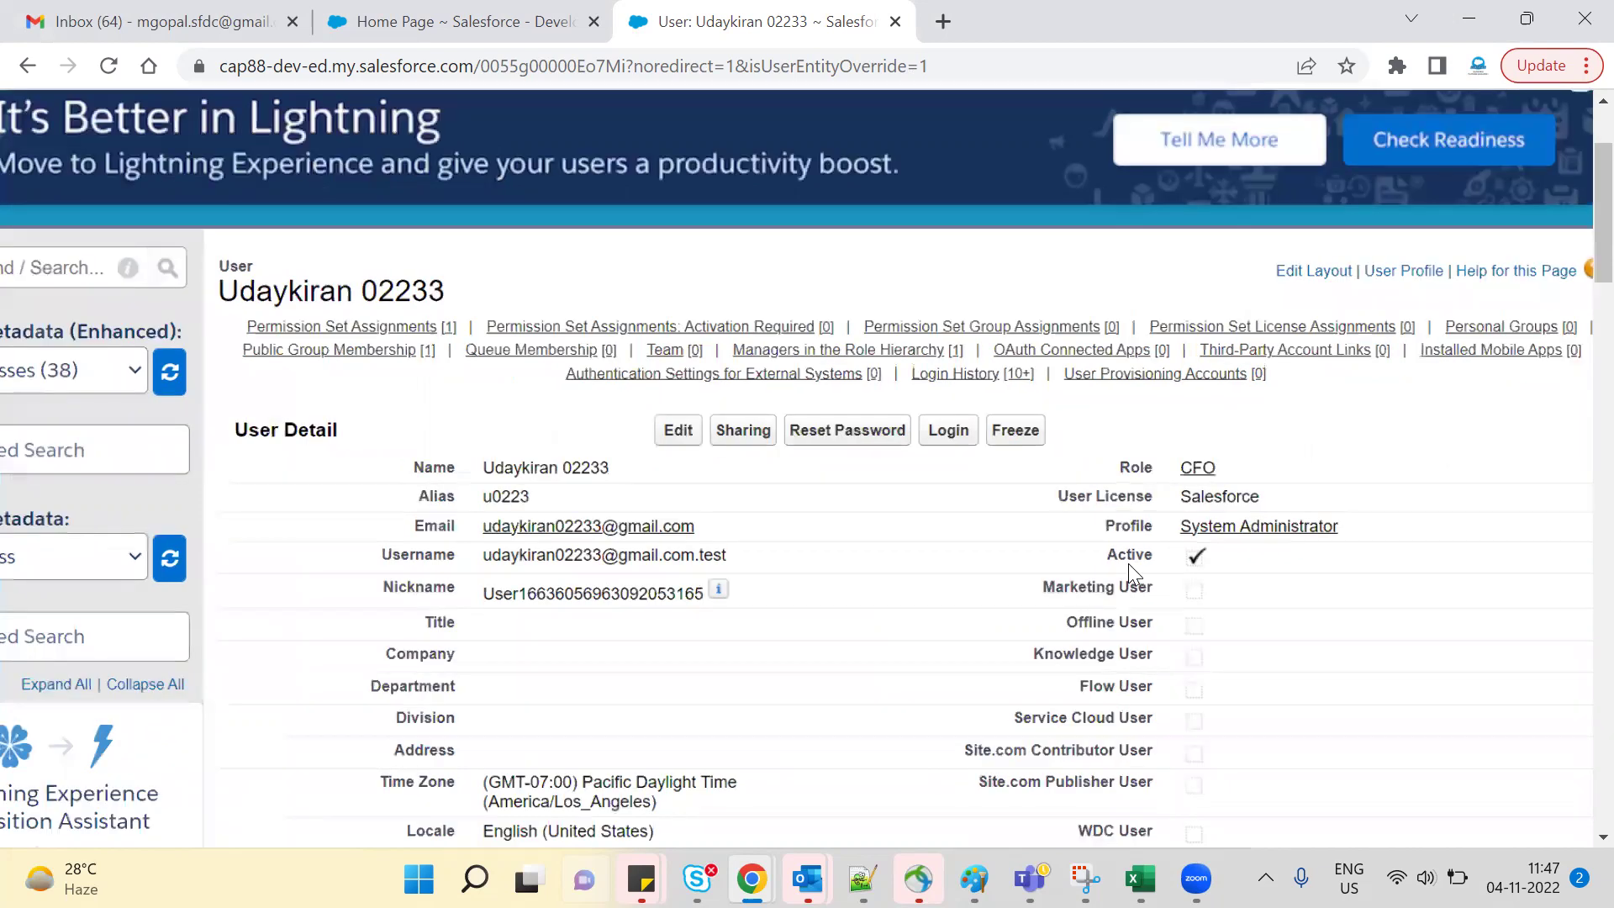
scroll(1229, 563, up, 2)
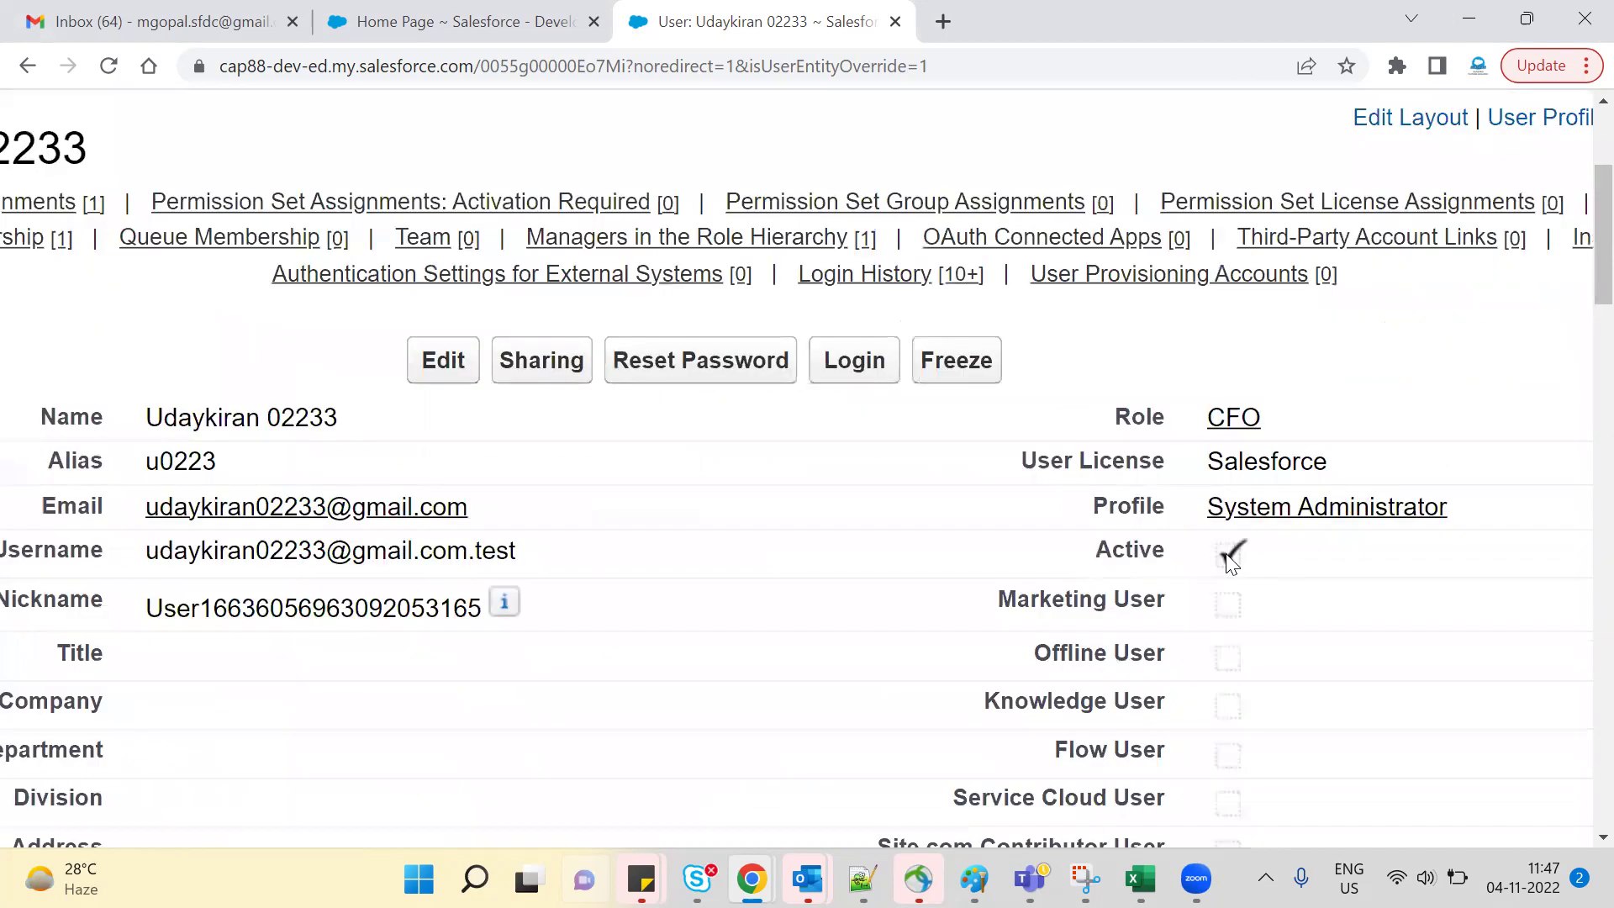
scroll(1230, 562, down, 3)
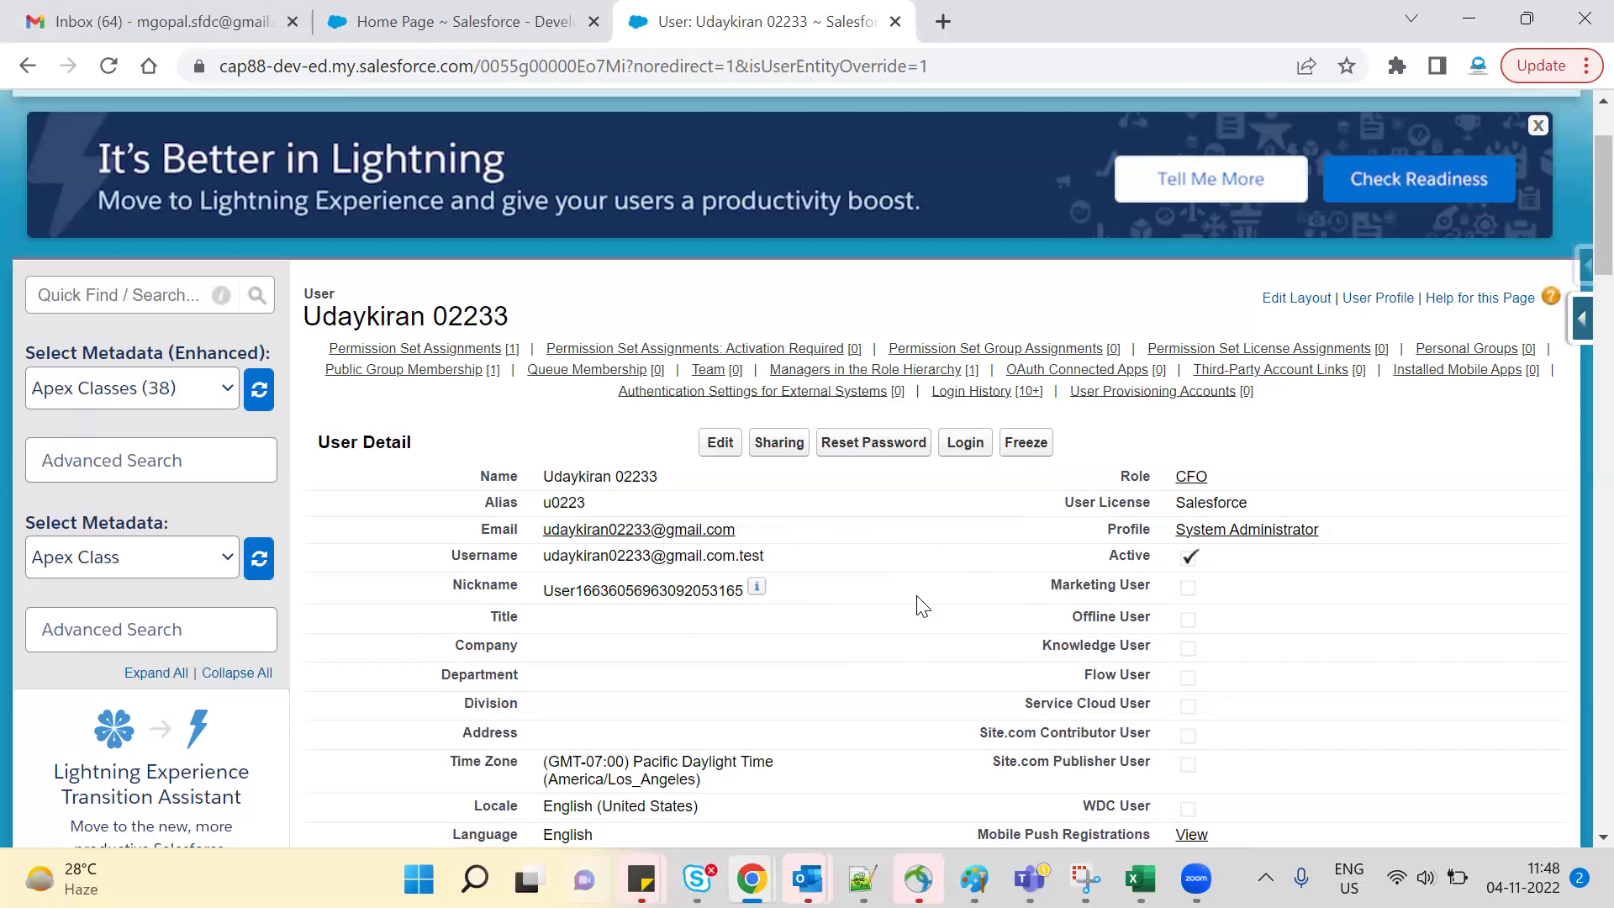
click(22, 69)
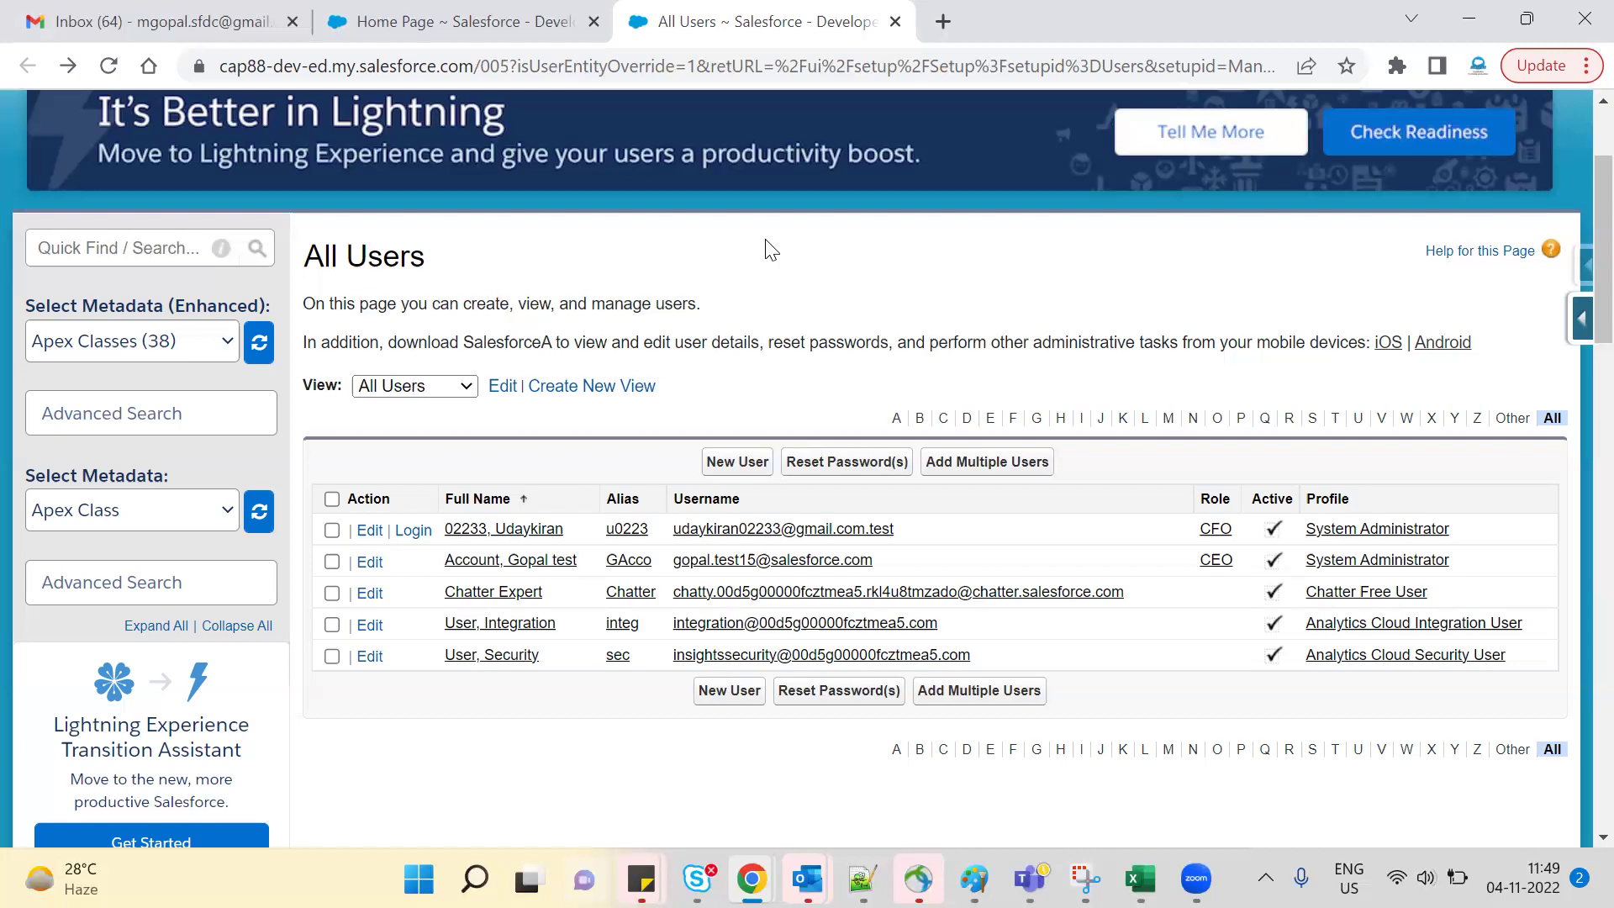
Step: On the CFO user's detail record, freeze the account and then unfreeze it
click(790, 530)
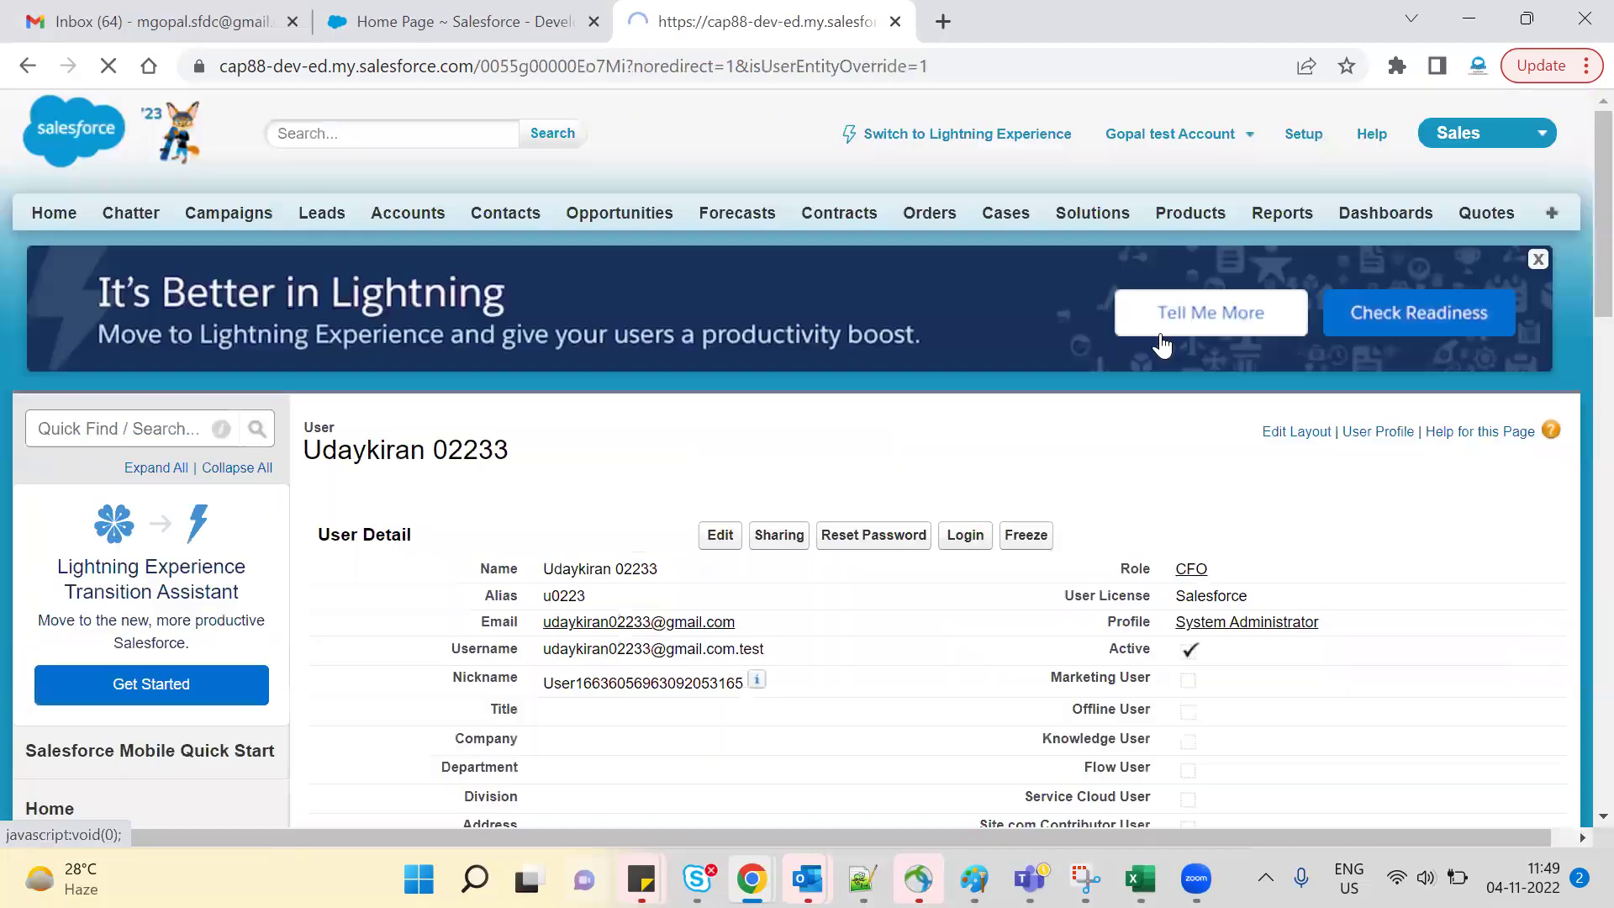
click(1025, 579)
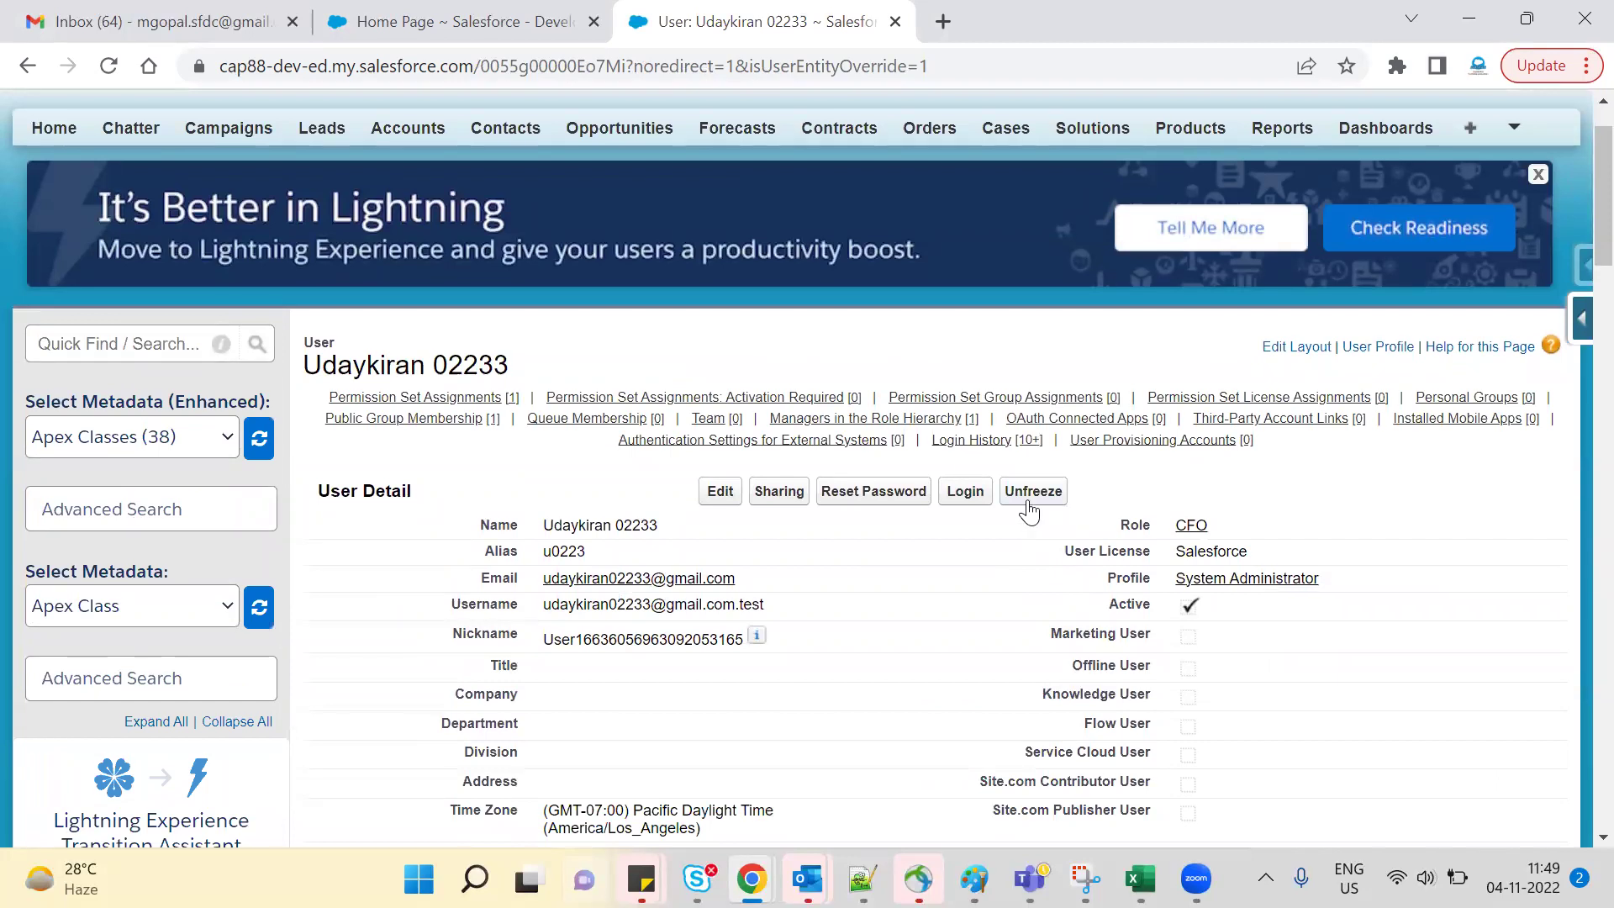
click(1028, 496)
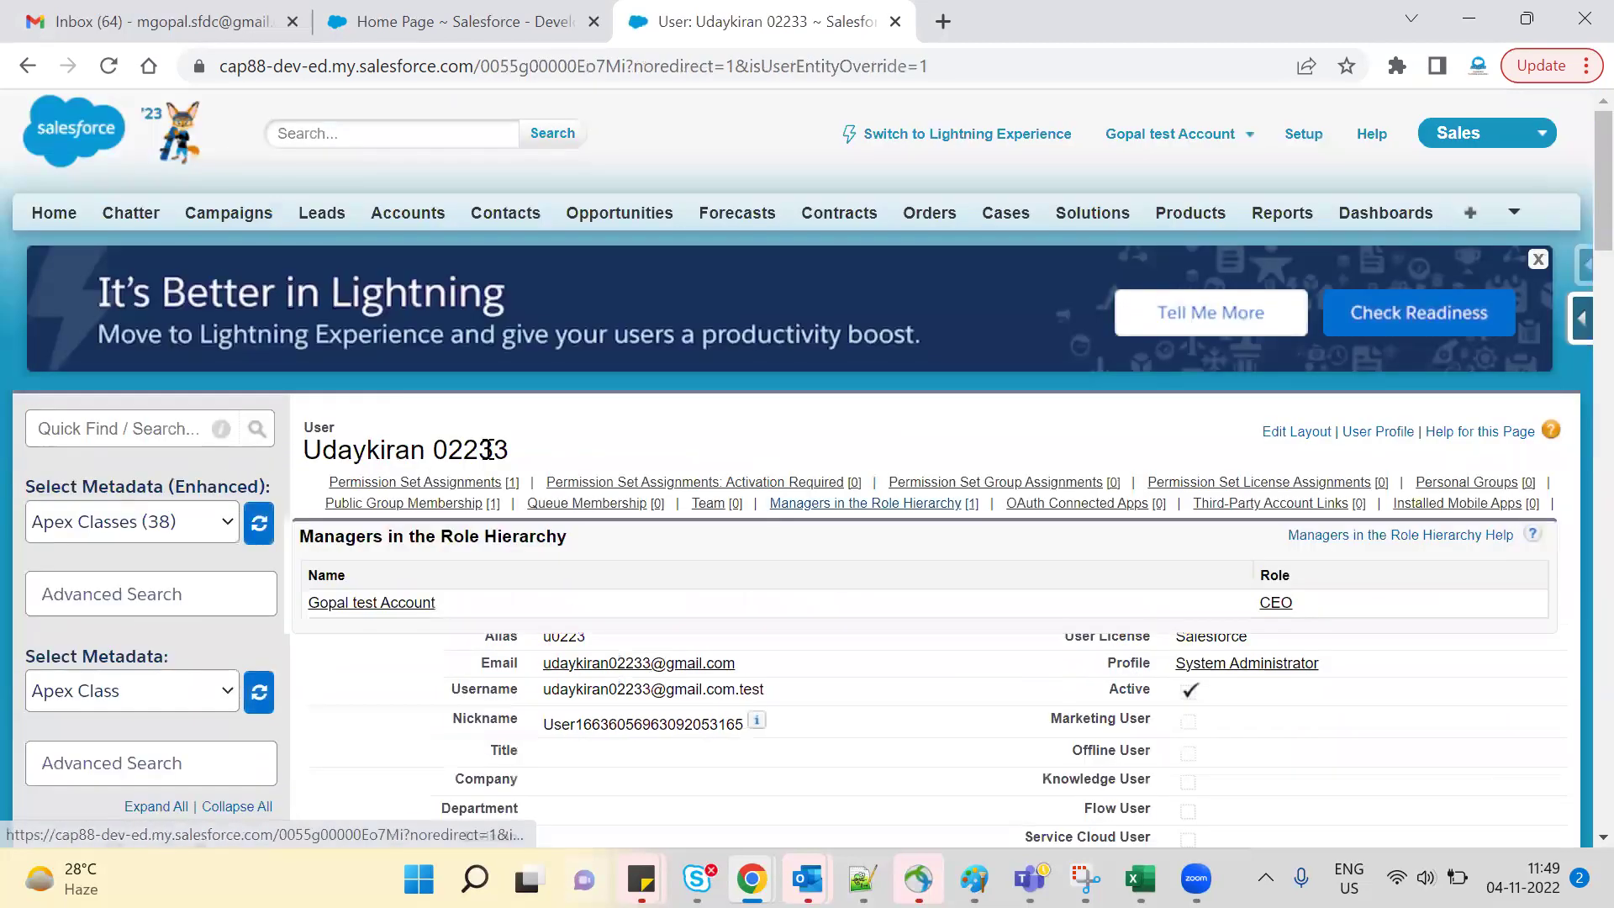
Step: Go back two pages and open Users under Manage Users
click(31, 70)
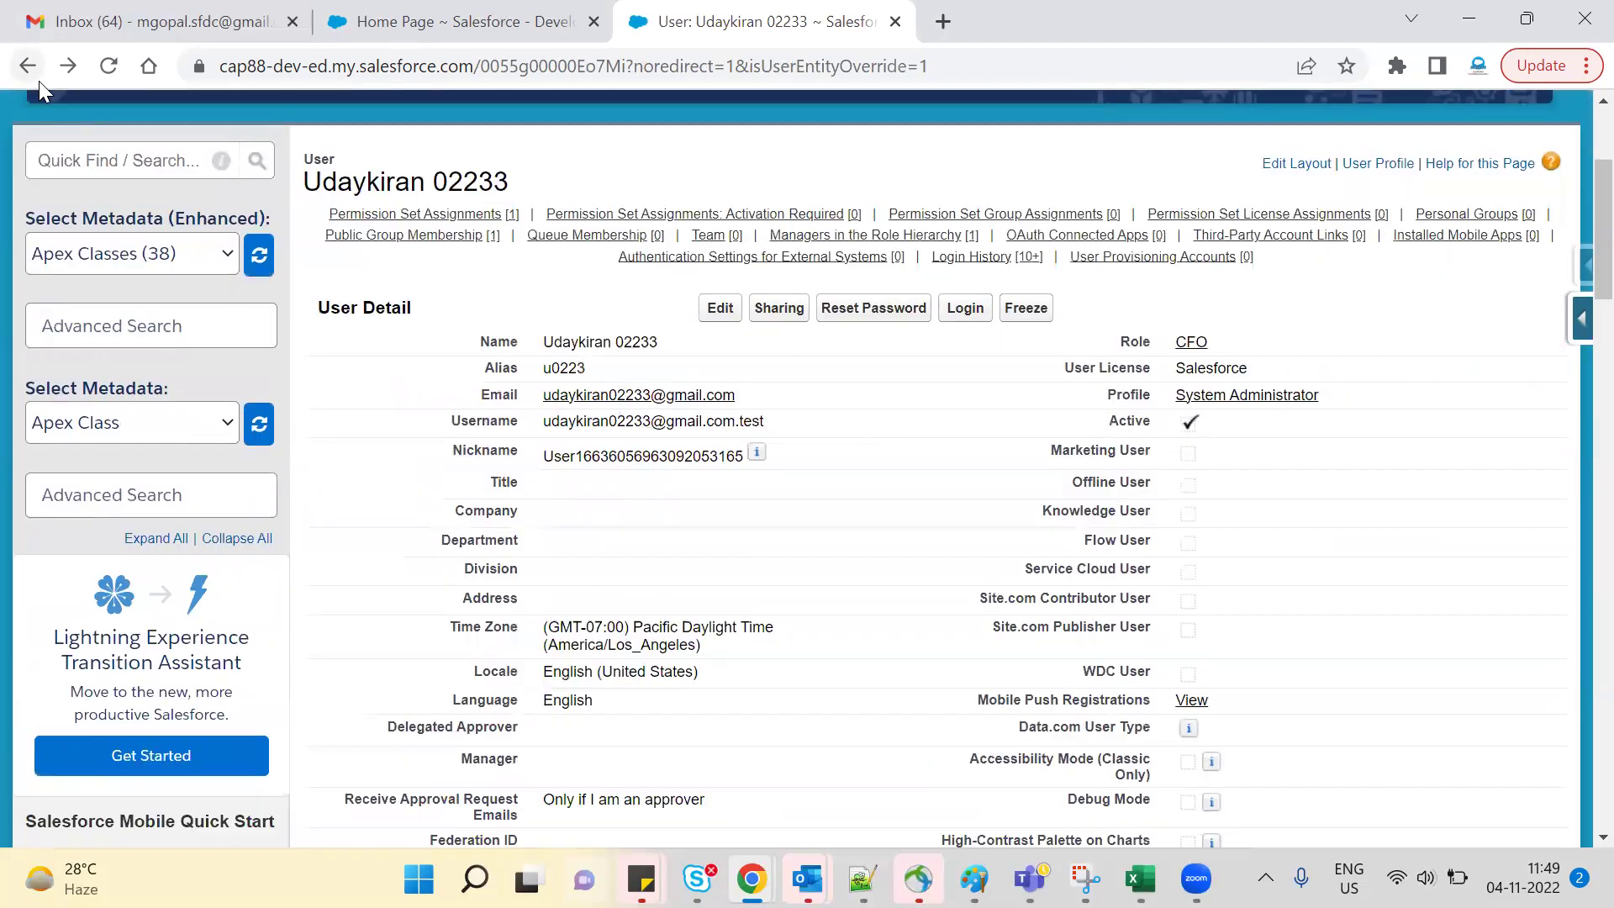
click(39, 80)
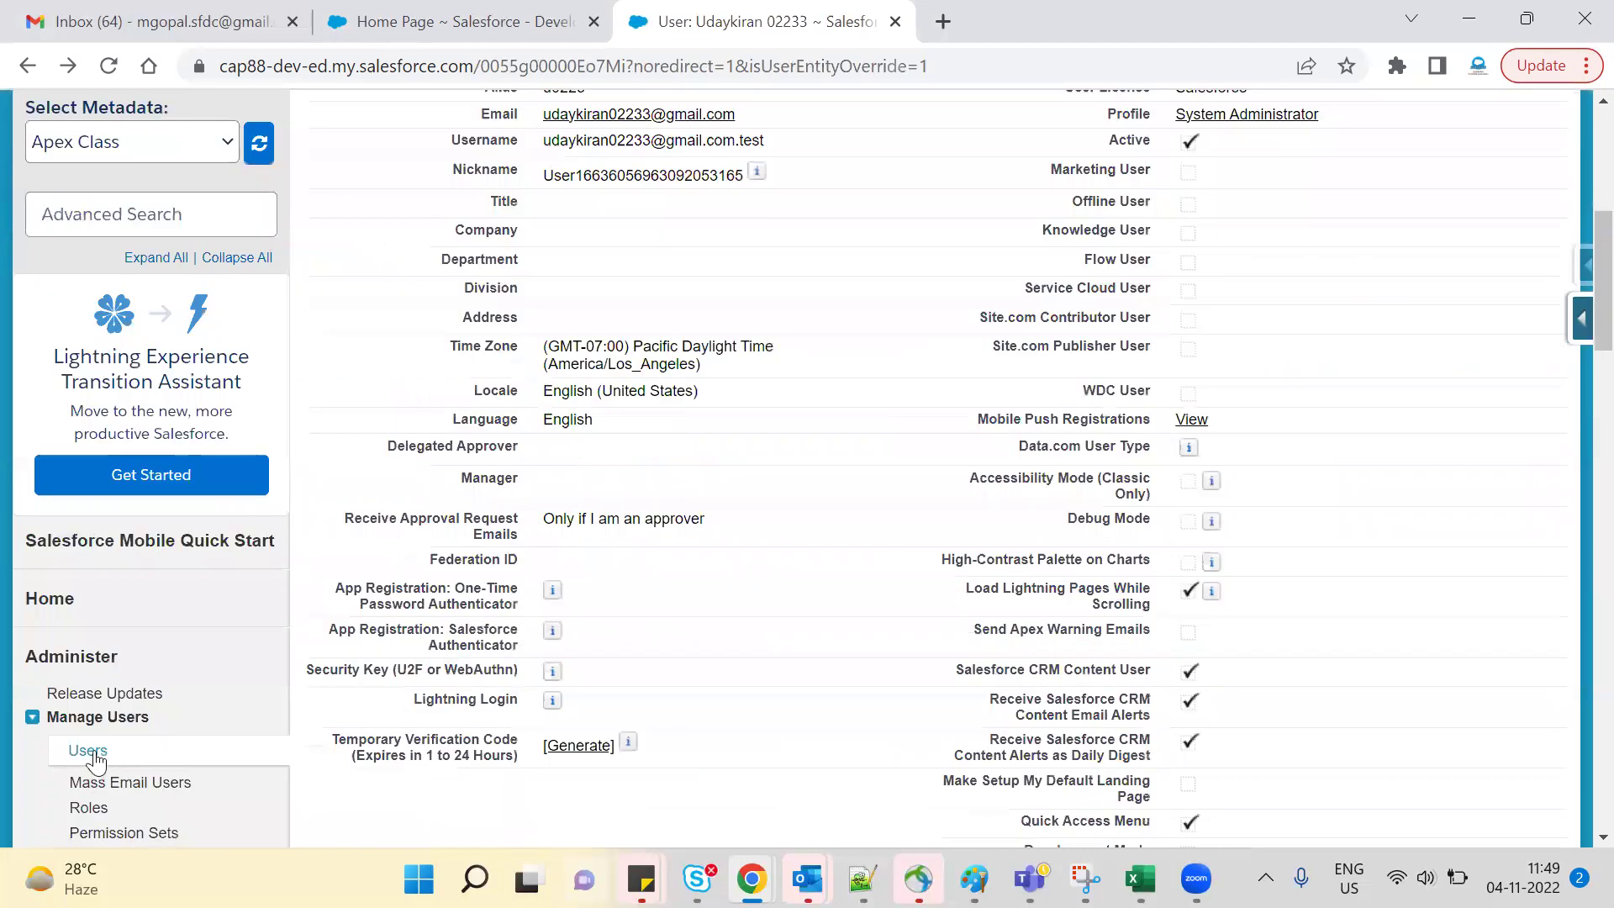
click(88, 751)
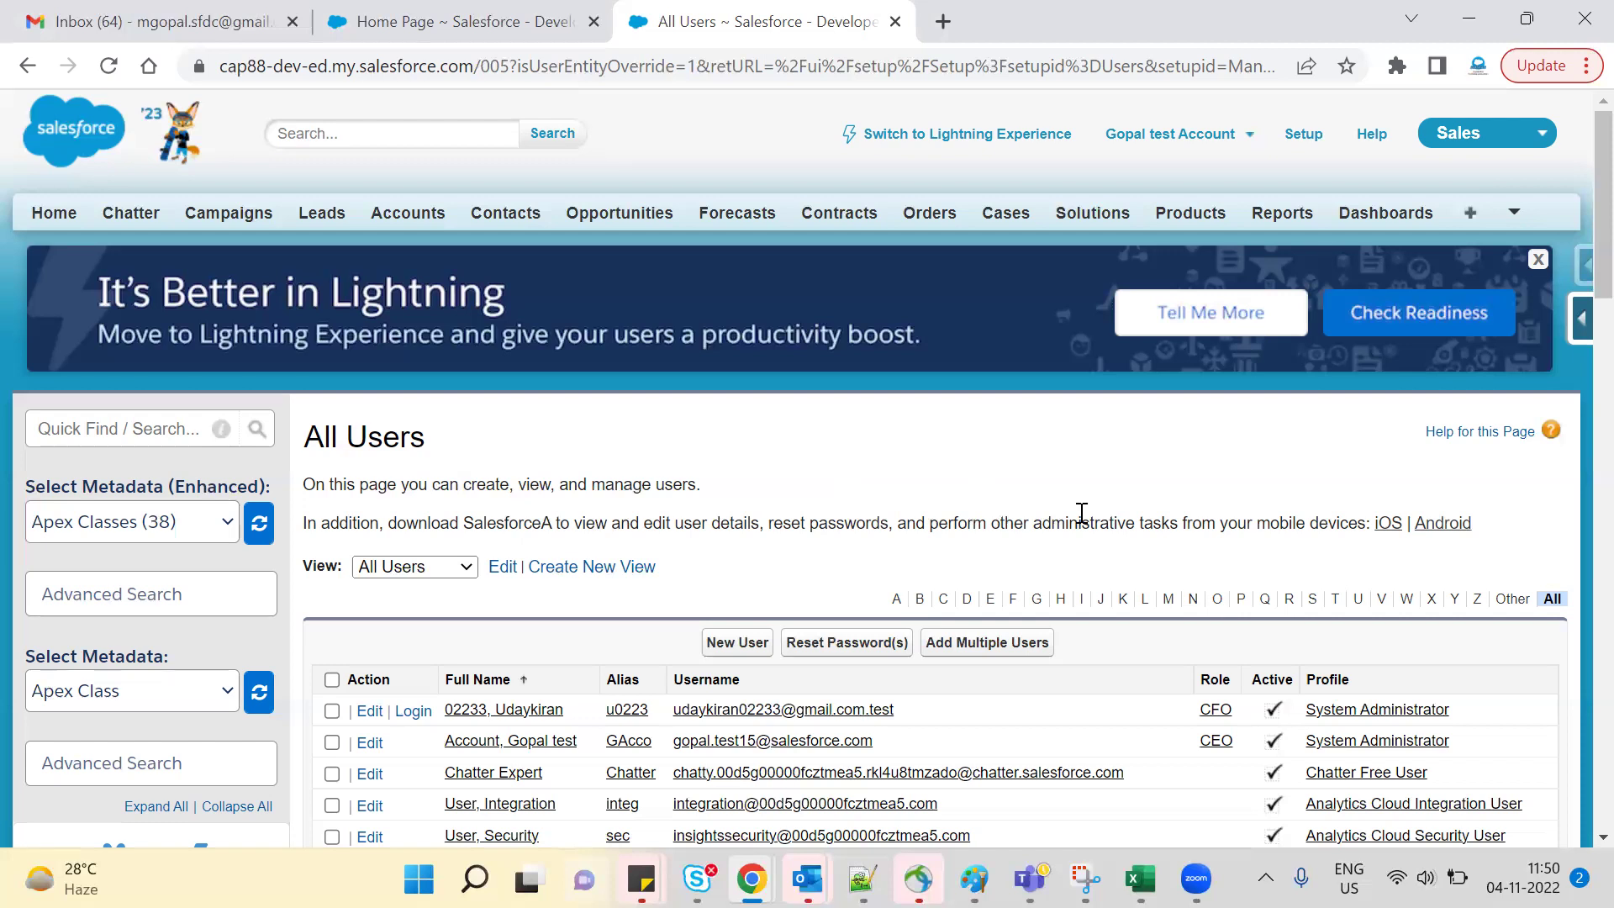
Step: Open Data Export from the Salesforce Inspector side panel
click(1577, 333)
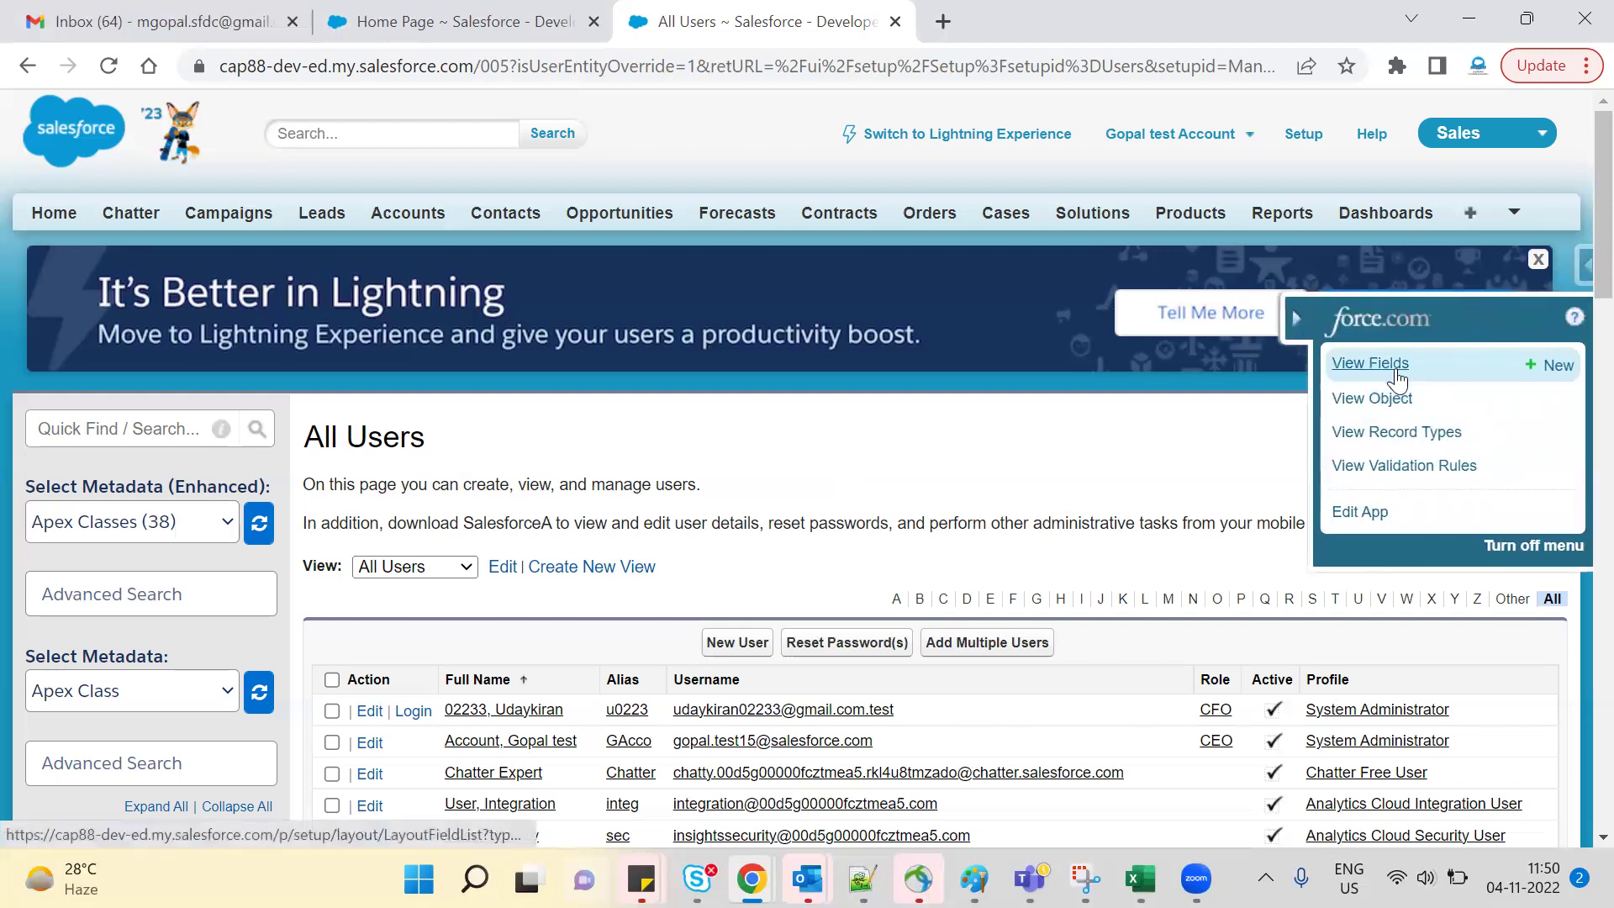
click(1573, 271)
click(1424, 684)
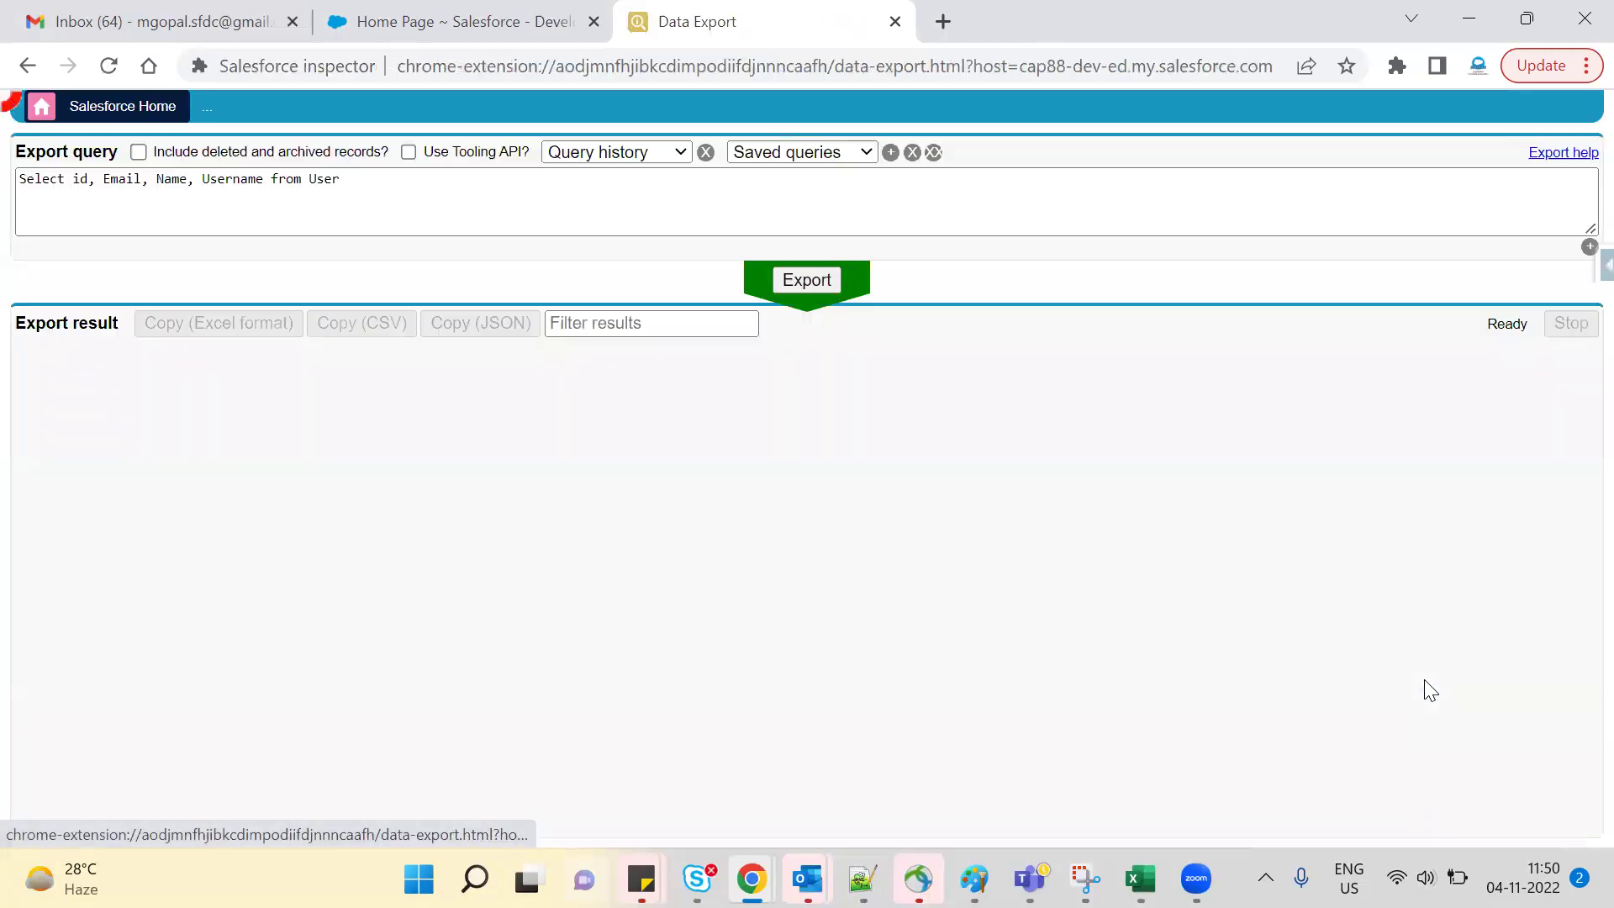
Step: Replace the sample query with 'Select id from user login'
triple_click(488, 176)
key(BackSpace)
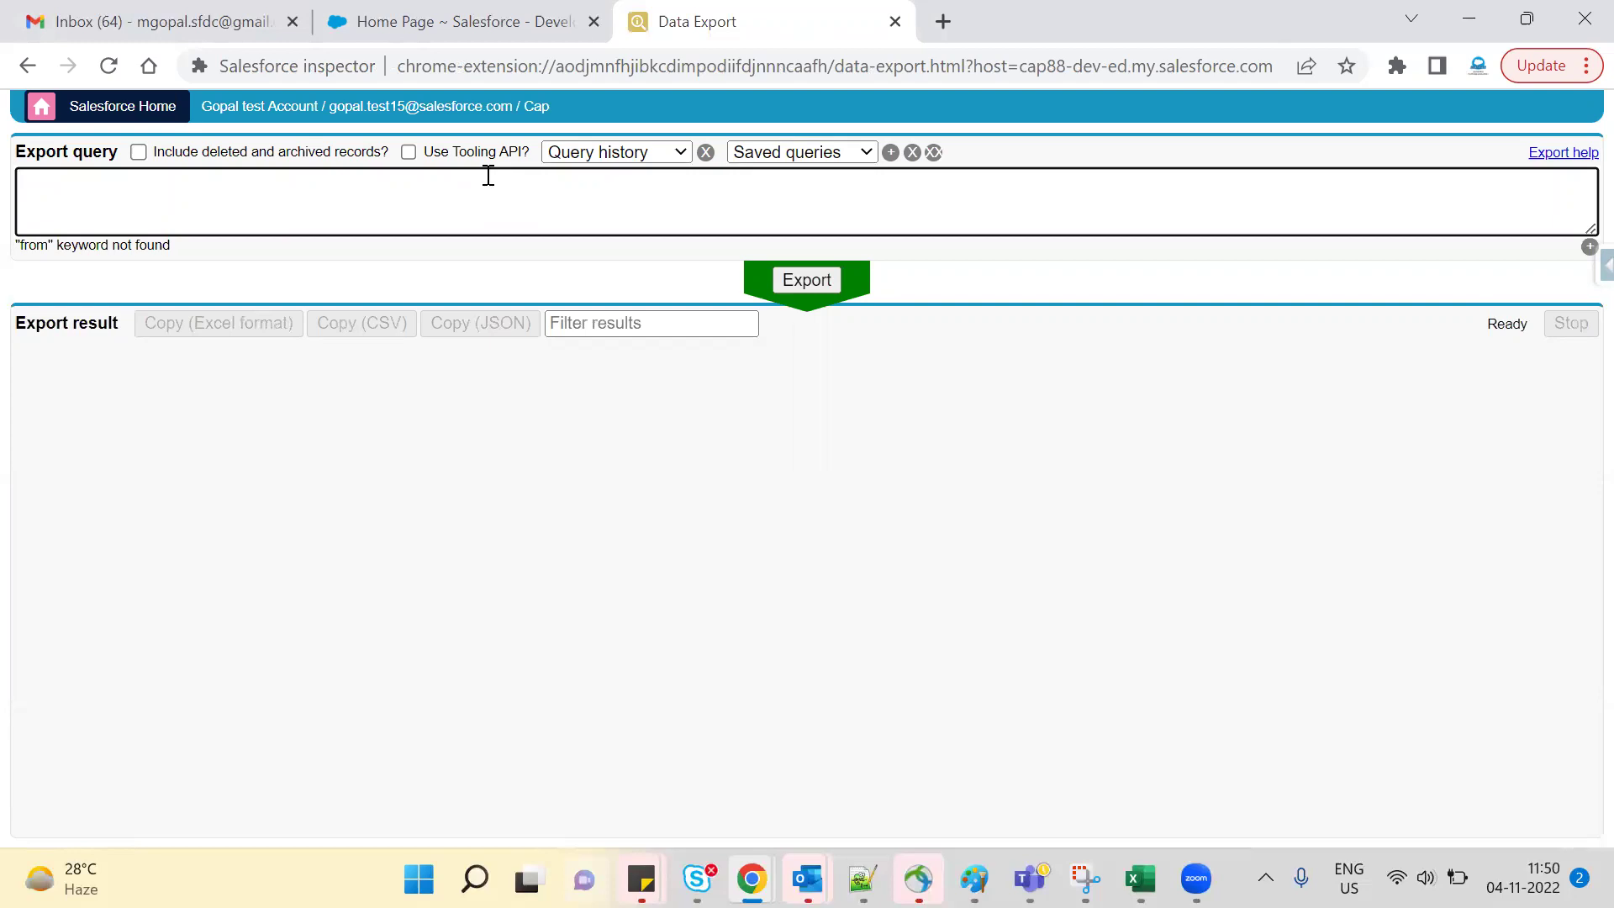
text(Selc)
text(lect )
text(id, na)
key(BackSpace)
key(BackSpace)
text(from user login)
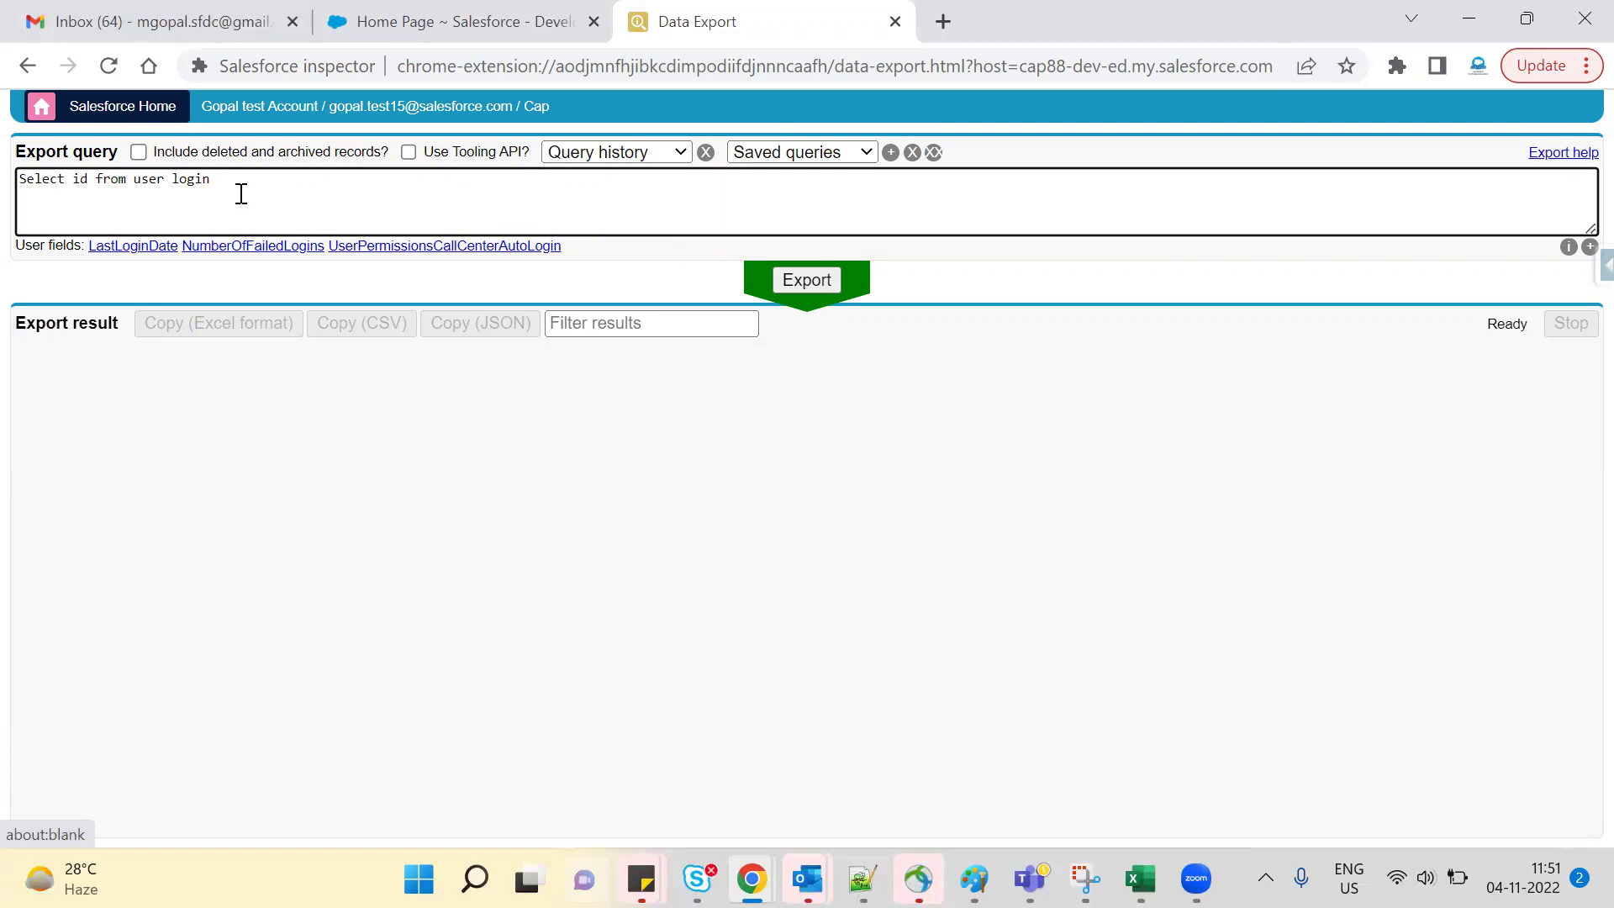
Step: Change the query's object to UserLogin
click(175, 181)
key(BackSpace)
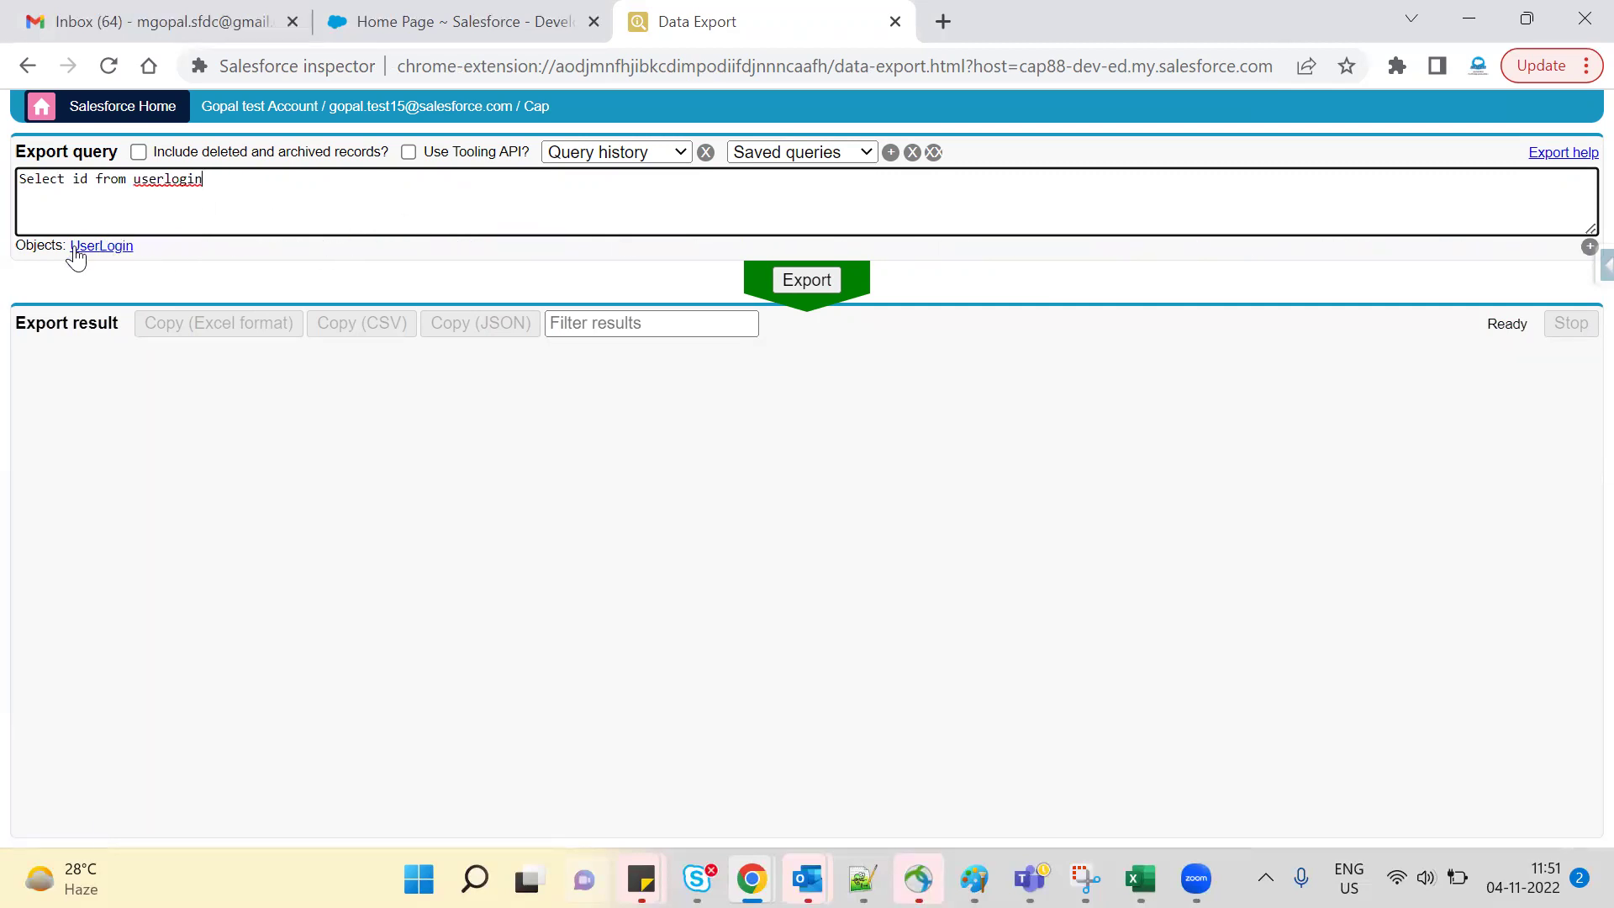
click(75, 246)
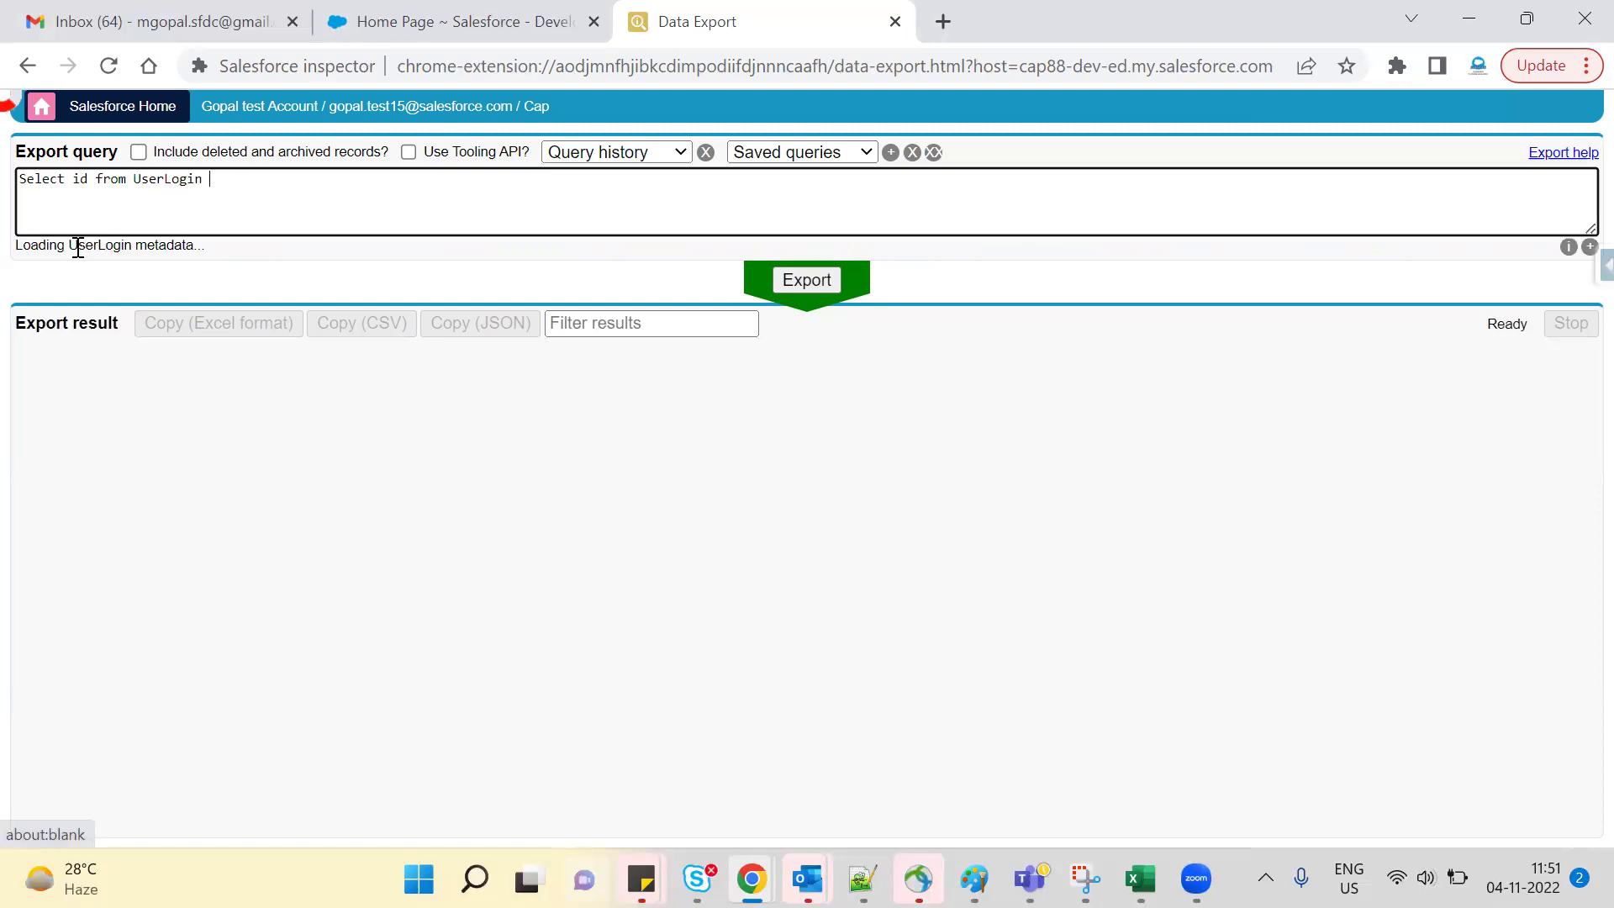
Step: Add IsFrozen and UserId fields and export, returning five UserLogin records
click(89, 180)
text(, )
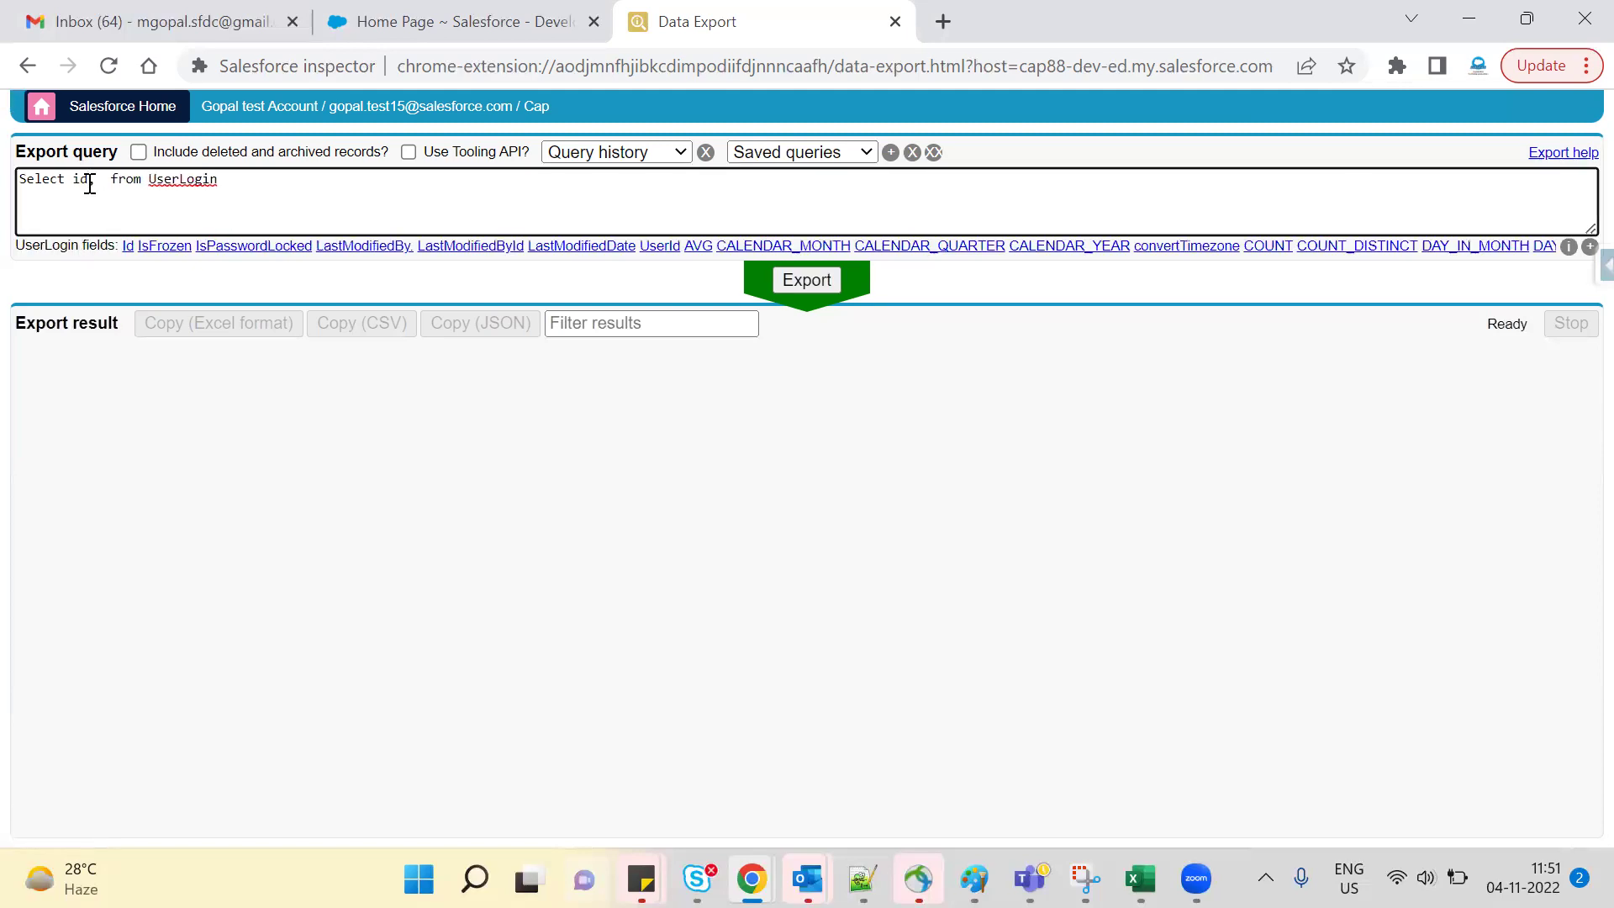
text(is)
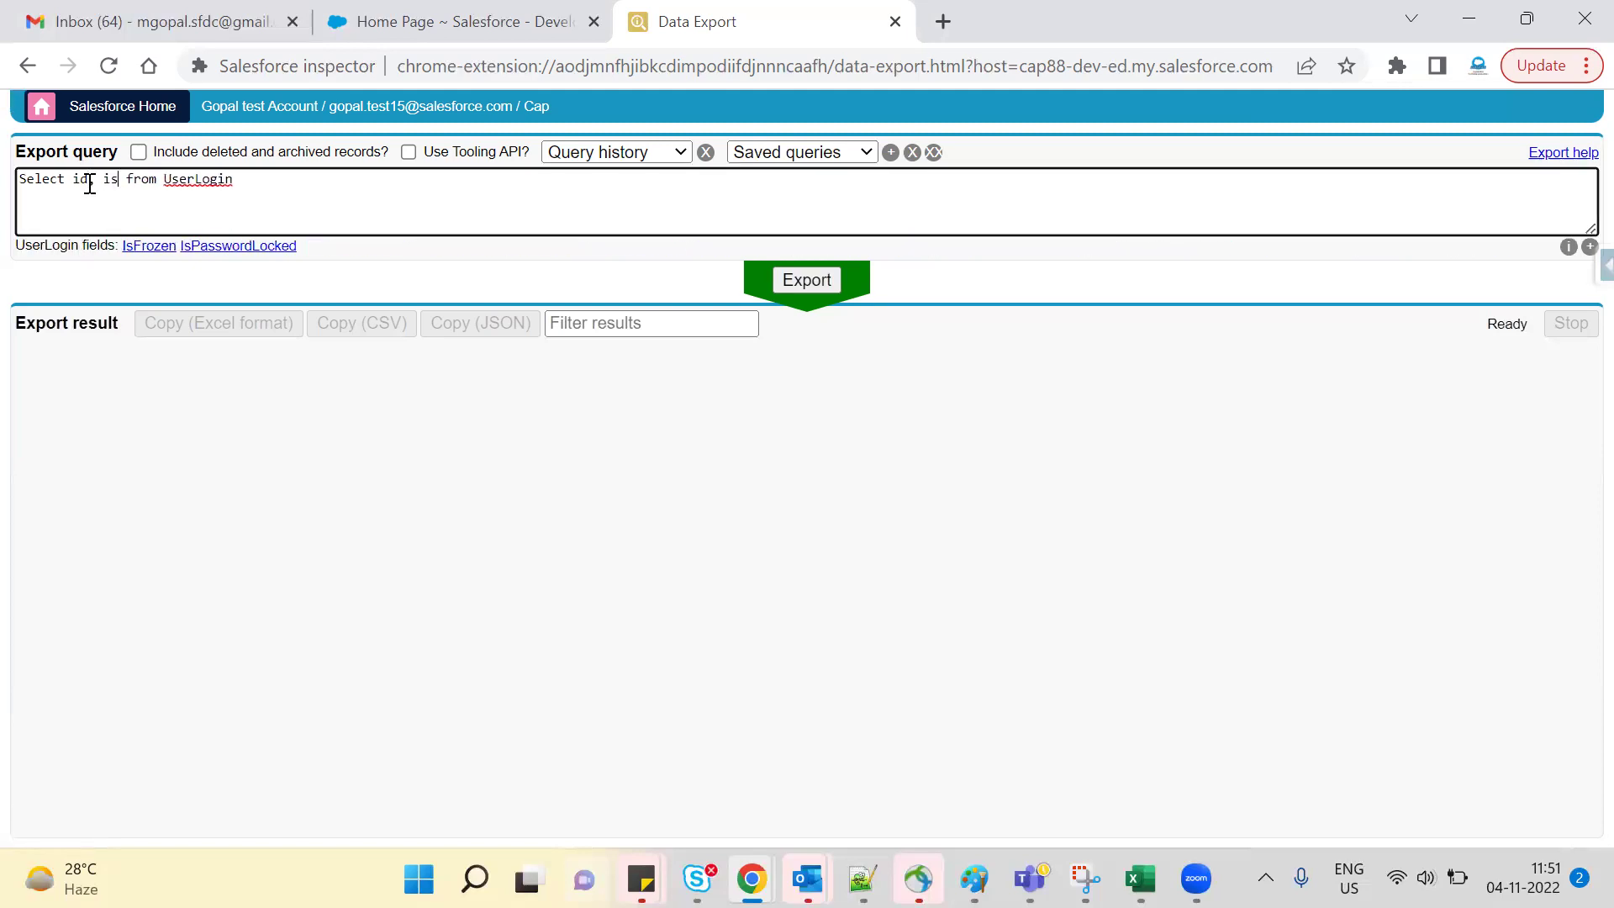
click(136, 246)
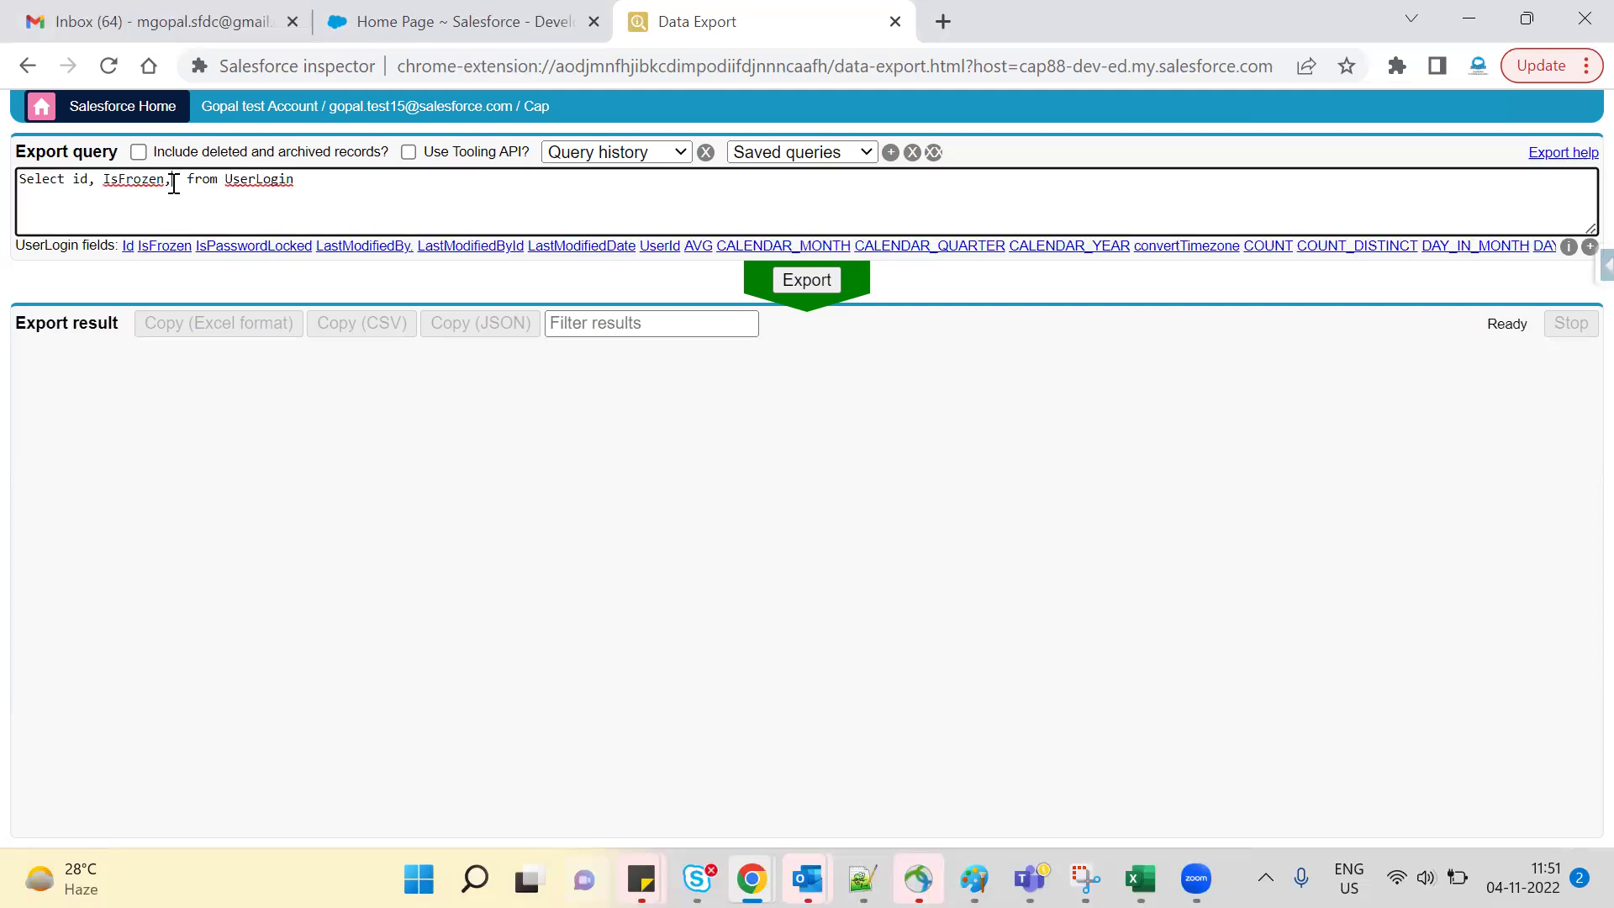
text(Useridc)
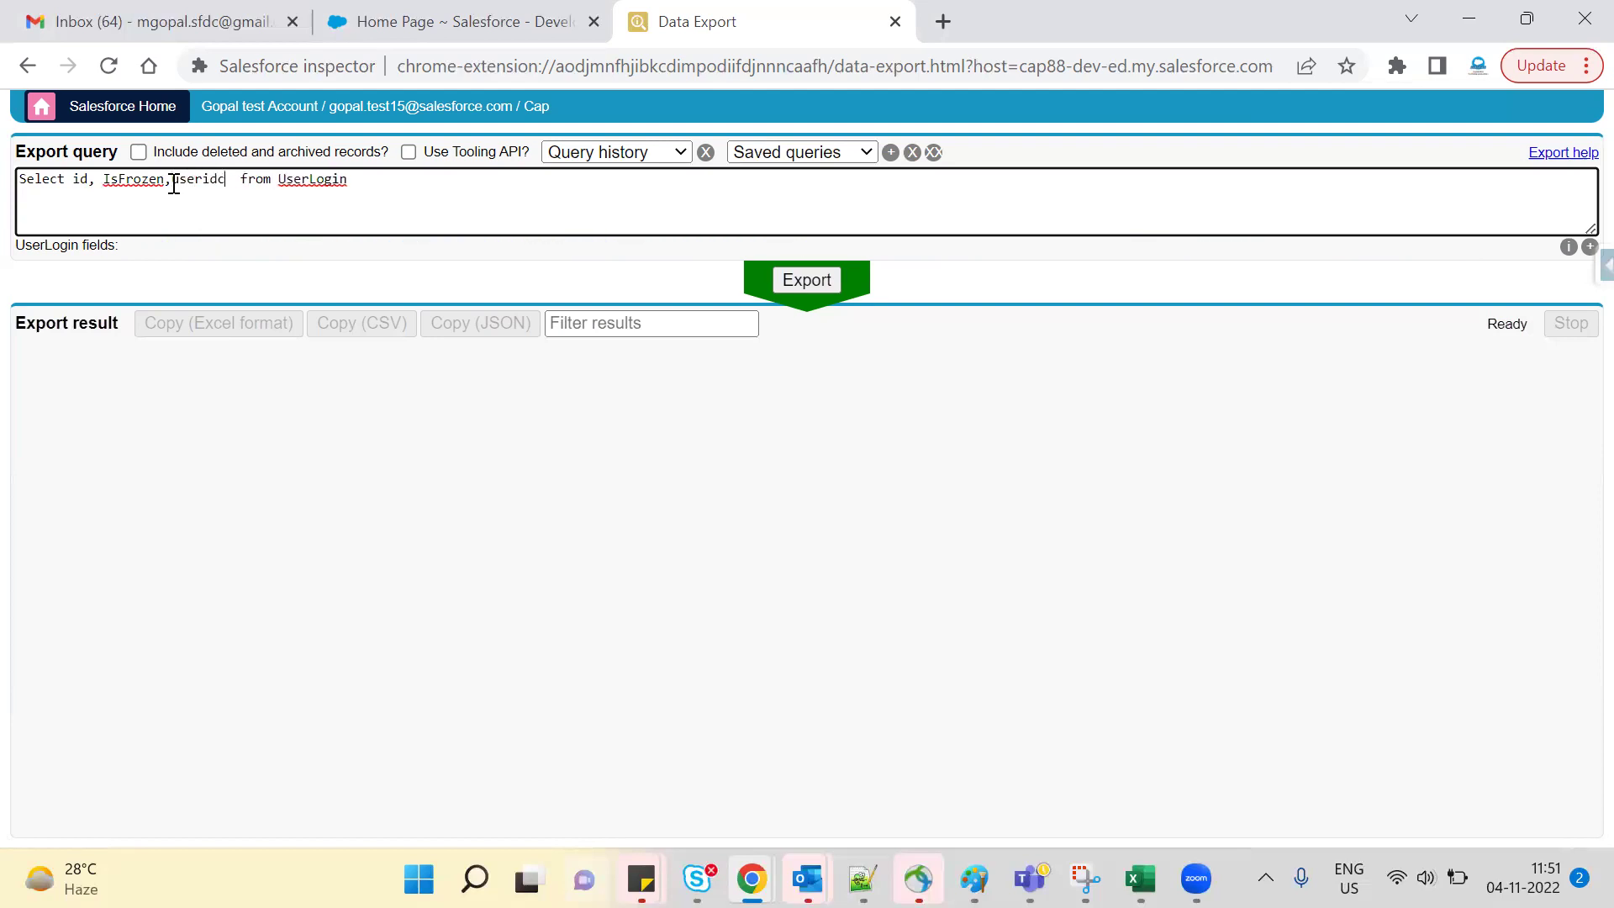
key(BackSpace)
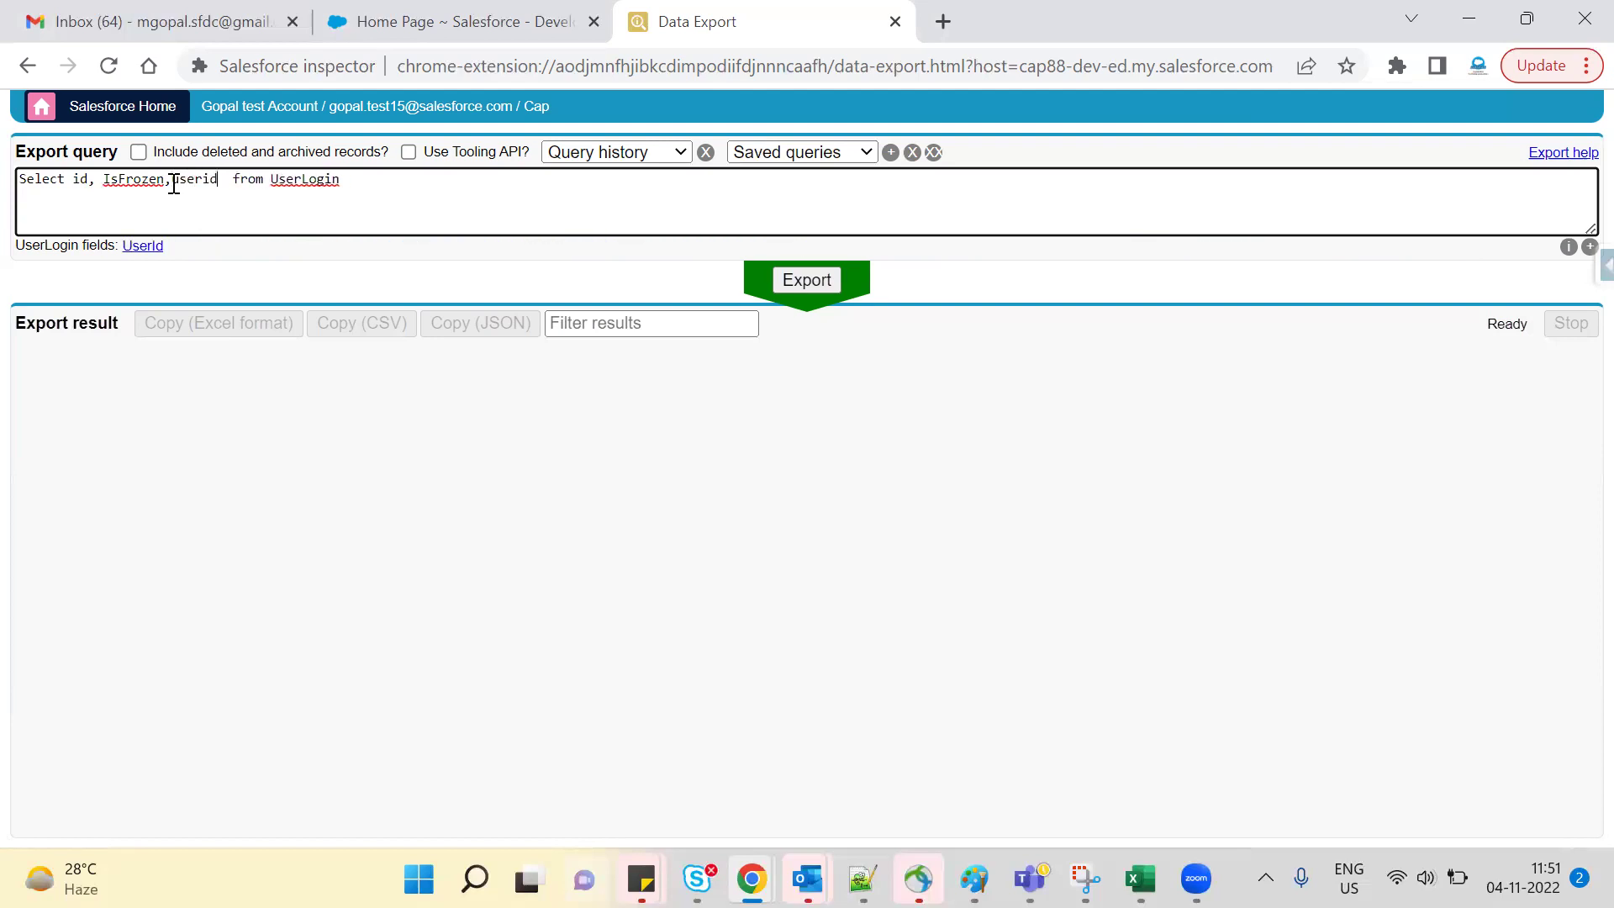
click(150, 249)
key(BackSpace)
key(BackSpace)
key(BackSpace)
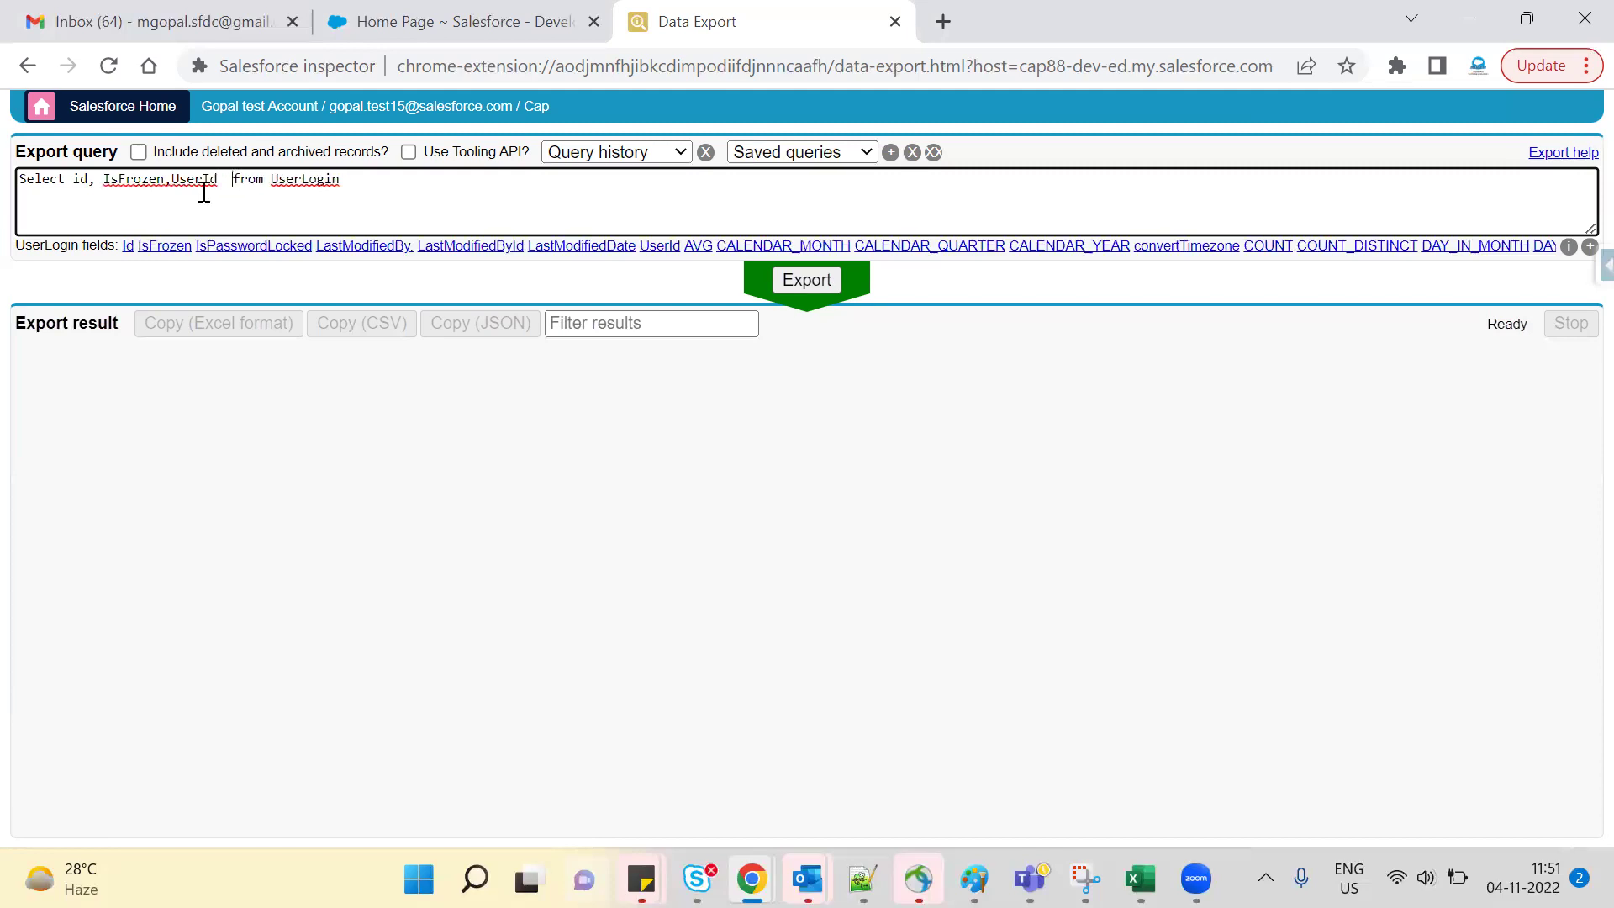
click(812, 286)
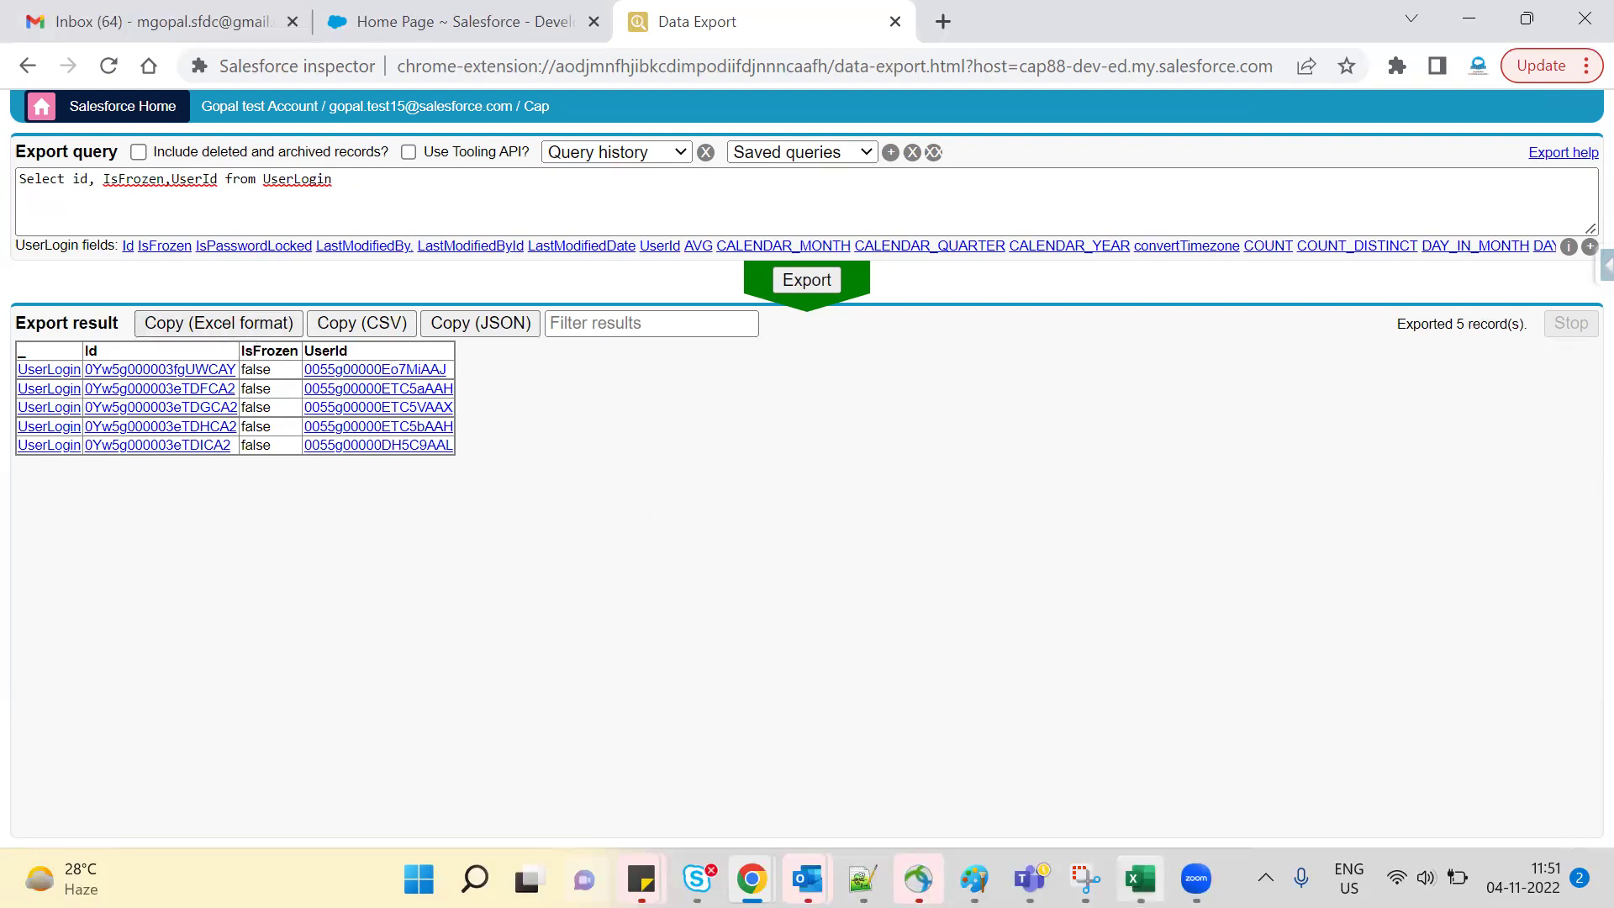
Step: Paste the exported UserLogin records into a new blank Excel workbook
key(alt+Tab)
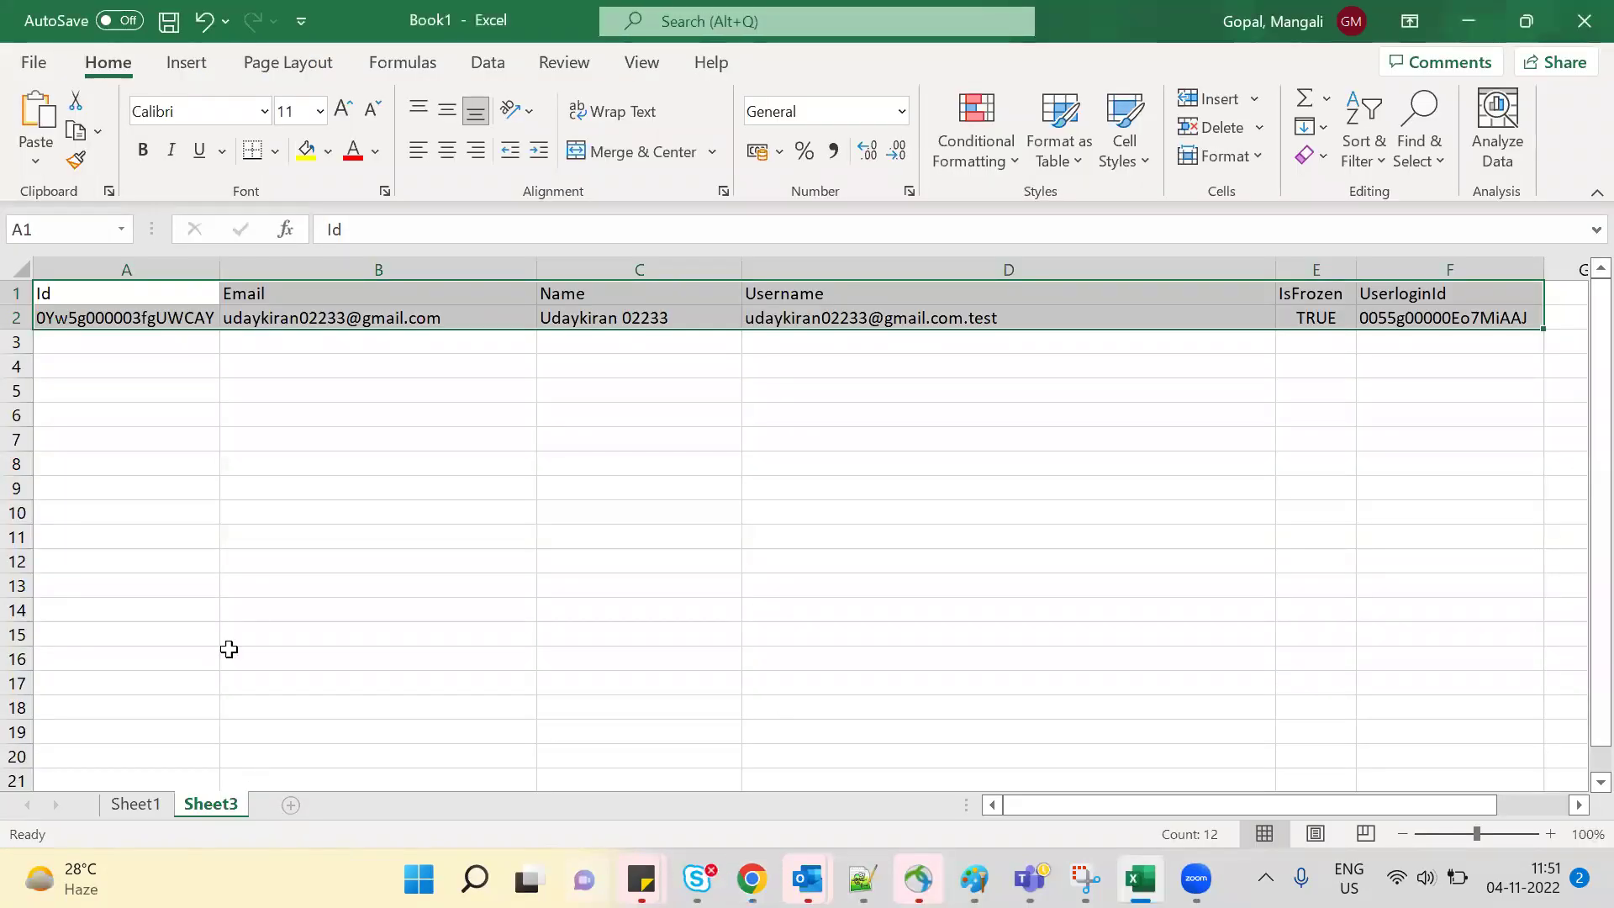
click(33, 62)
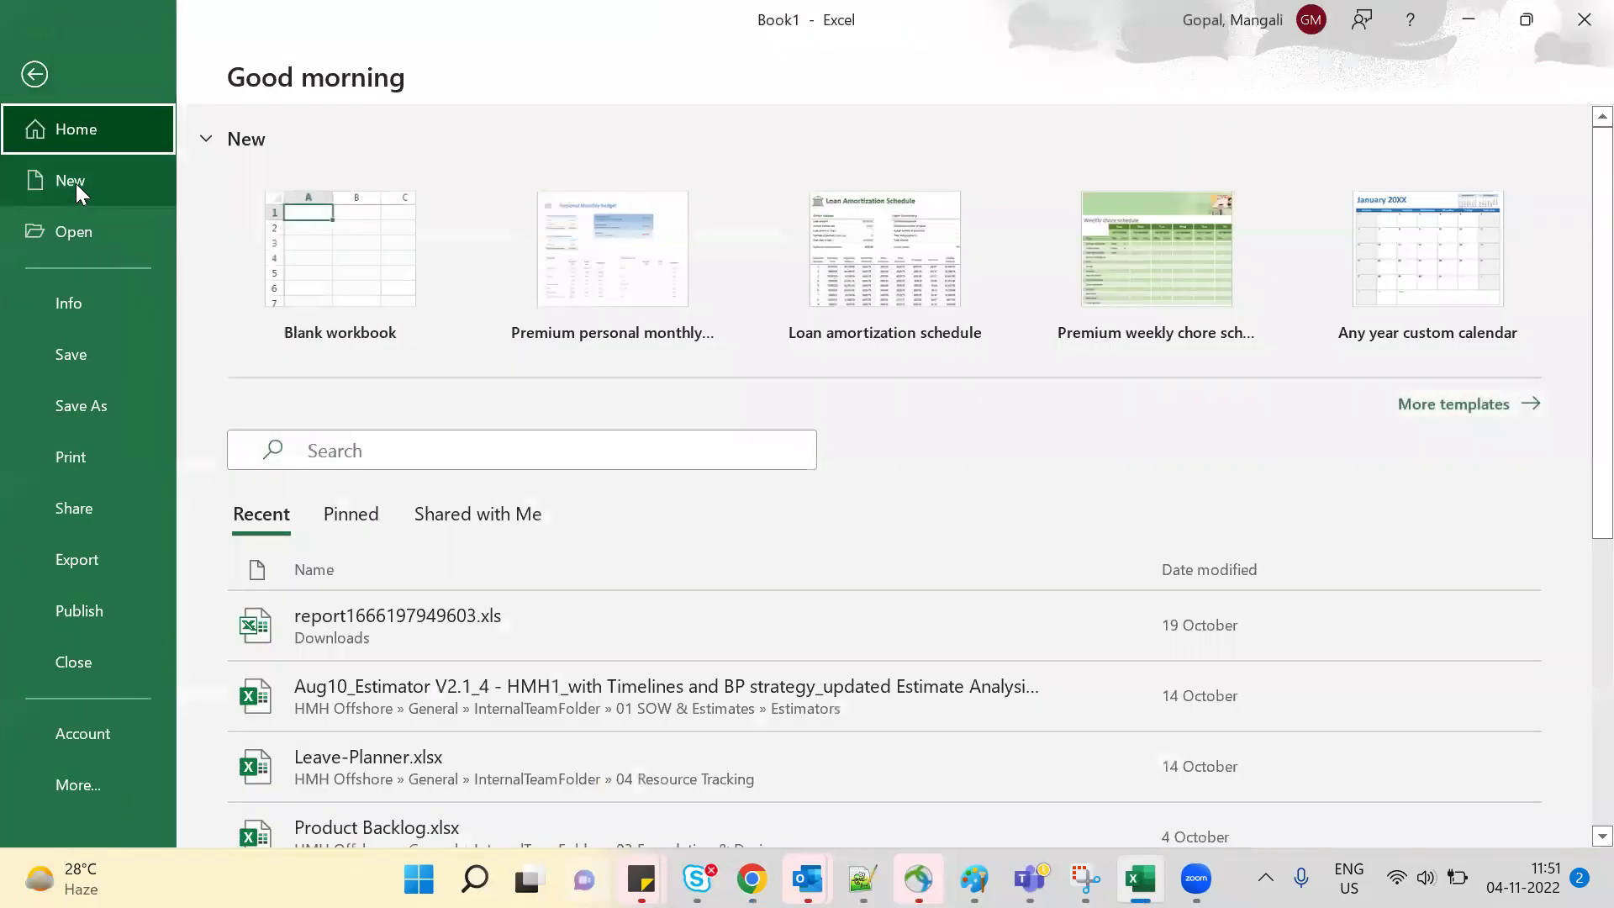
click(335, 252)
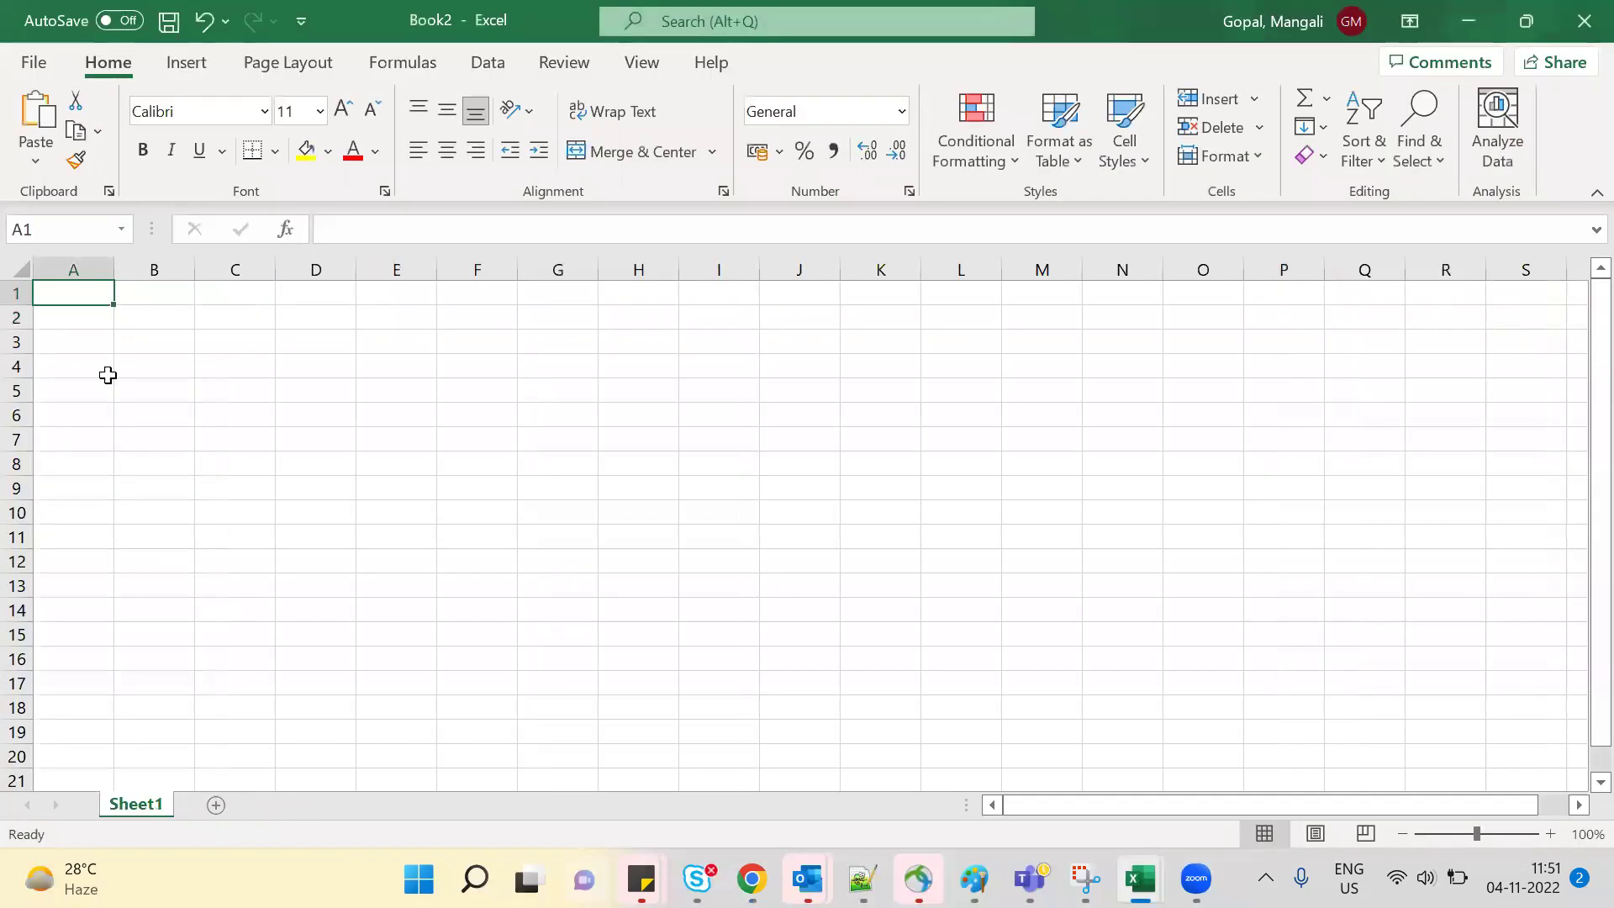
key(ctrl+v)
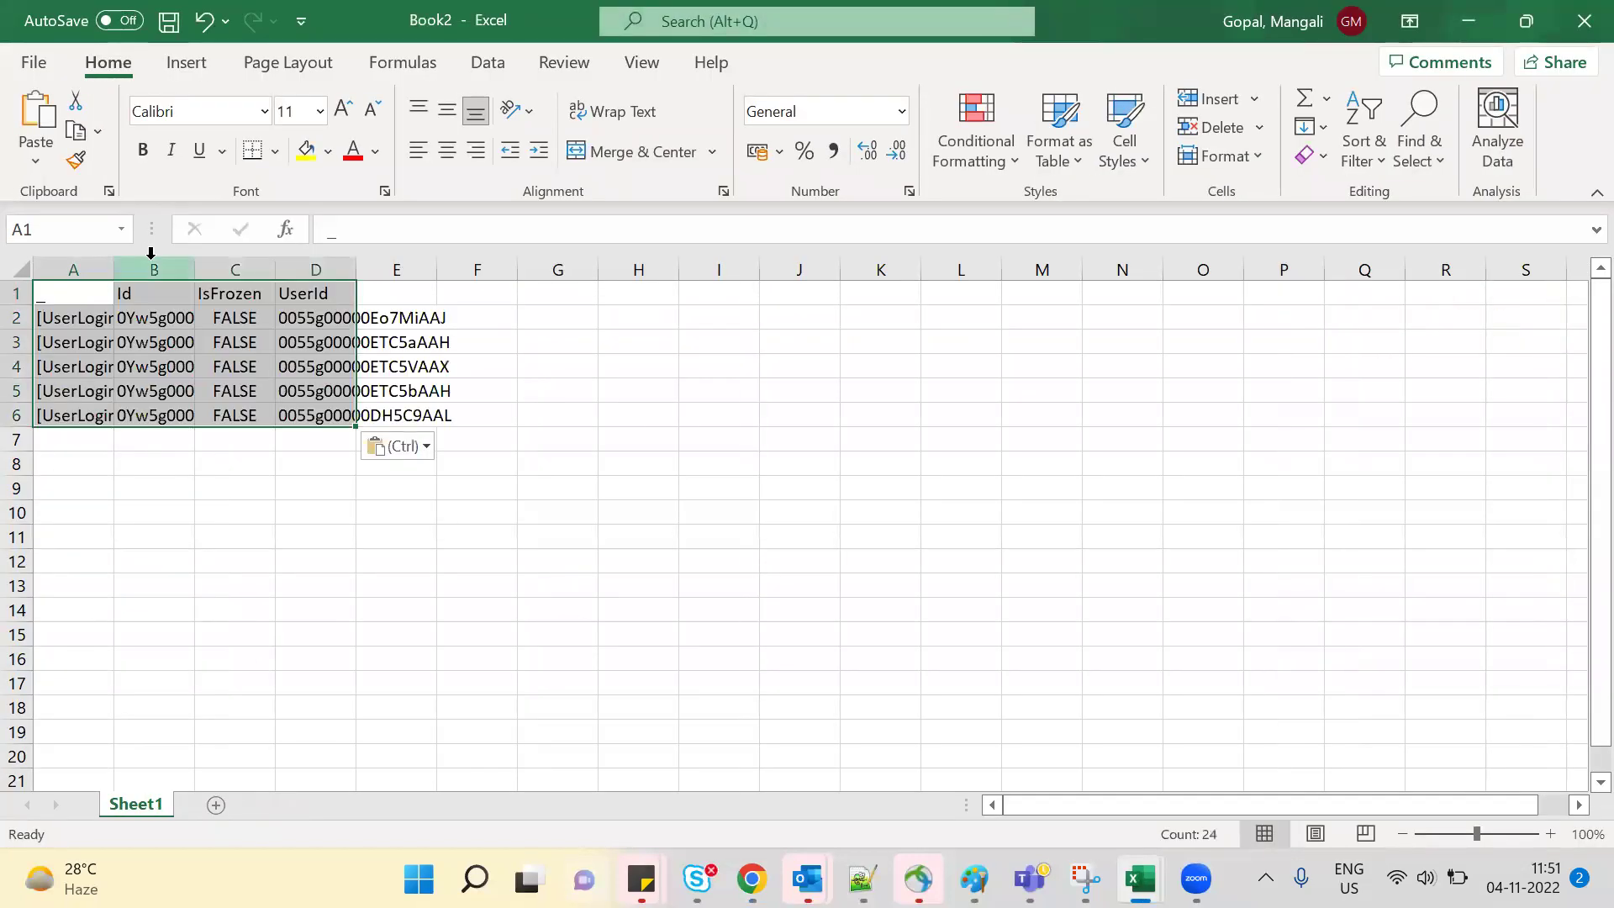
Step: Autofit columns B, C and D to their Id, IsFrozen and UserId contents
double_click(192, 269)
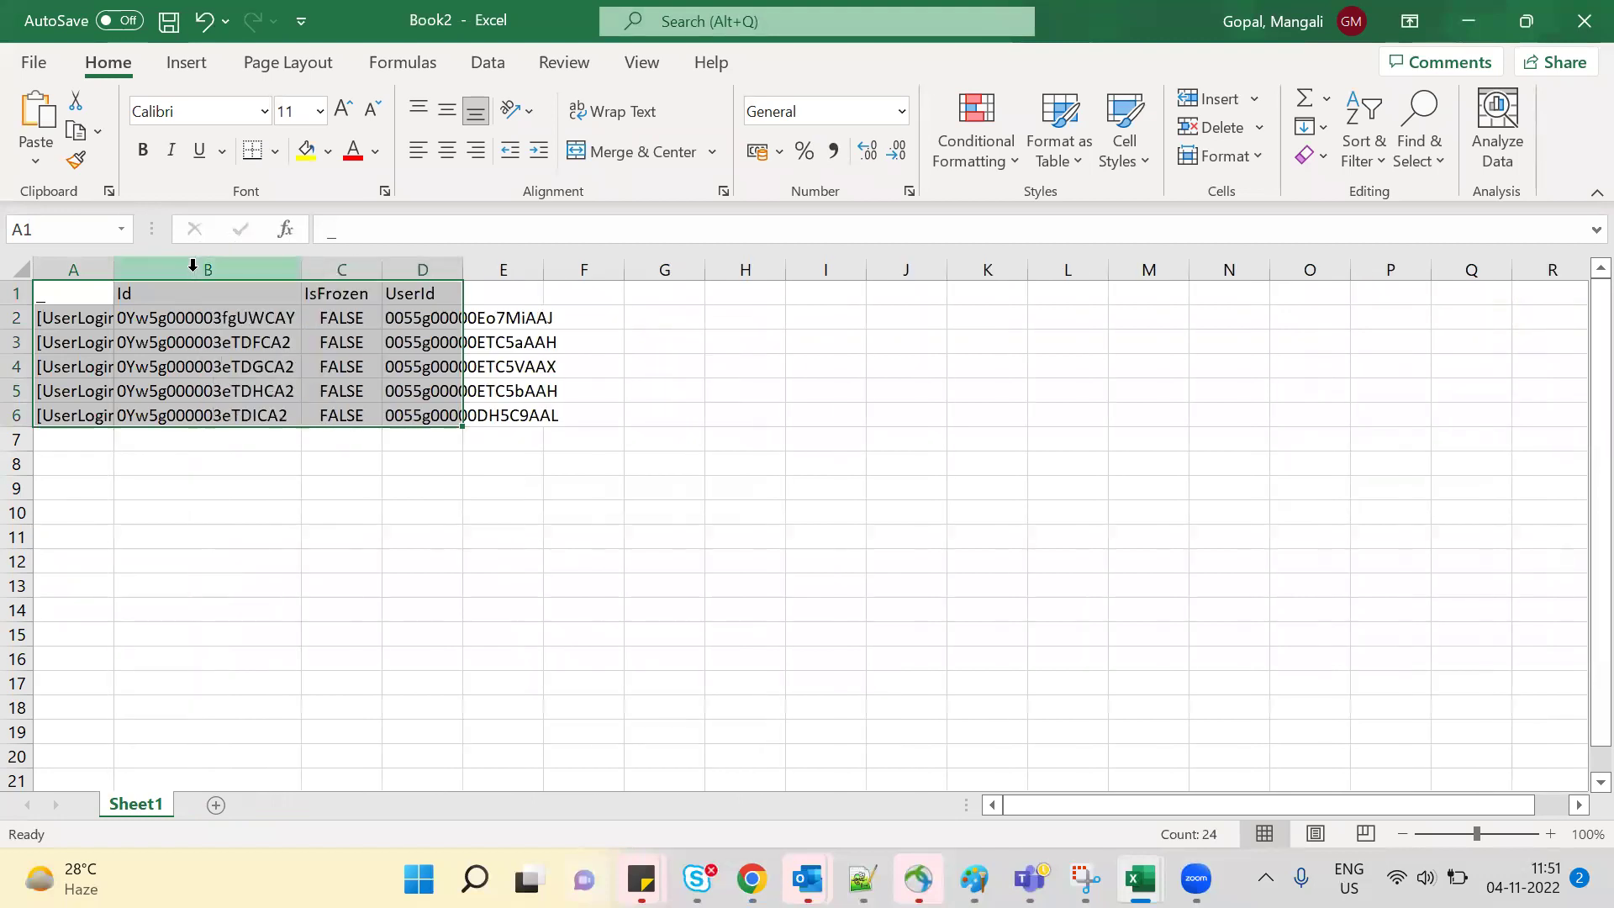
double_click(381, 267)
double_click(456, 267)
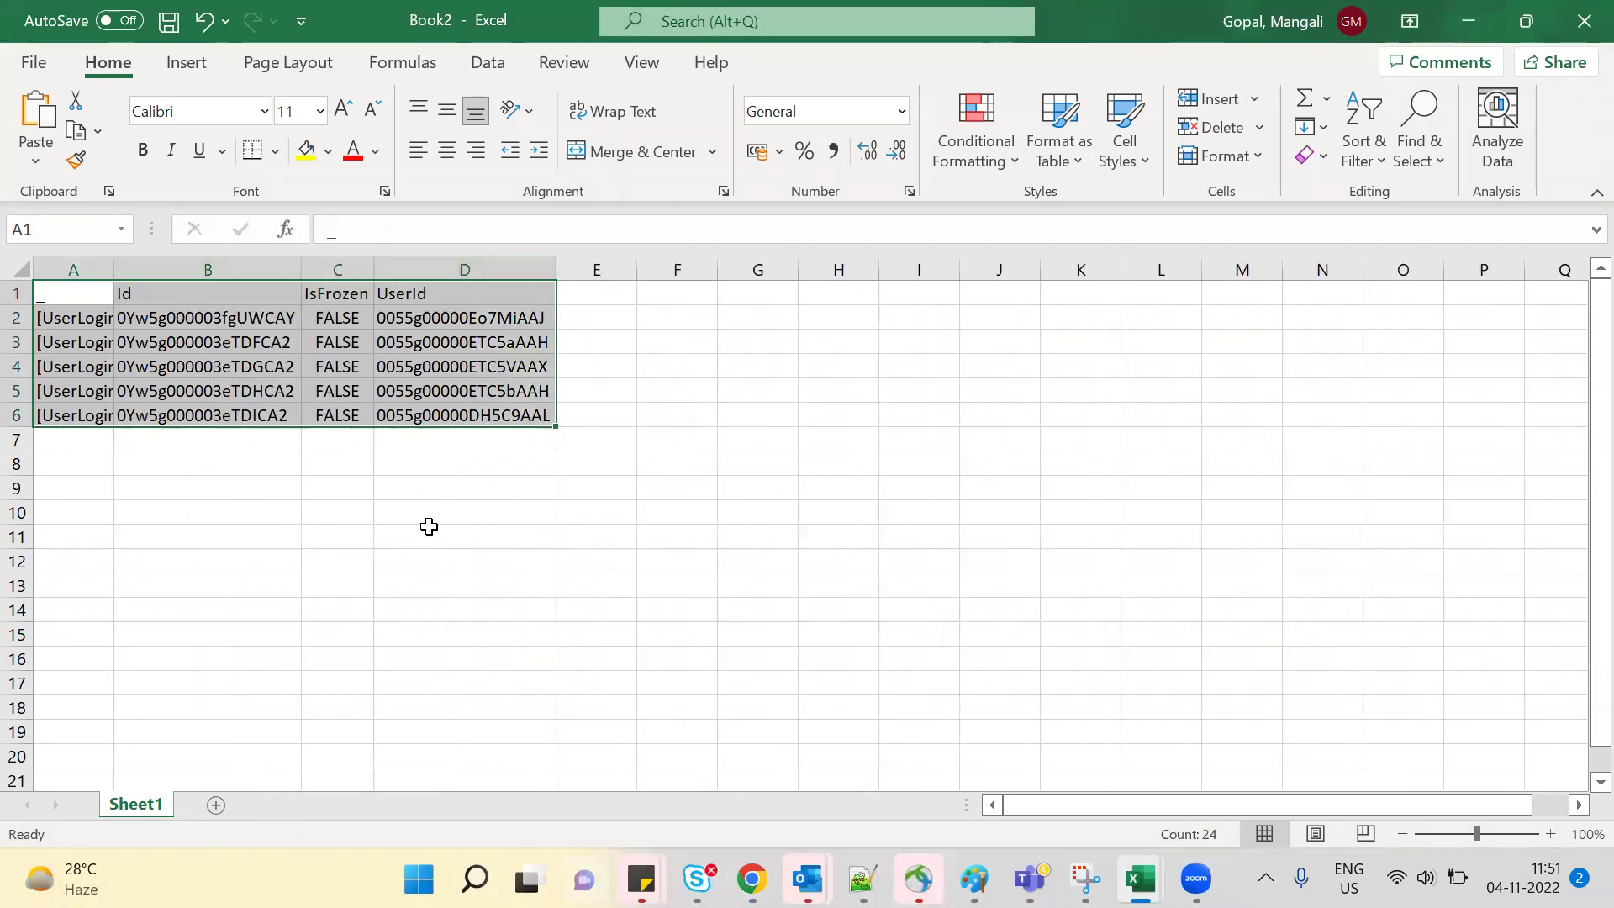
click(428, 533)
Step: Delete column A of type labels, then switch back to Book1
right_click(100, 270)
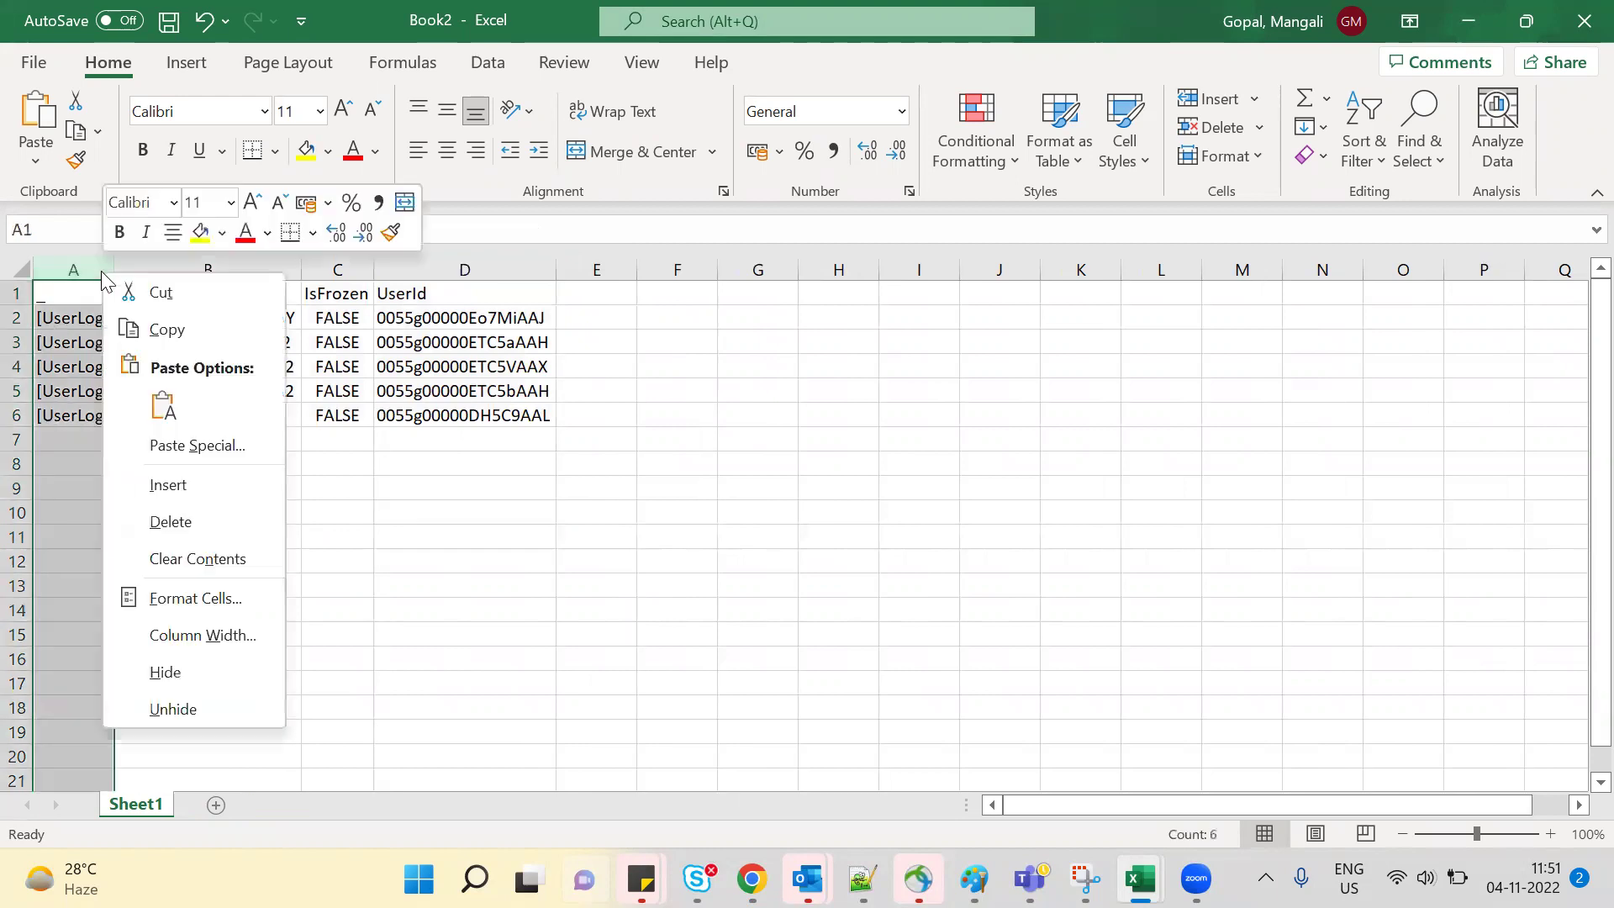
click(168, 525)
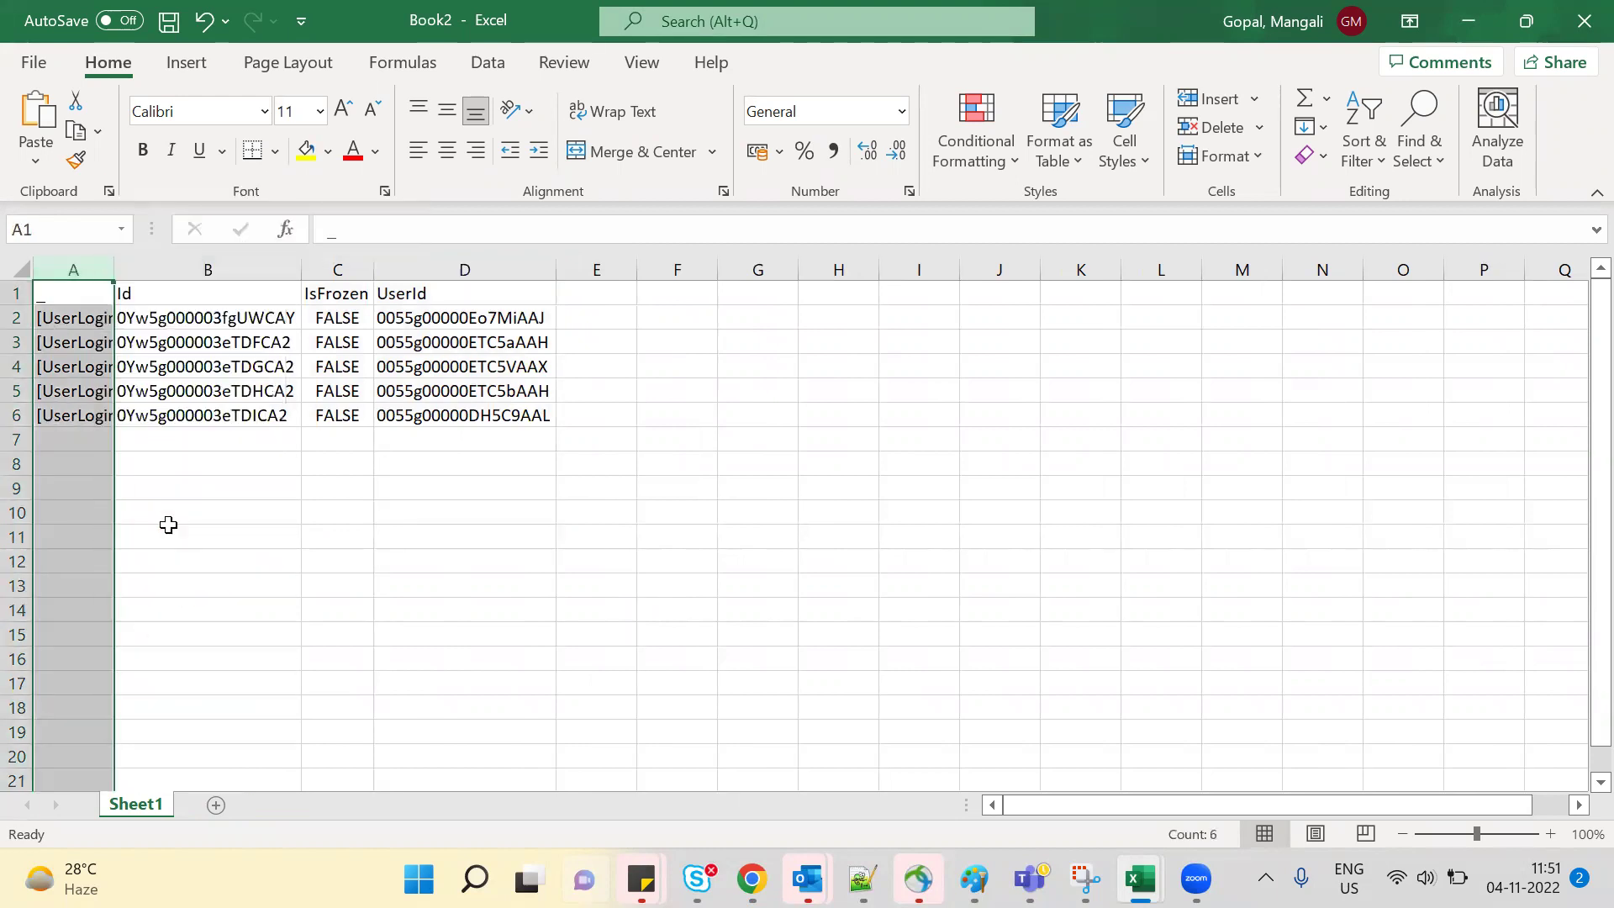
click(389, 580)
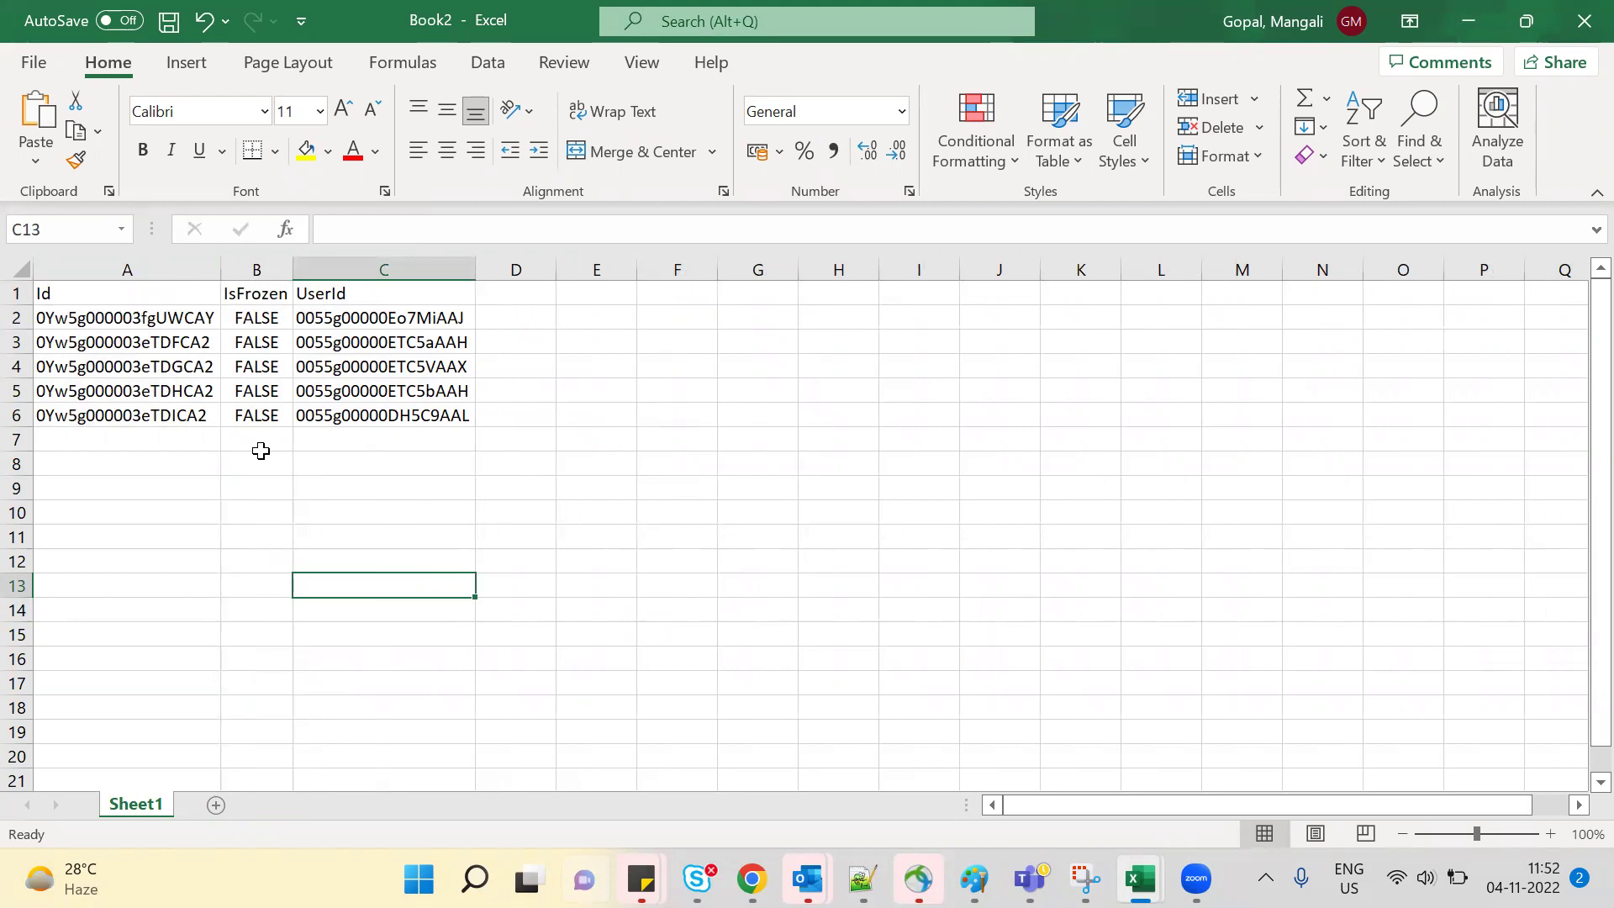
click(449, 558)
key(alt+Tab)
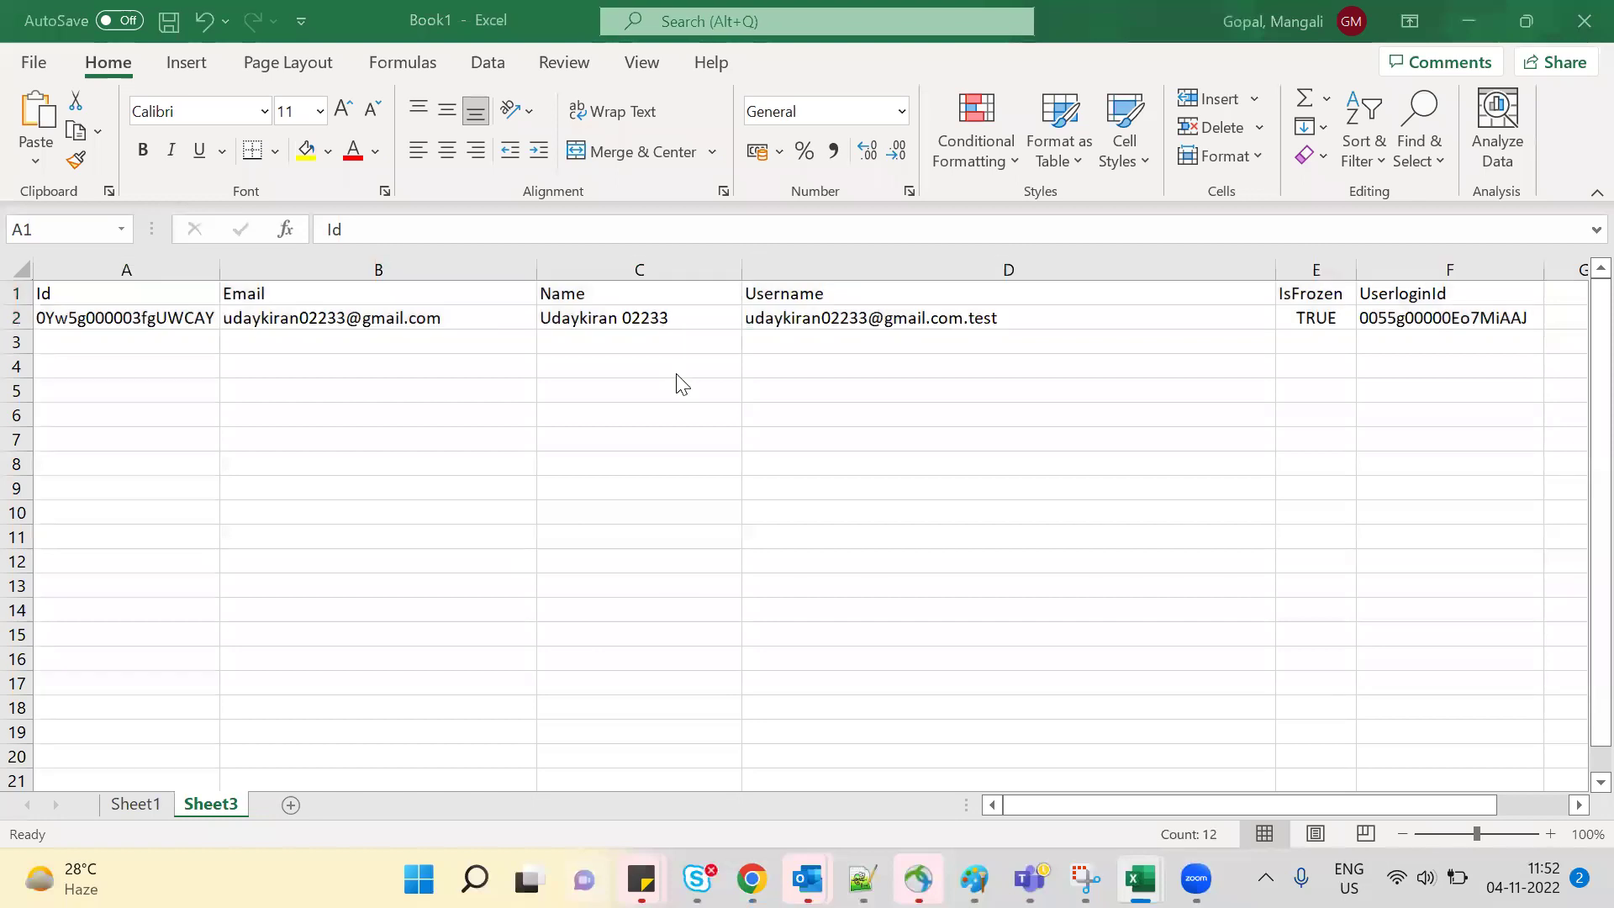
Step: Rewrite the query to select id from the User object
key(alt+Tab)
click(643, 183)
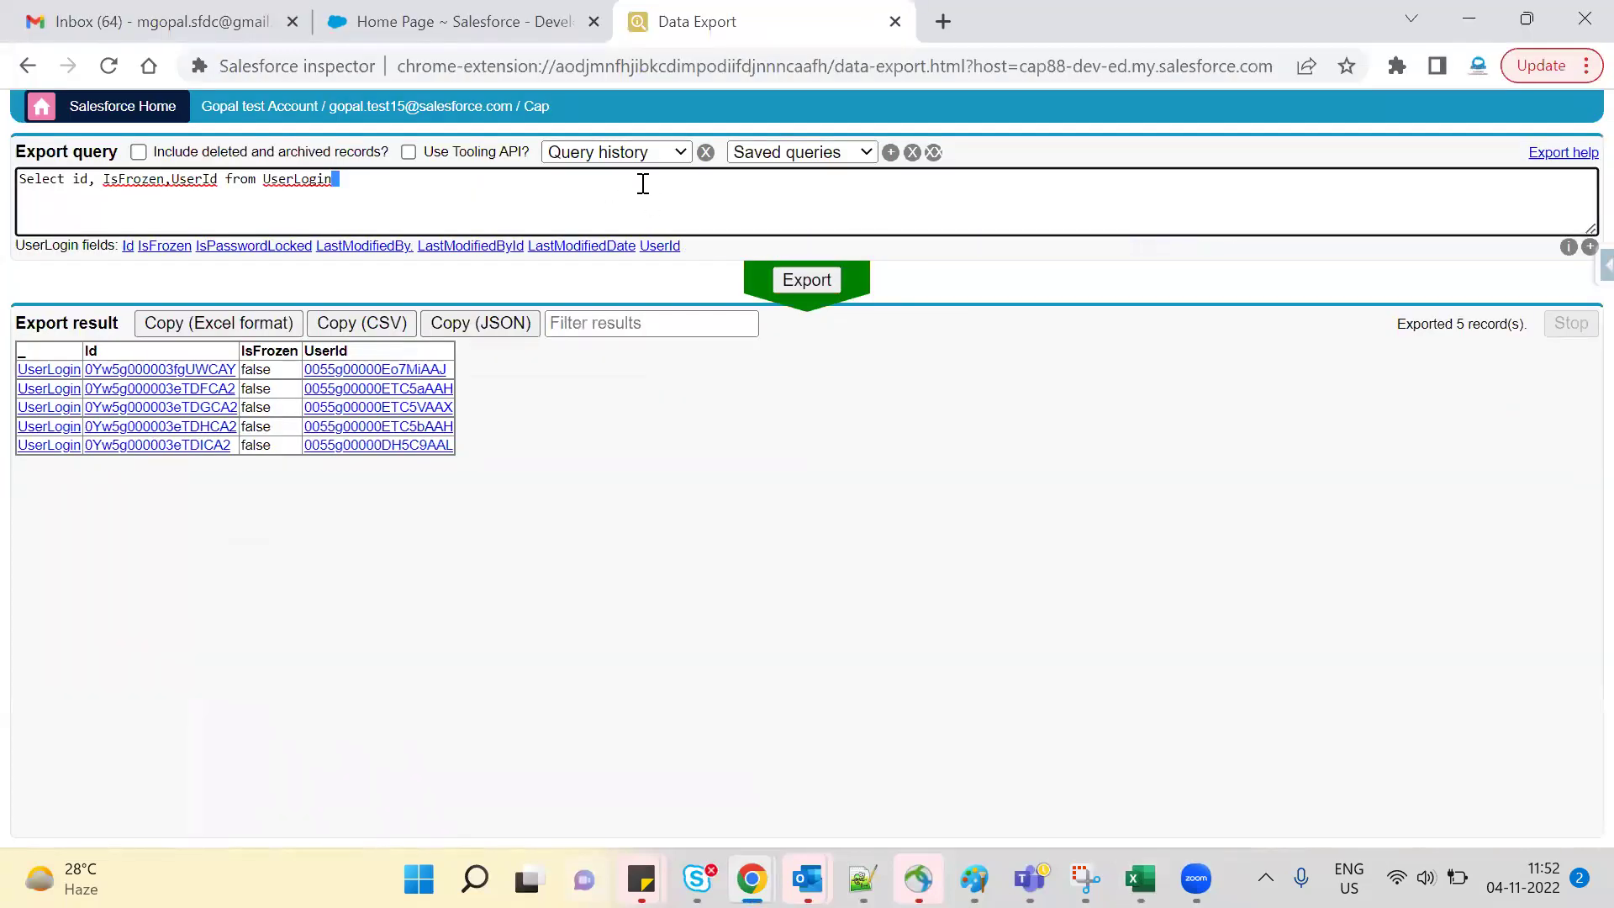
key(BackSpace)
key(BackSpace)
key(BackSpace)
key(BackSpace)
key(BackSpace)
key(BackSpace)
key(BackSpace)
key(BackSpace)
key(BackSpace)
key(BackSpace)
key(BackSpace)
key(BackSpace)
key(BackSpace)
key(BackSpace)
key(BackSpace)
key(BackSpace)
key(BackSpace)
key(BackSpace)
key(BackSpace)
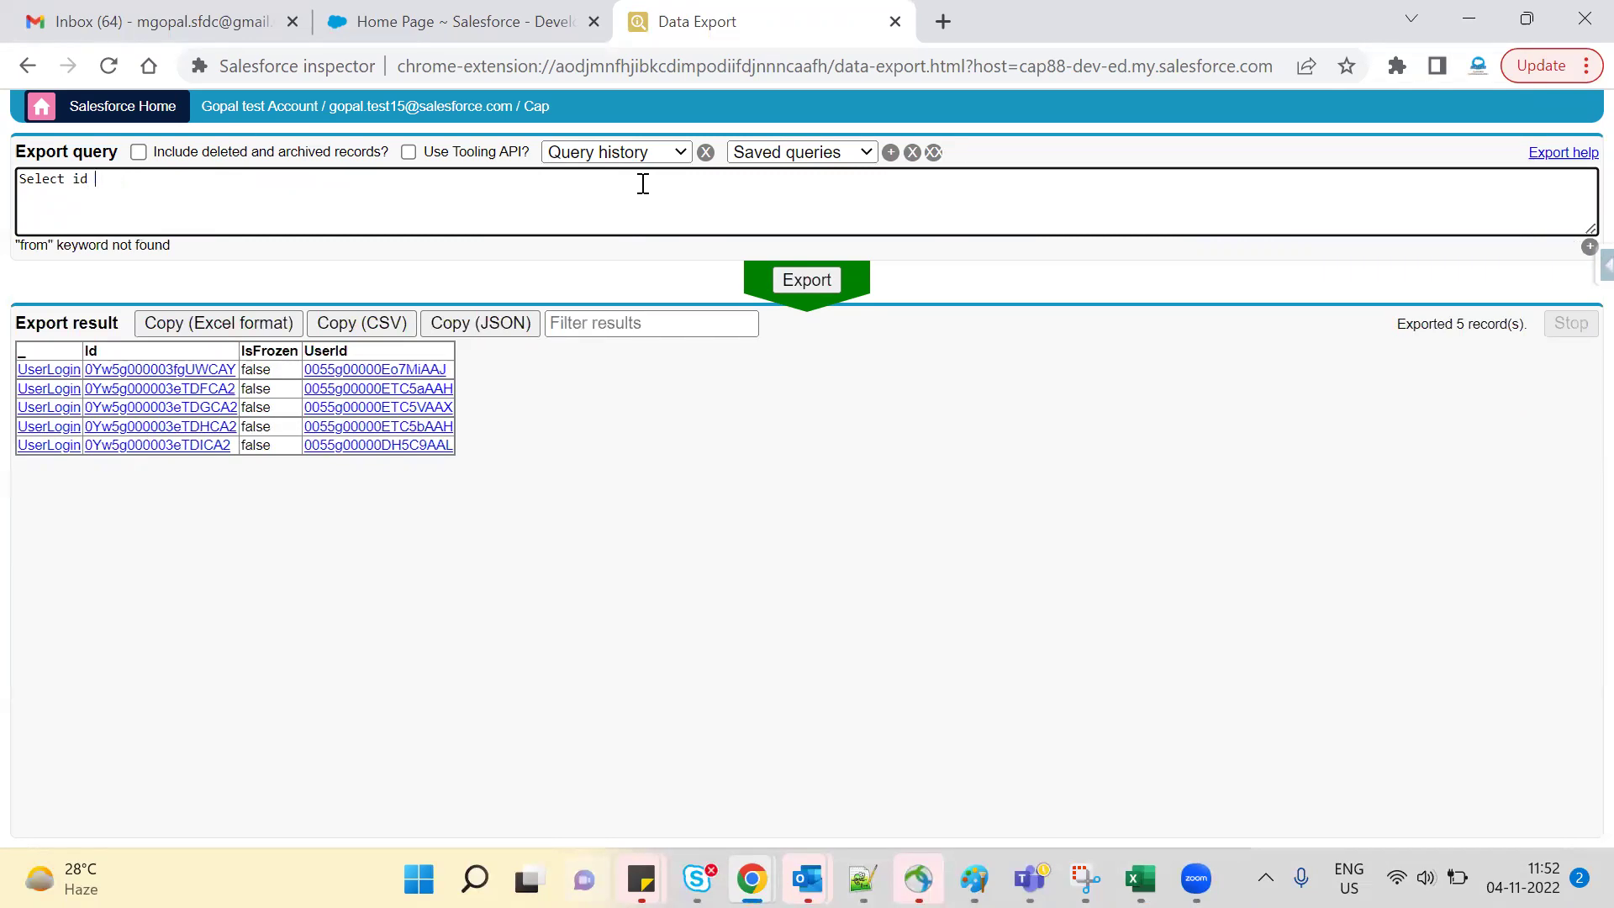
text(from user)
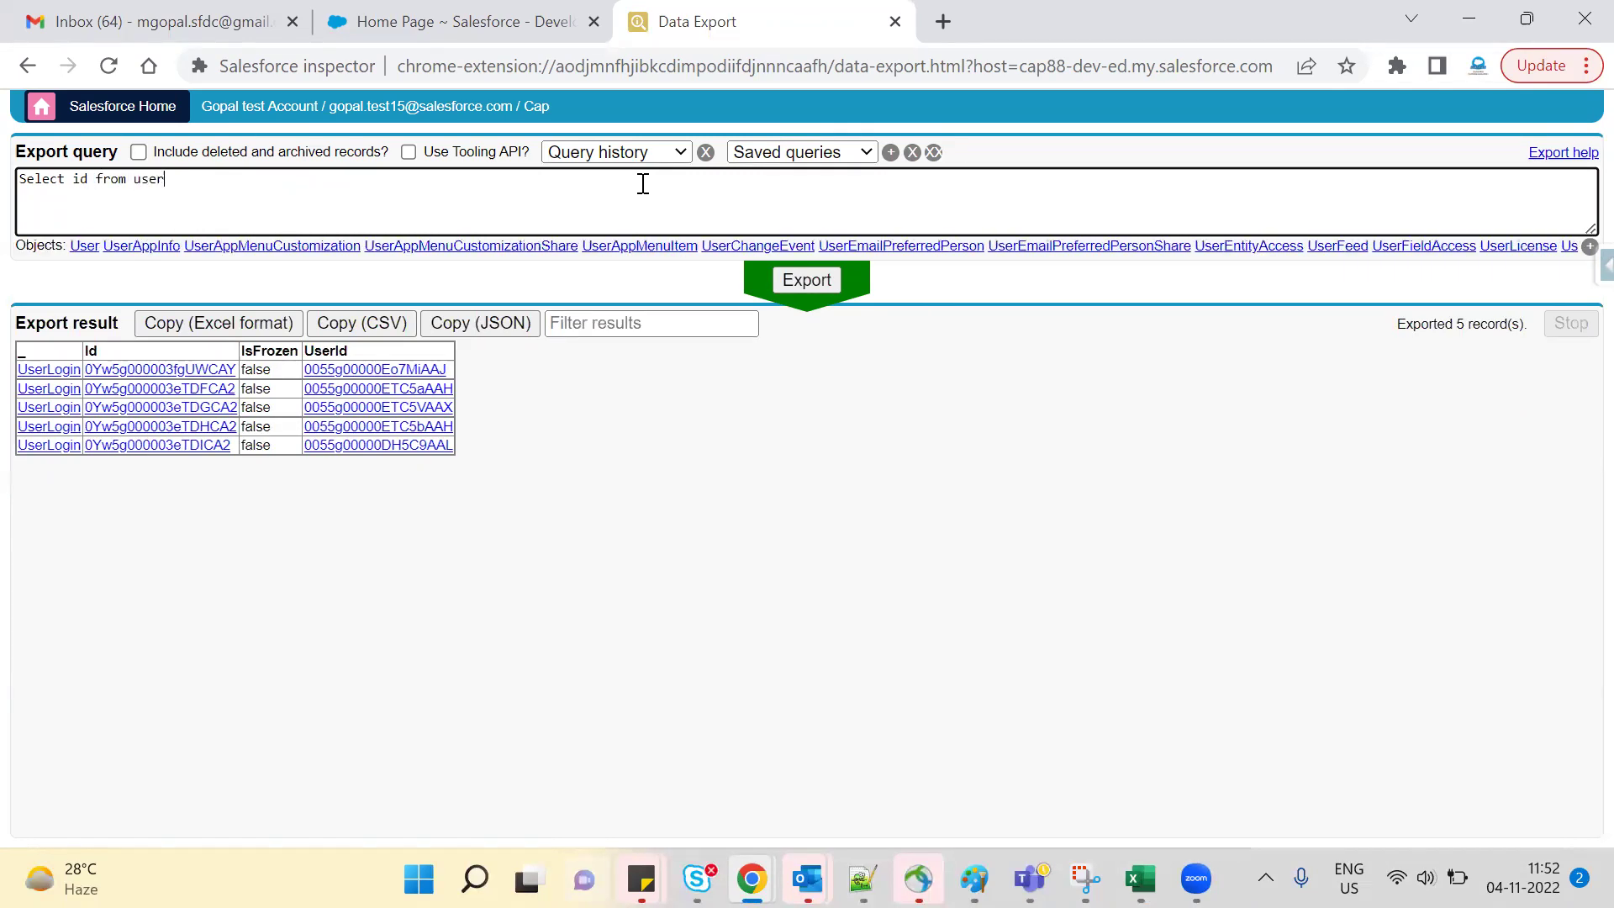
click(84, 246)
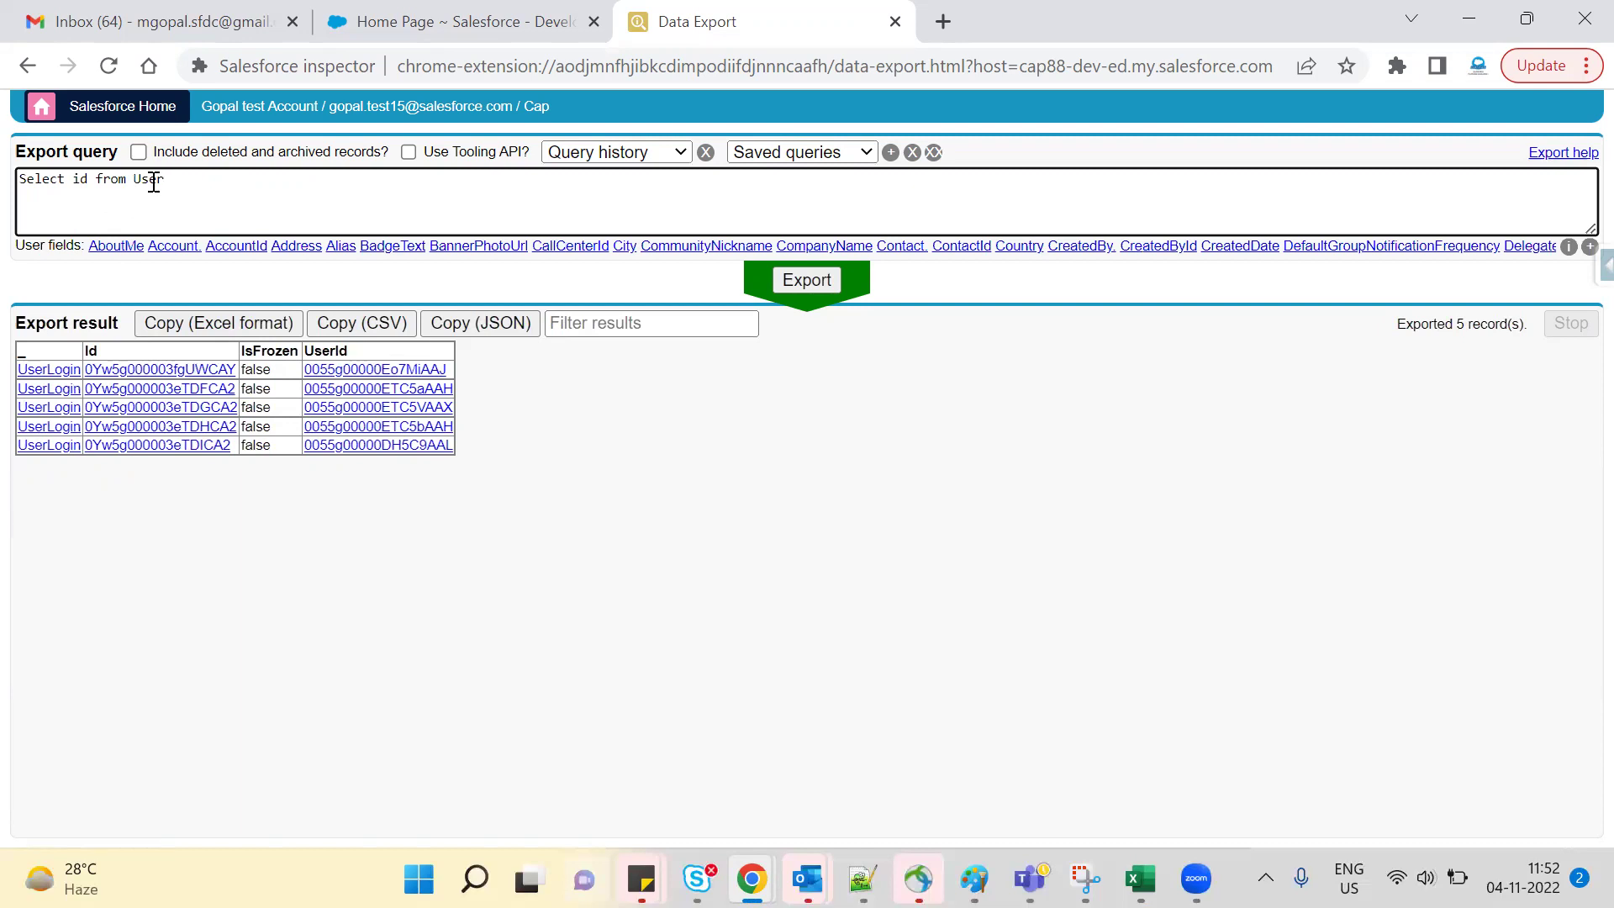
Step: Add Email, Name and Username fields, export eight users, and copy them in Excel format
click(93, 182)
text(,email)
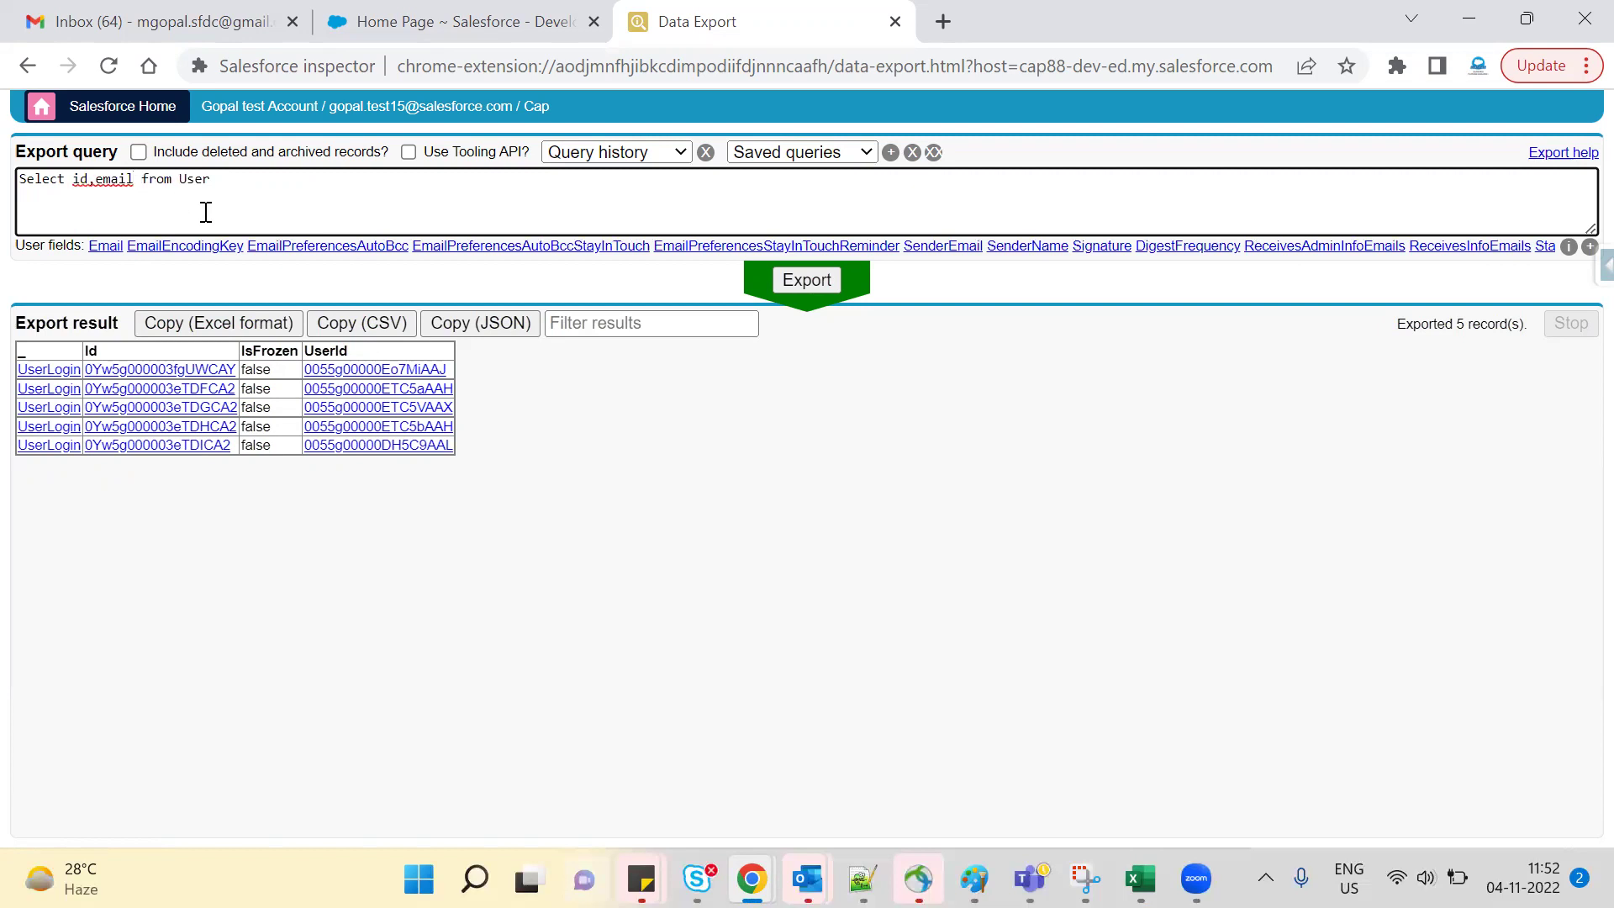
click(106, 246)
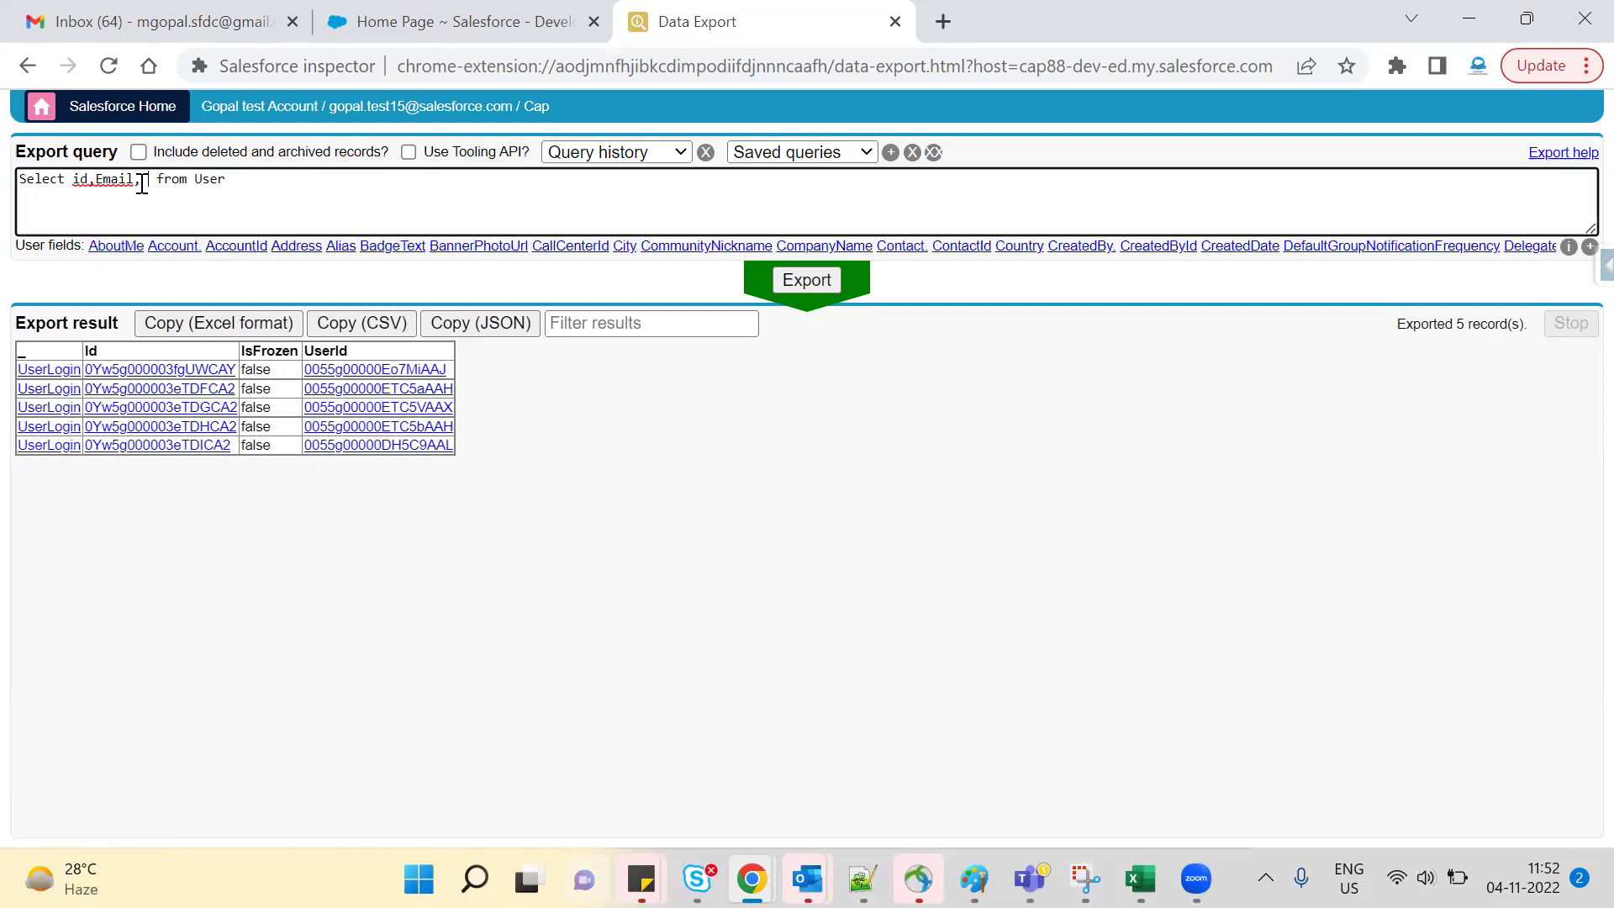
text(name)
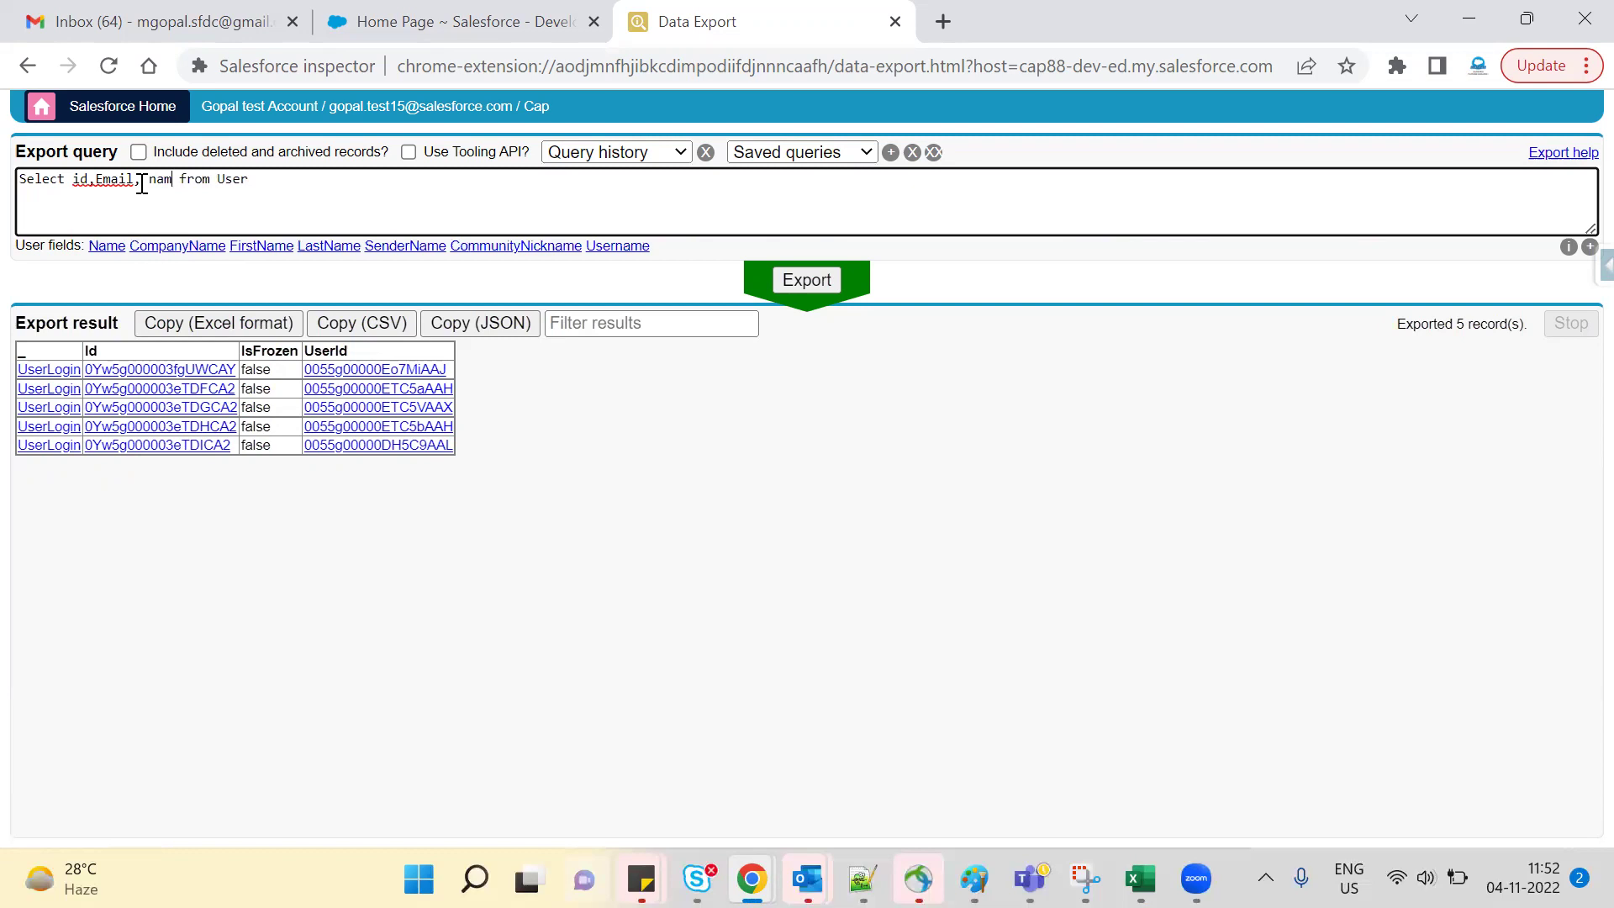
click(106, 245)
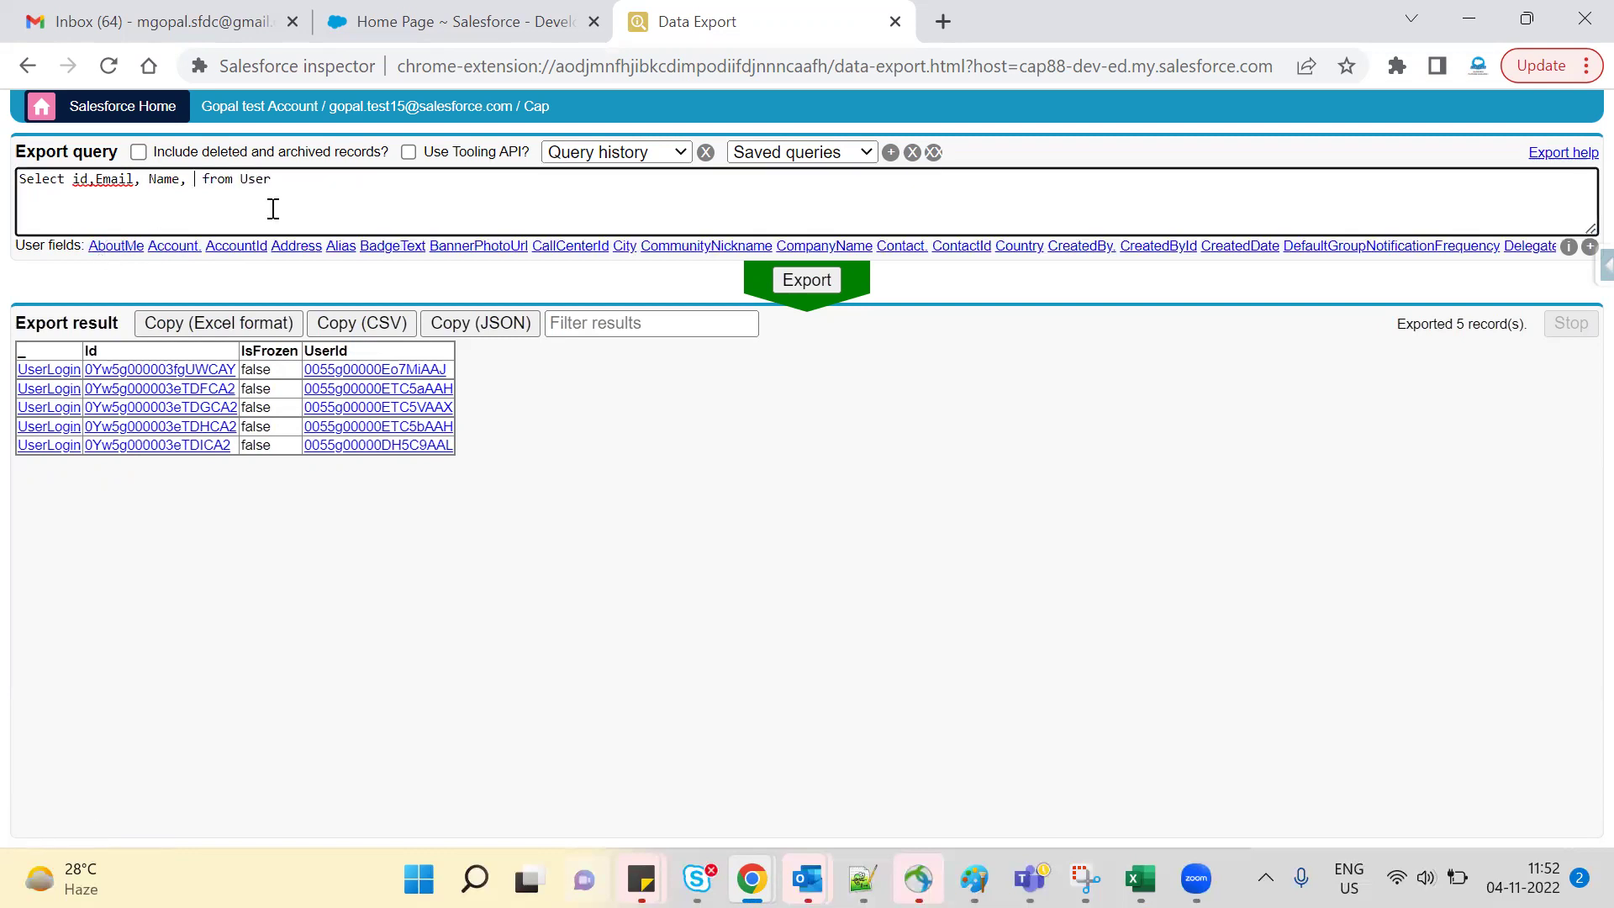
text(username)
click(120, 246)
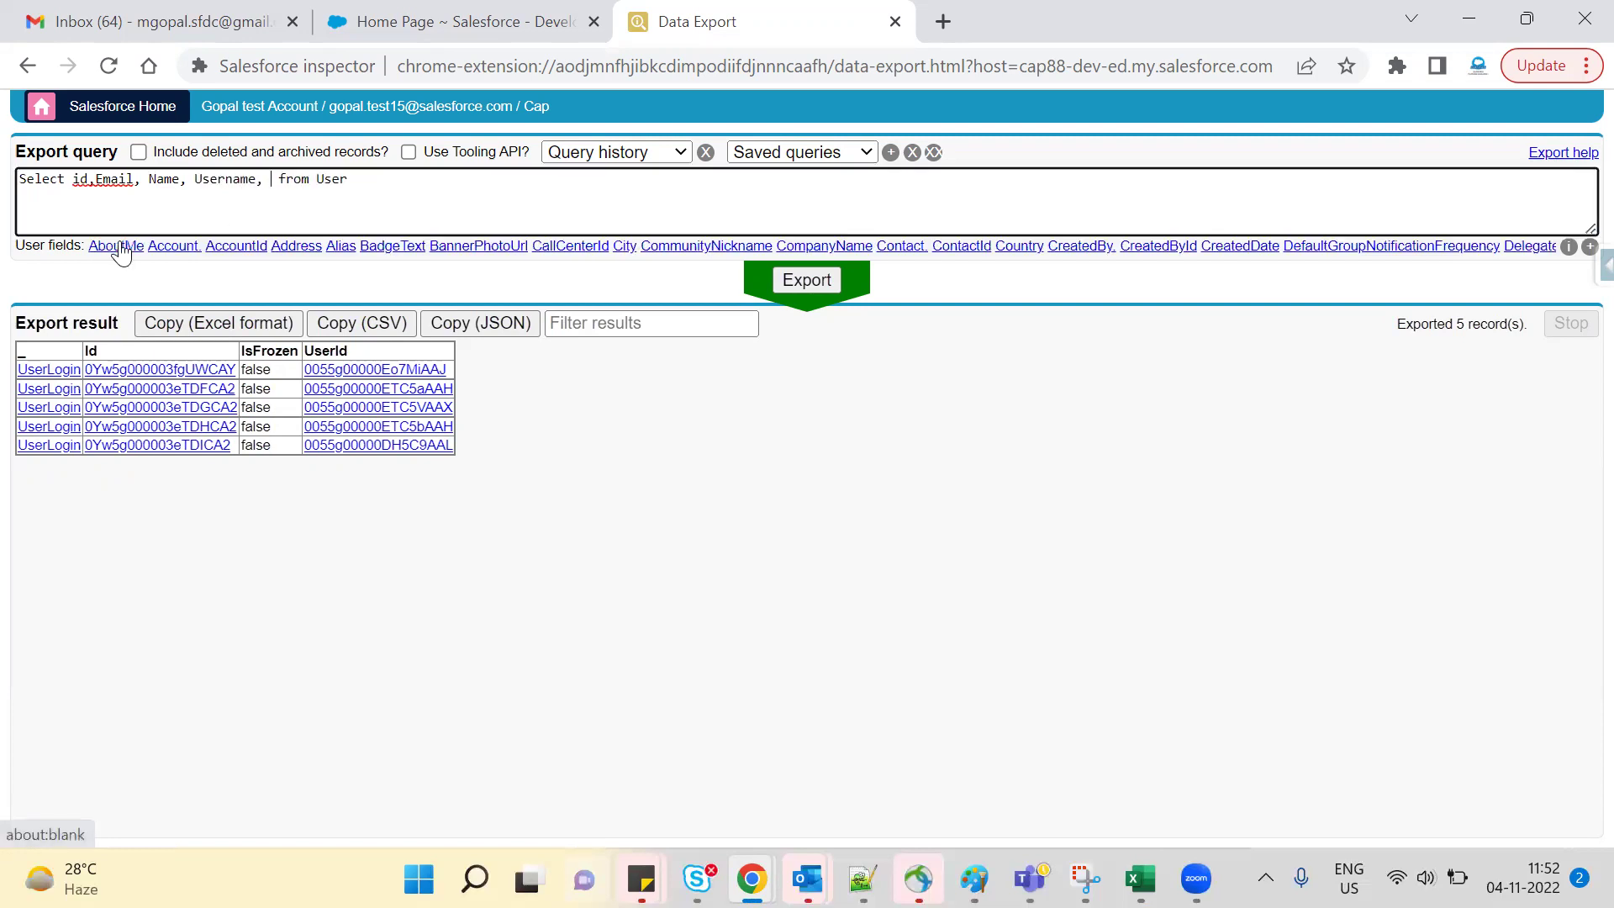
click(266, 180)
key(BackSpace)
key(BackSpace)
click(795, 282)
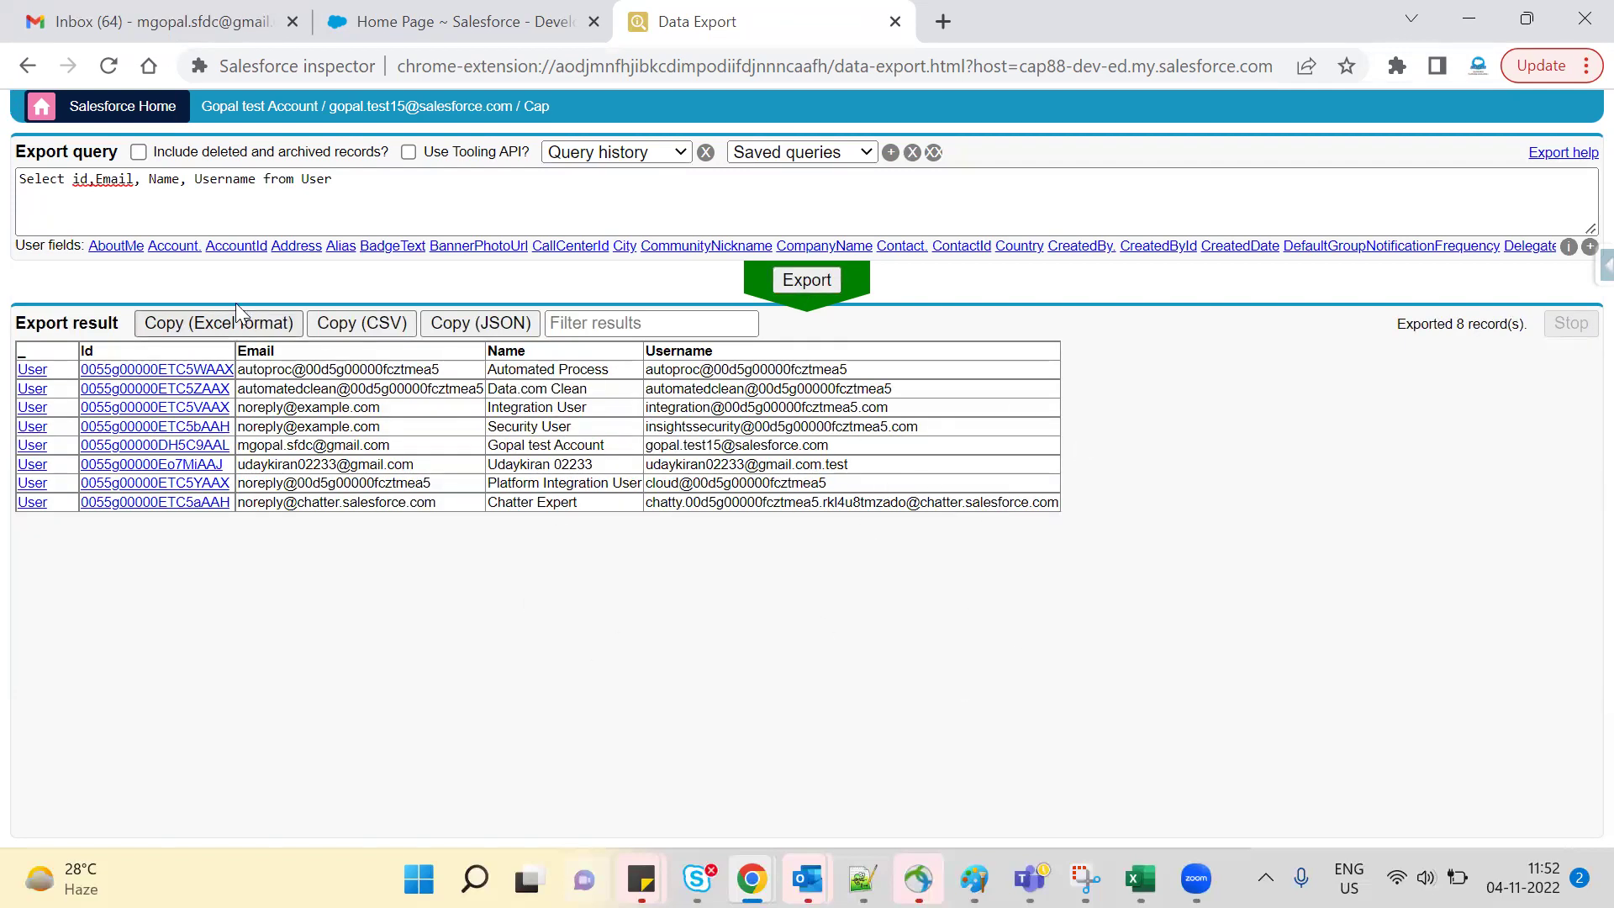
click(237, 323)
Step: Paste the exported User records into a new sheet in Book2
mouse_move(1140, 879)
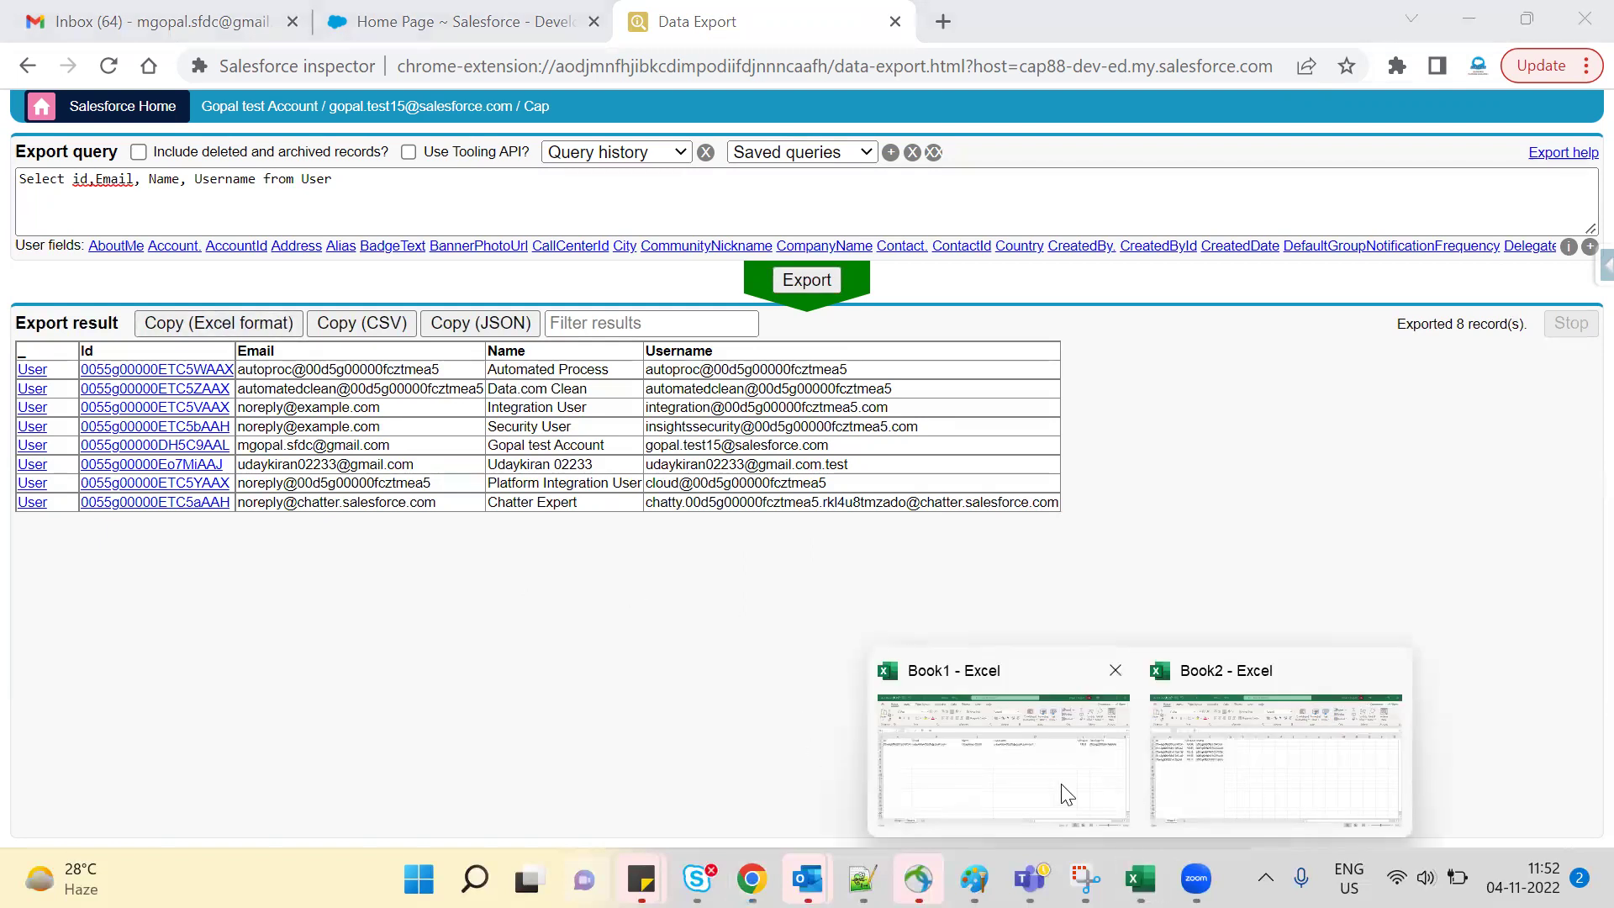
click(1289, 774)
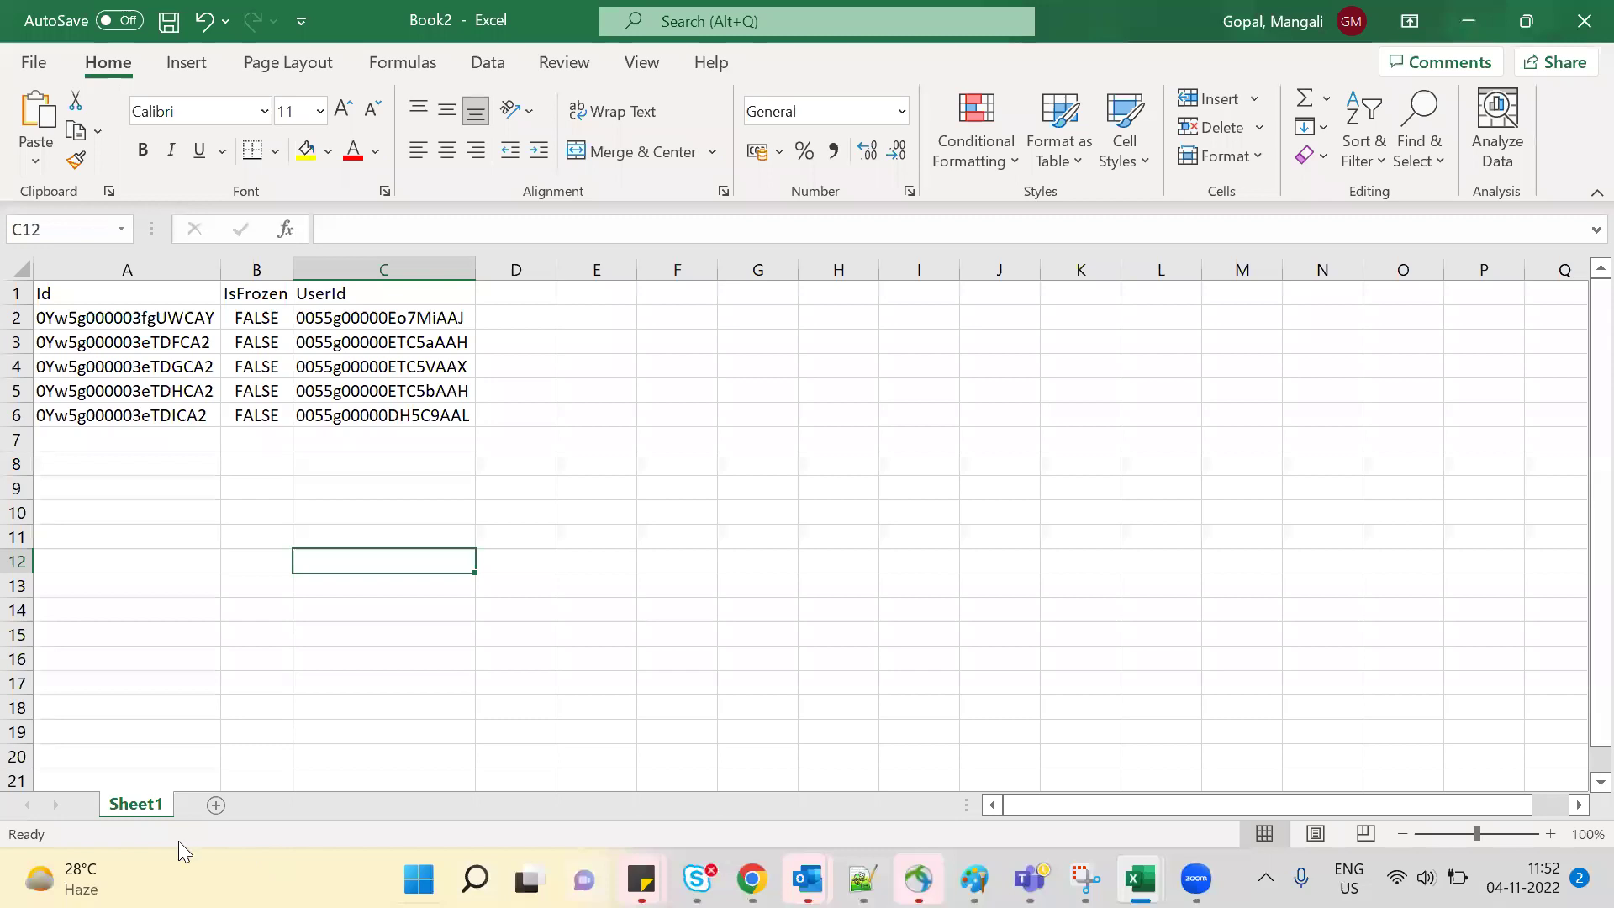
click(211, 805)
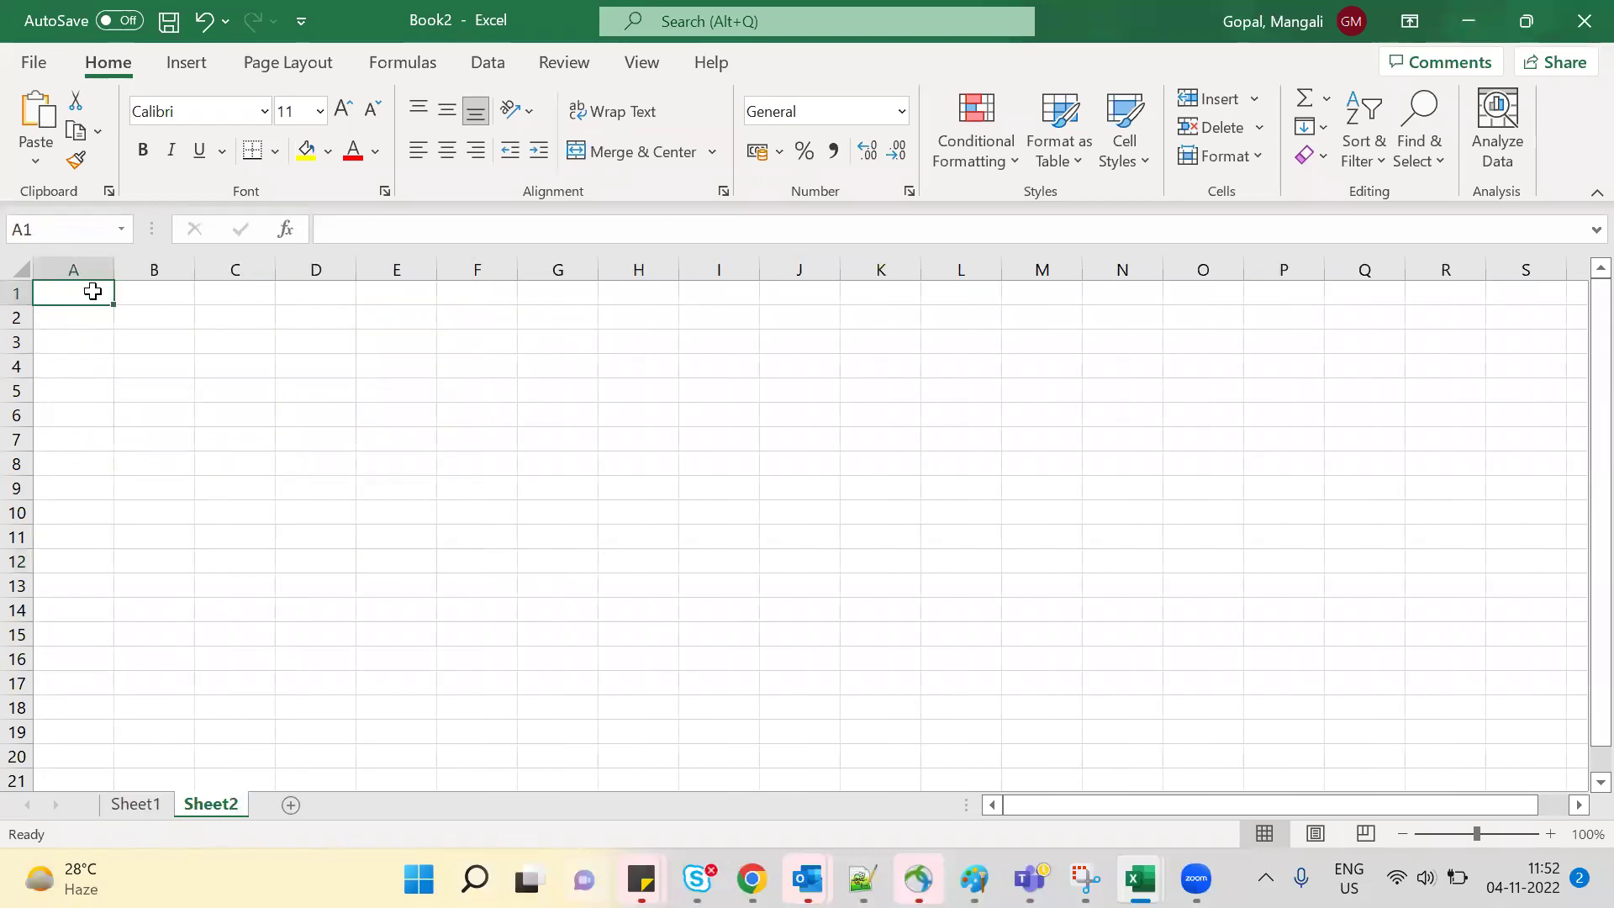
key(ctrl+v)
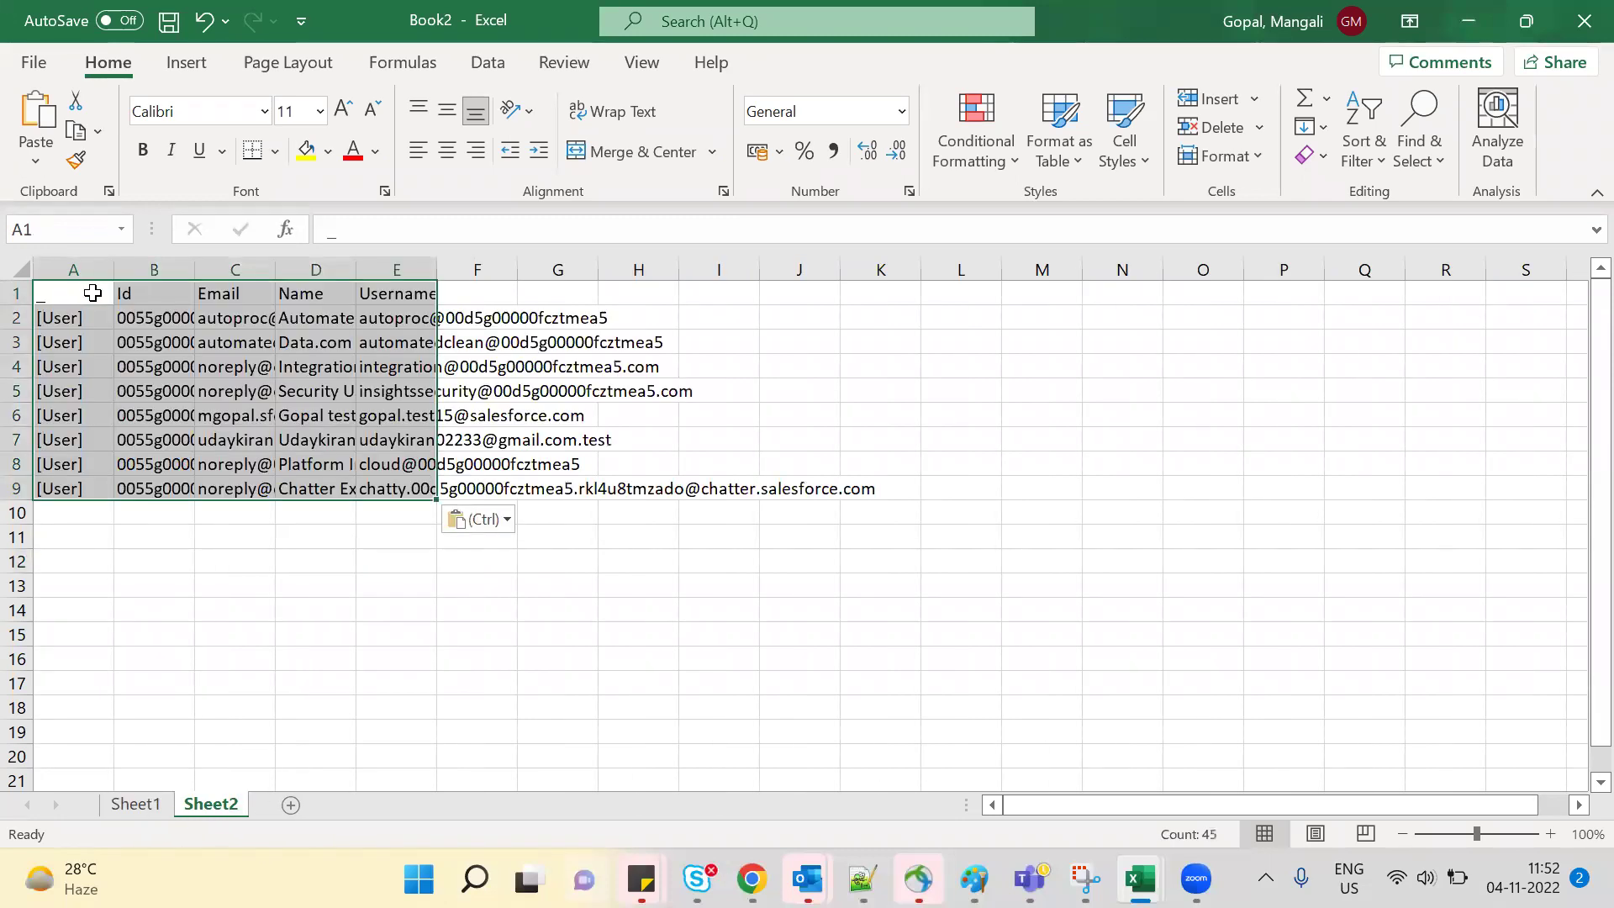
Step: Autofit columns B to E for the Id, Email, Name and Username values
double_click(190, 263)
double_click(381, 262)
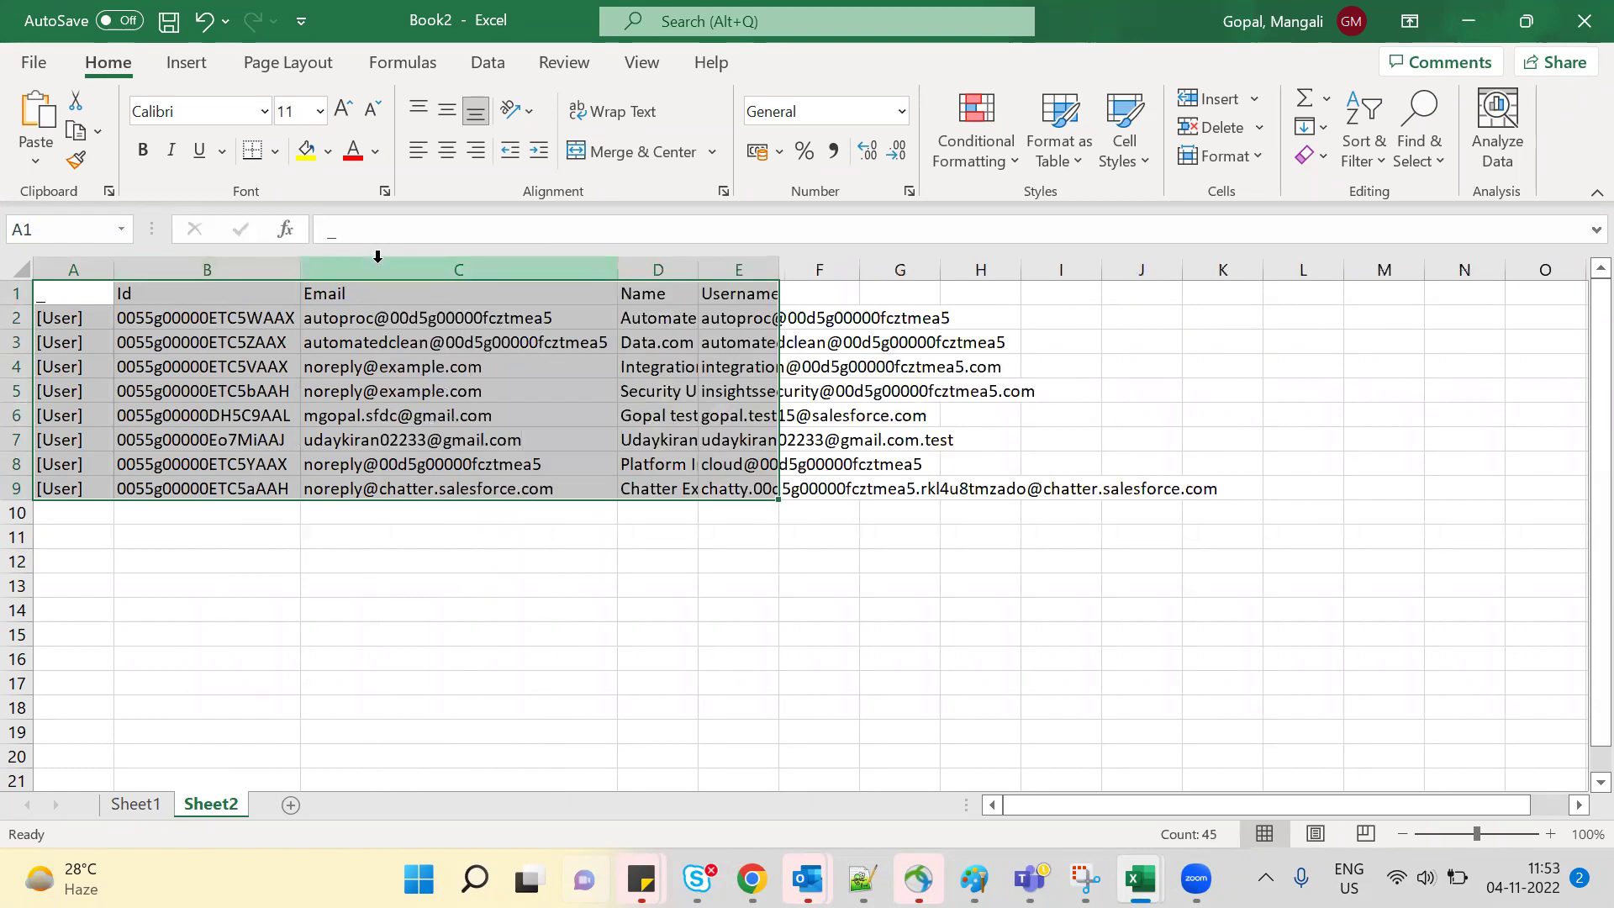
double_click(699, 262)
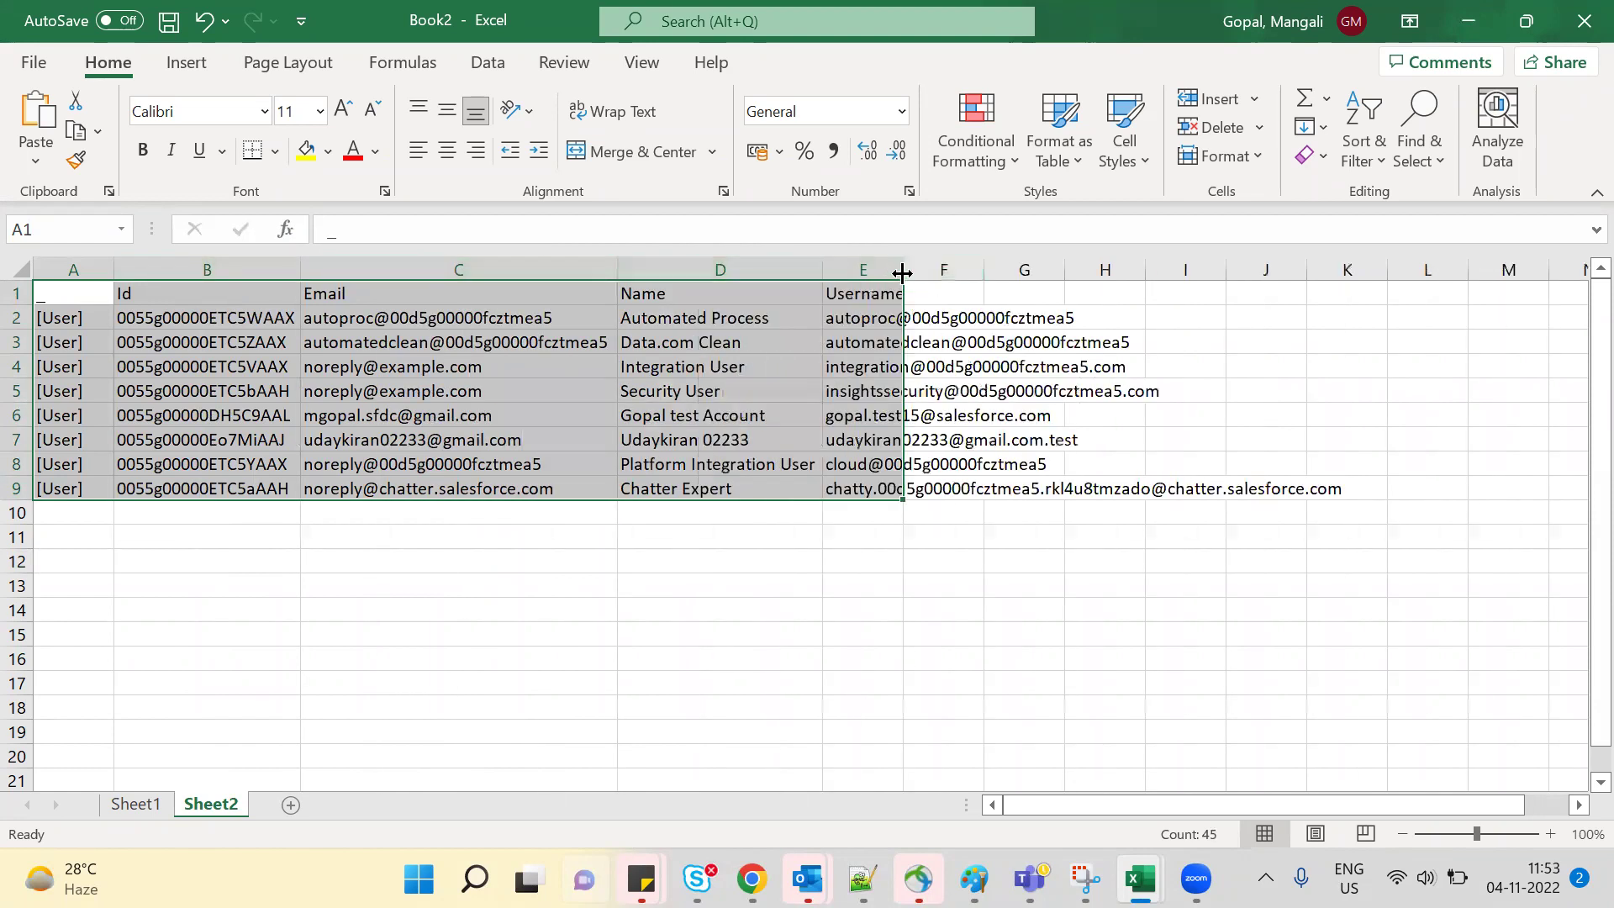
double_click(902, 268)
click(678, 581)
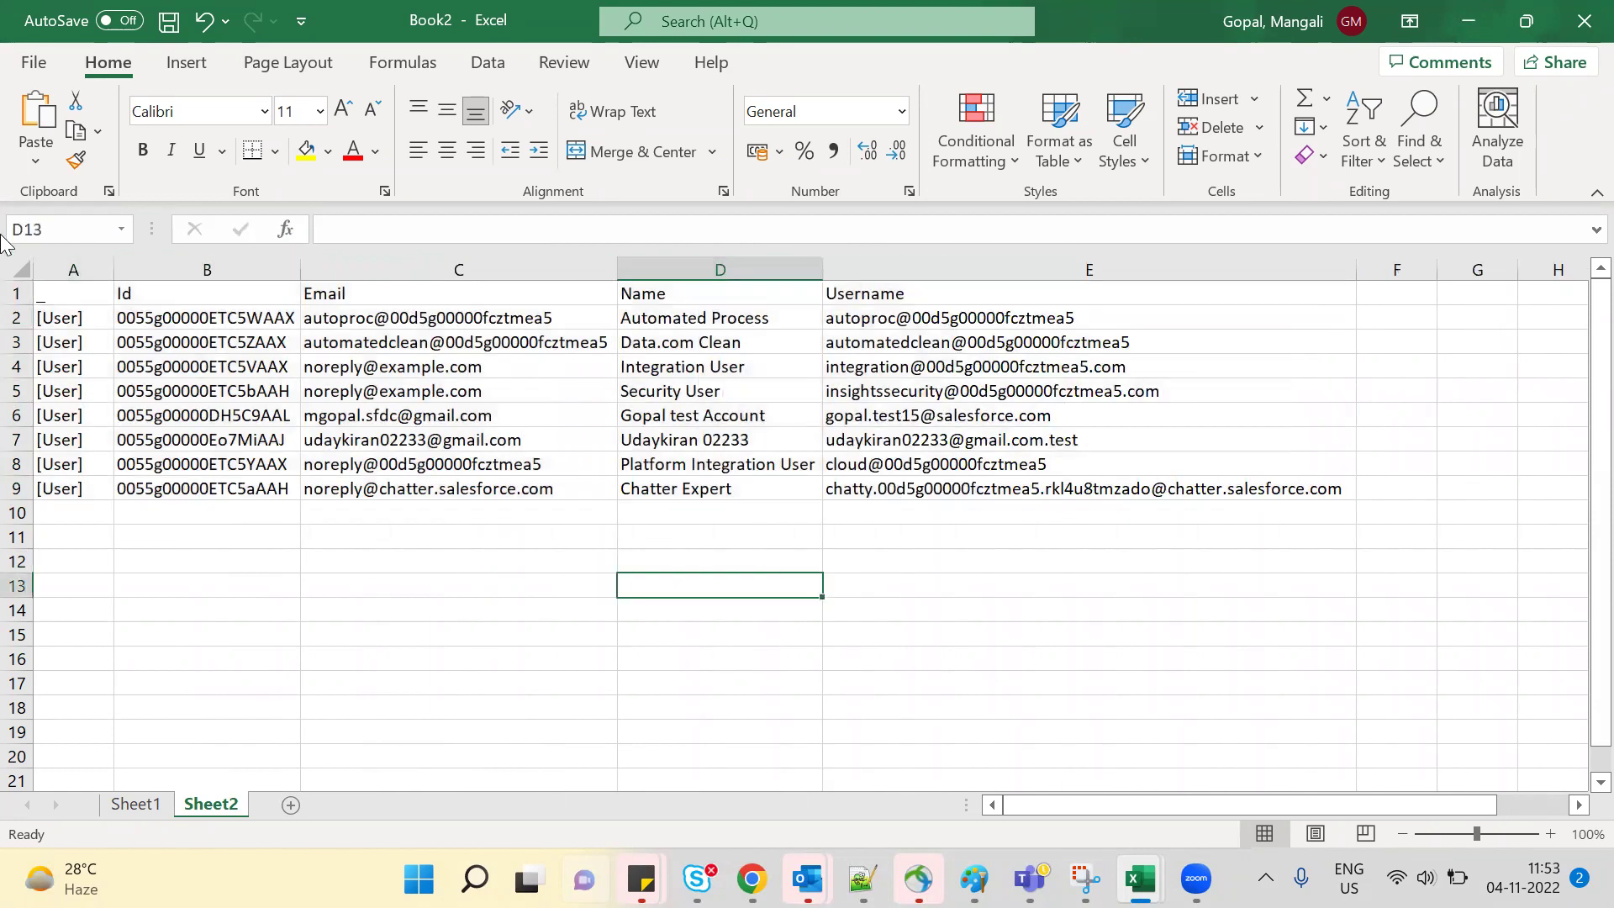
Step: Delete the blank column A and return to Sheet1
click(67, 270)
right_click(68, 272)
click(130, 524)
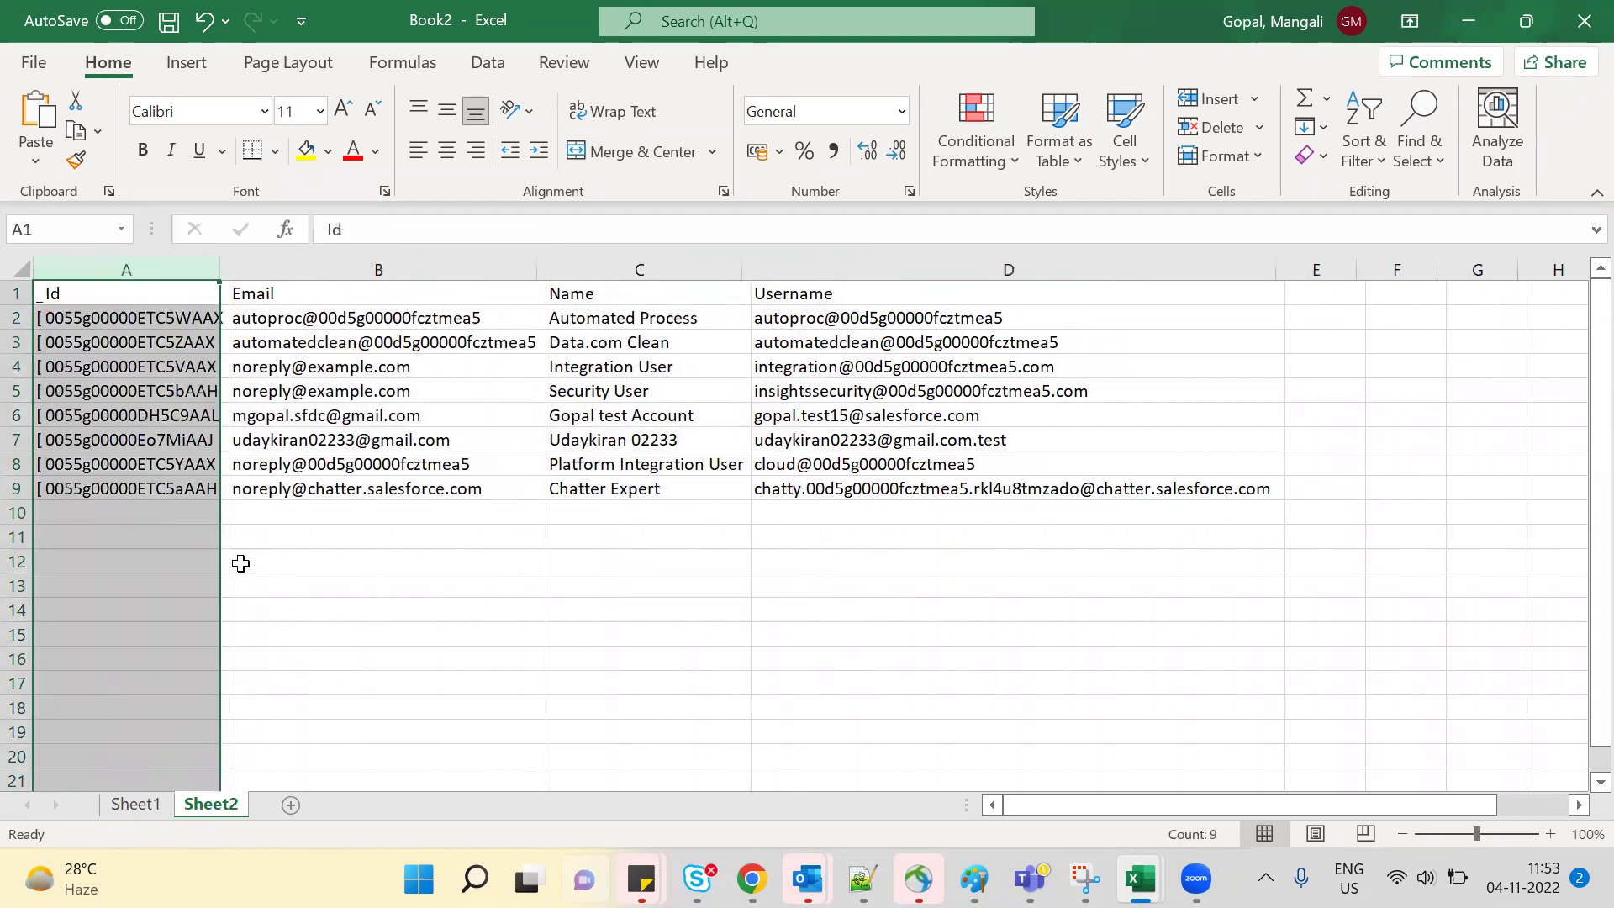
click(356, 632)
click(160, 802)
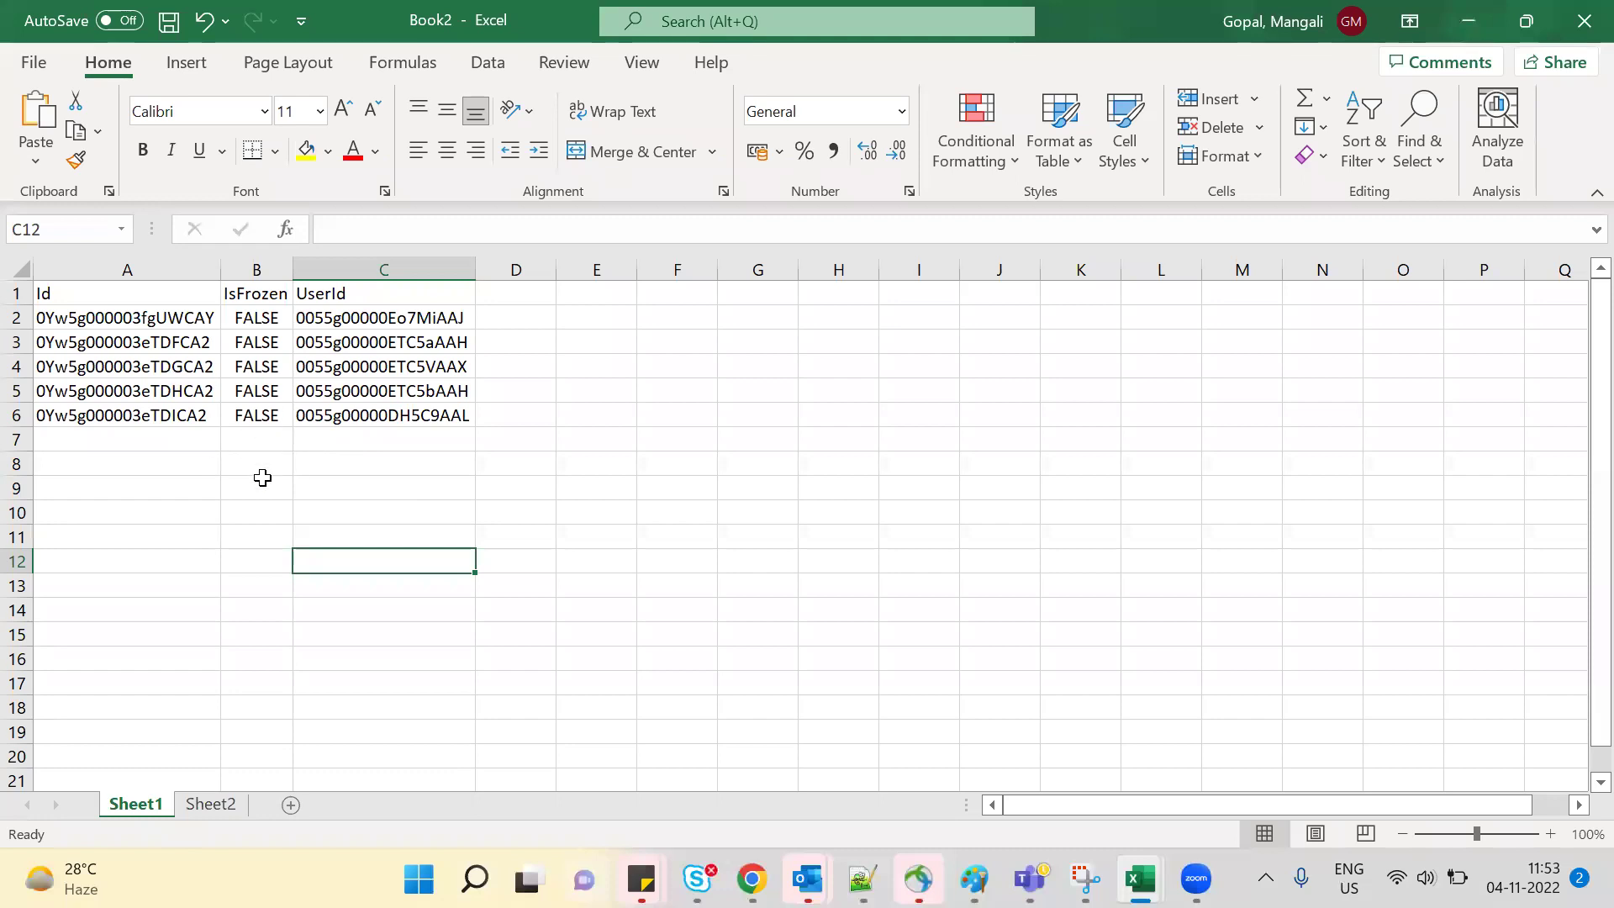
Step: Copy Sheet1's IsFrozen column into Sheet2 column E, clearing all but the header
click(216, 805)
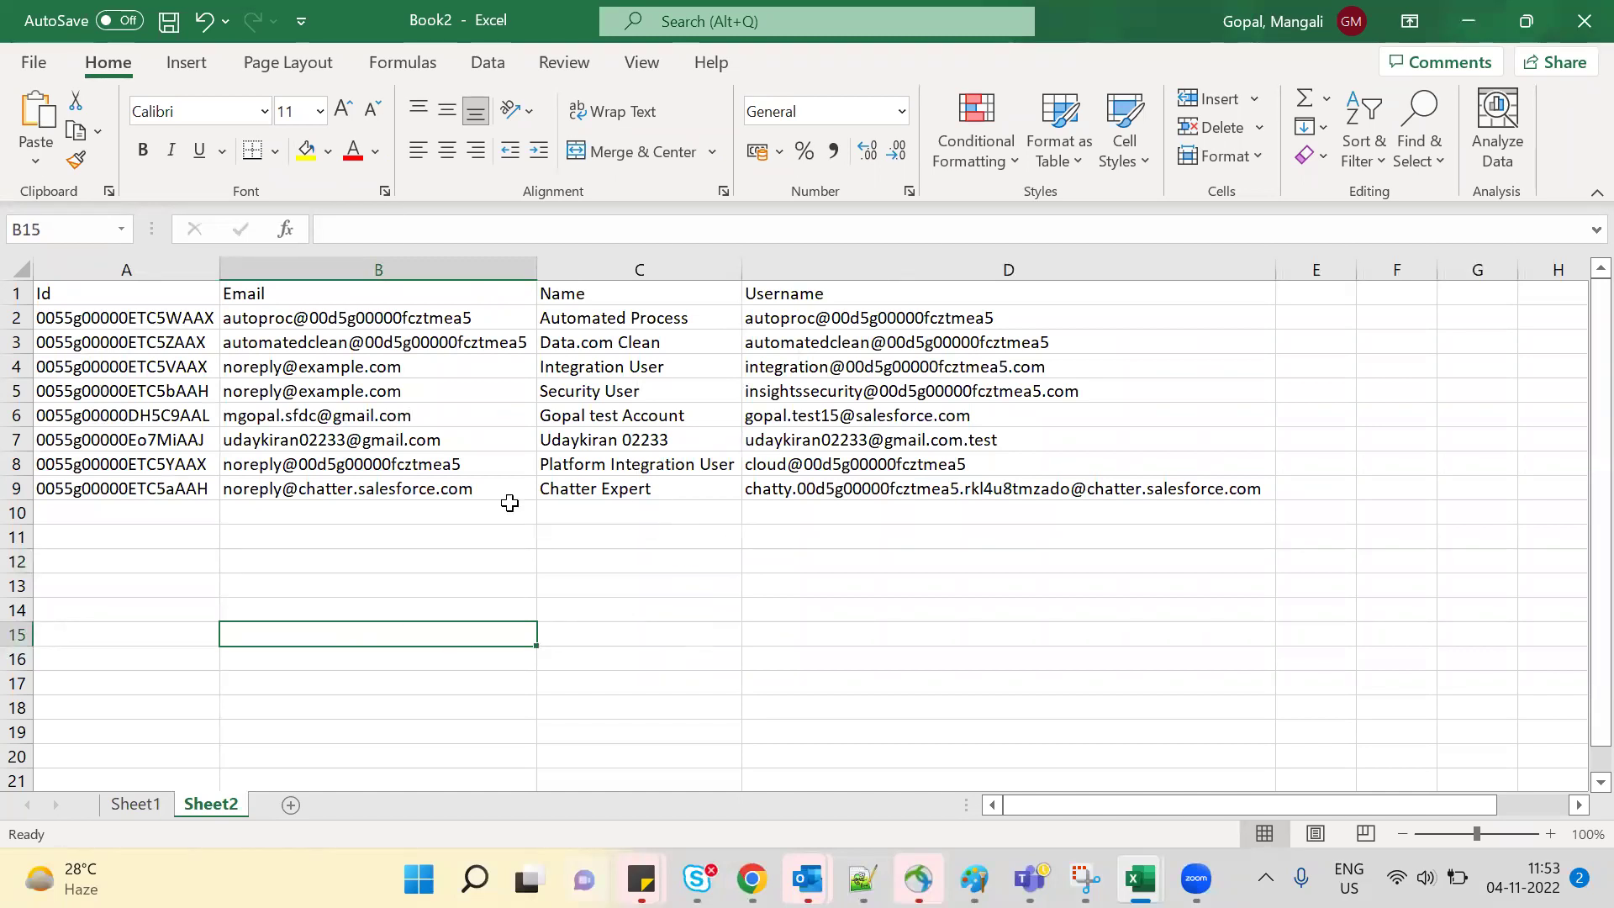
click(127, 803)
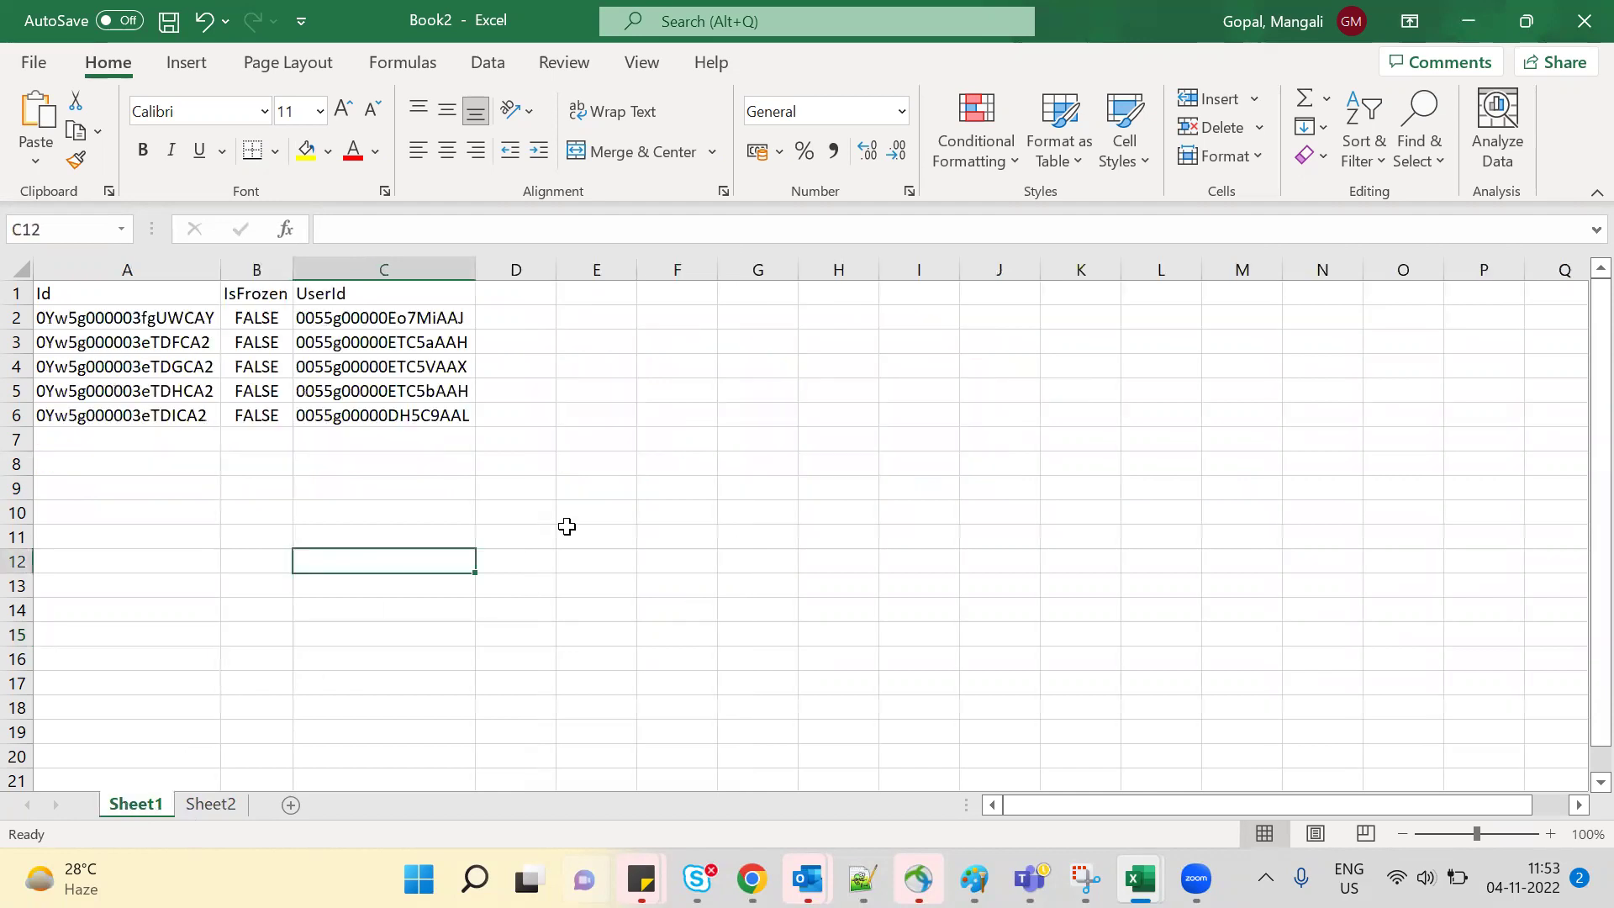
click(275, 267)
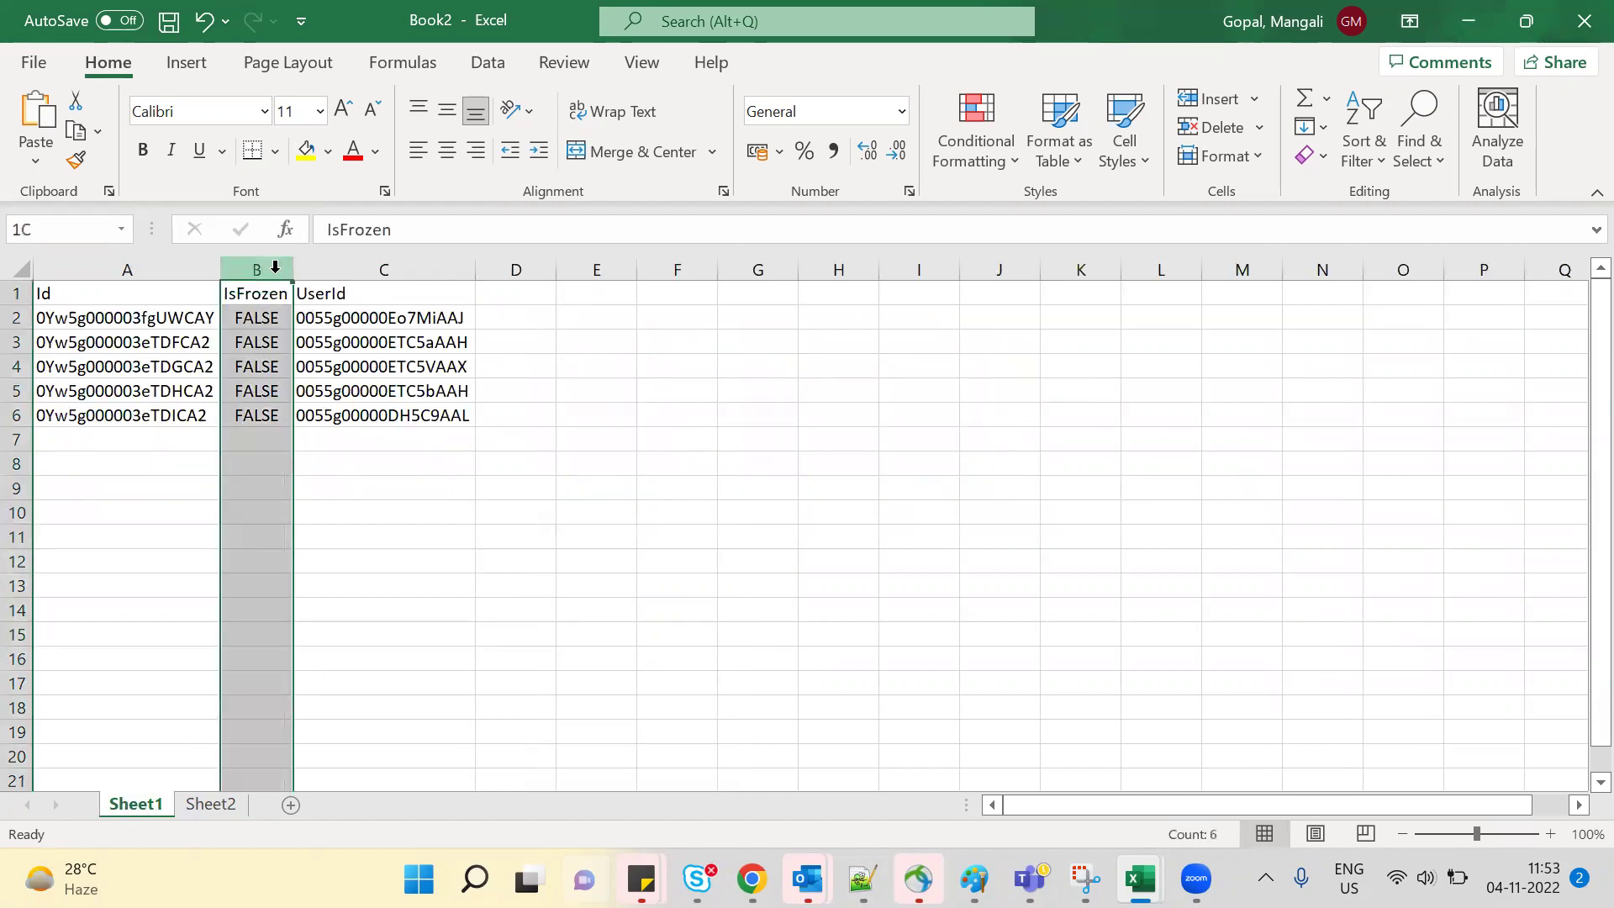
key(ctrl+c)
click(199, 803)
click(1307, 292)
key(ctrl+v)
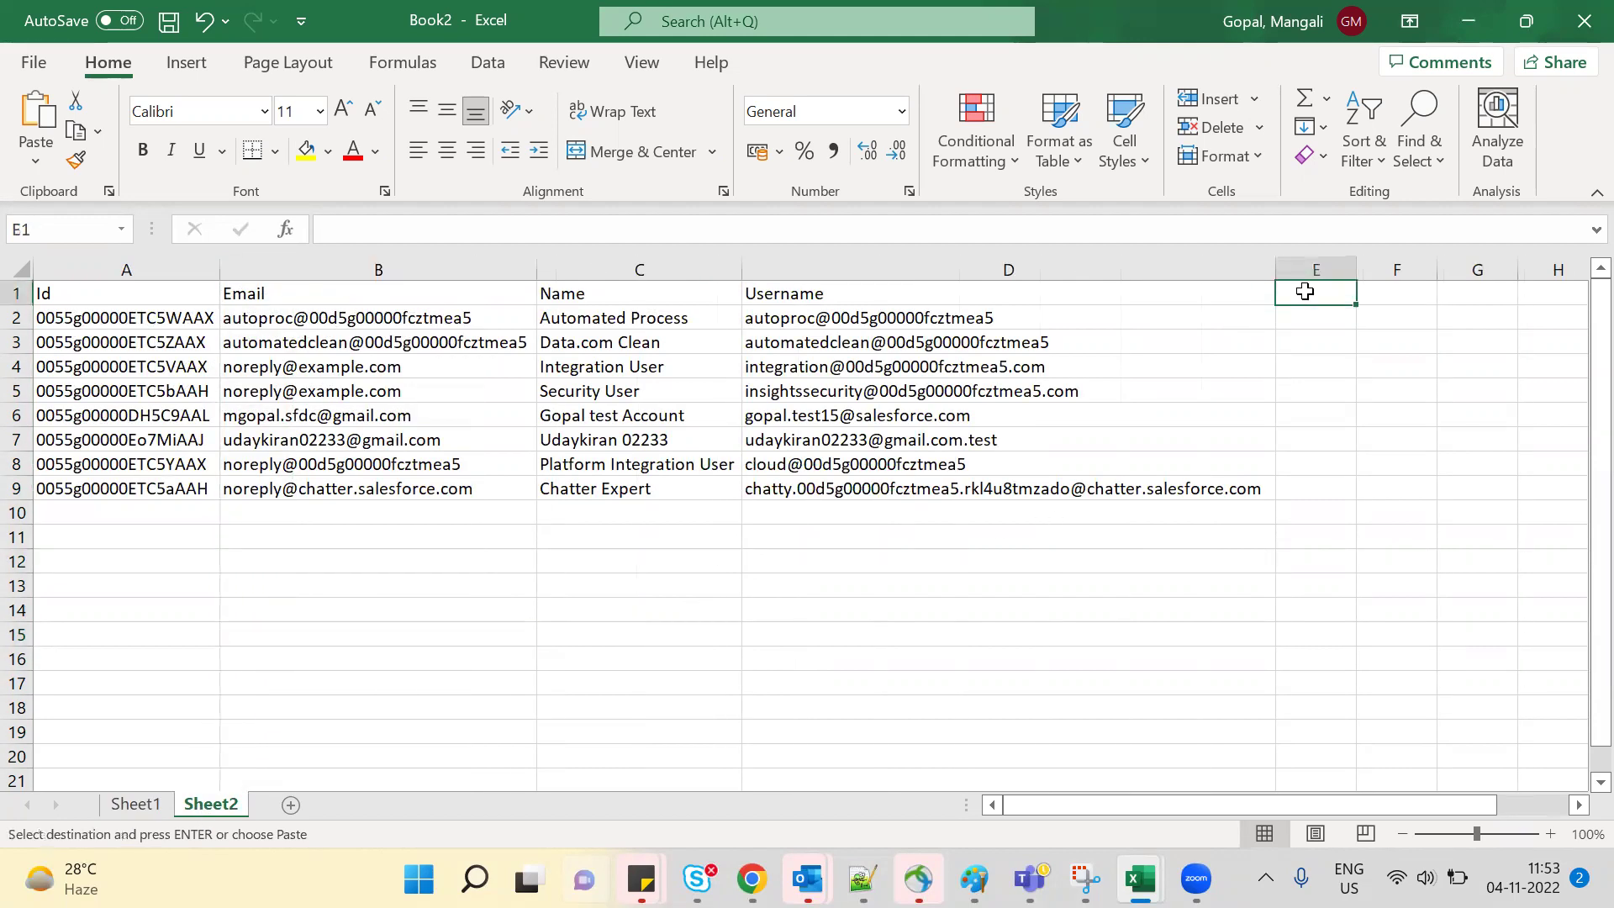
click(1366, 470)
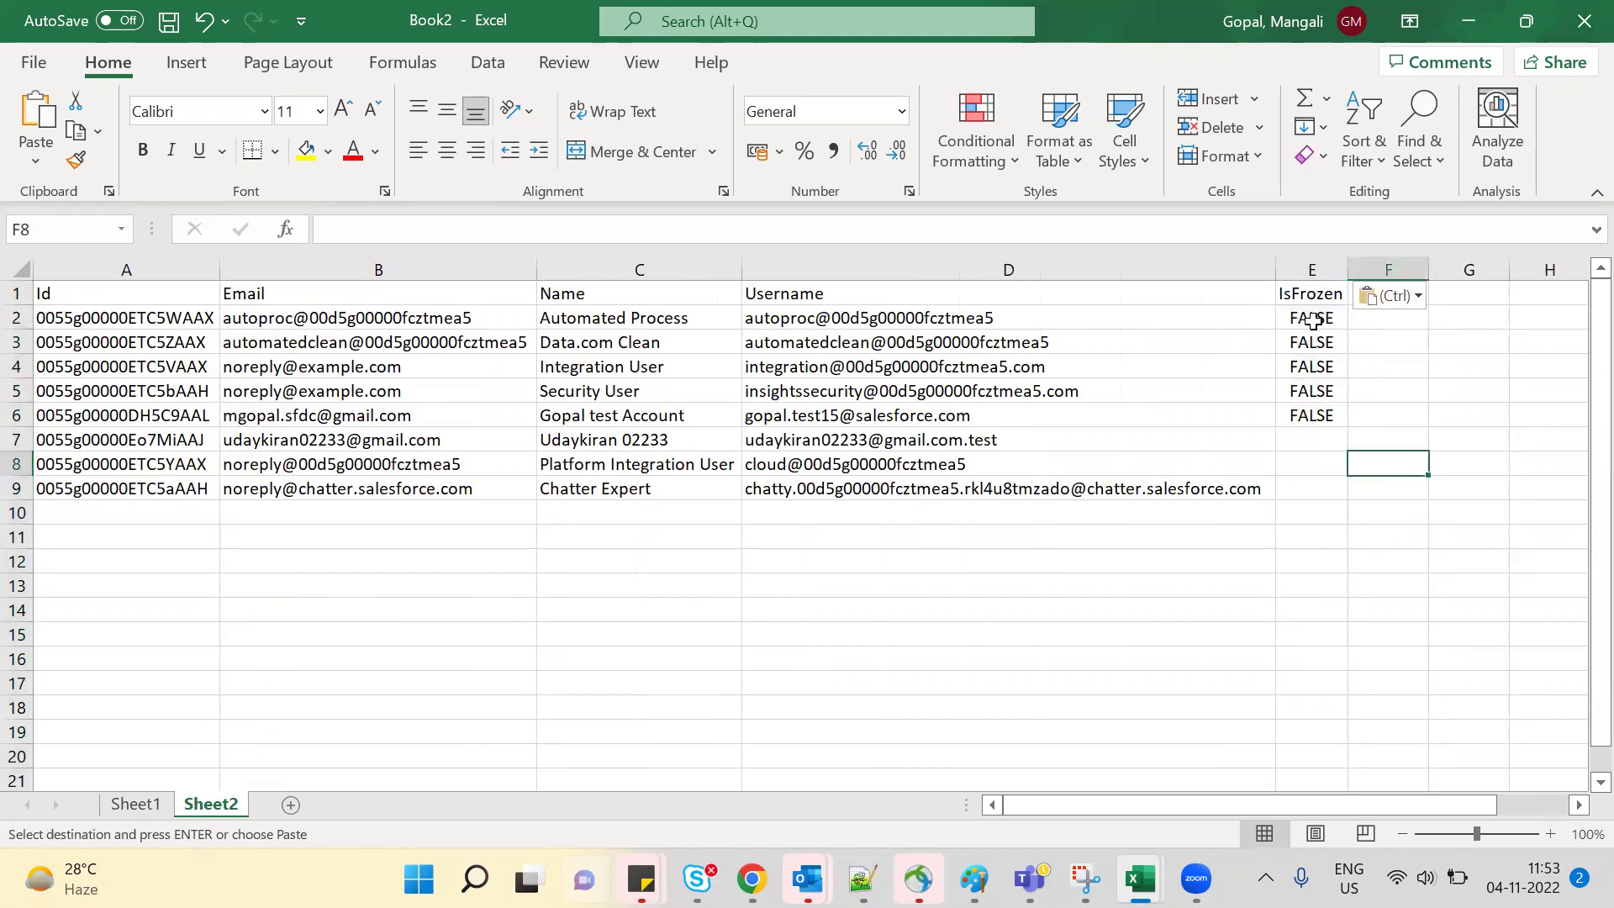
drag(1311, 324, 1312, 471)
key(Delete)
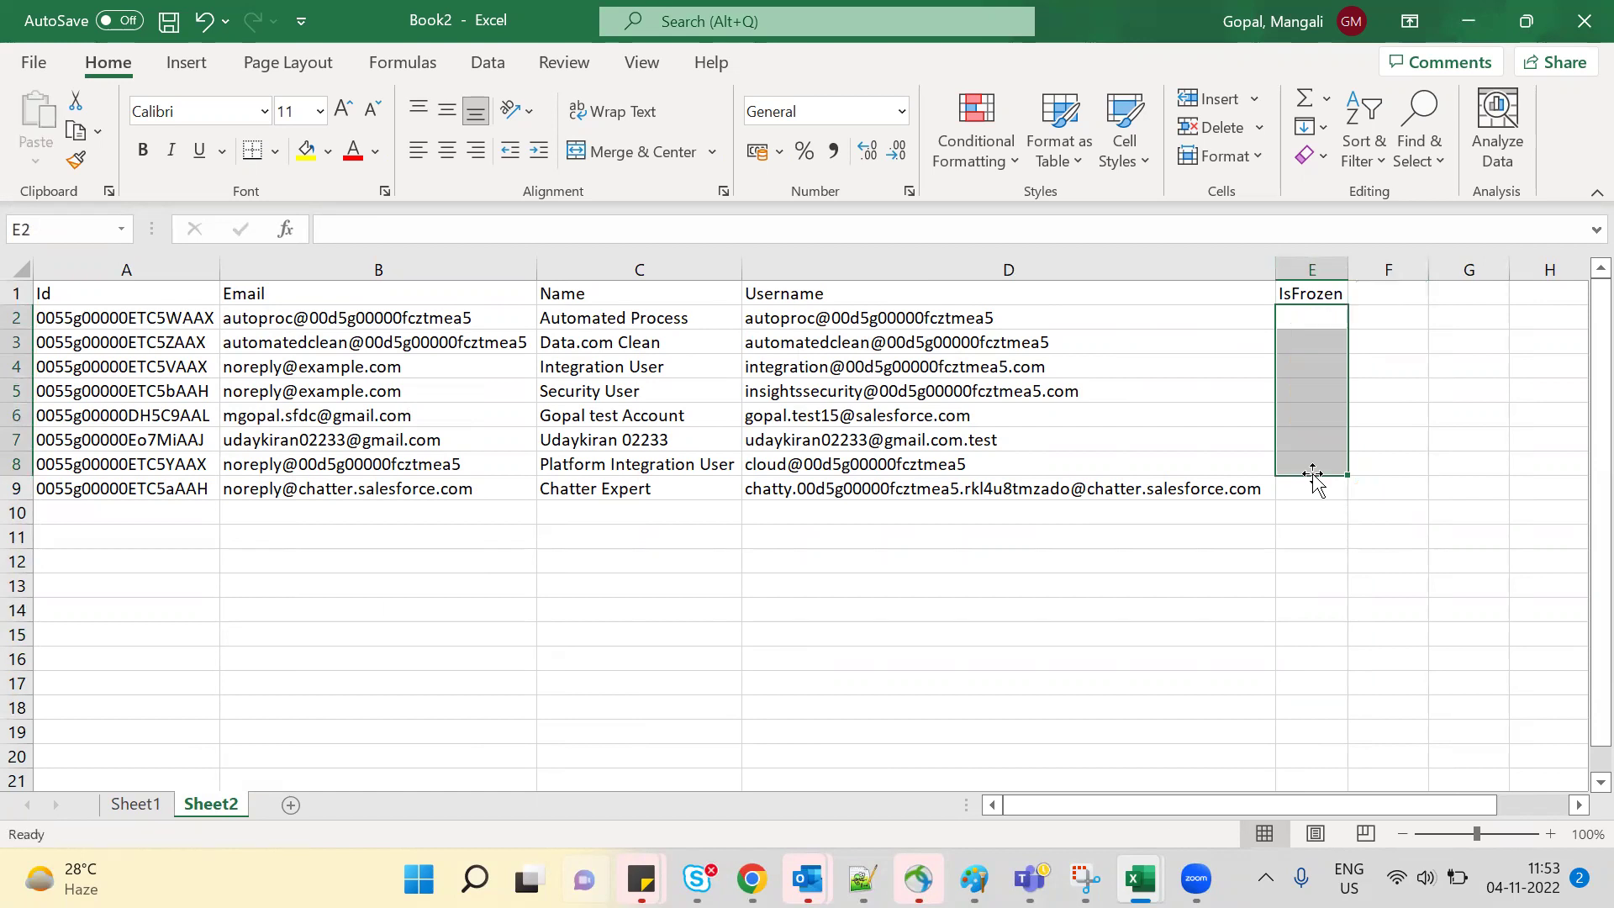
click(1242, 585)
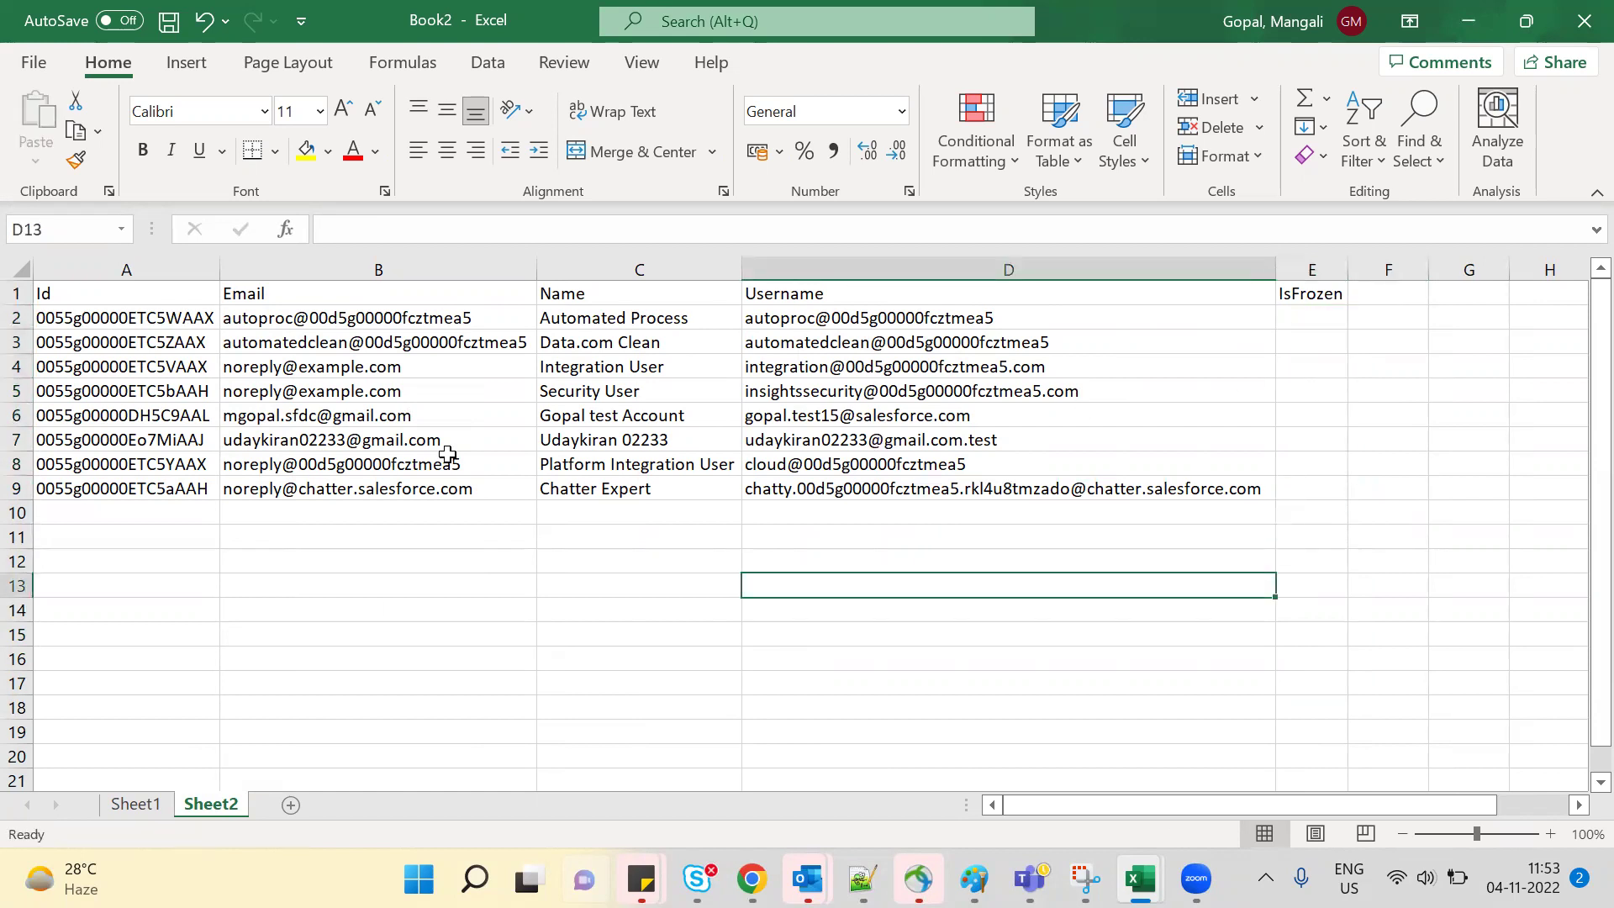
Step: Copy the UserId header into Sheet2 cell F1 and rename it UserloginId
click(151, 803)
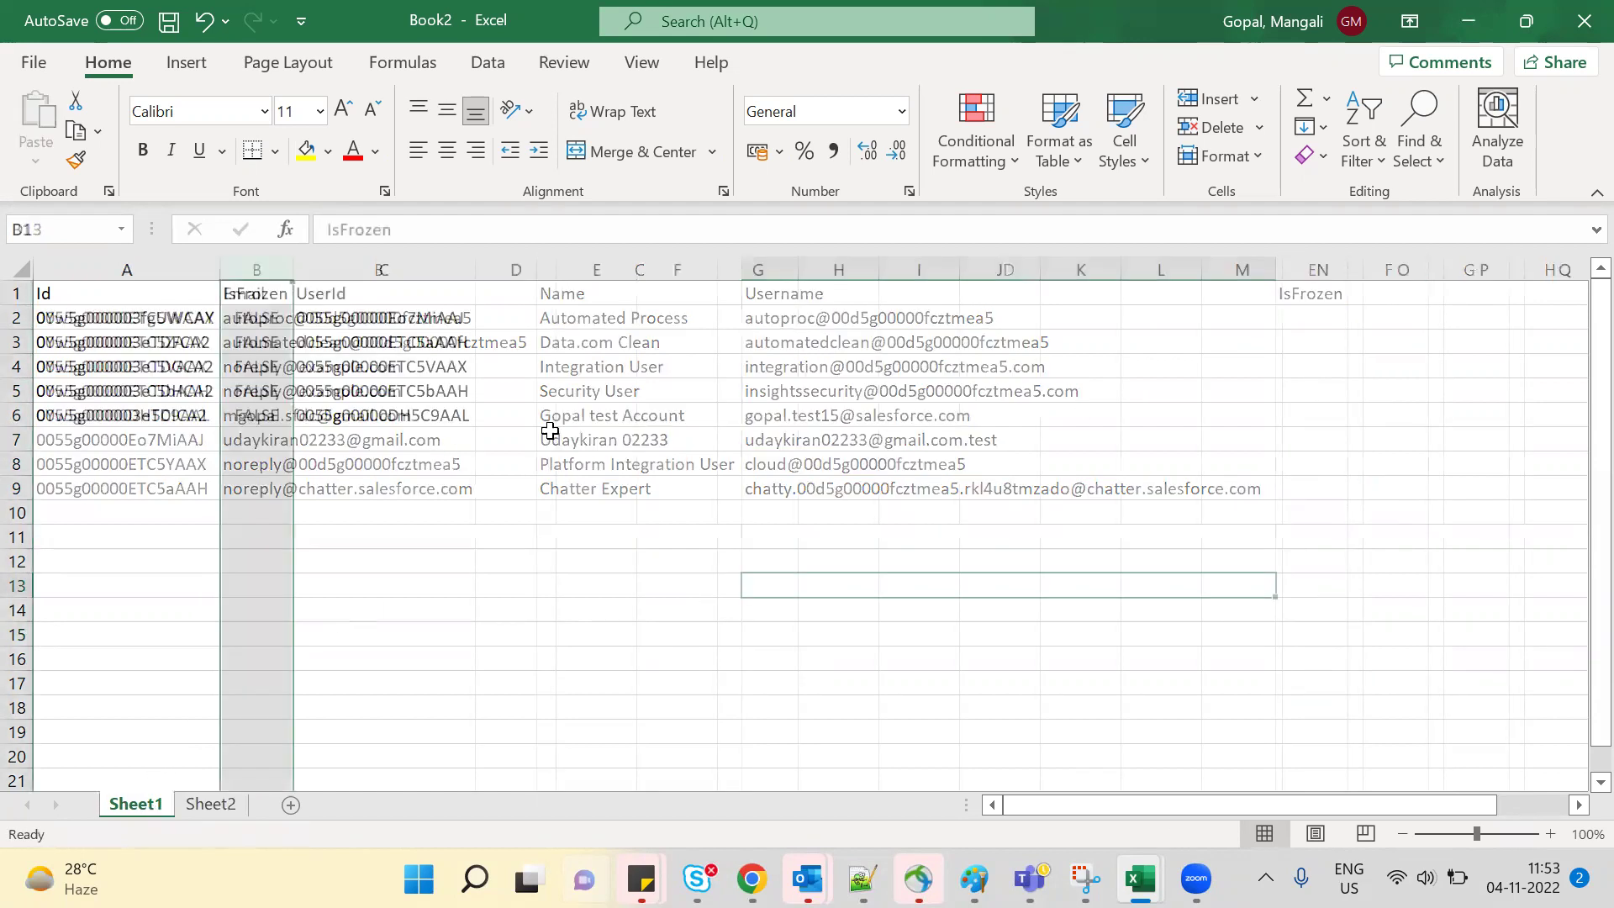
click(371, 299)
key(ctrl+c)
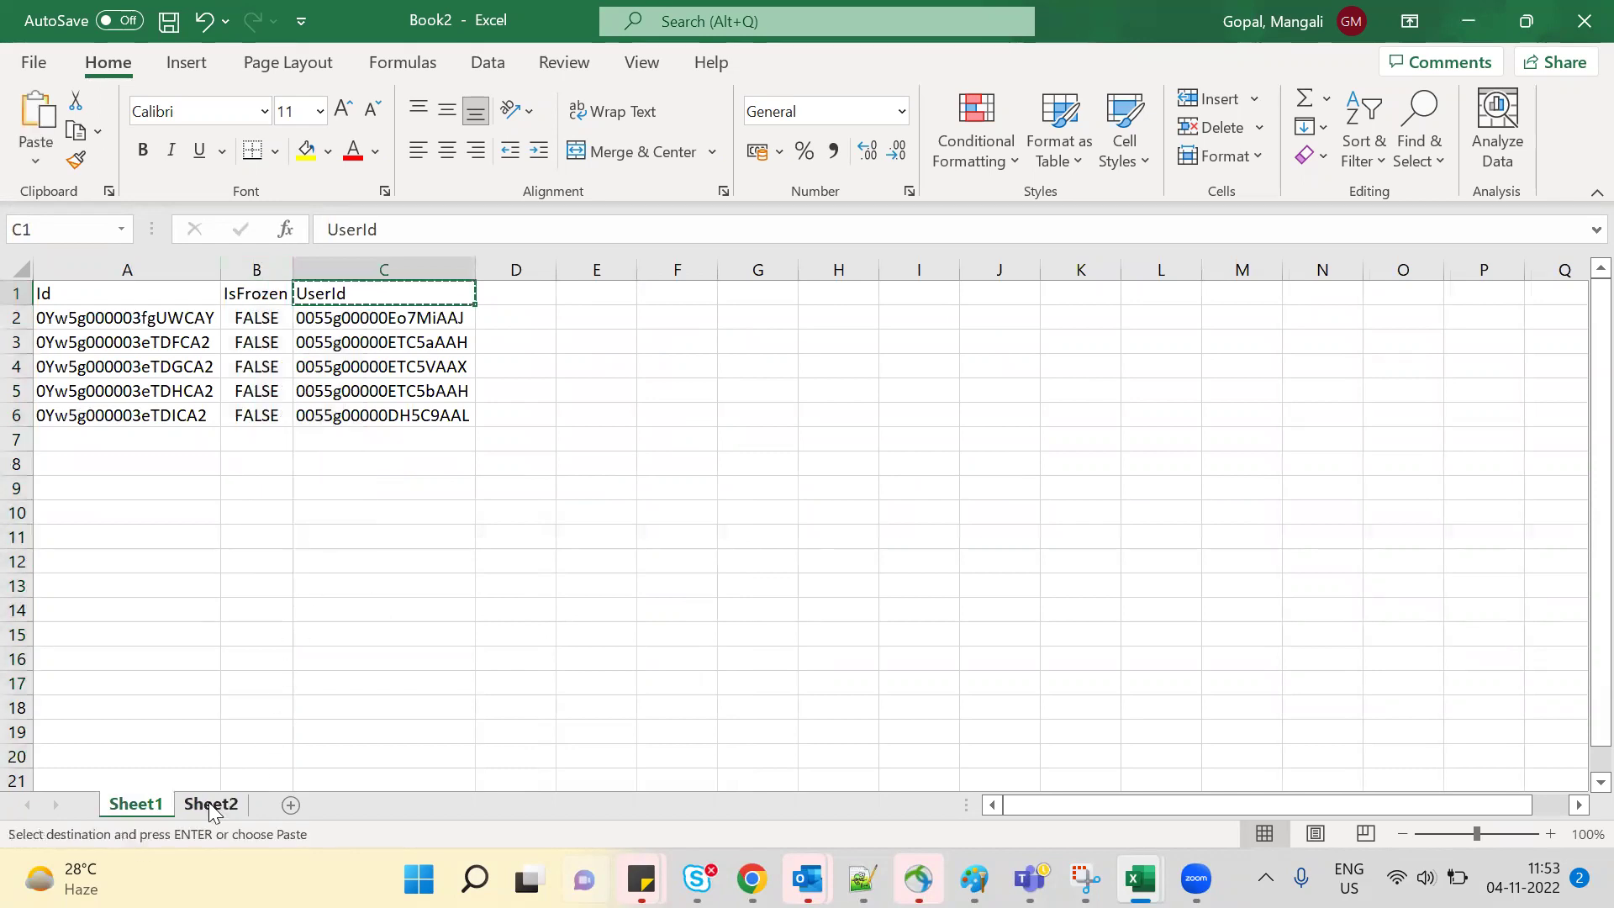
click(211, 803)
click(1383, 296)
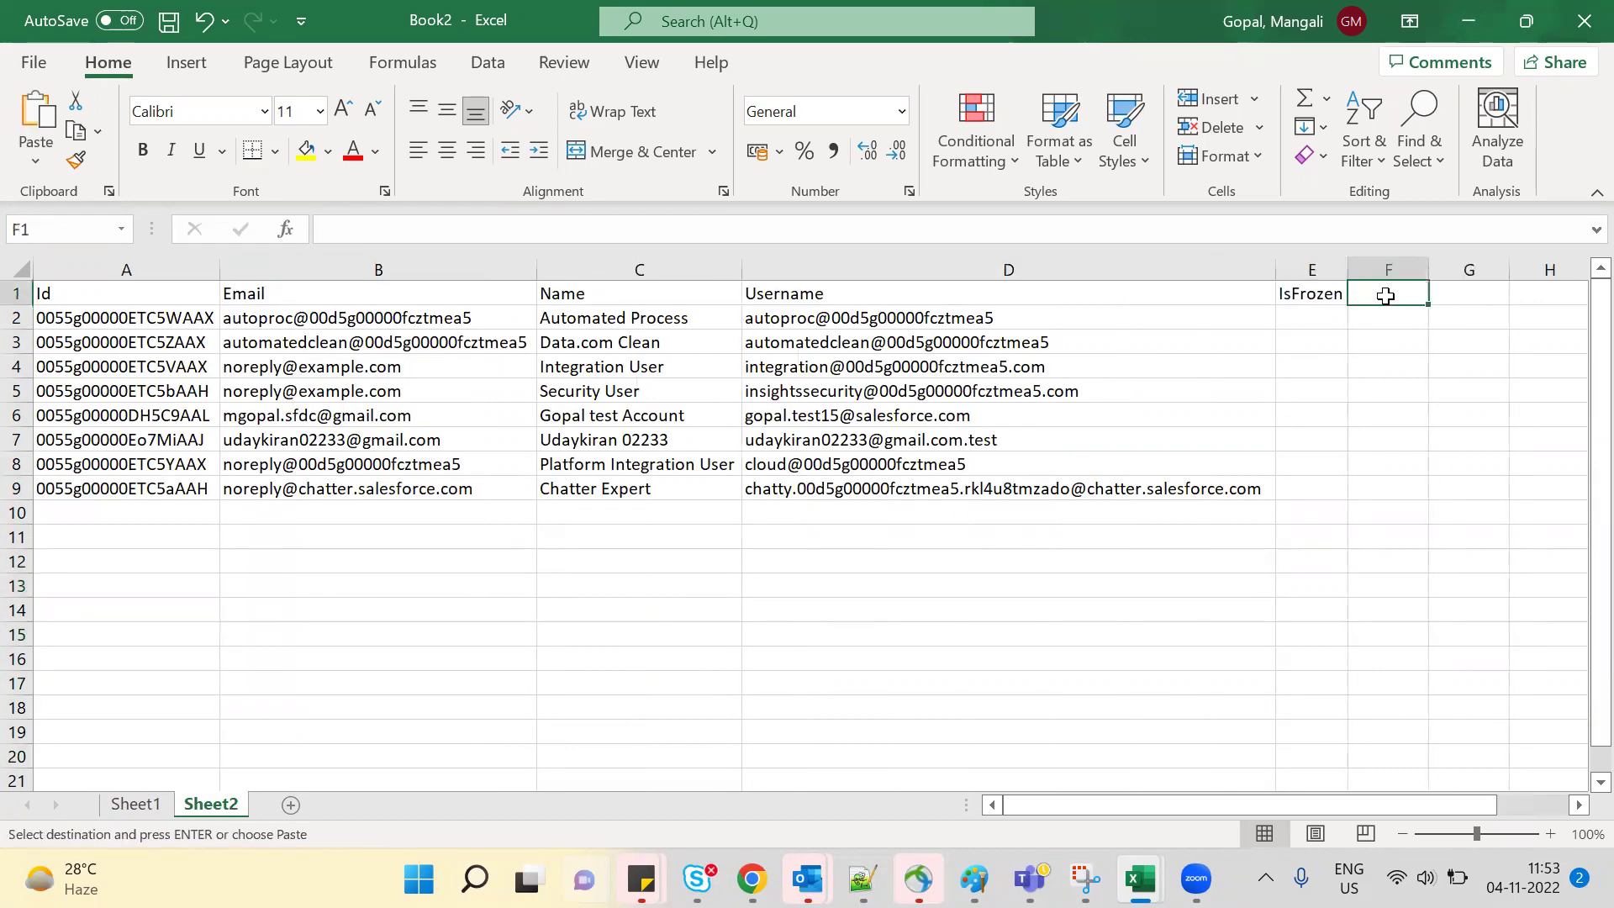
key(ctrl+v)
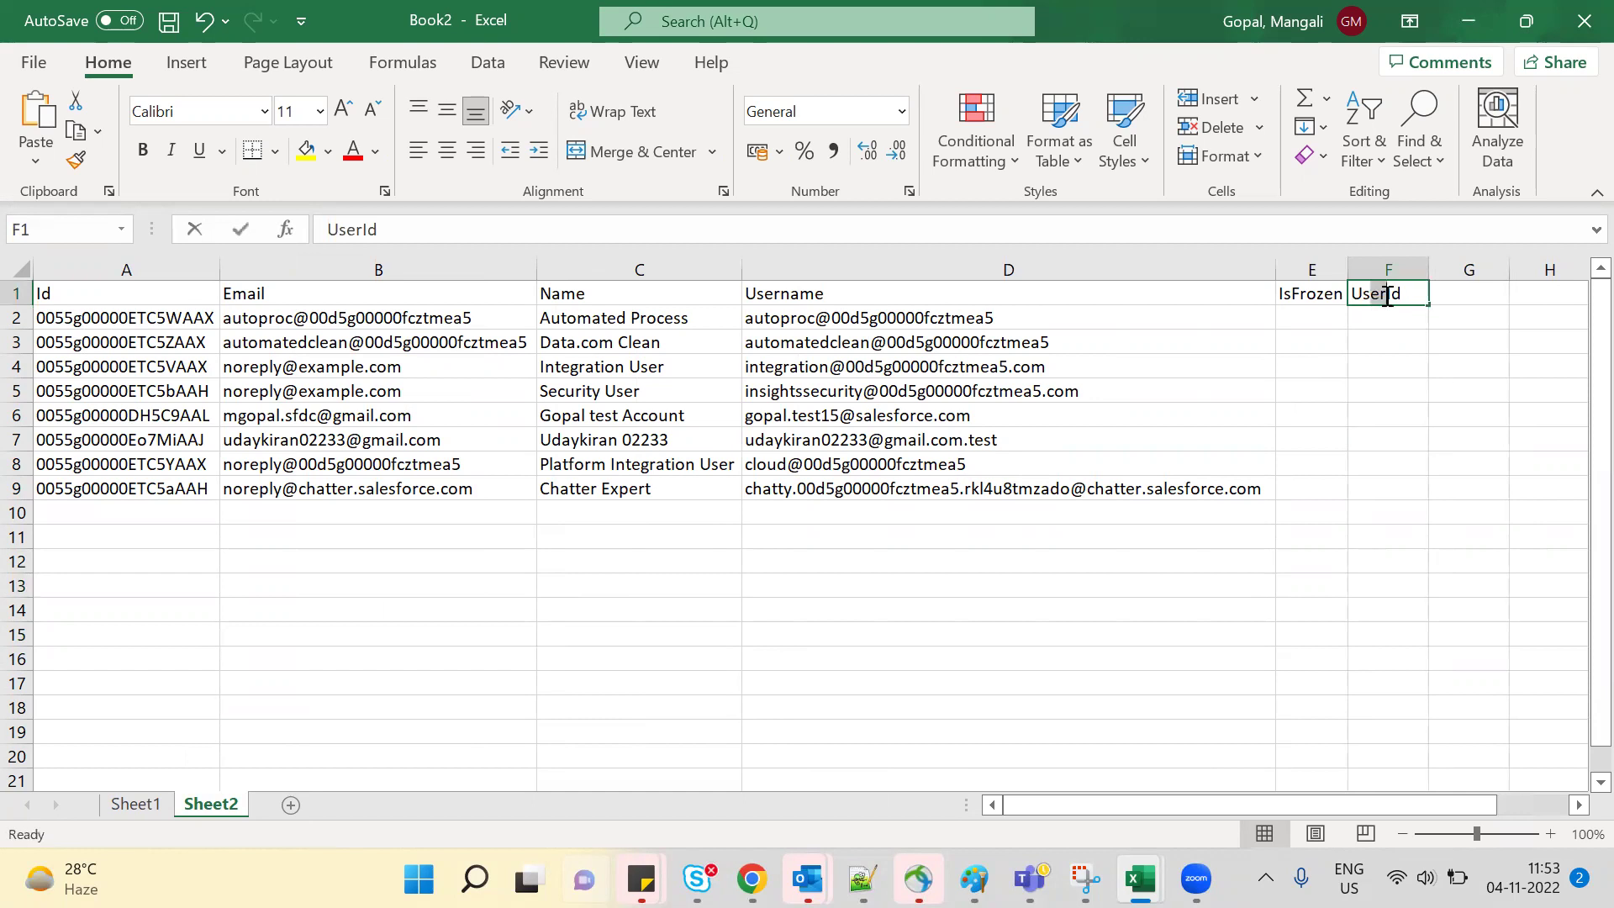
double_click(1383, 295)
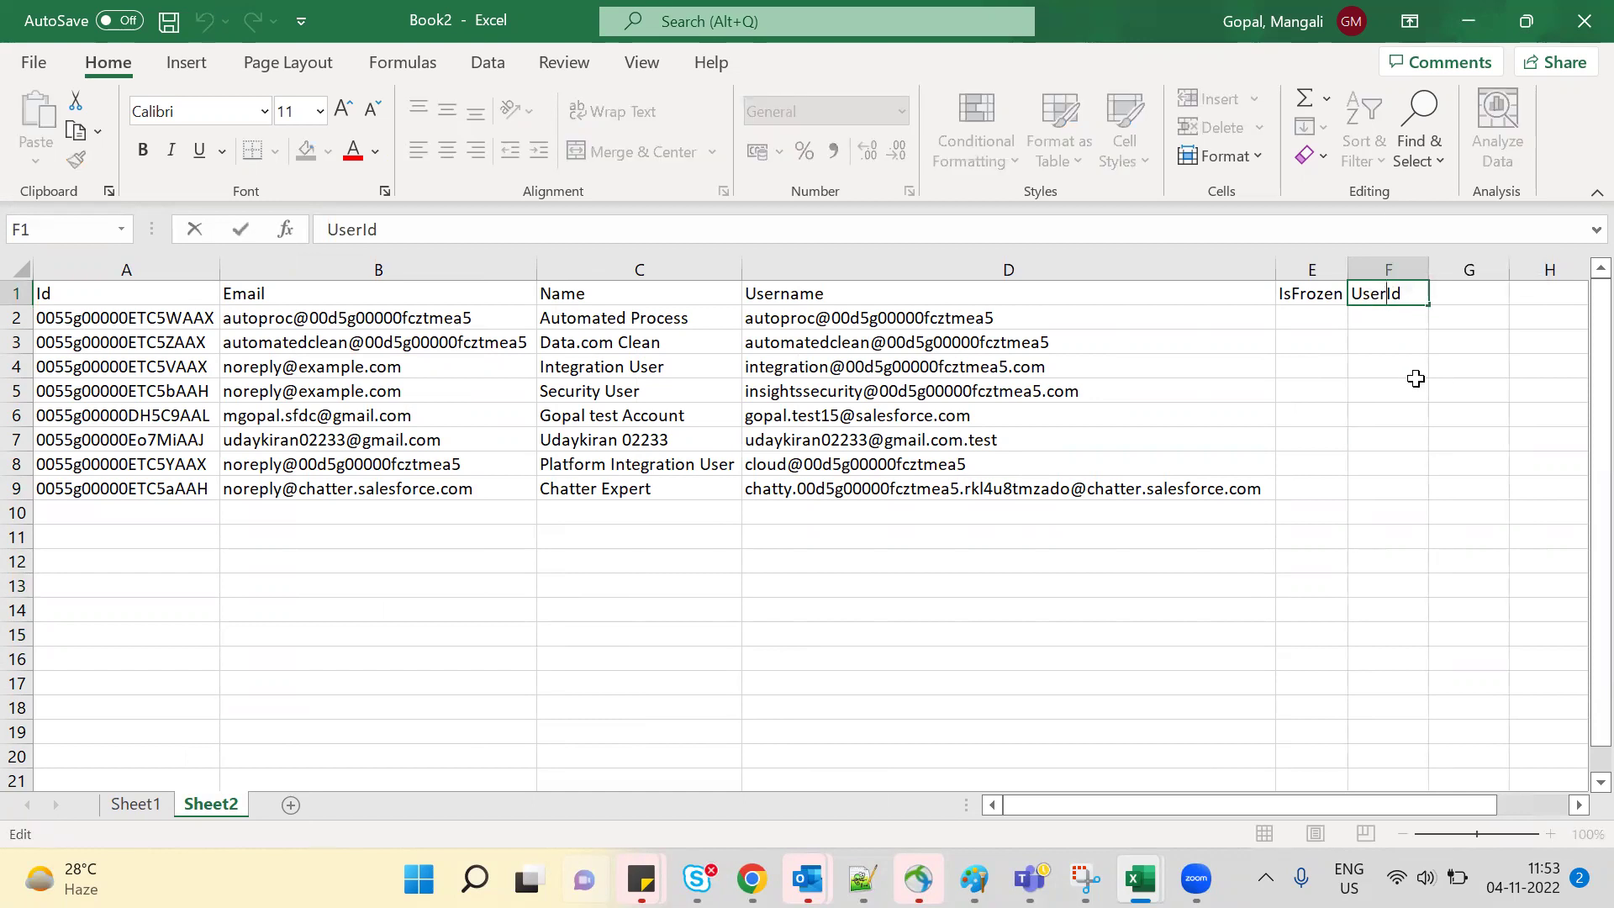
text(us)
key(BackSpace)
key(BackSpace)
text(o)
key(BackSpace)
text(login)
click(1415, 380)
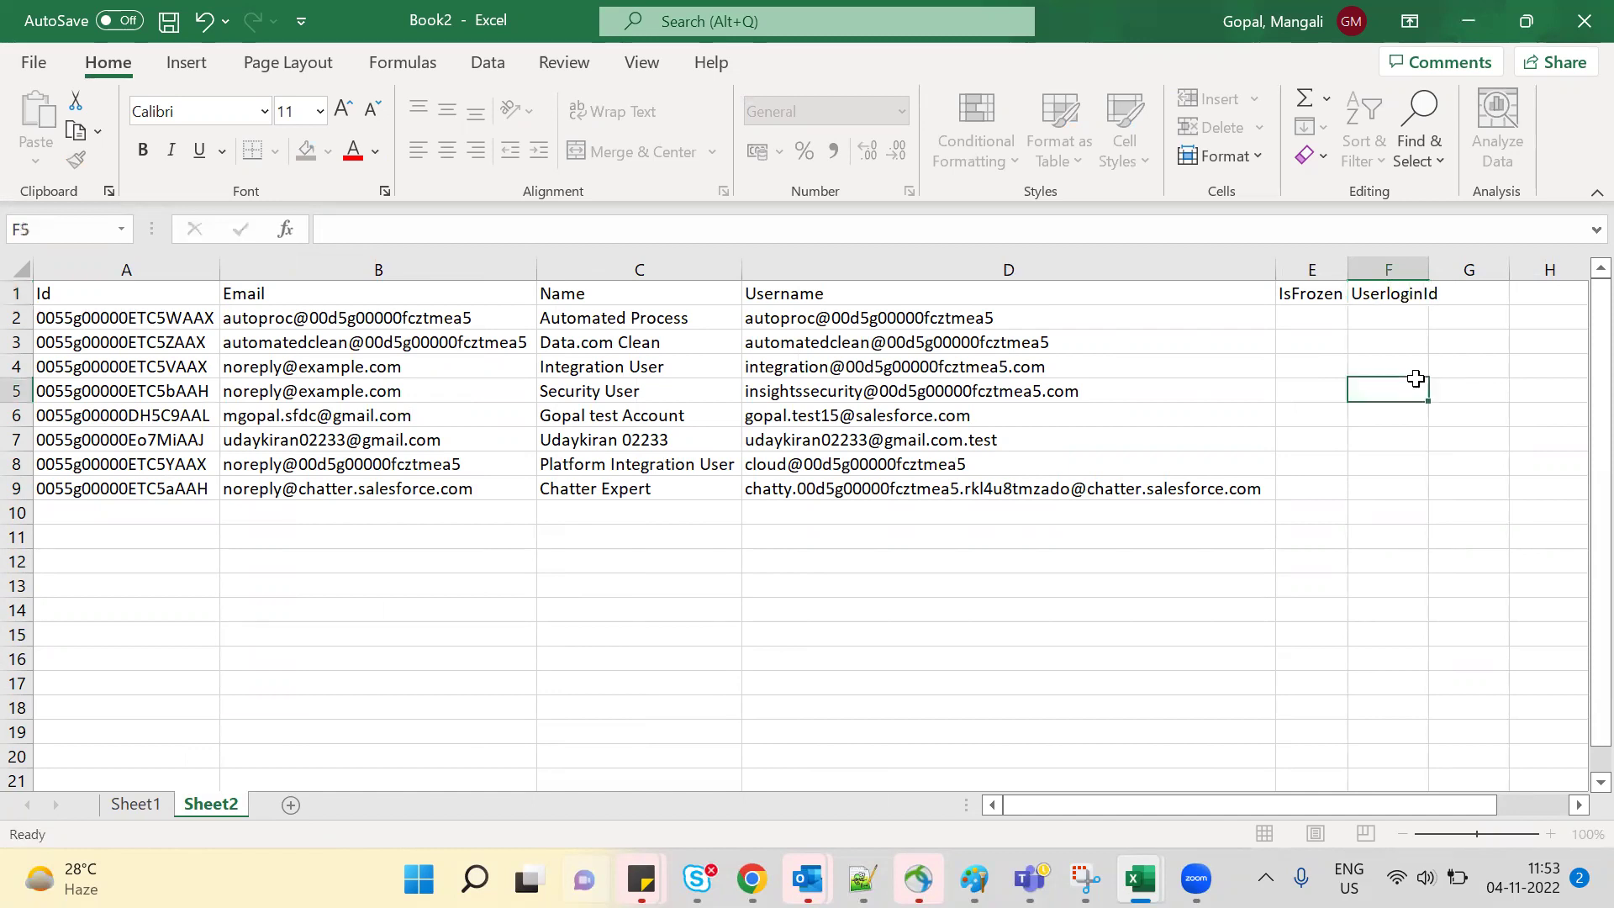
Step: Autofit column F to fit UserloginId and return to Sheet1
double_click(1428, 256)
click(1470, 438)
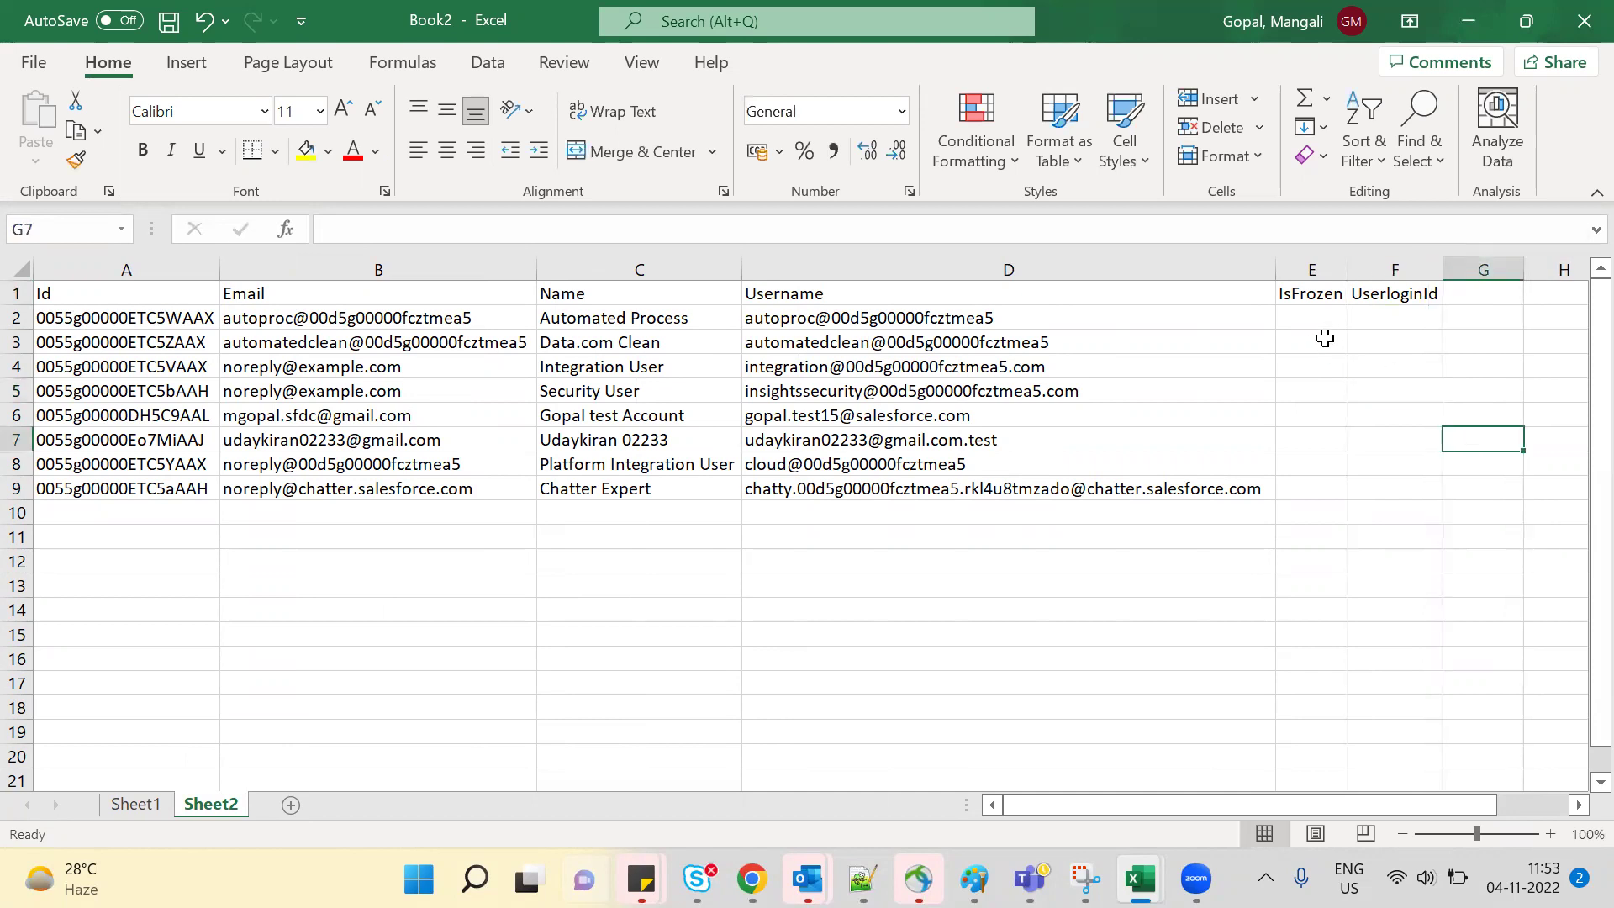
click(139, 804)
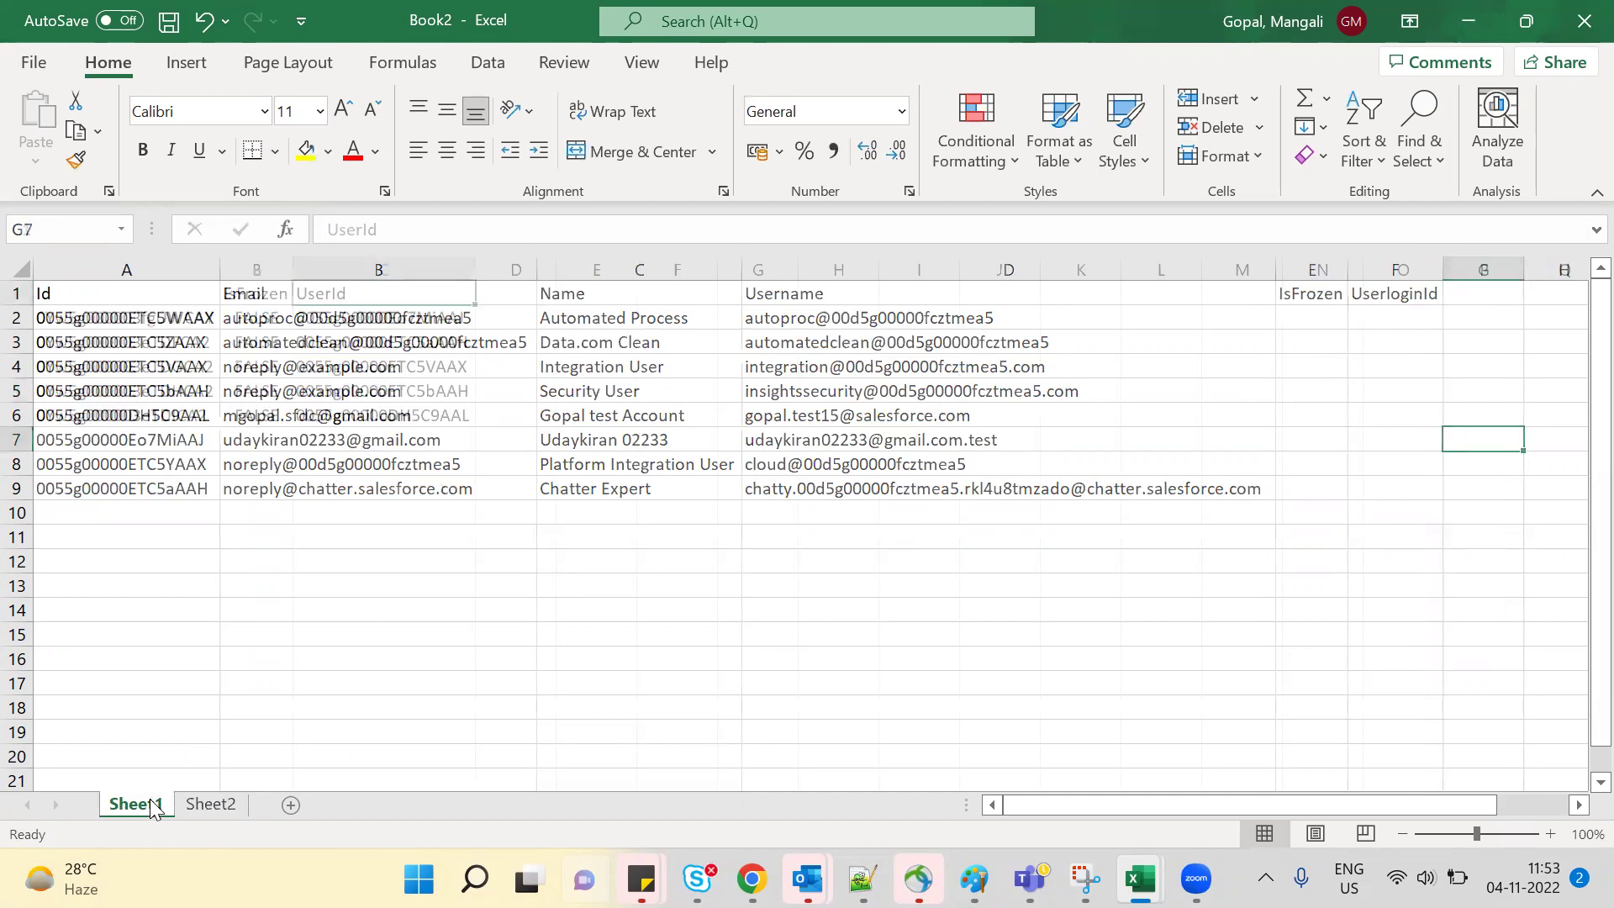
click(331, 666)
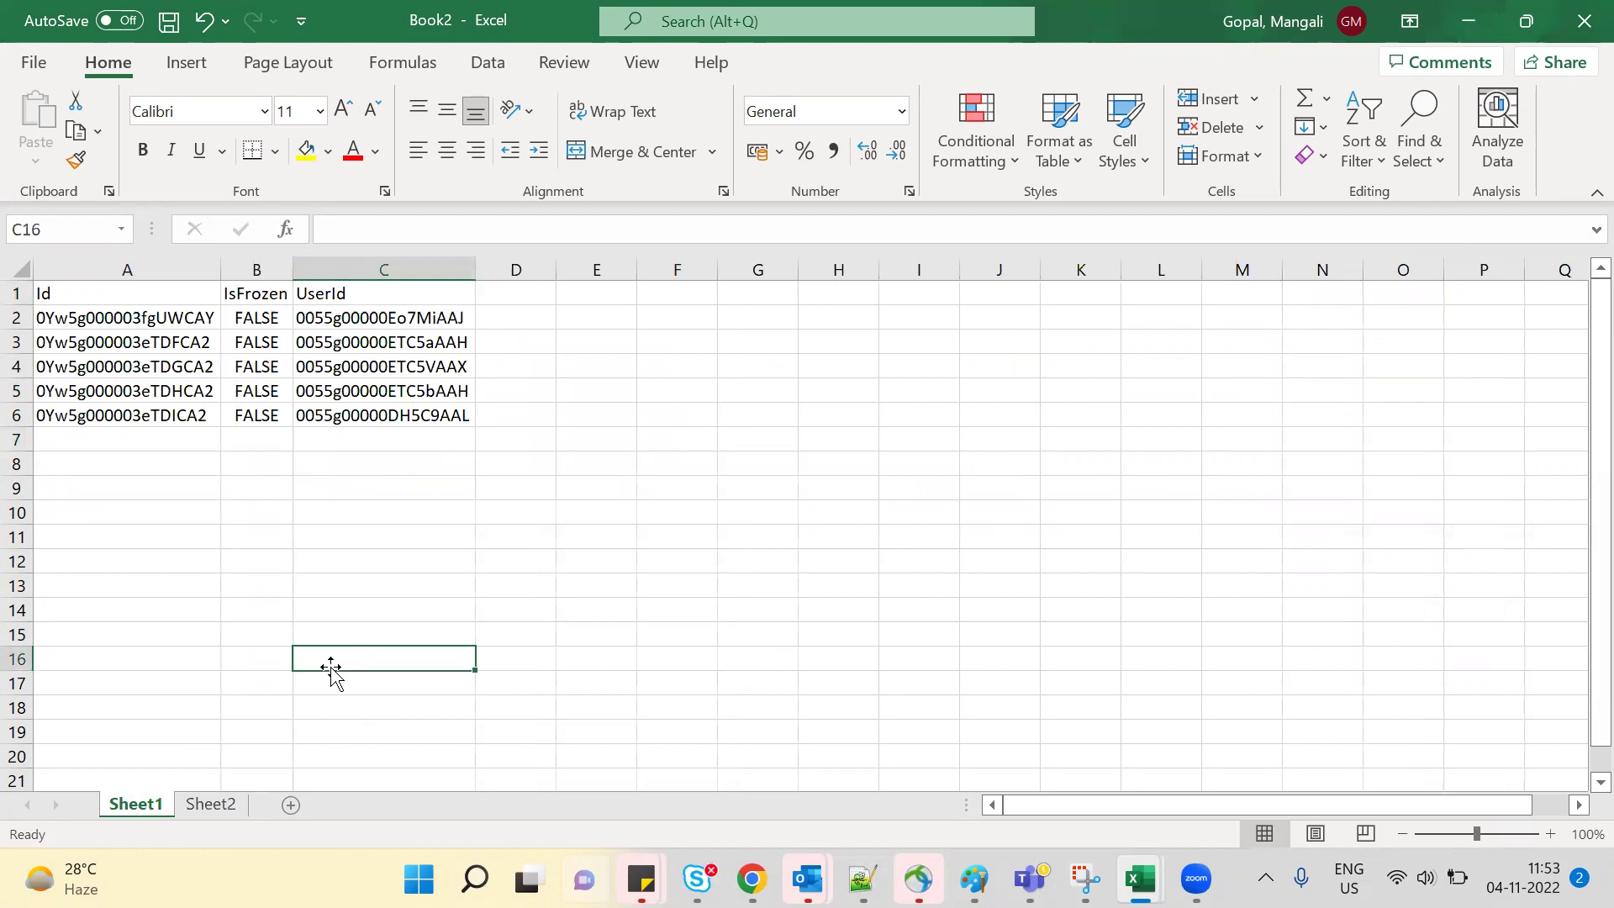
Step: Search Sheet2 for the first login record's Id from A2, finding no match
click(205, 315)
key(ctrl+c)
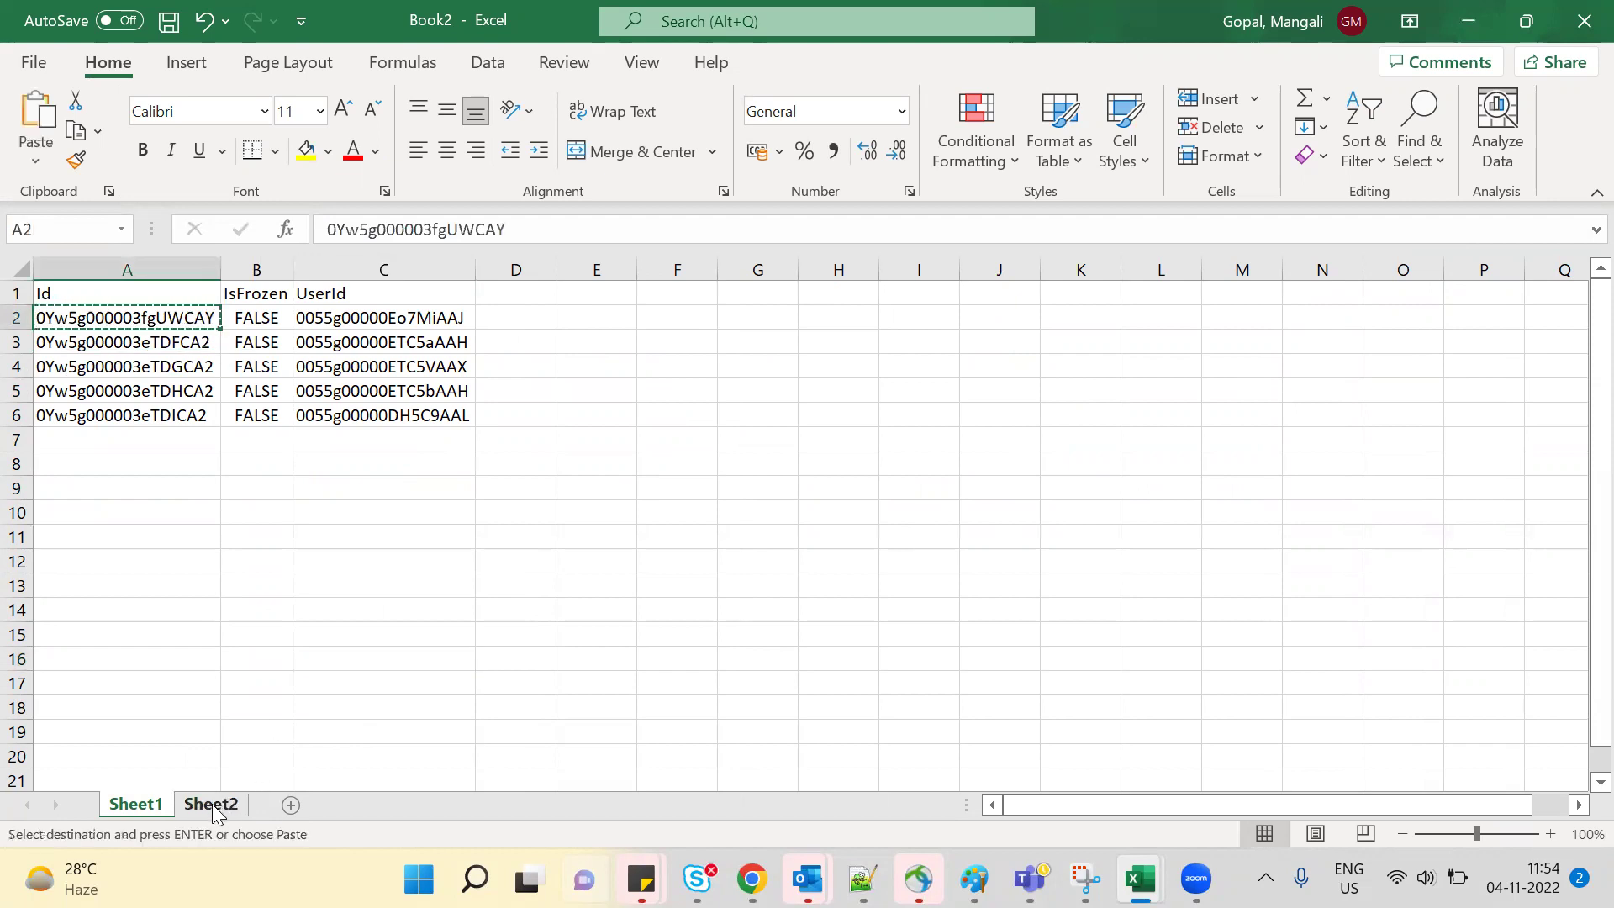
click(210, 804)
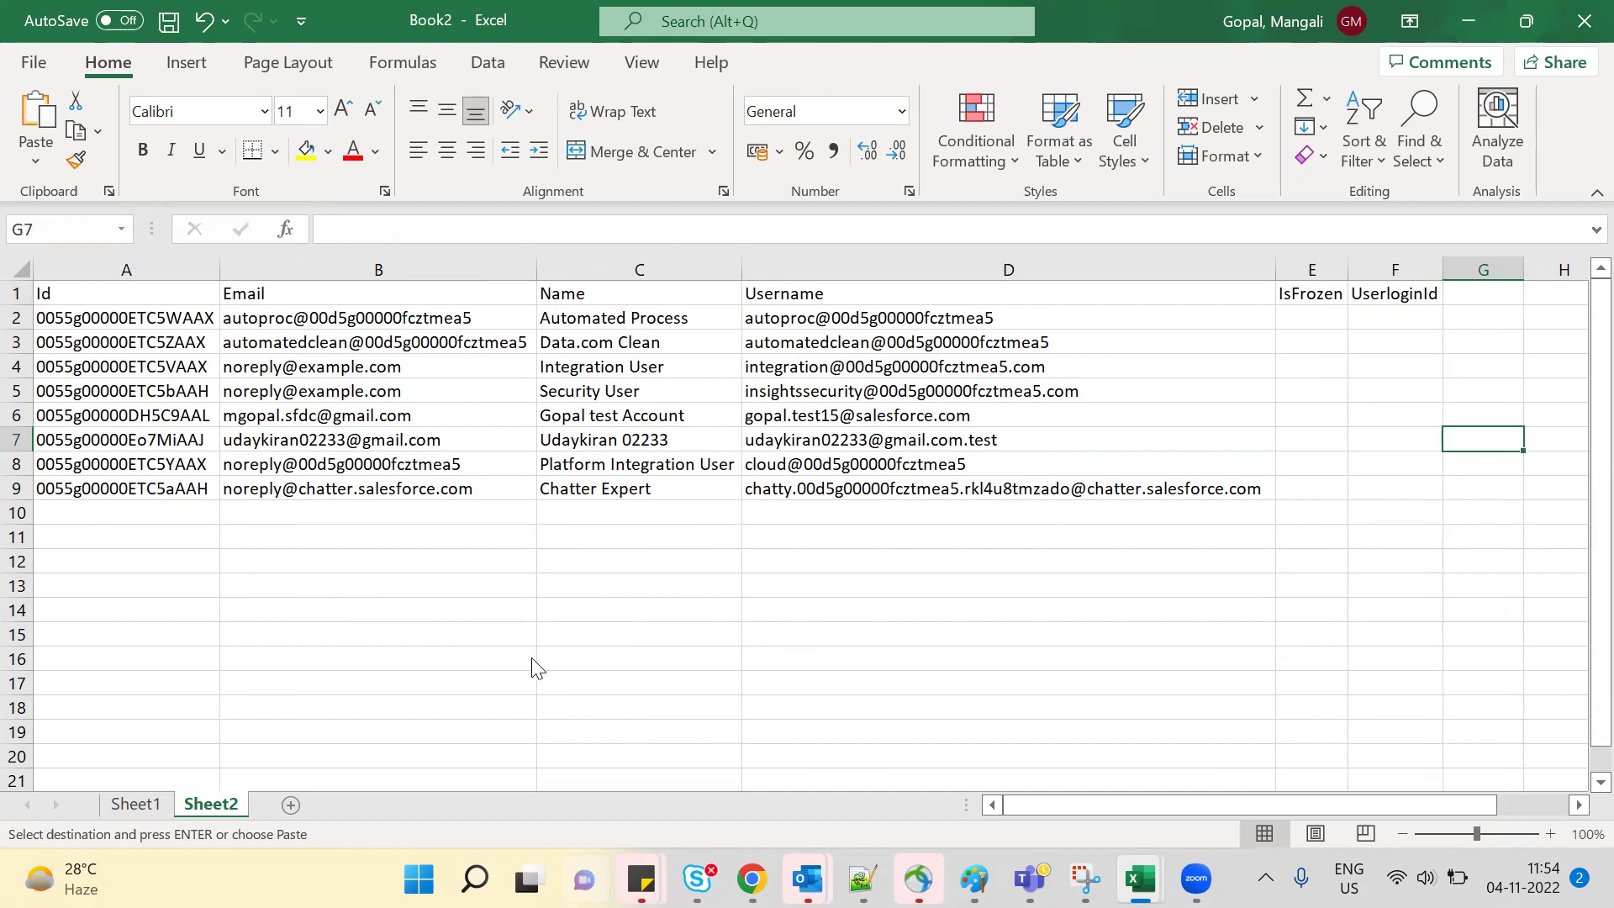
key(ctrl+f)
click(403, 815)
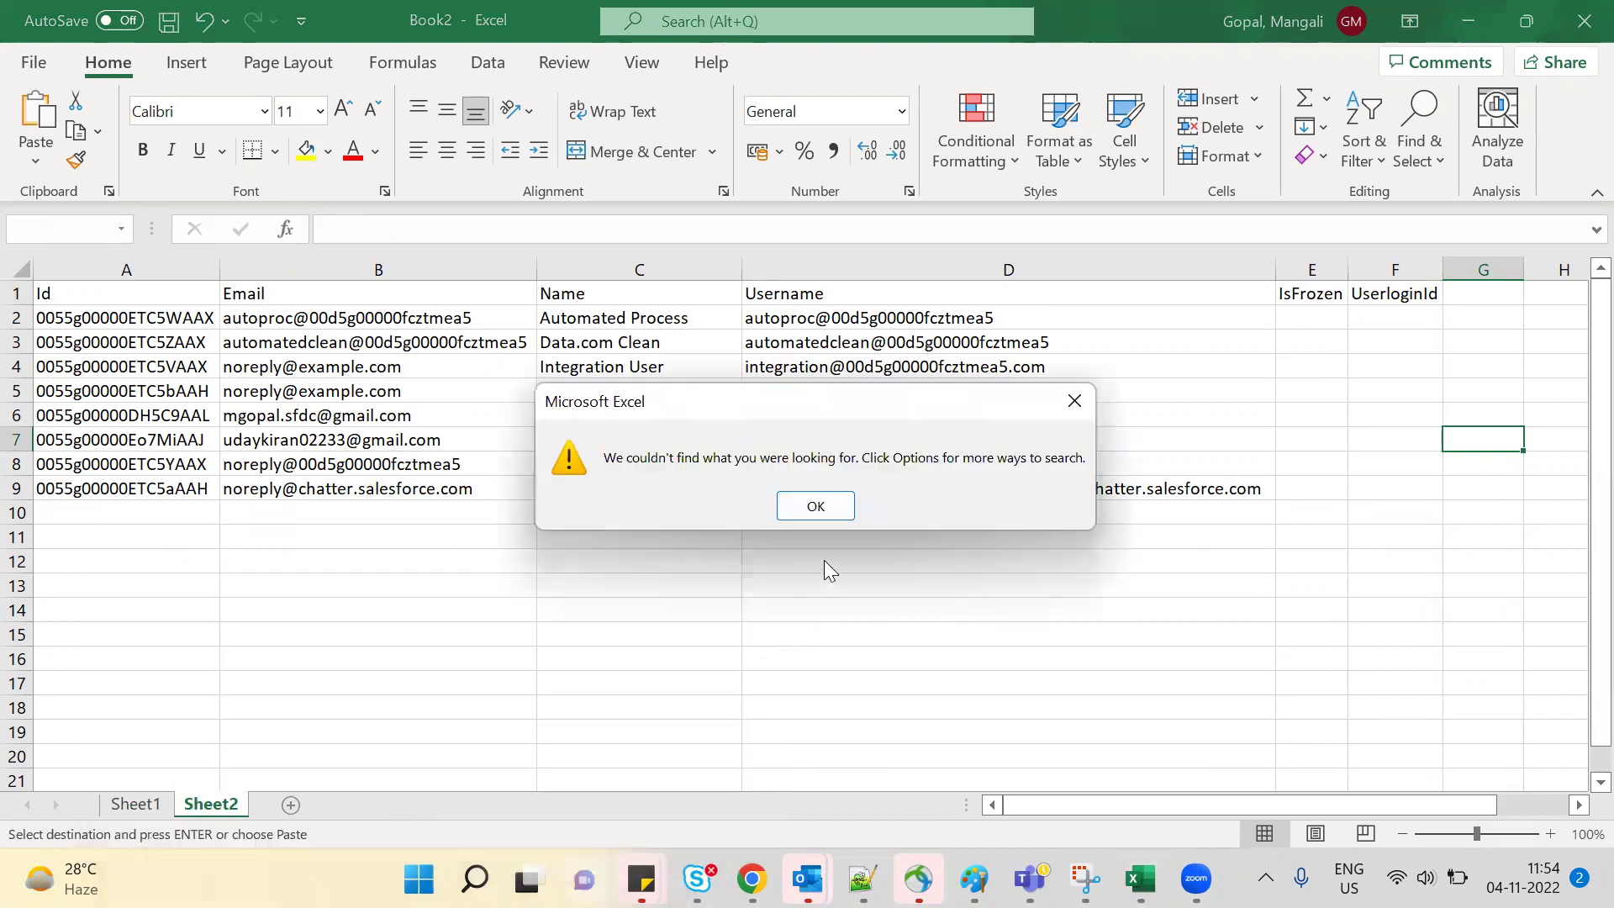
click(804, 513)
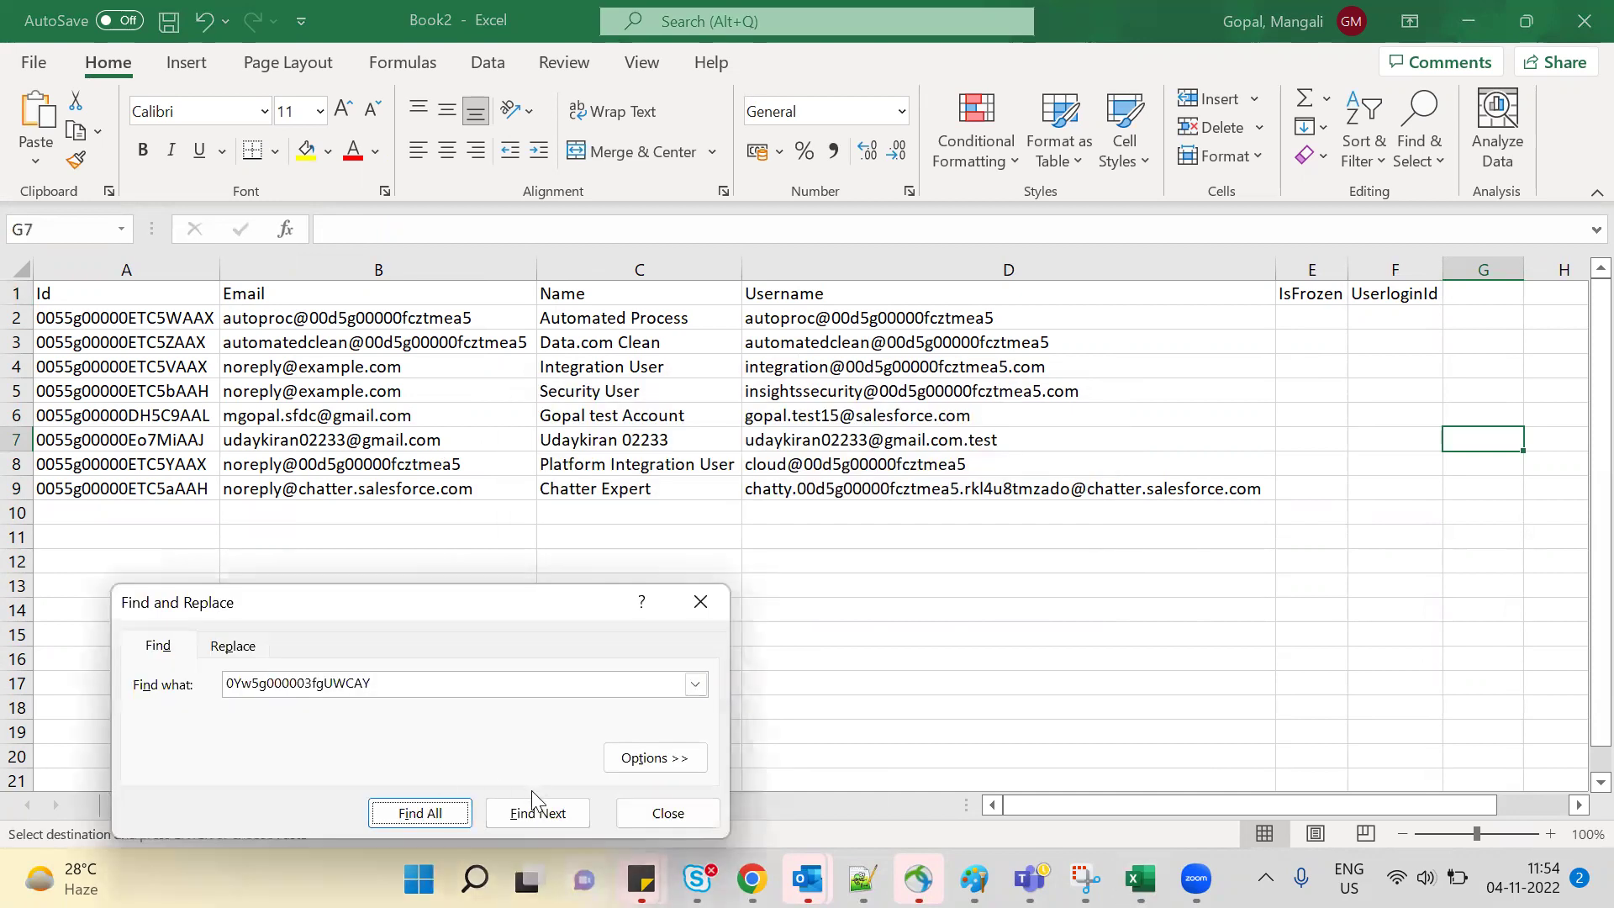
click(704, 603)
click(137, 804)
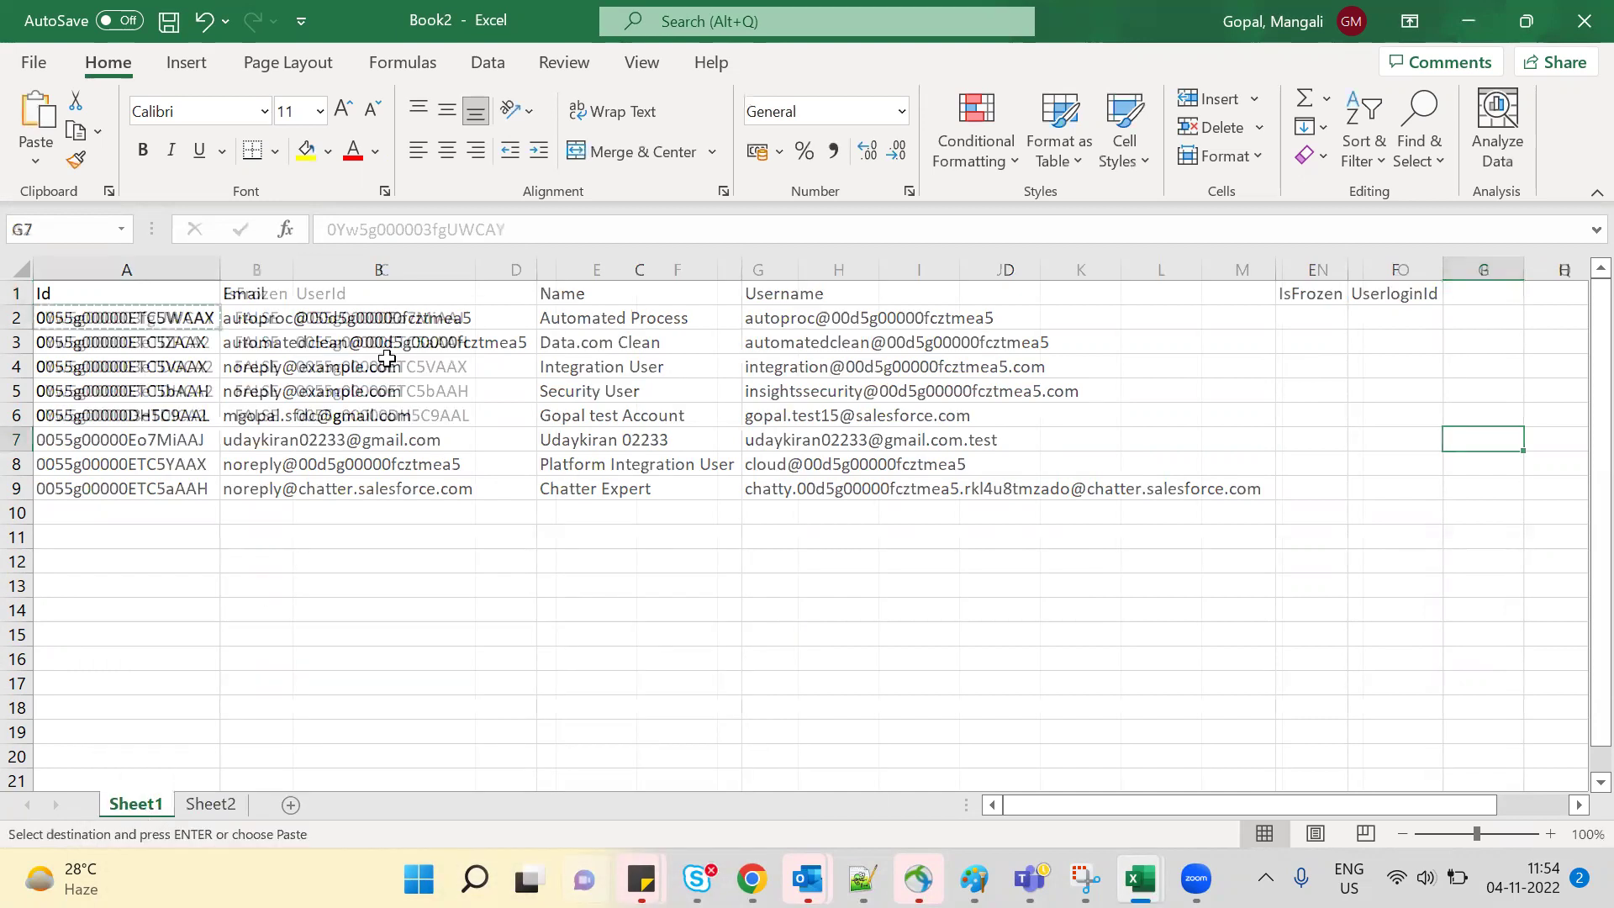
Step: Search Sheet2 for the UserId from Sheet1 C2, locating it in cell A7
click(370, 319)
key(ctrl+c)
click(213, 804)
key(ctrl+f)
key(ctrl+v)
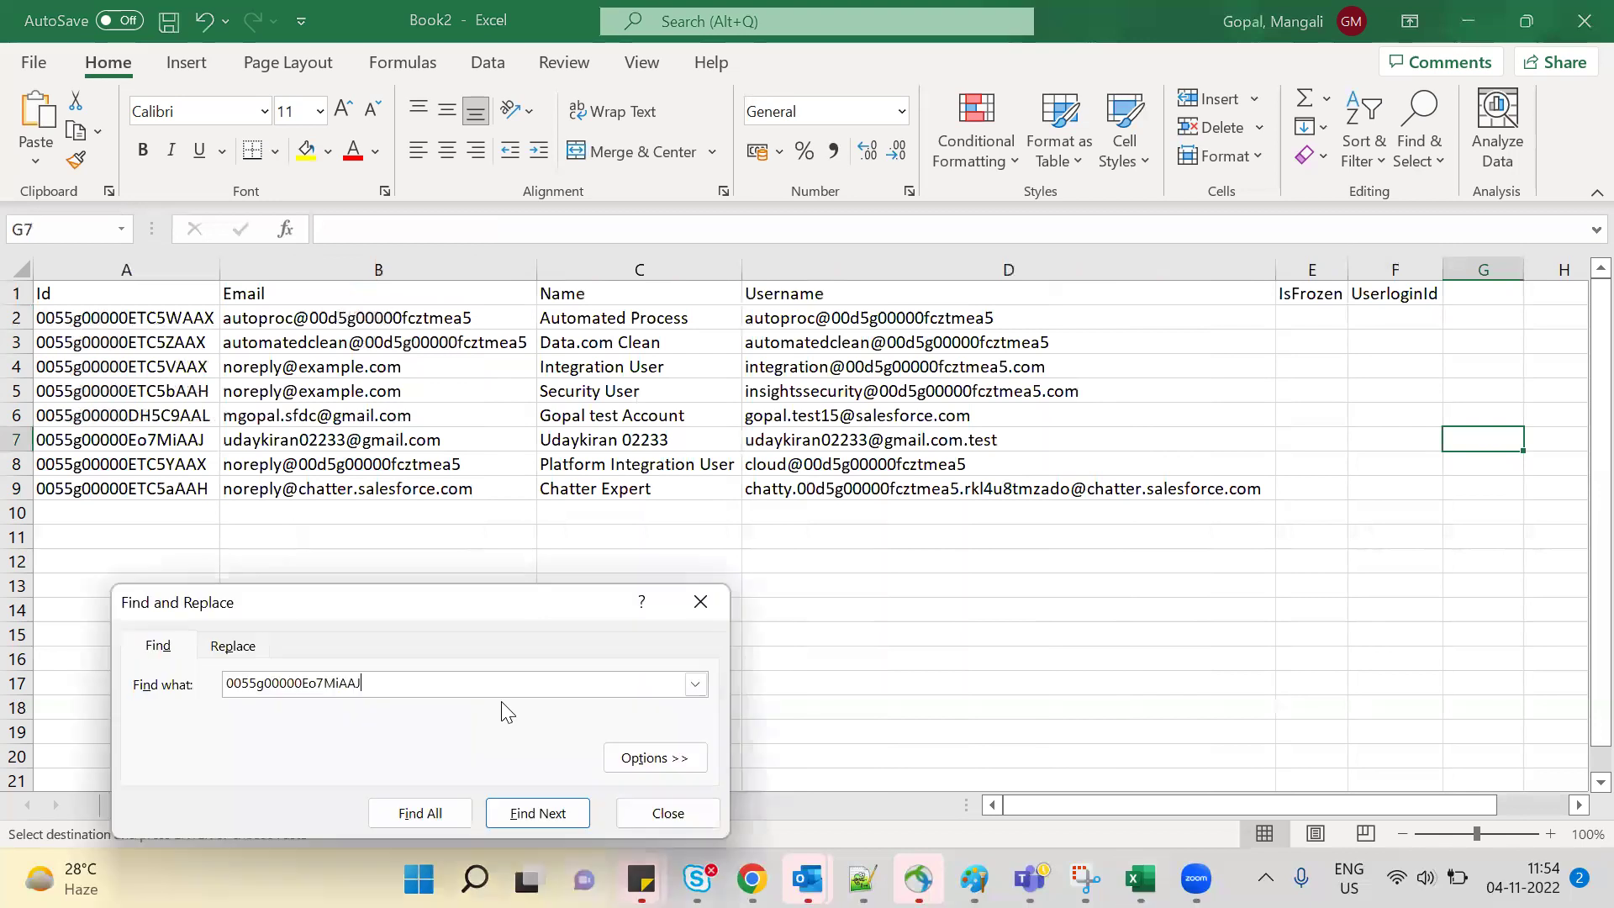
click(420, 813)
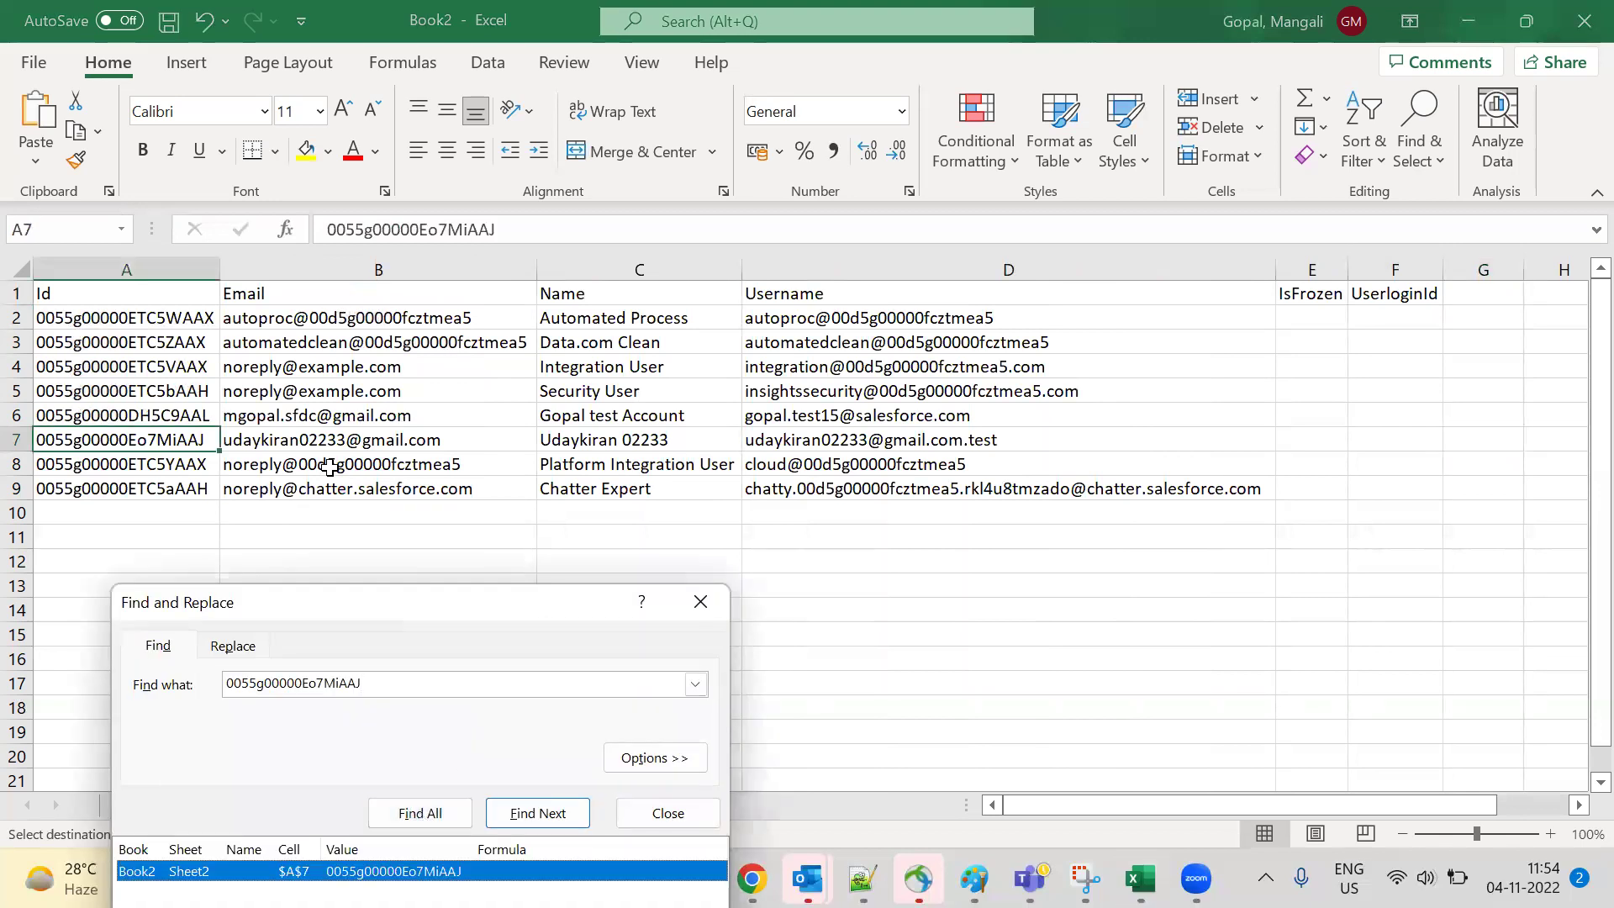
click(700, 602)
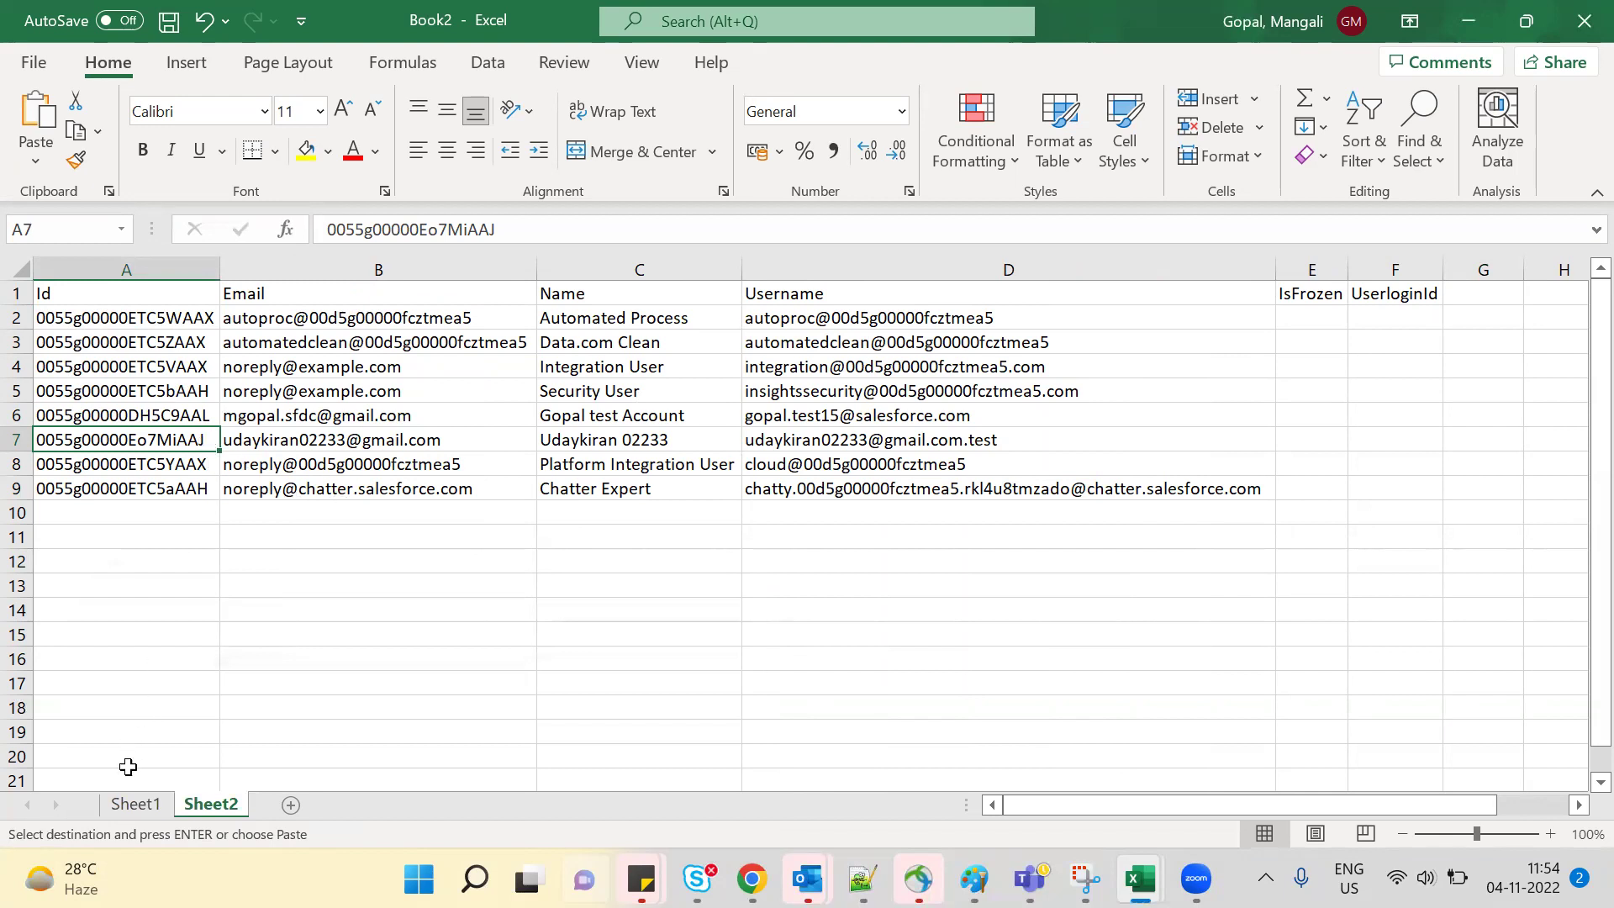
Step: Paste the login Id into F7 of the matched user's row and autofit column F
click(133, 805)
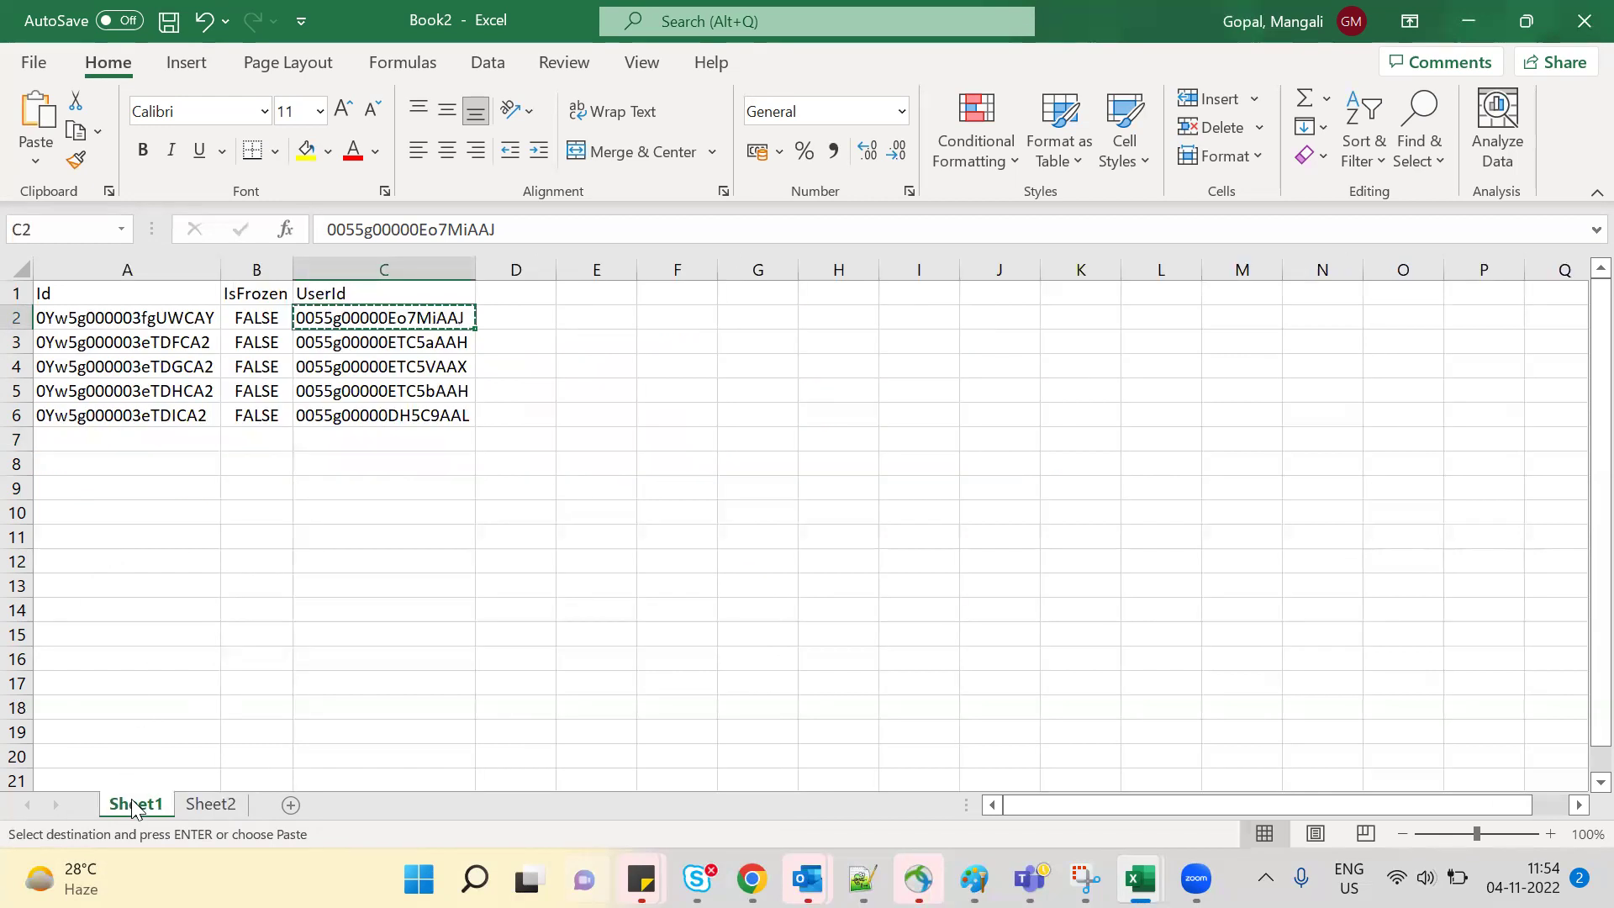
click(192, 807)
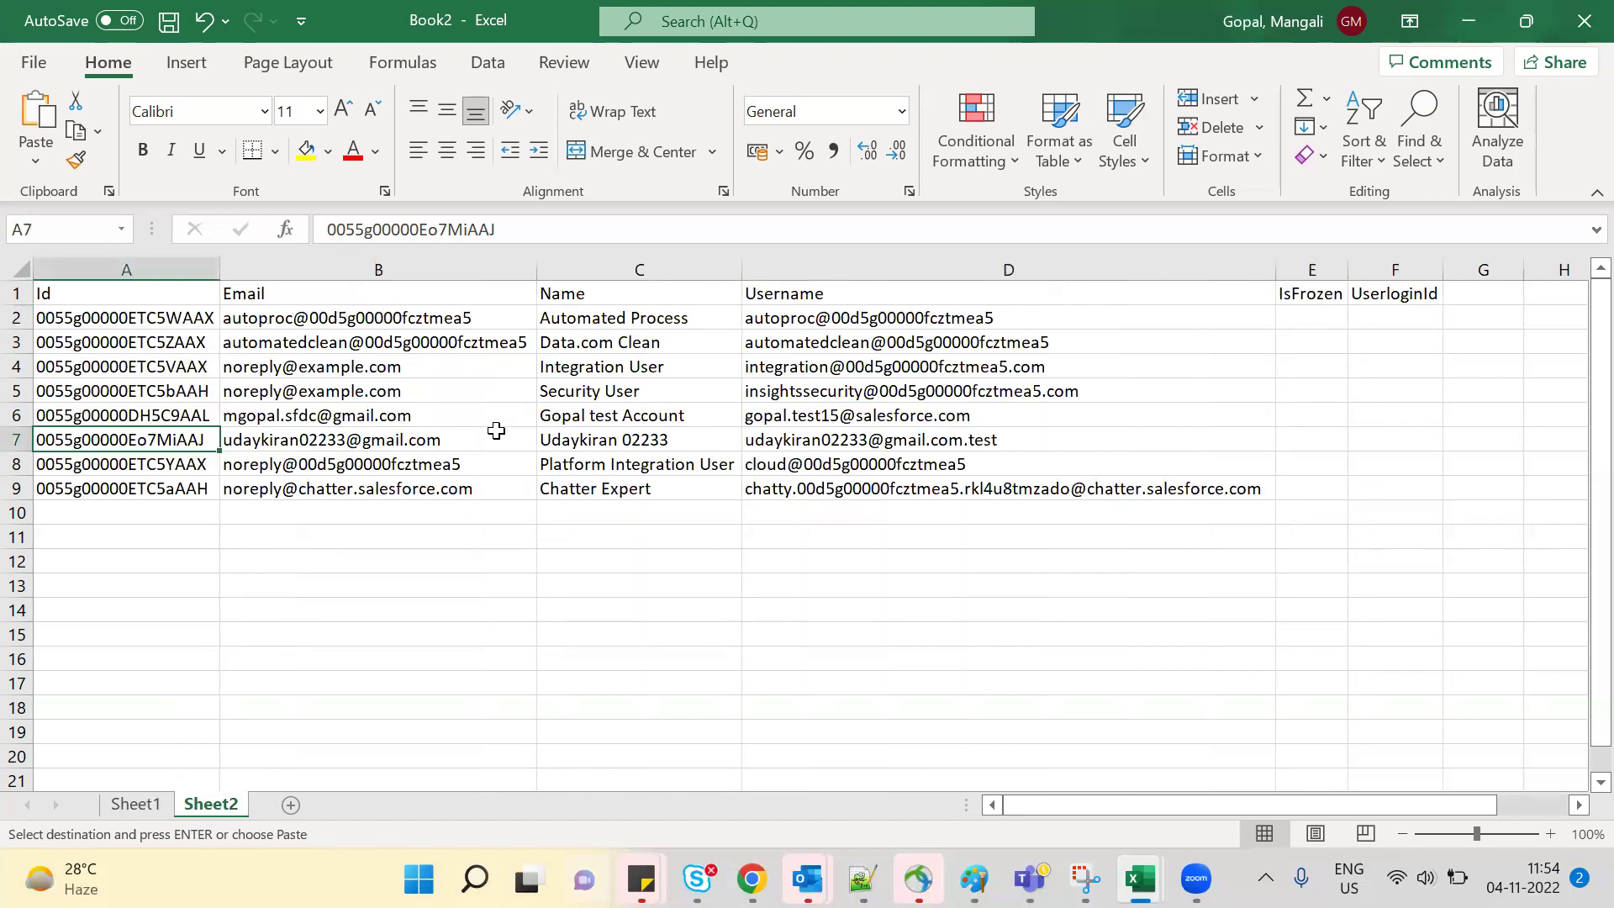
click(1382, 444)
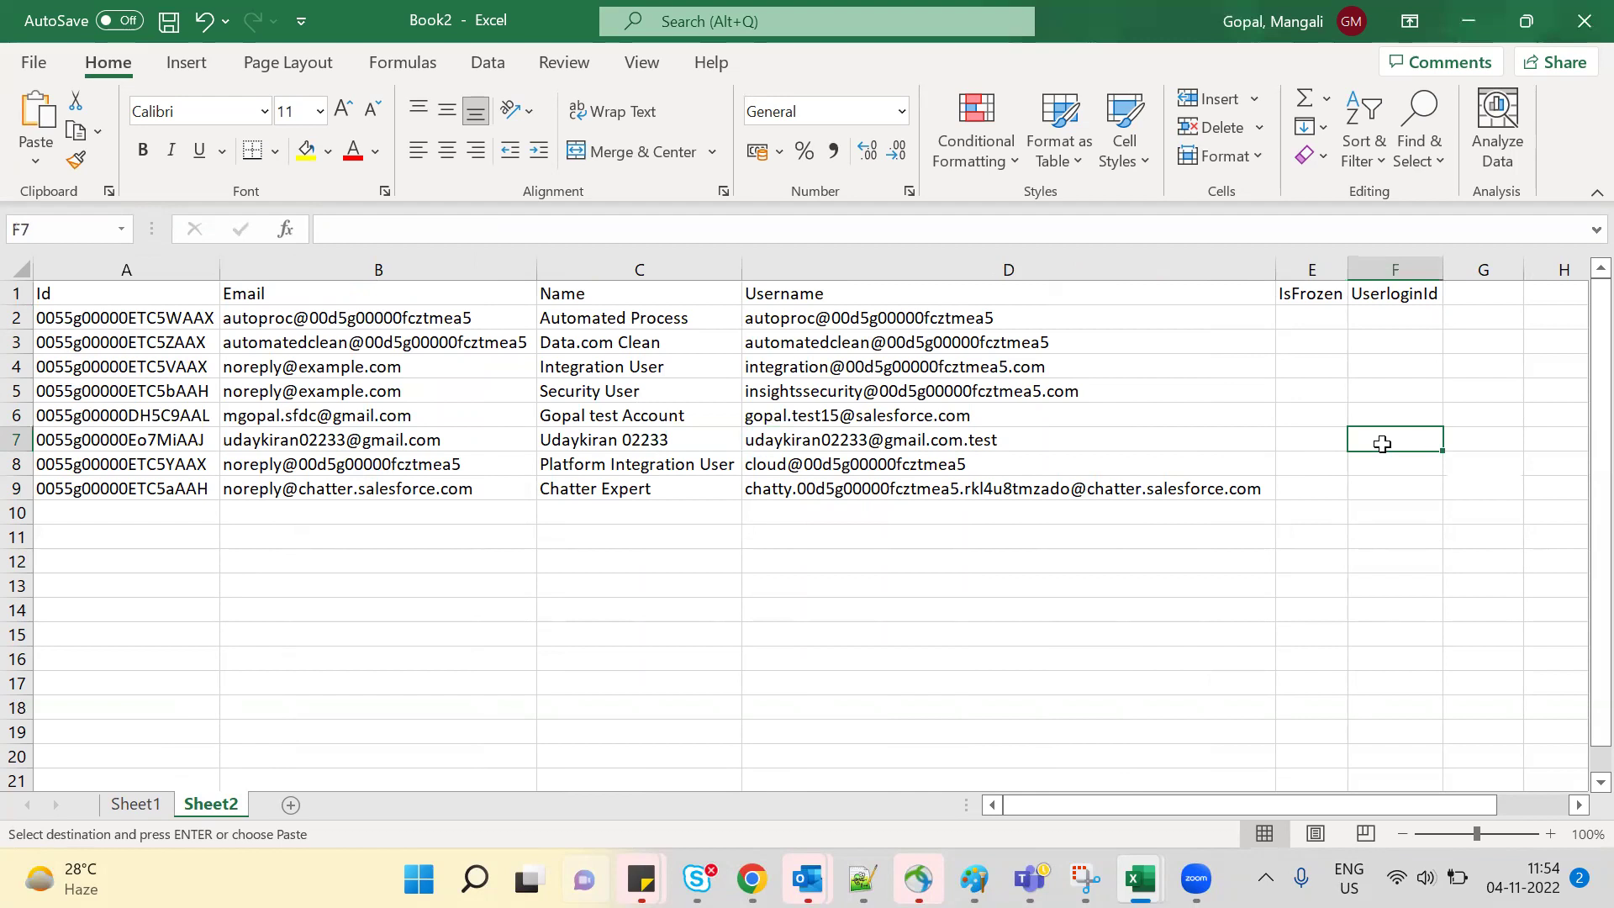
key(ctrl+v)
double_click(1442, 267)
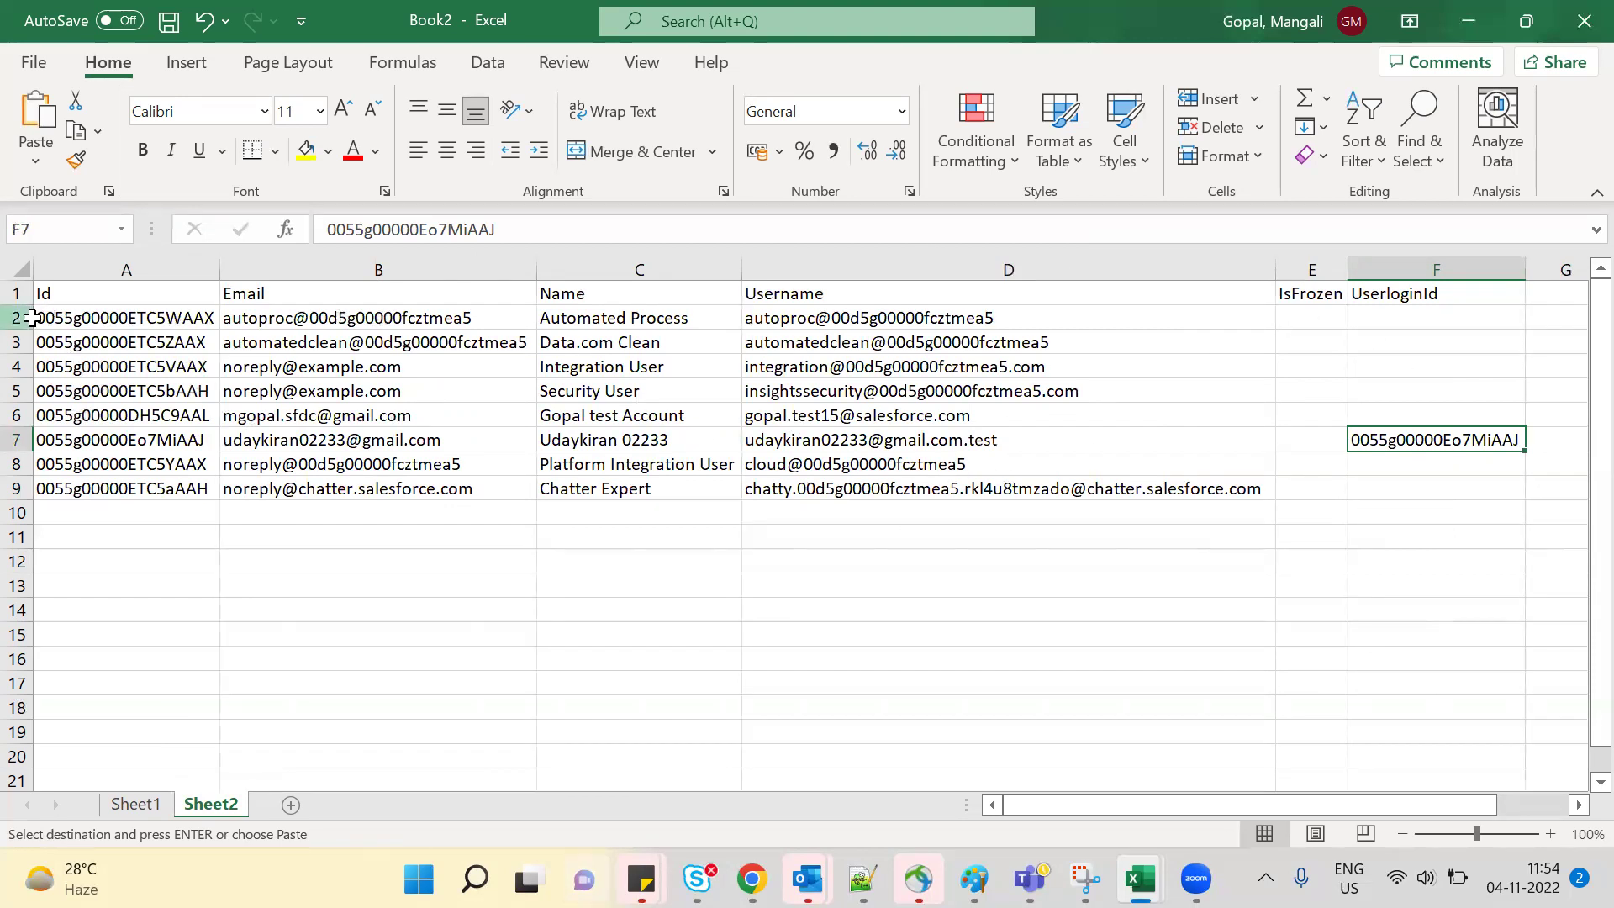
Step: Clear the other users' rows 2–6 and 8–10 on Sheet2
drag(17, 317, 160, 405)
key(Delete)
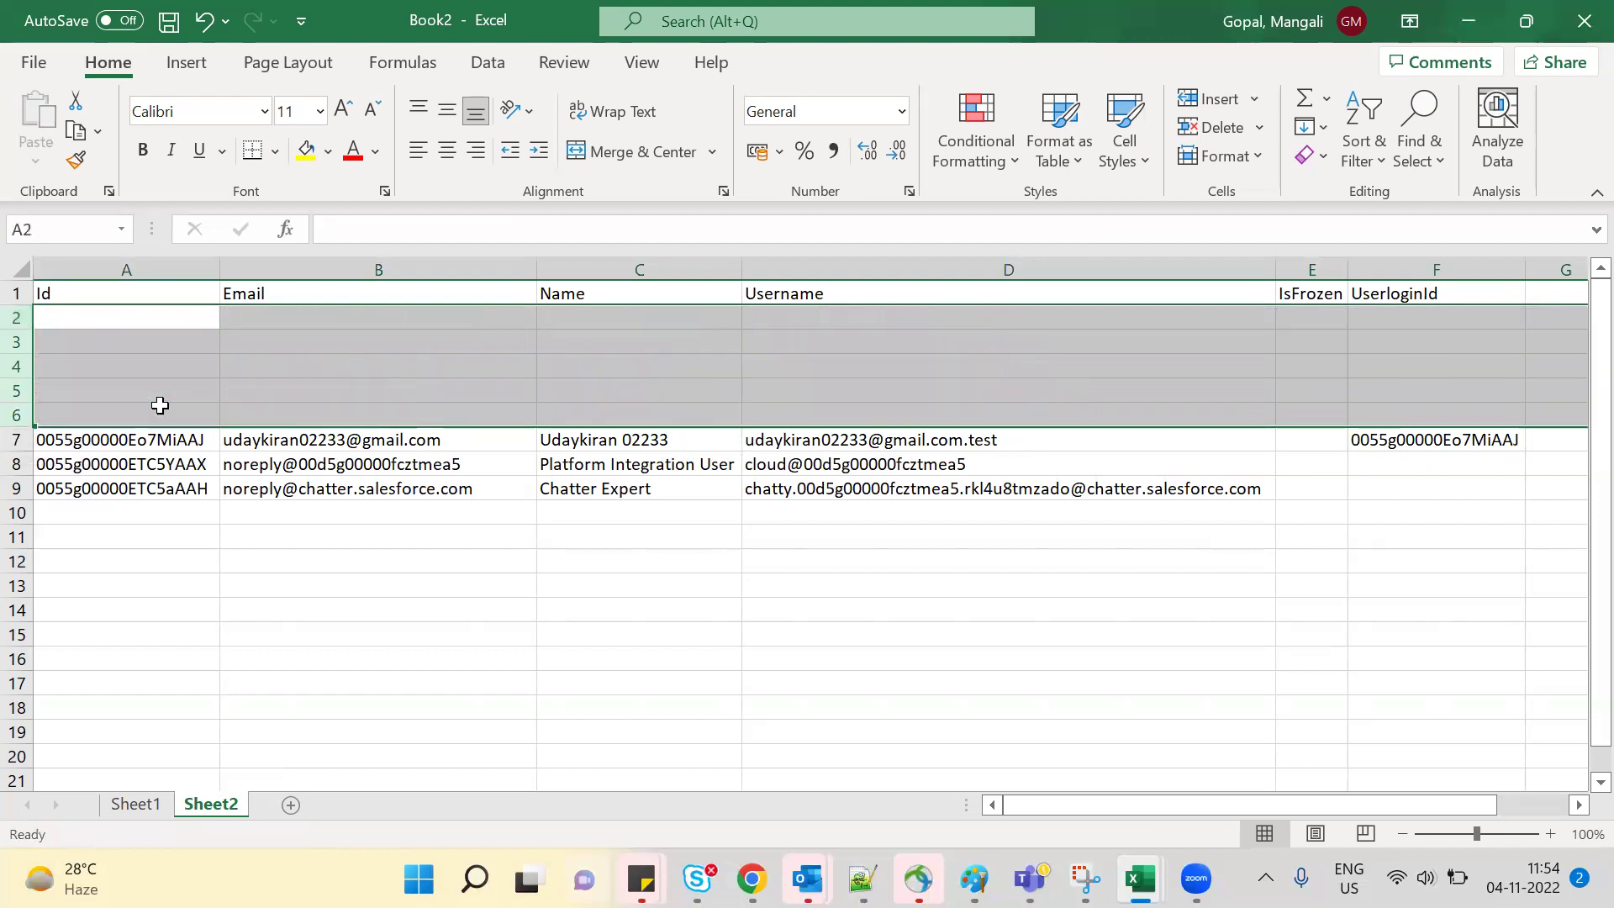
click(315, 577)
drag(126, 467, 1419, 508)
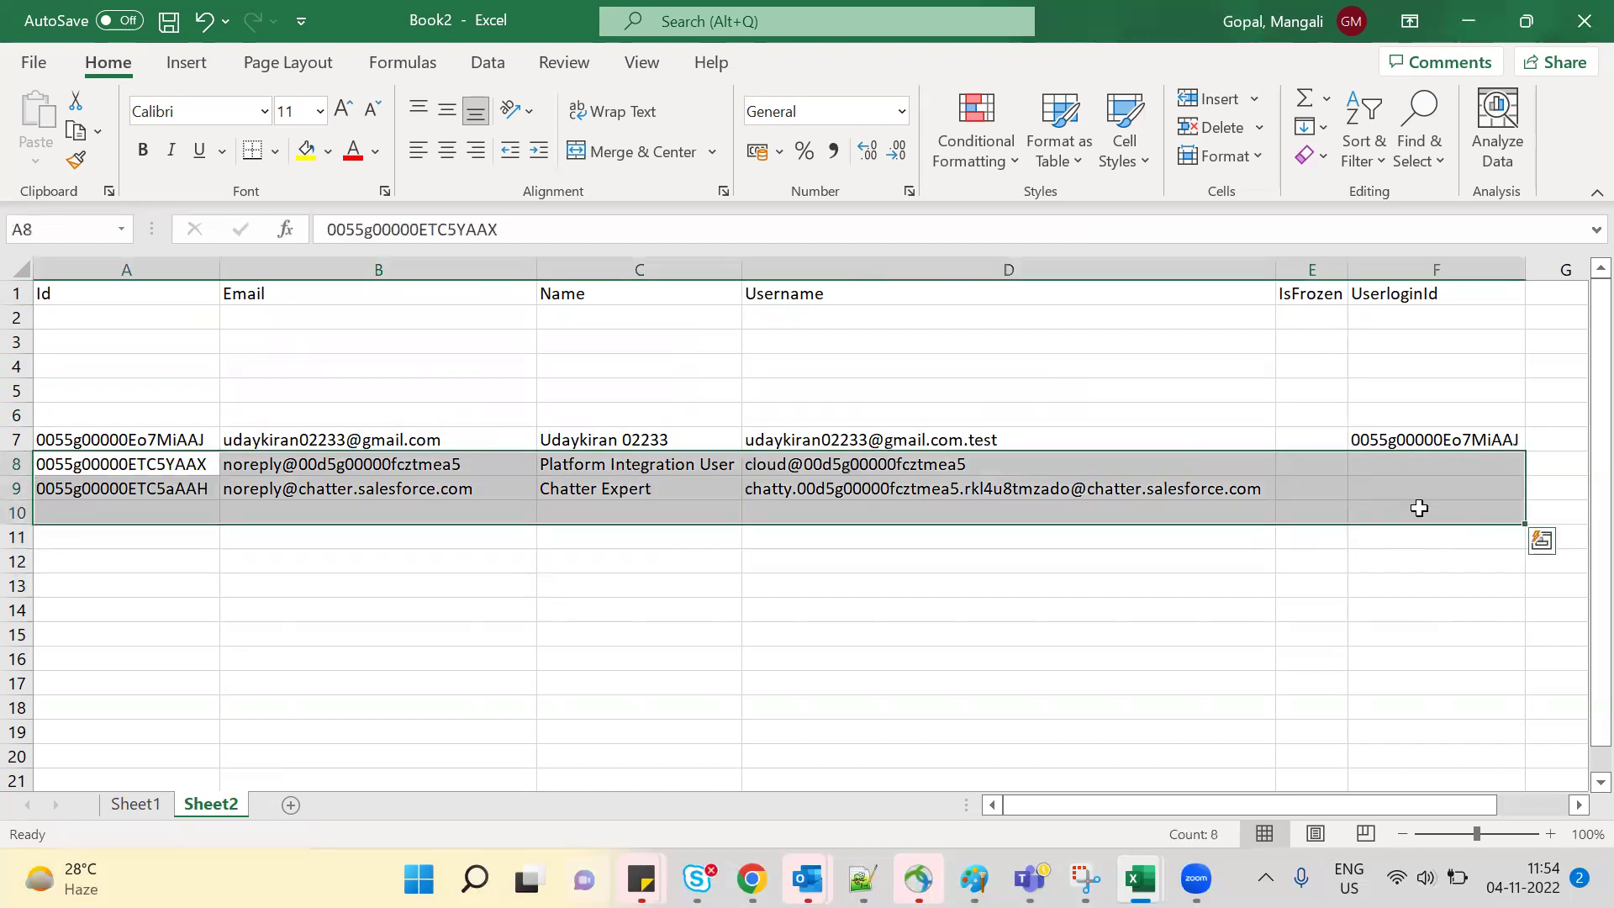
key(Delete)
click(997, 571)
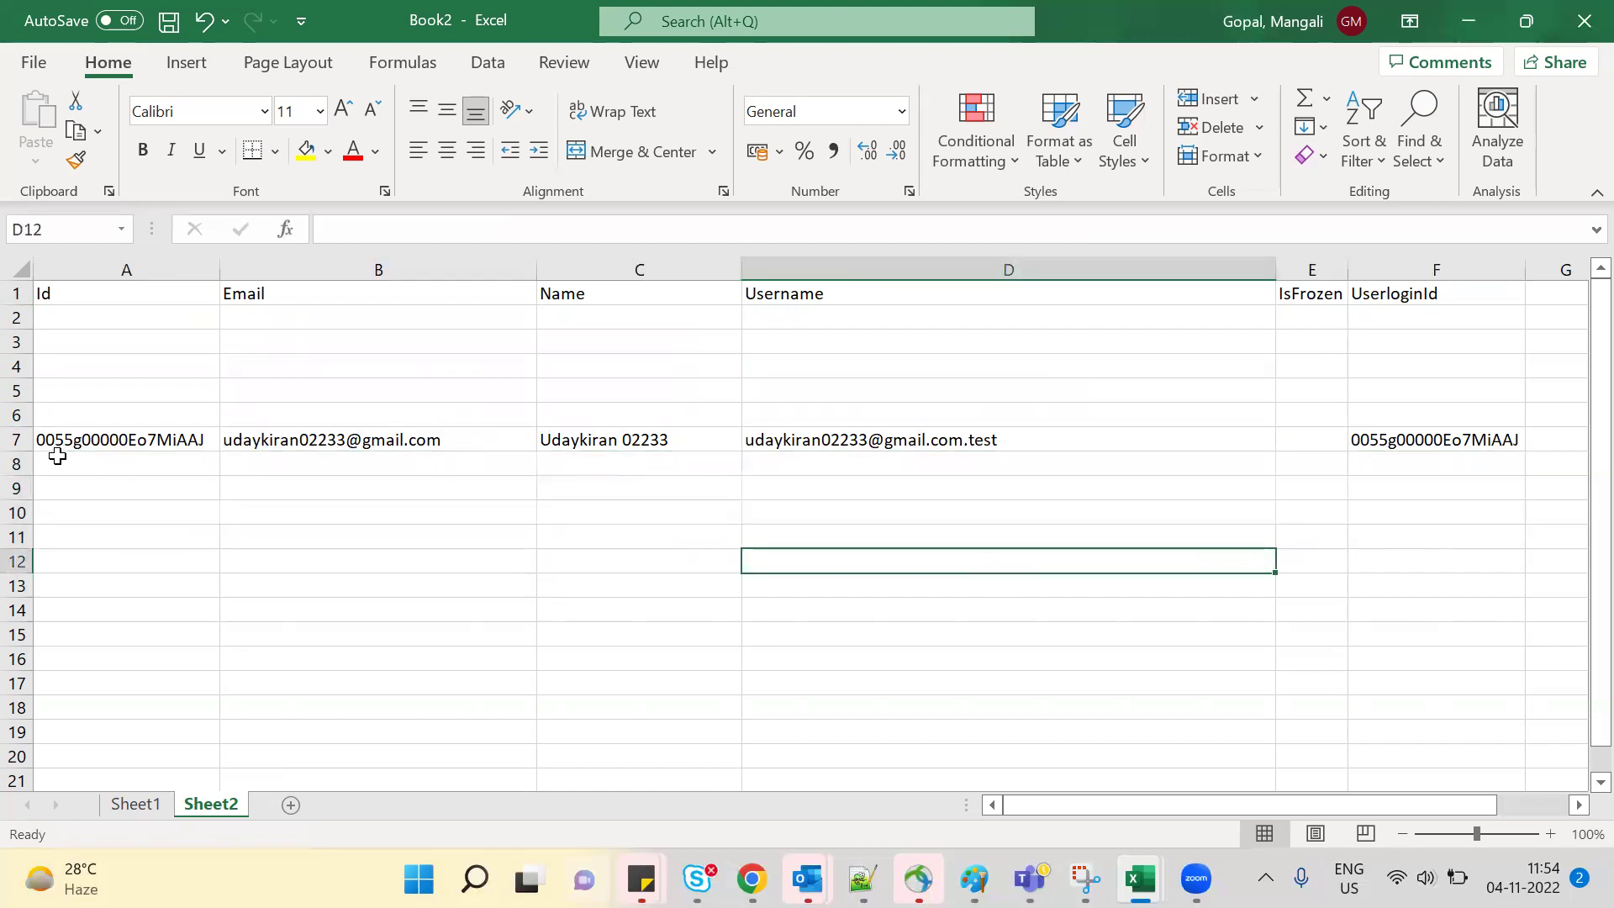
Step: Copy the matched user's row 7 up into row 2
click(18, 438)
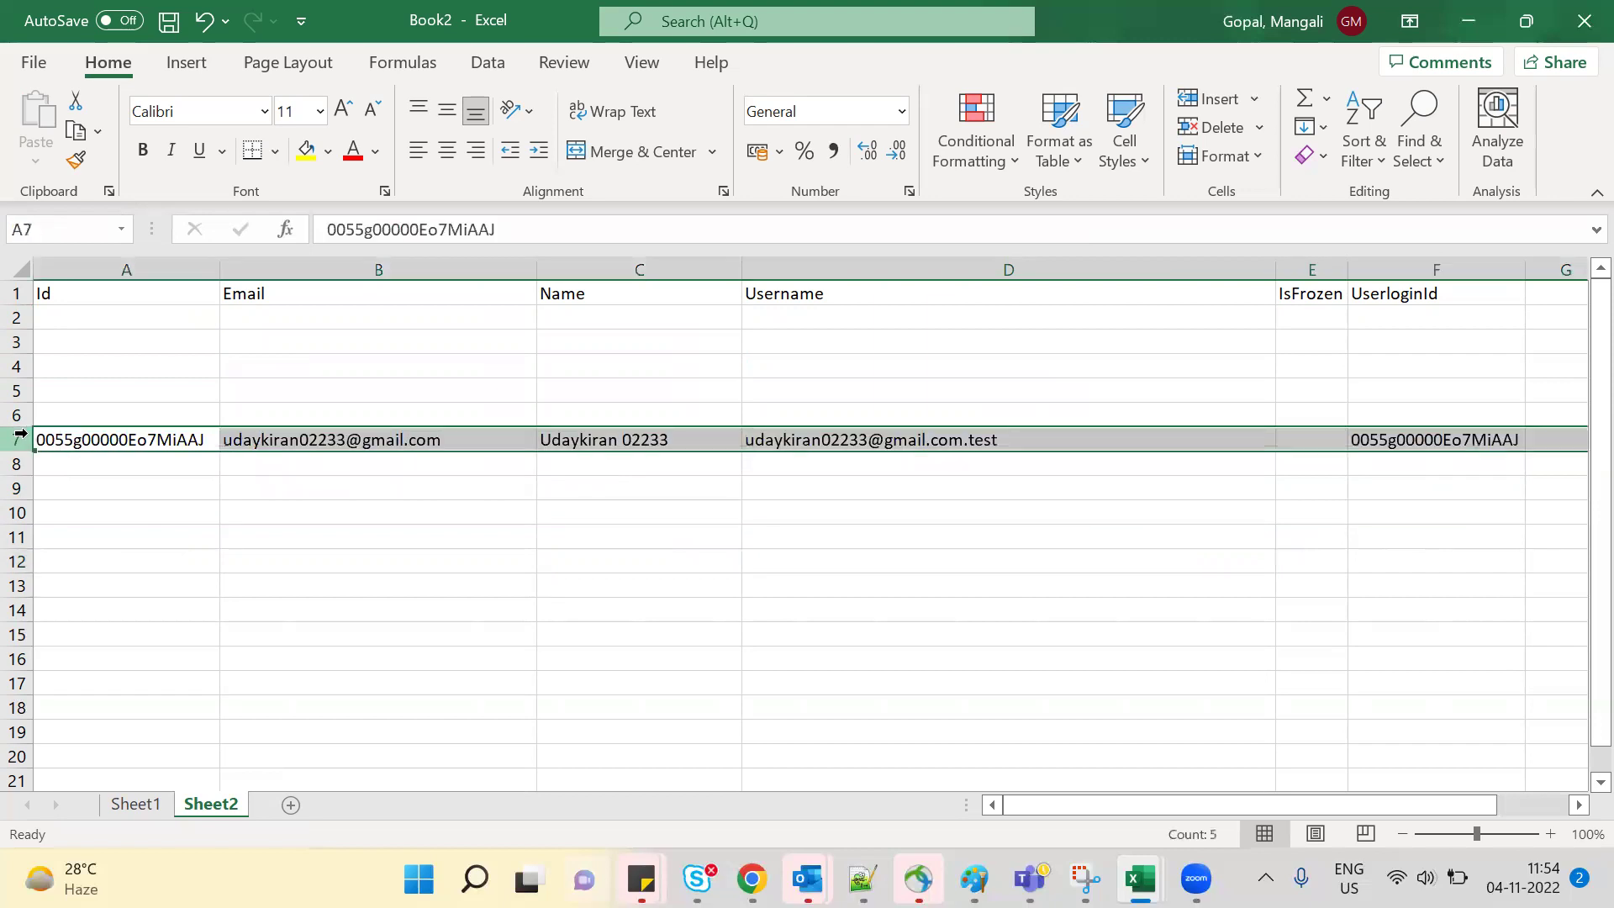
key(ctrl+c)
click(69, 319)
key(Return)
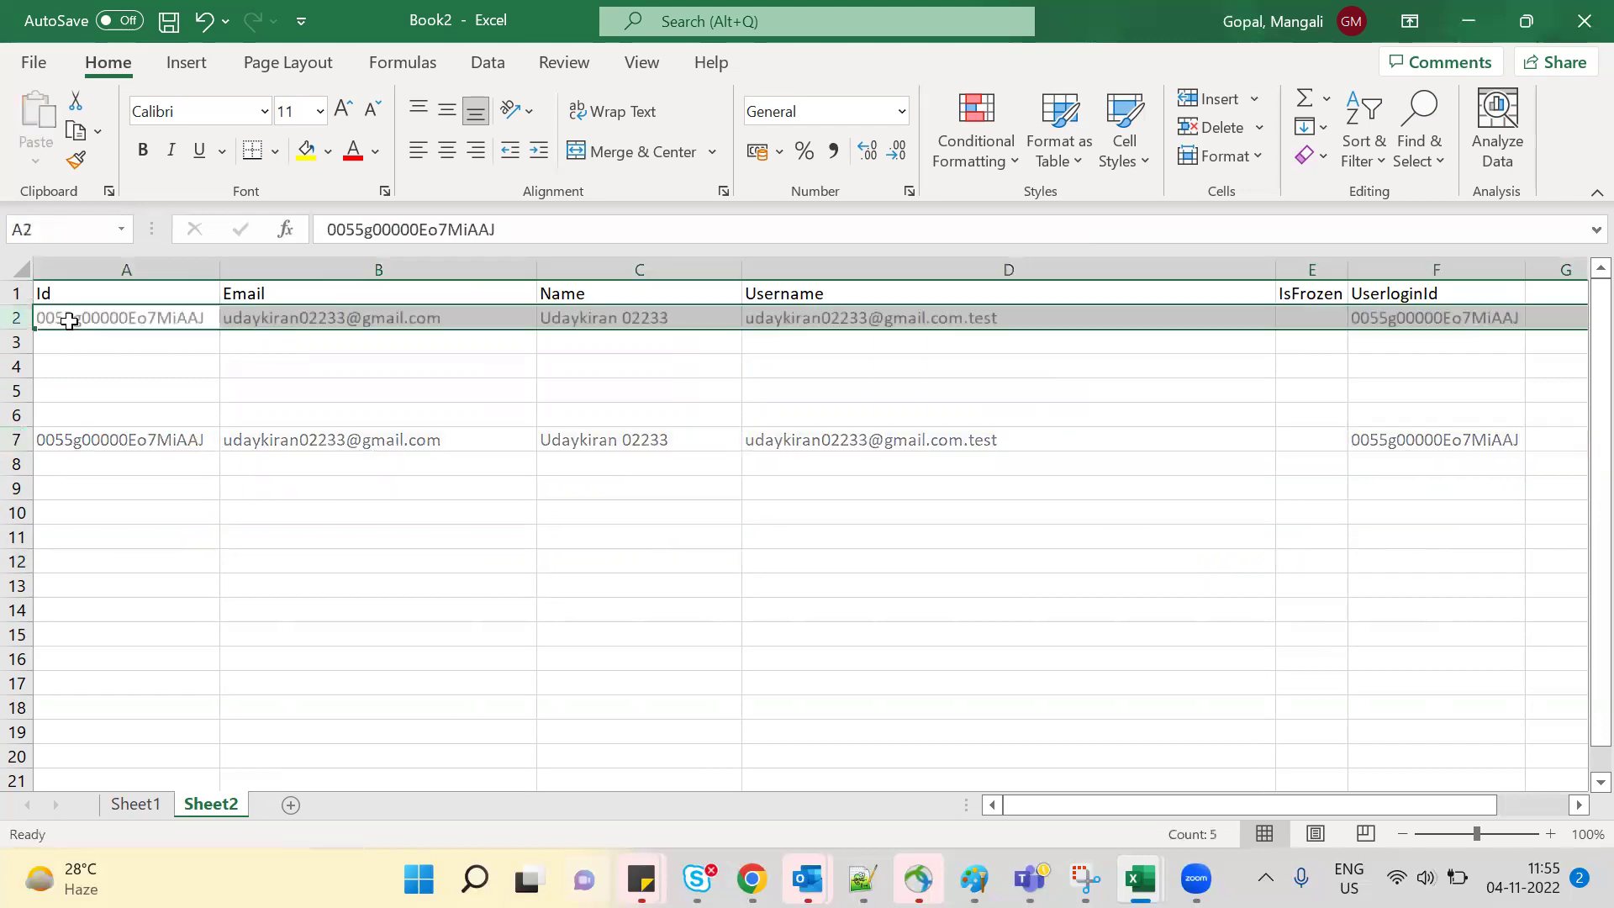
click(342, 556)
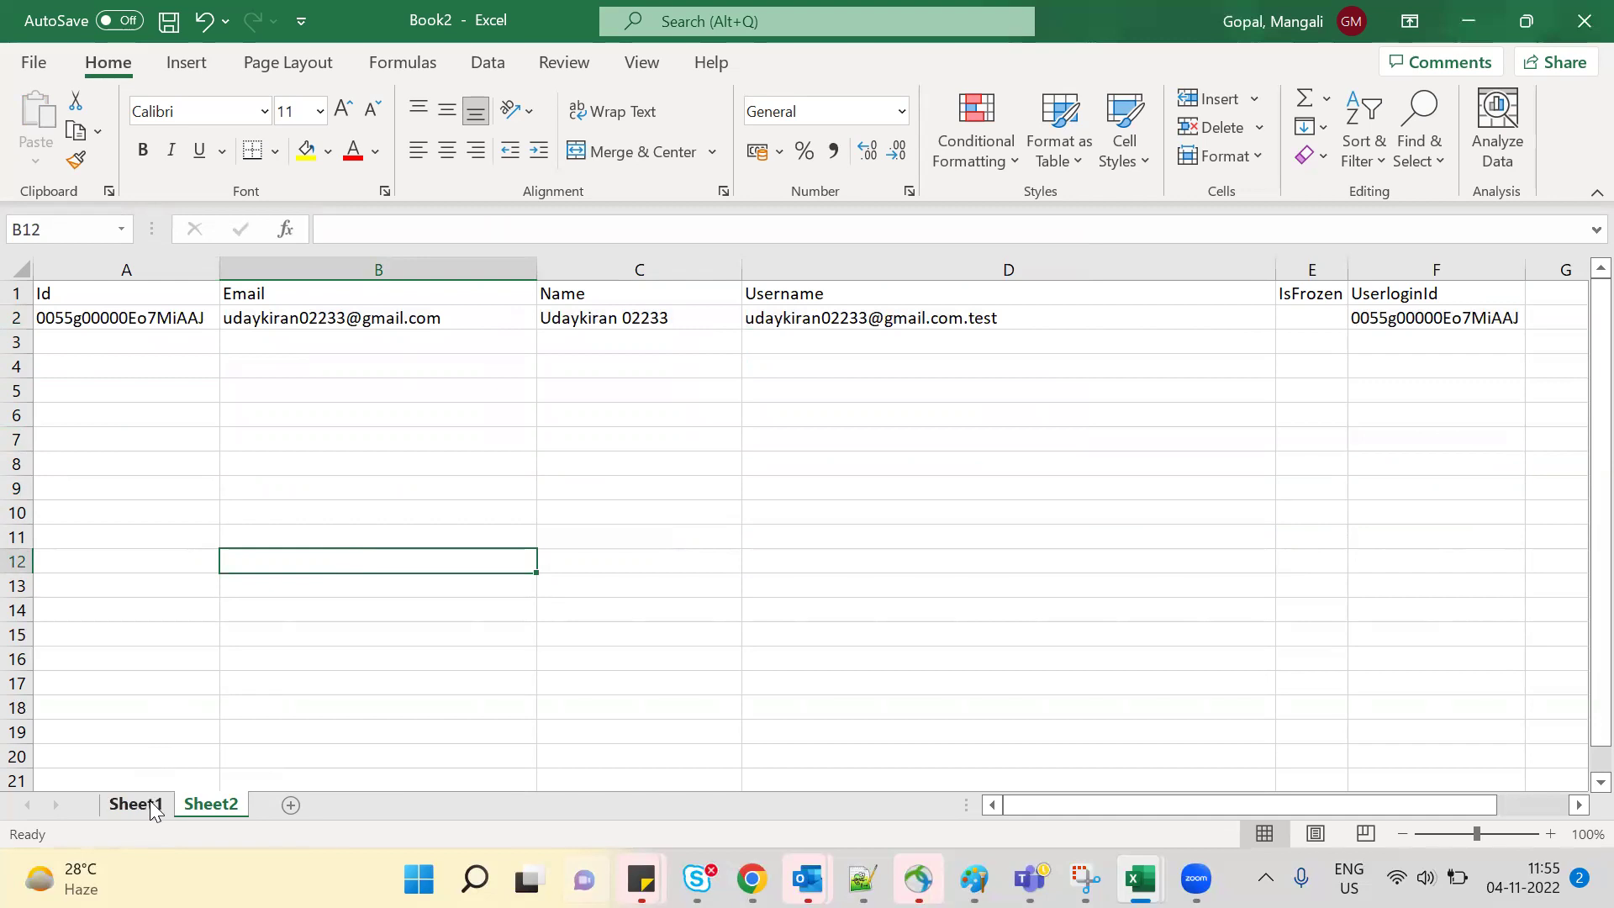
Step: Enter TRUE as the user's IsFrozen value in Sheet2 cell E2
click(1298, 324)
text(tr)
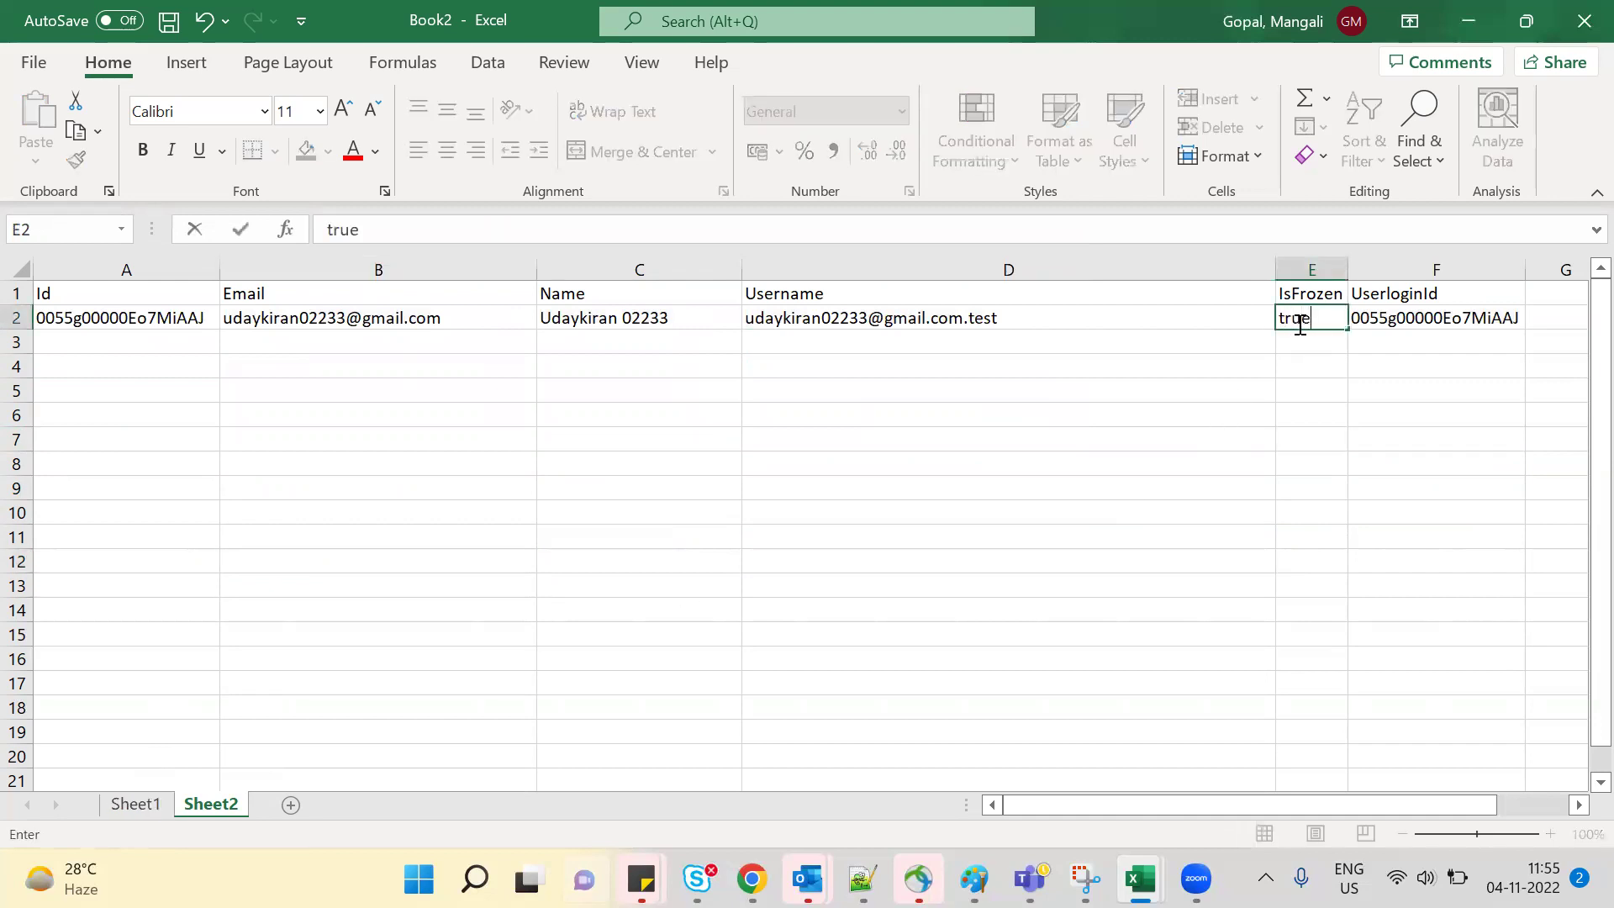
text(ue)
key(Return)
click(1120, 459)
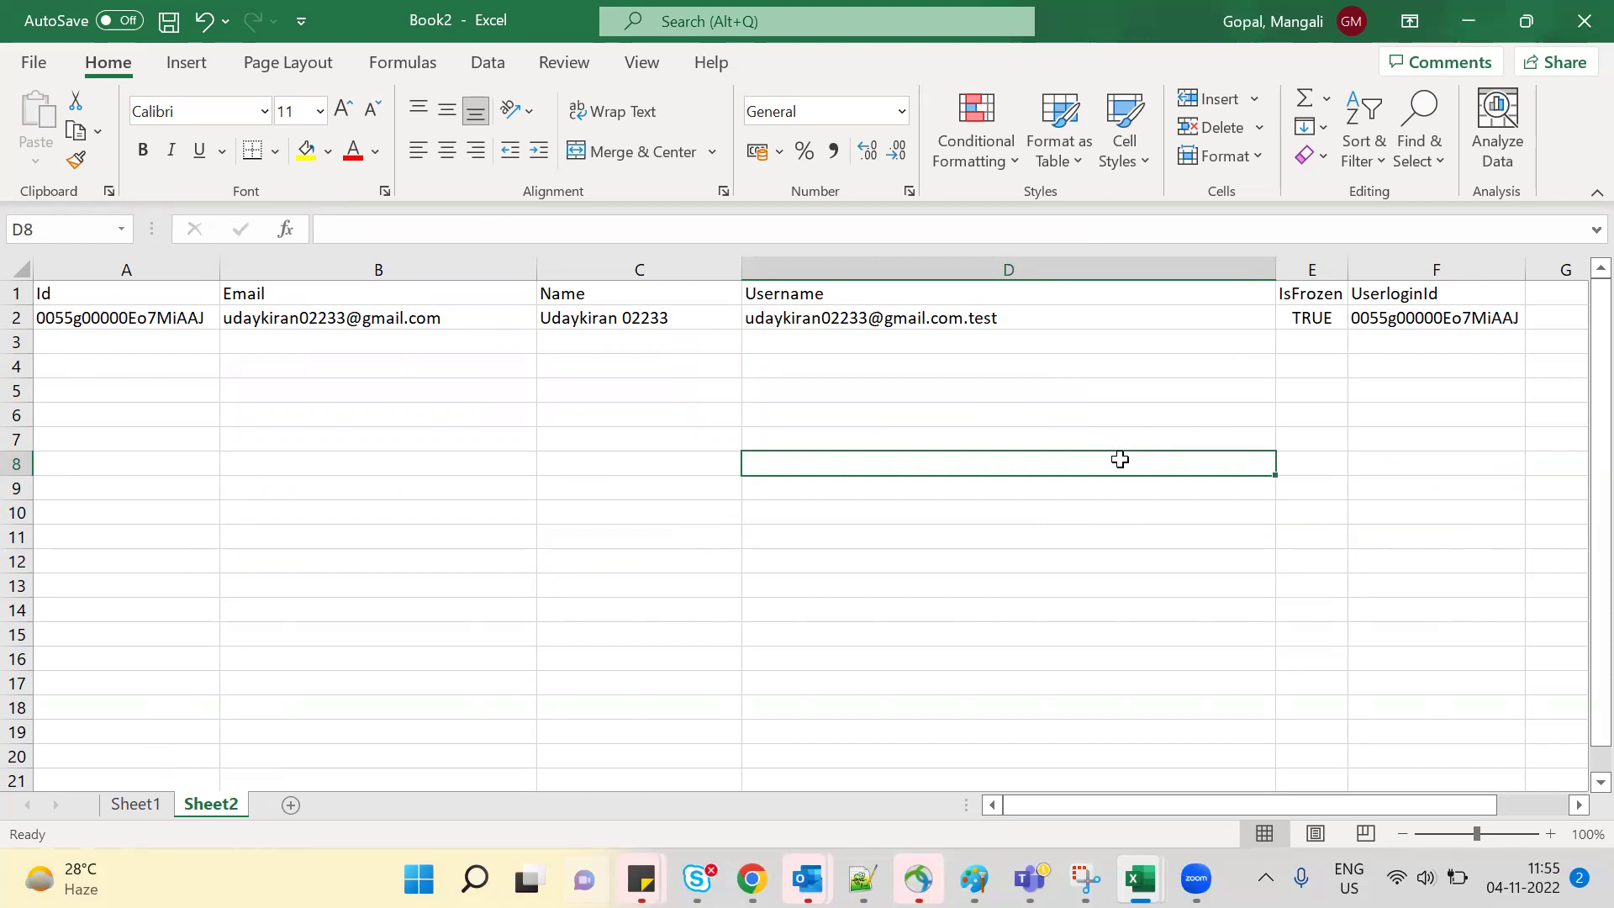
click(1264, 430)
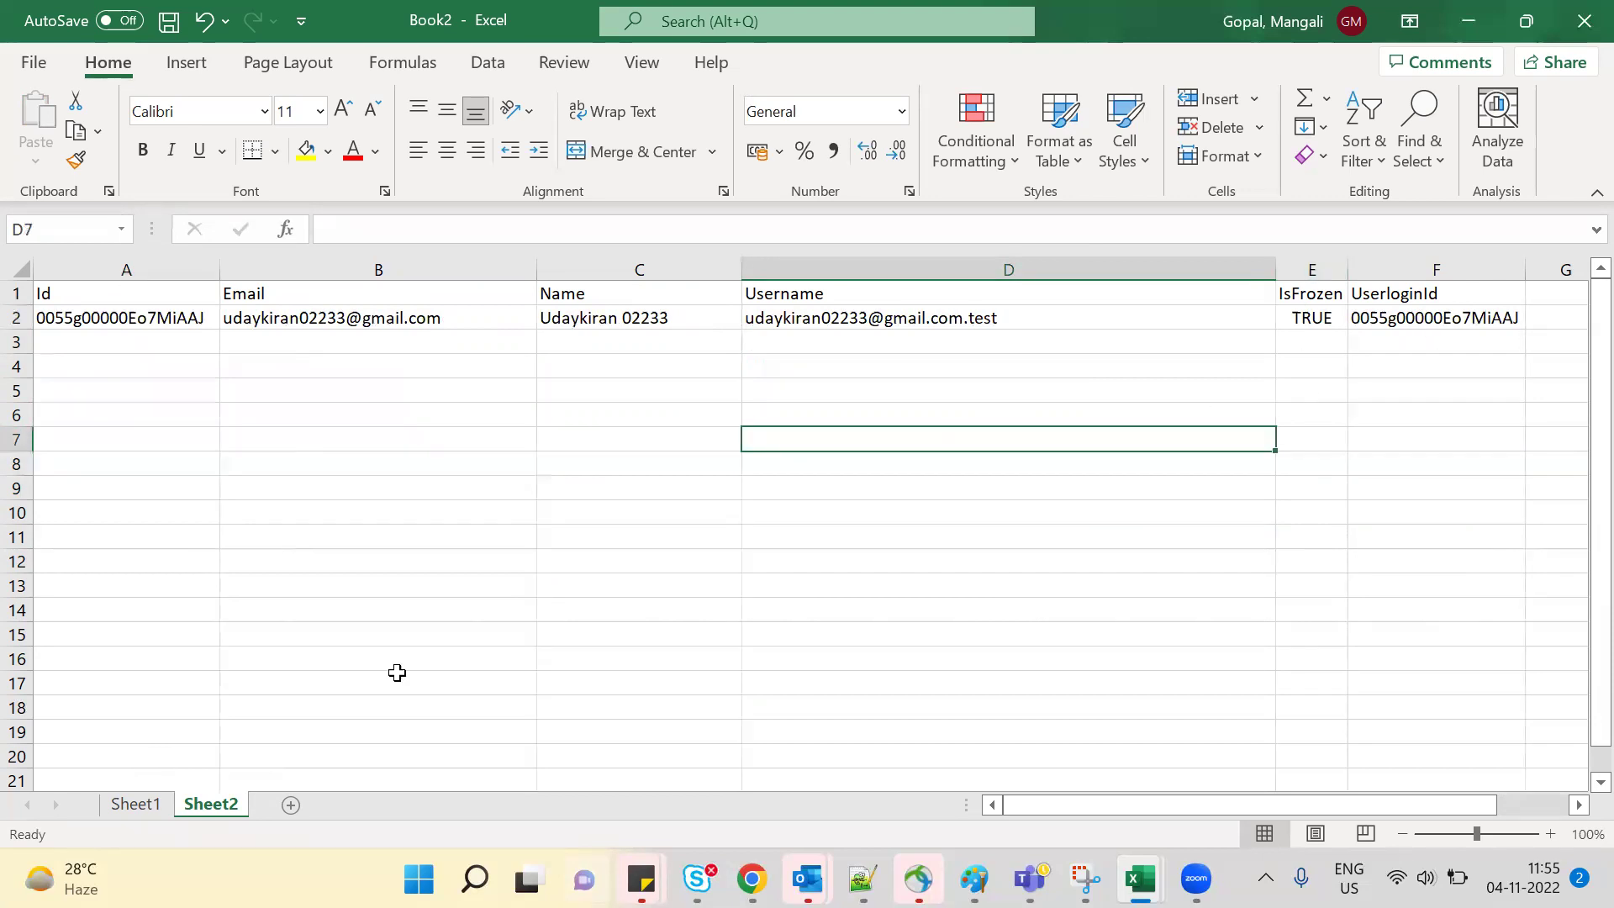
Step: Copy the user's UserLogin Id from Sheet1 A2 and clear the old Id in Sheet2 A2
click(131, 804)
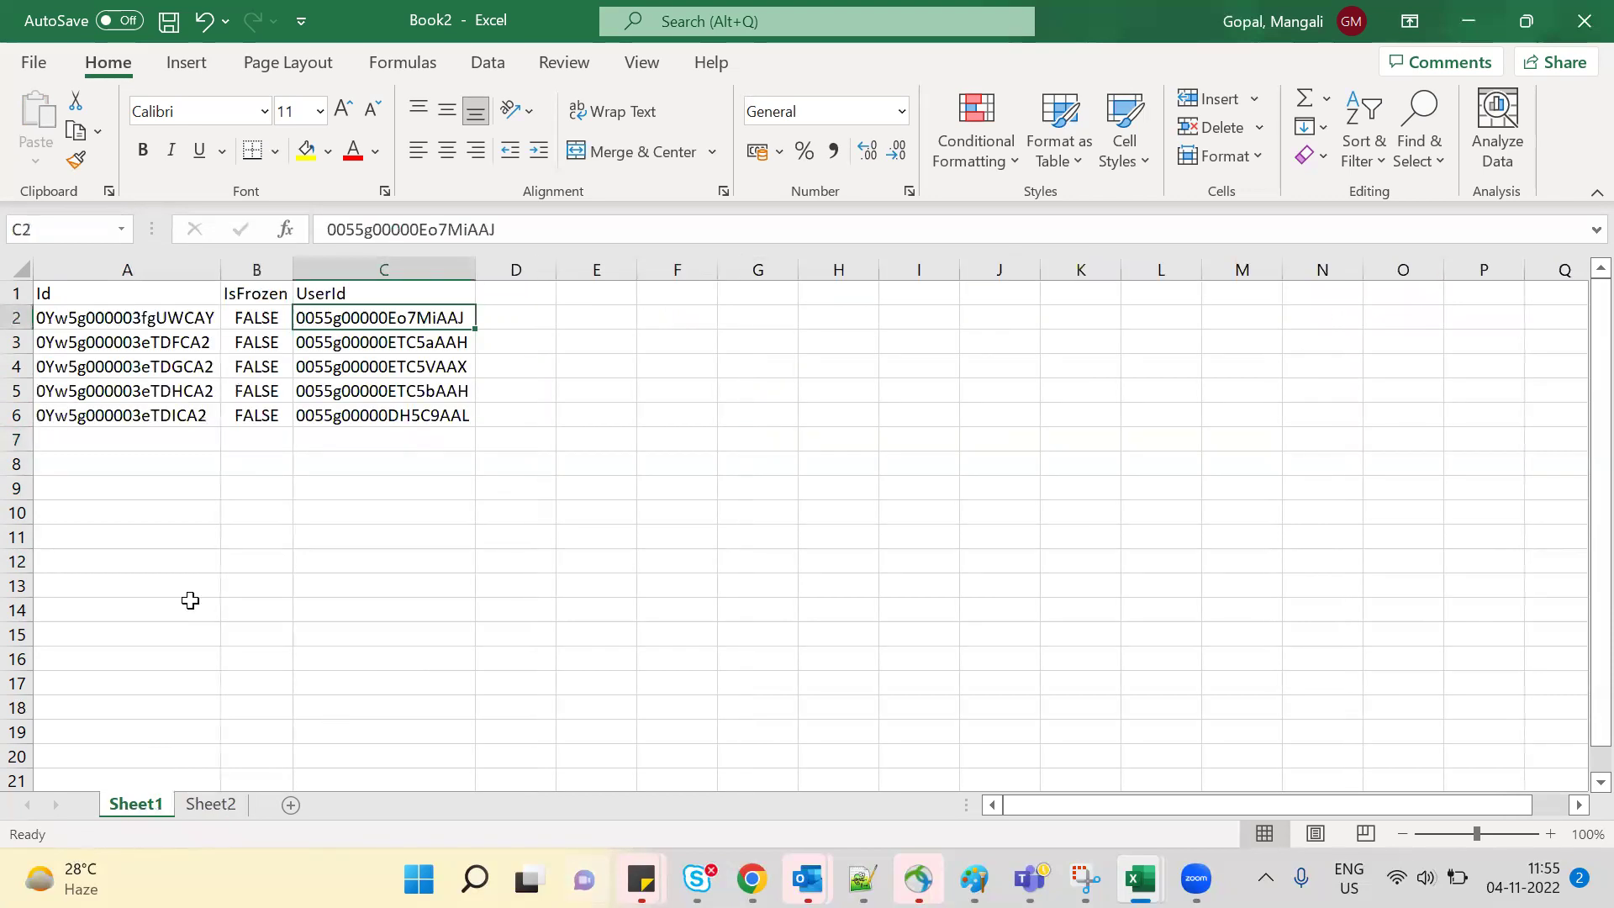
click(183, 326)
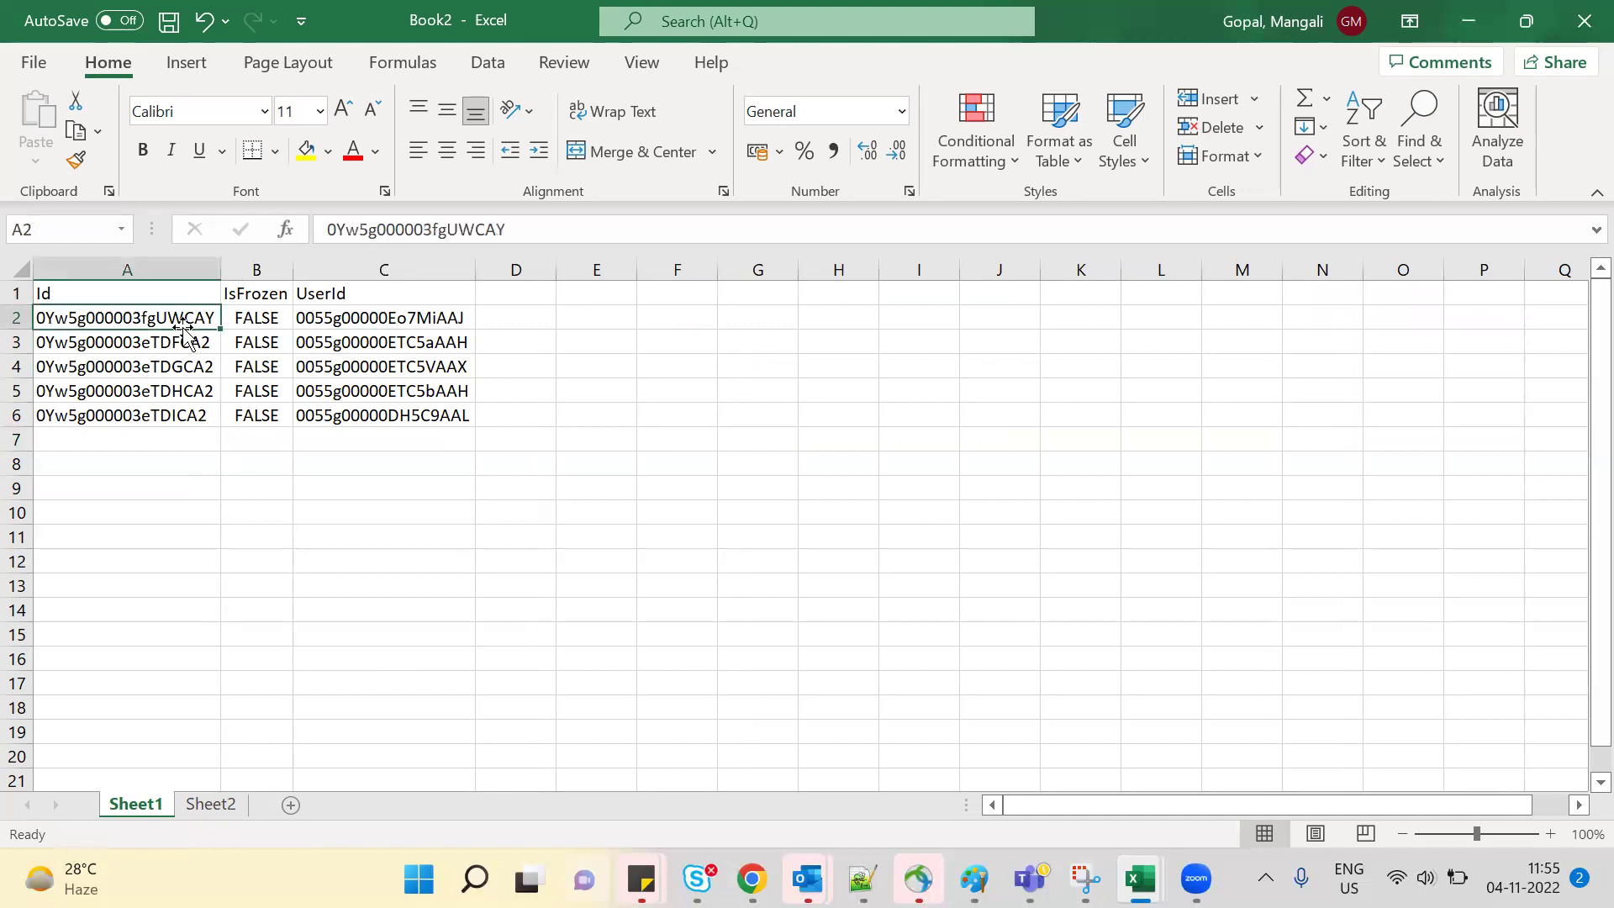
key(ctrl+c)
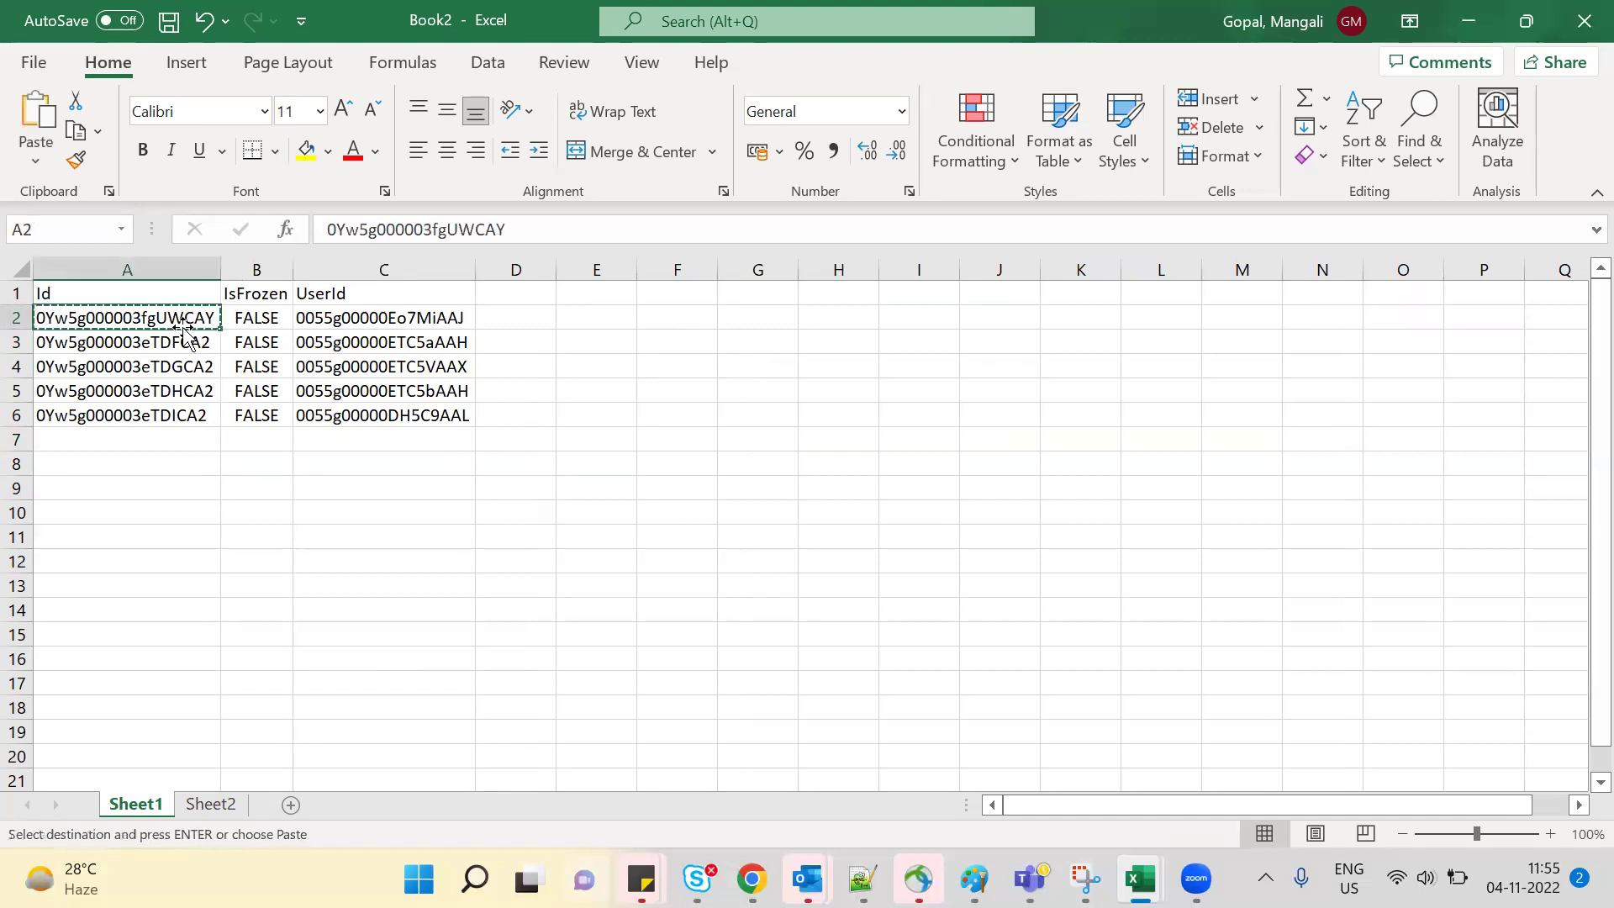
click(211, 804)
click(189, 326)
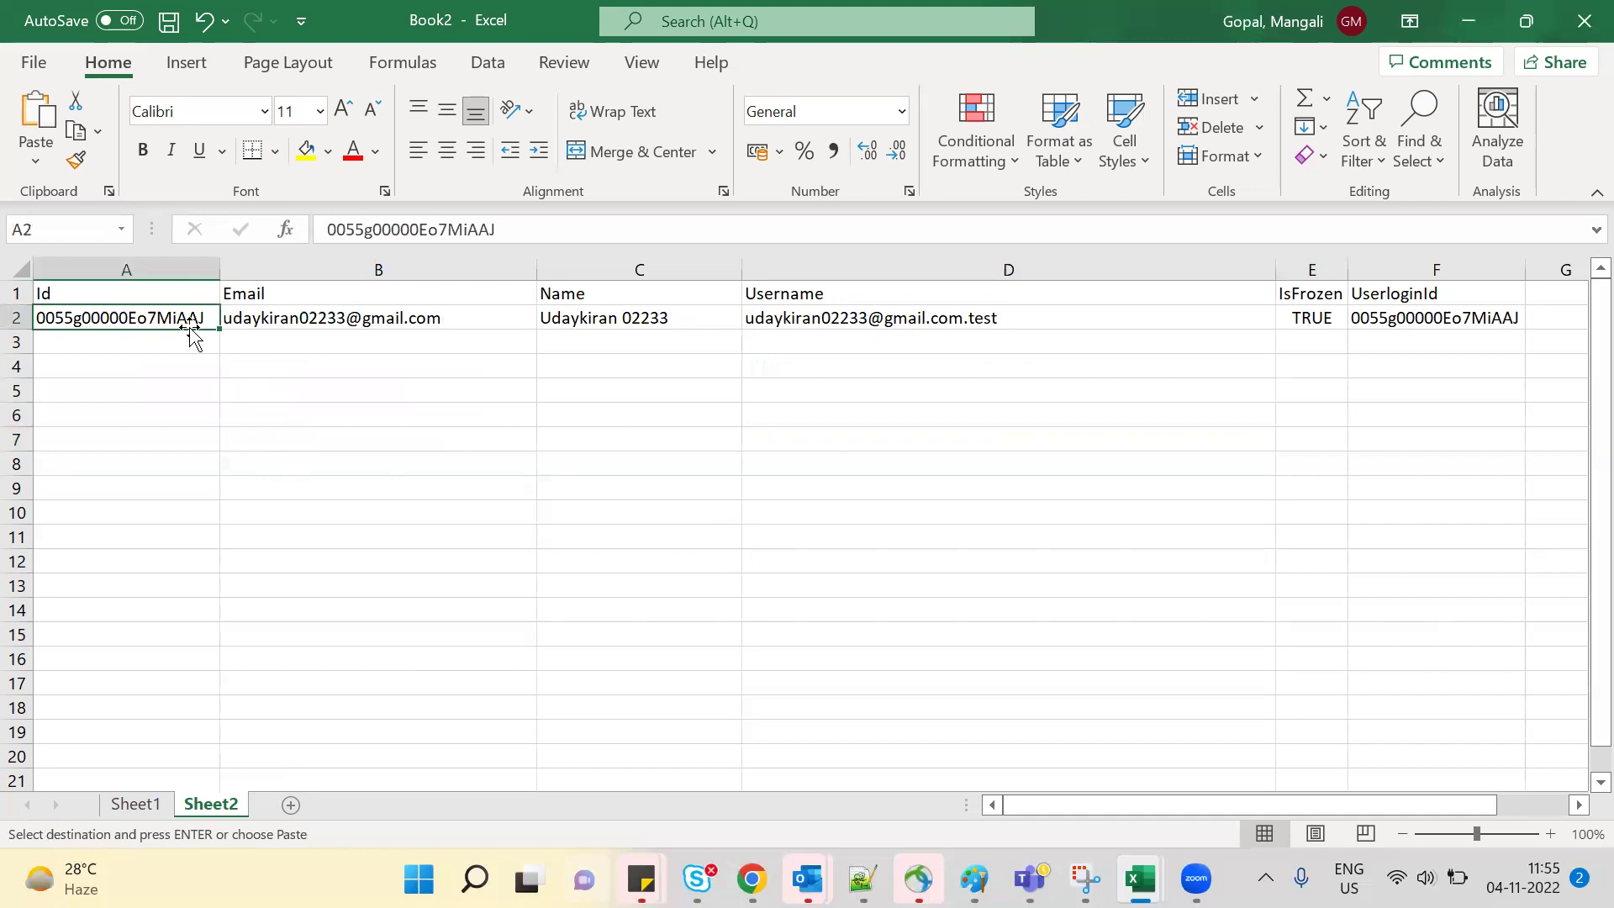
key(Delete)
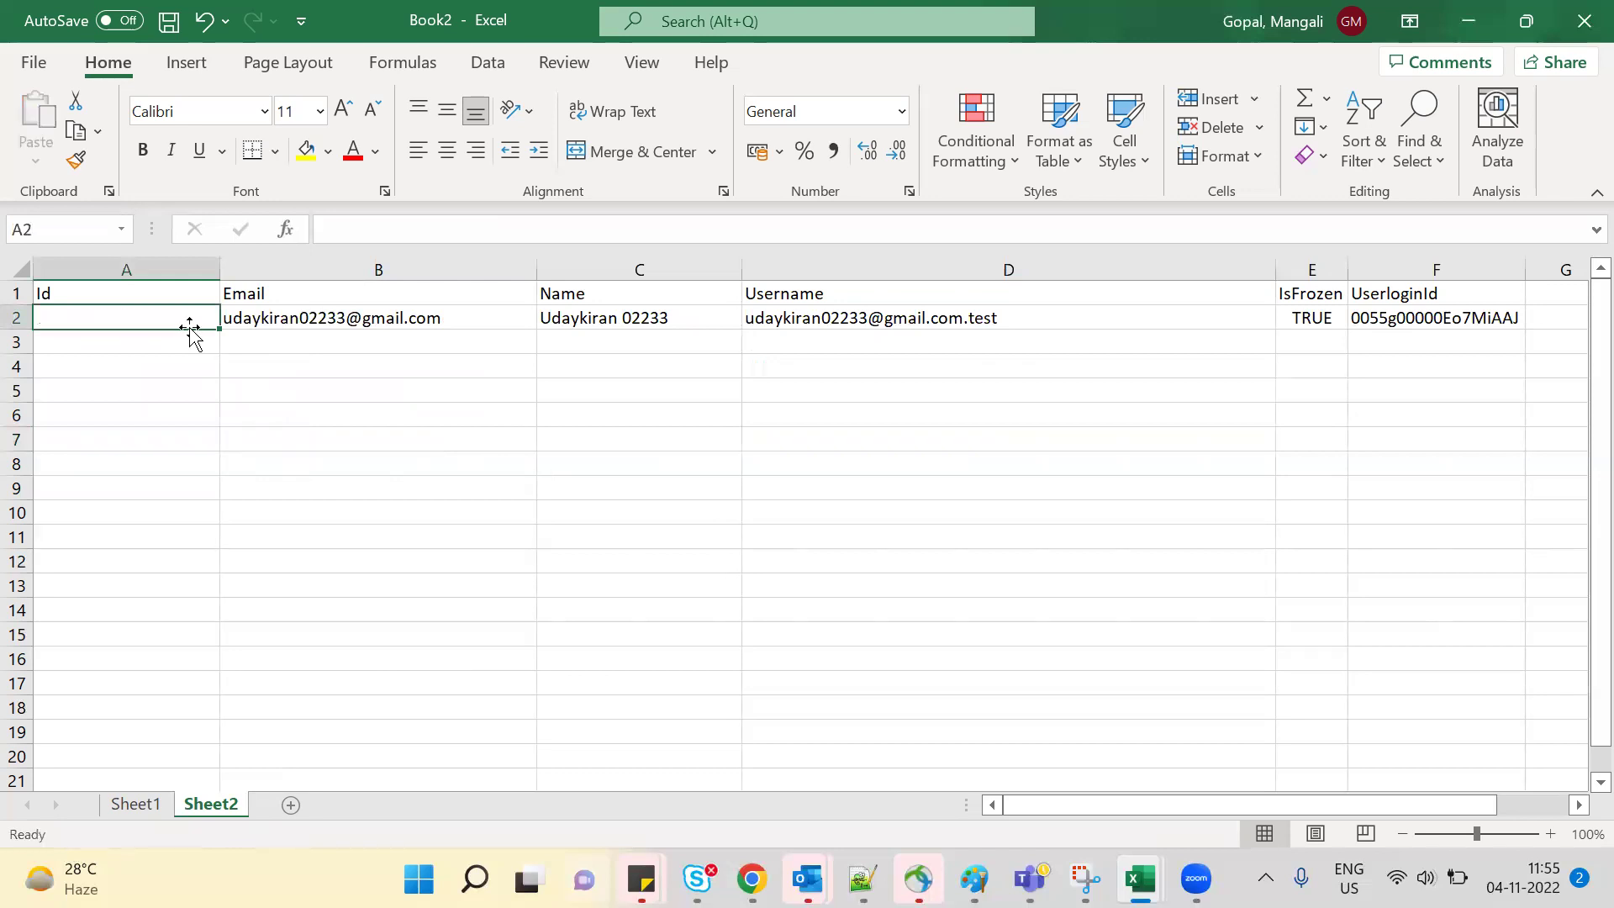
Step: Paste the UserLogin Id into Sheet2 A2 and check it against the UserloginId in F2
click(151, 806)
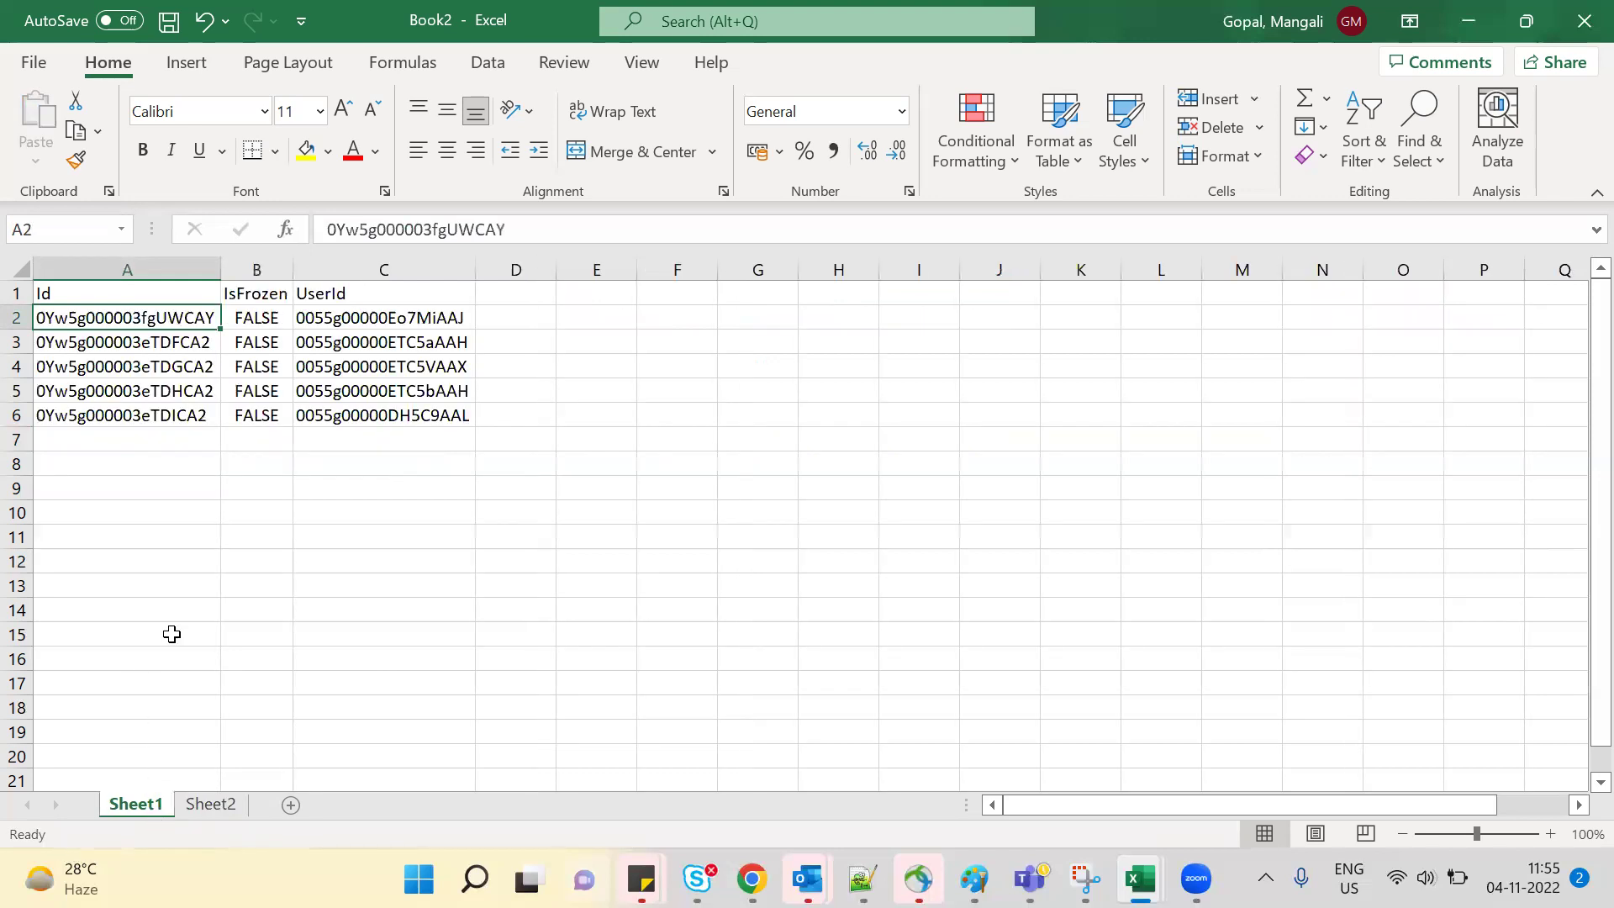
key(ctrl+c)
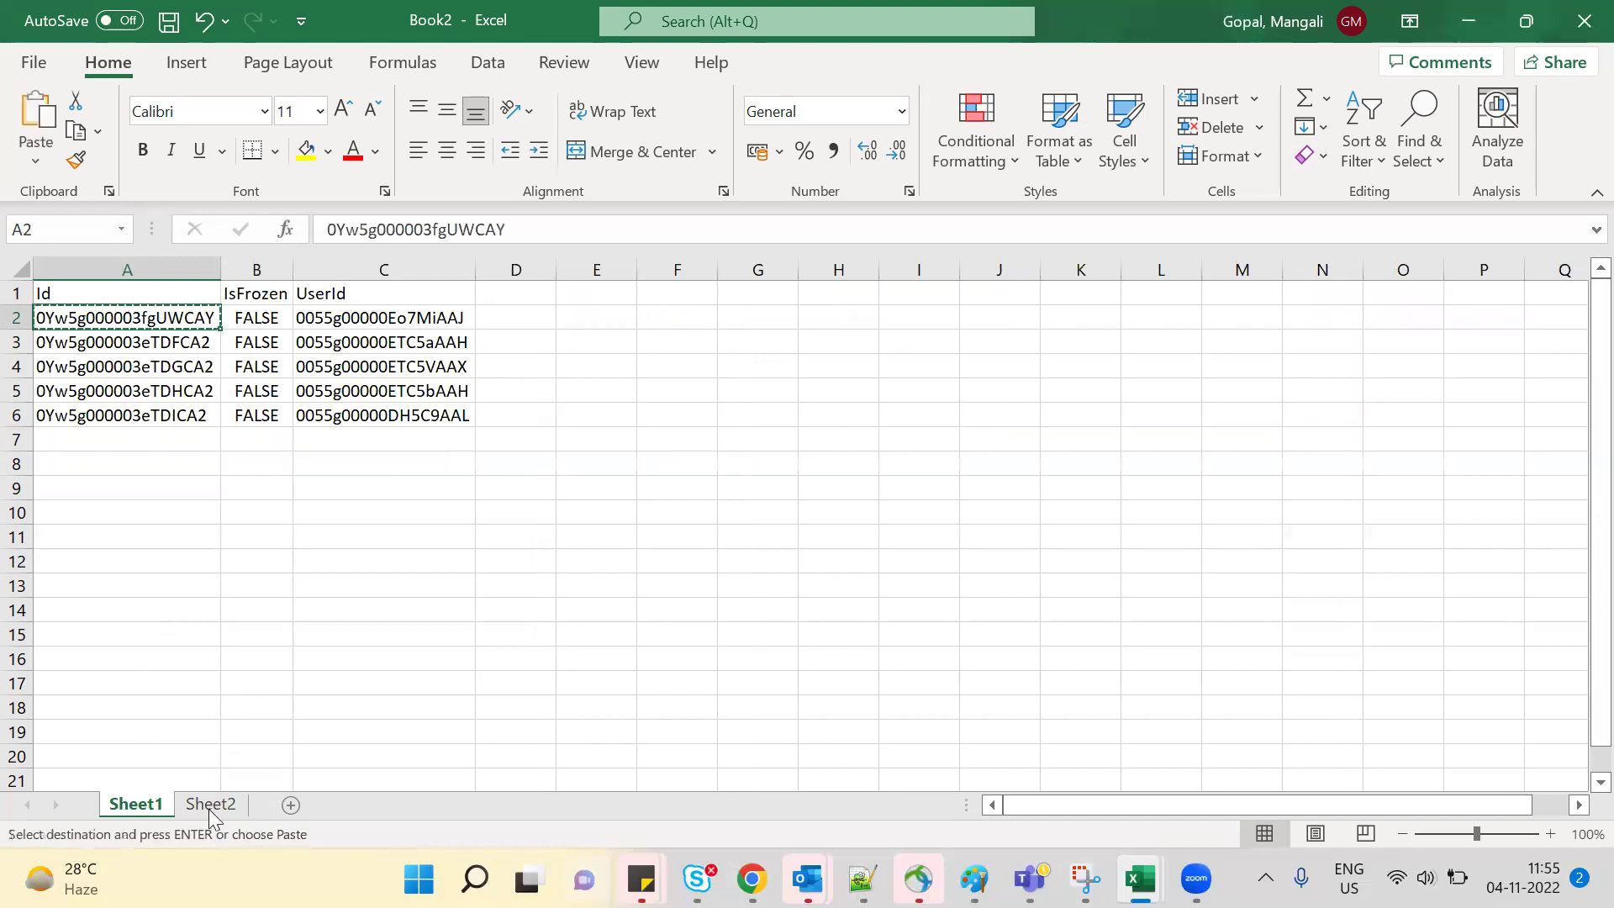
click(206, 805)
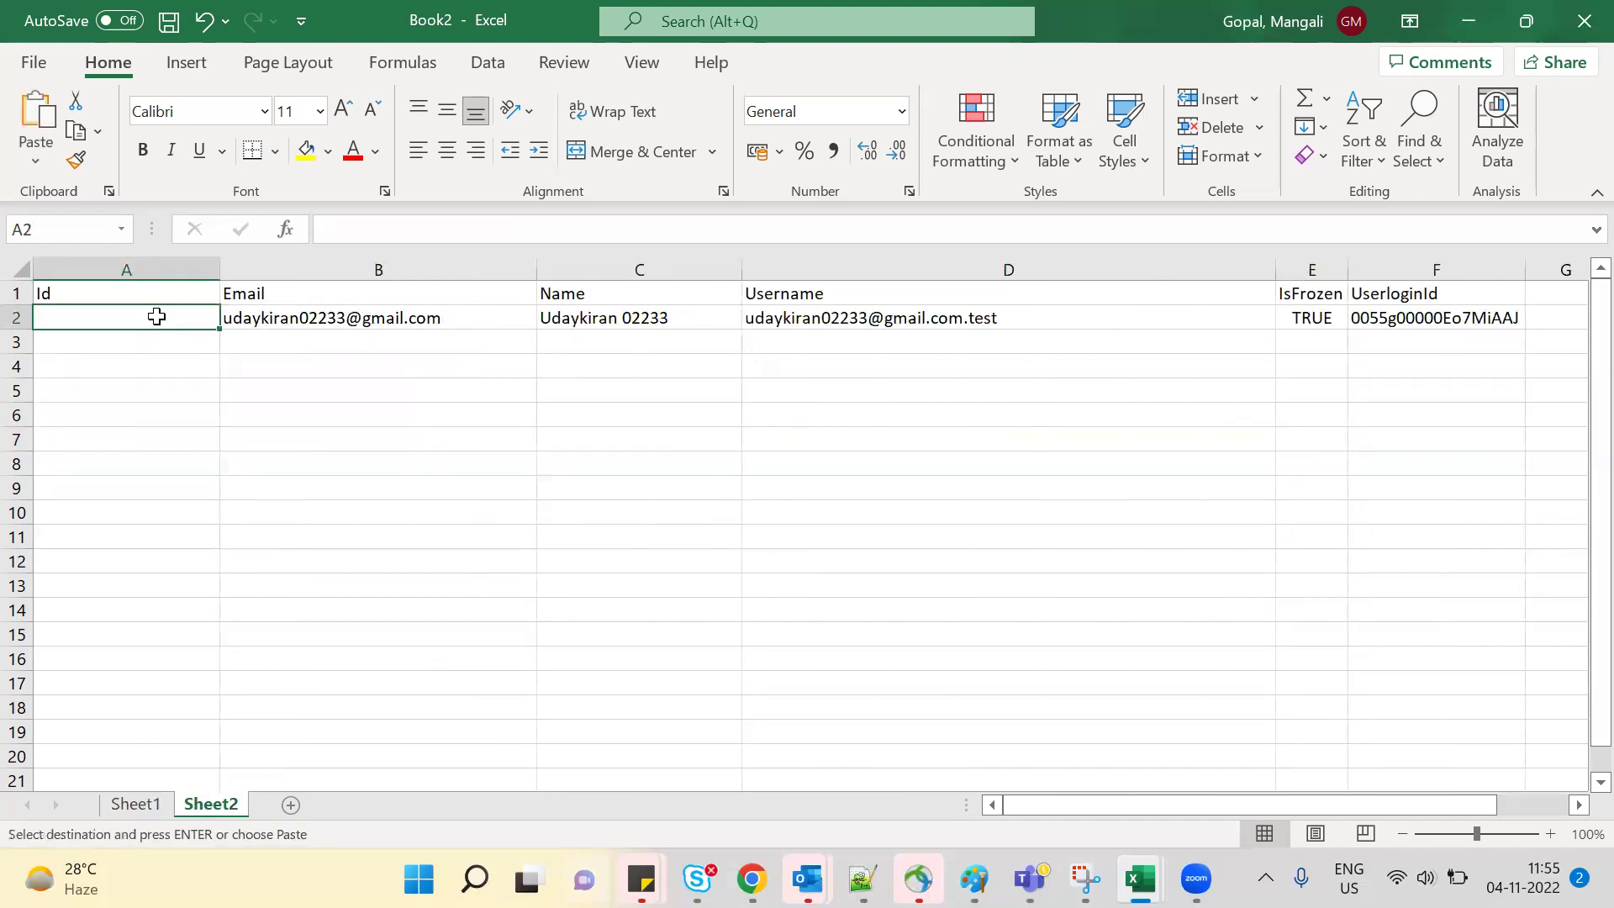
key(ctrl+v)
click(353, 563)
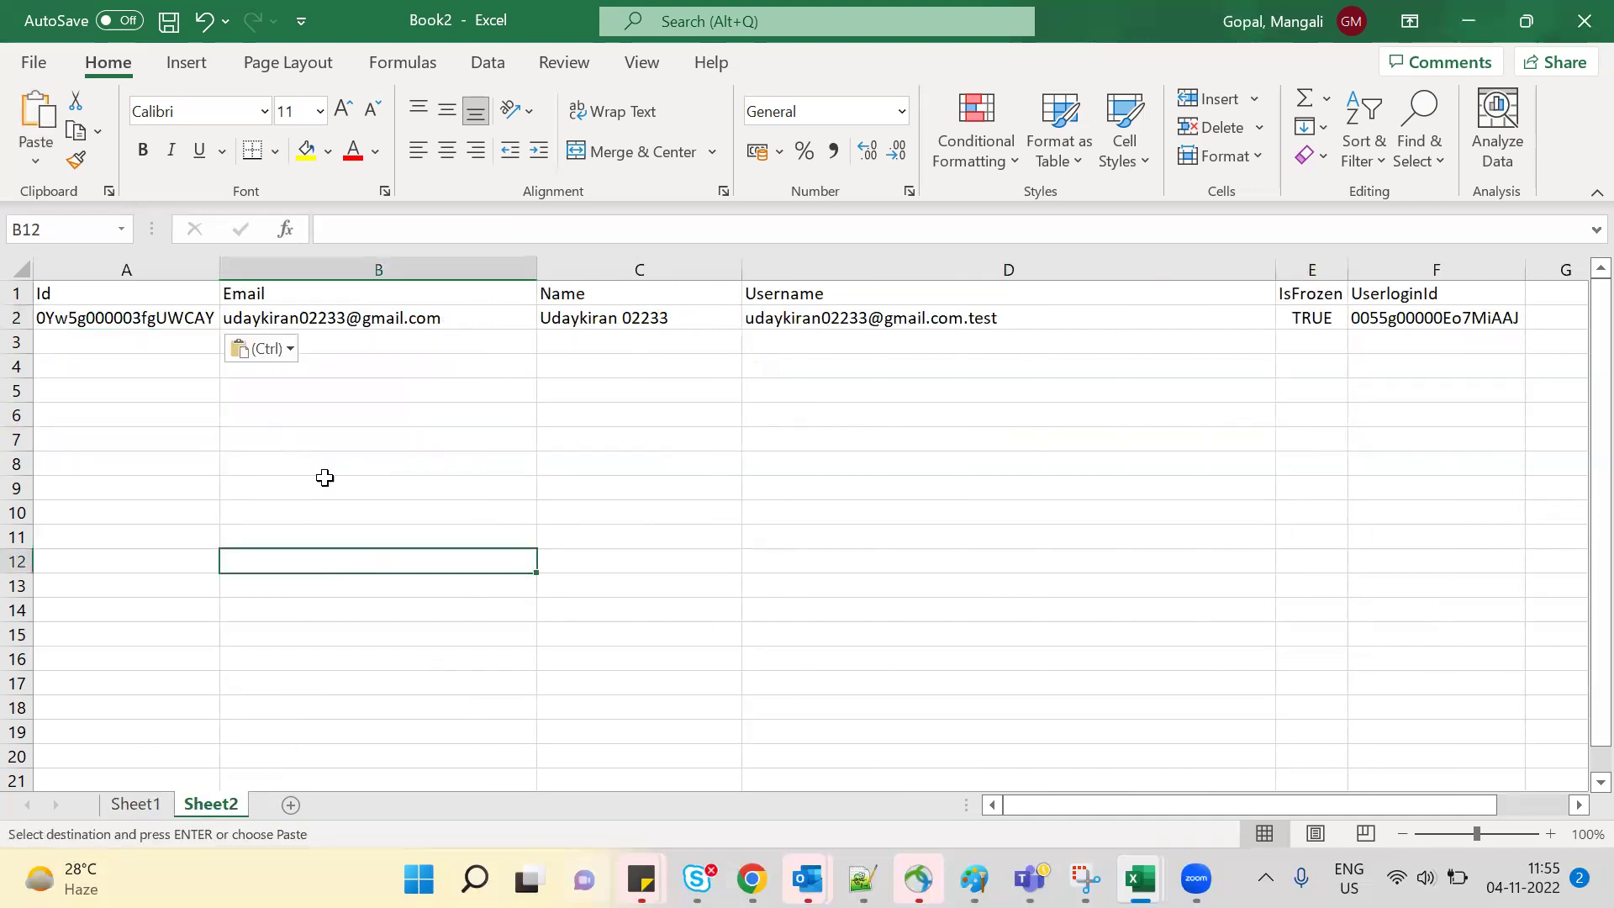
click(129, 322)
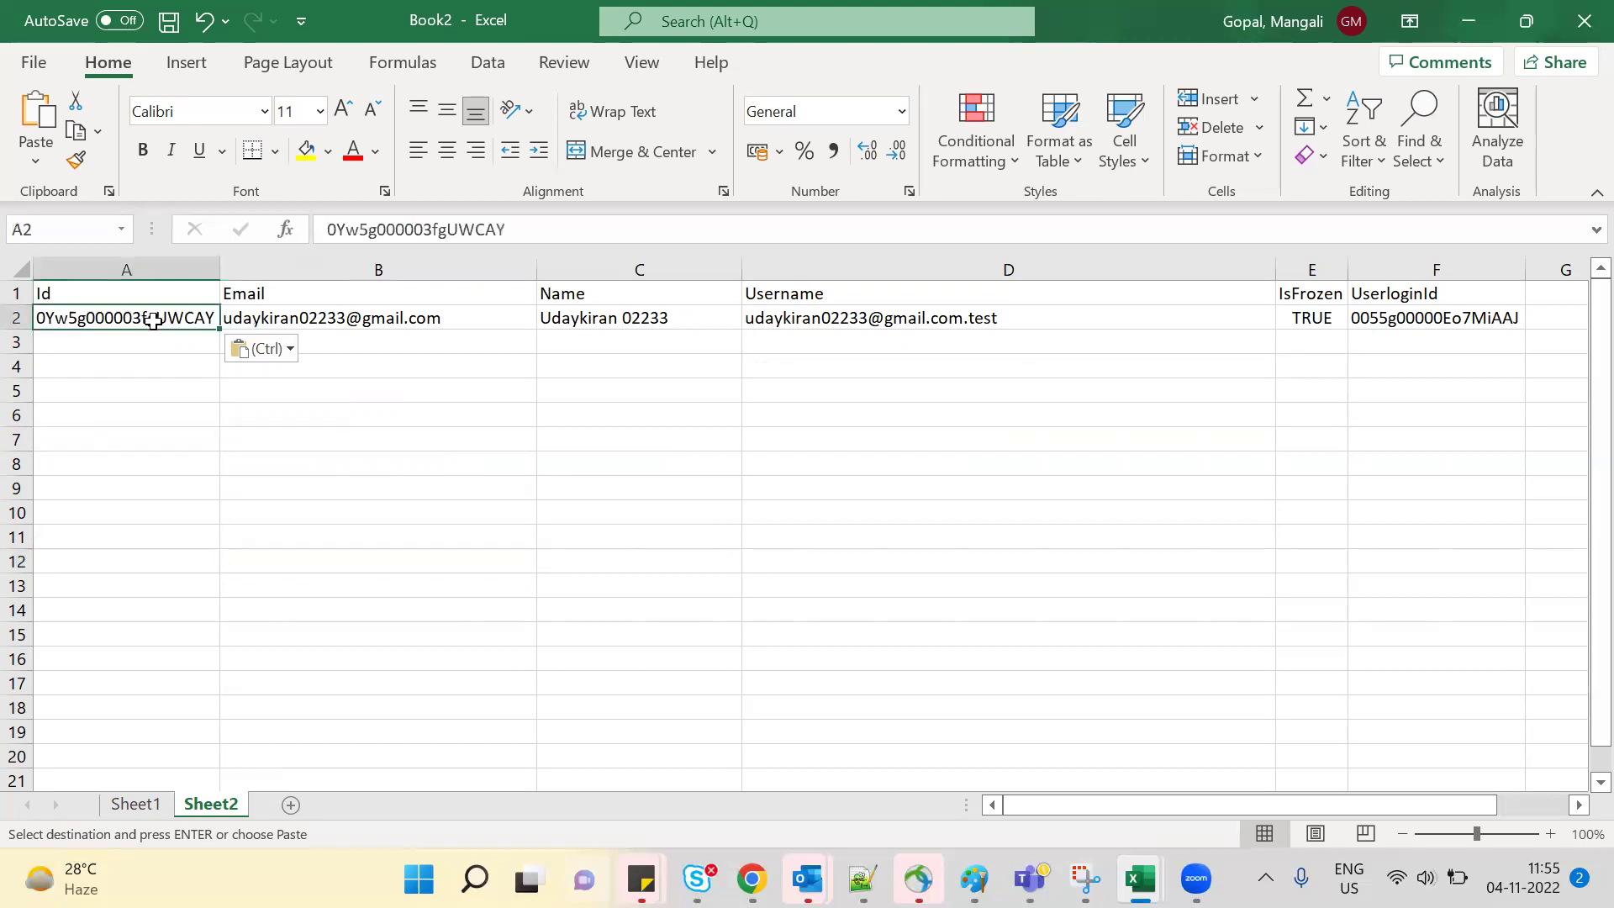
click(1411, 327)
click(988, 554)
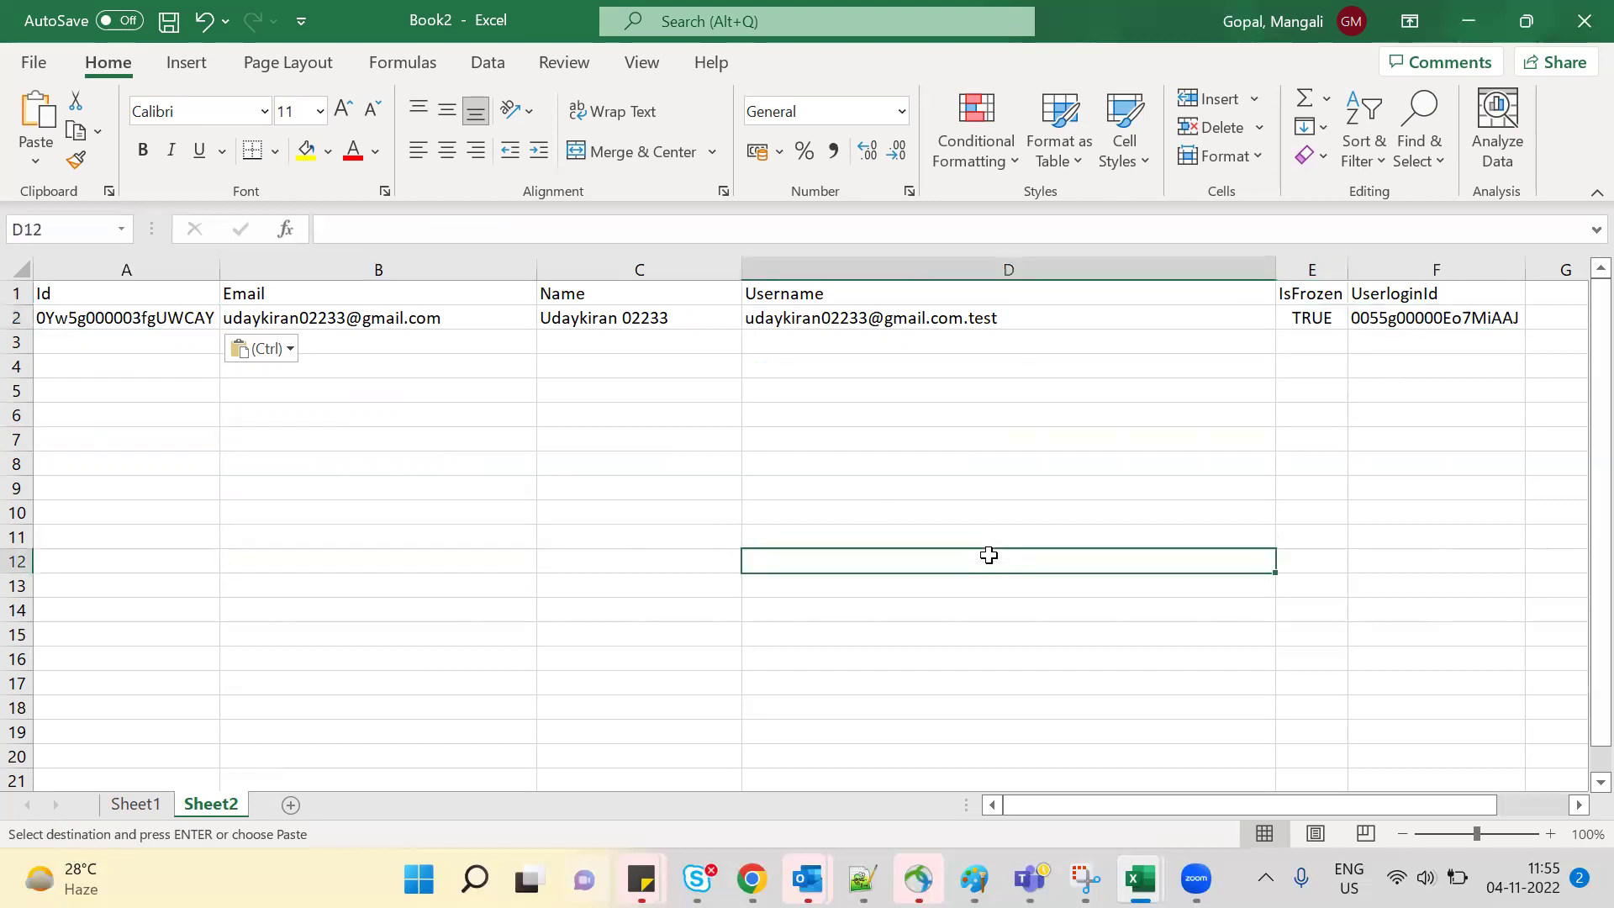
Step: Copy the header and user rows A1:F2 for import
drag(67, 294, 1459, 318)
key(ctrl+c)
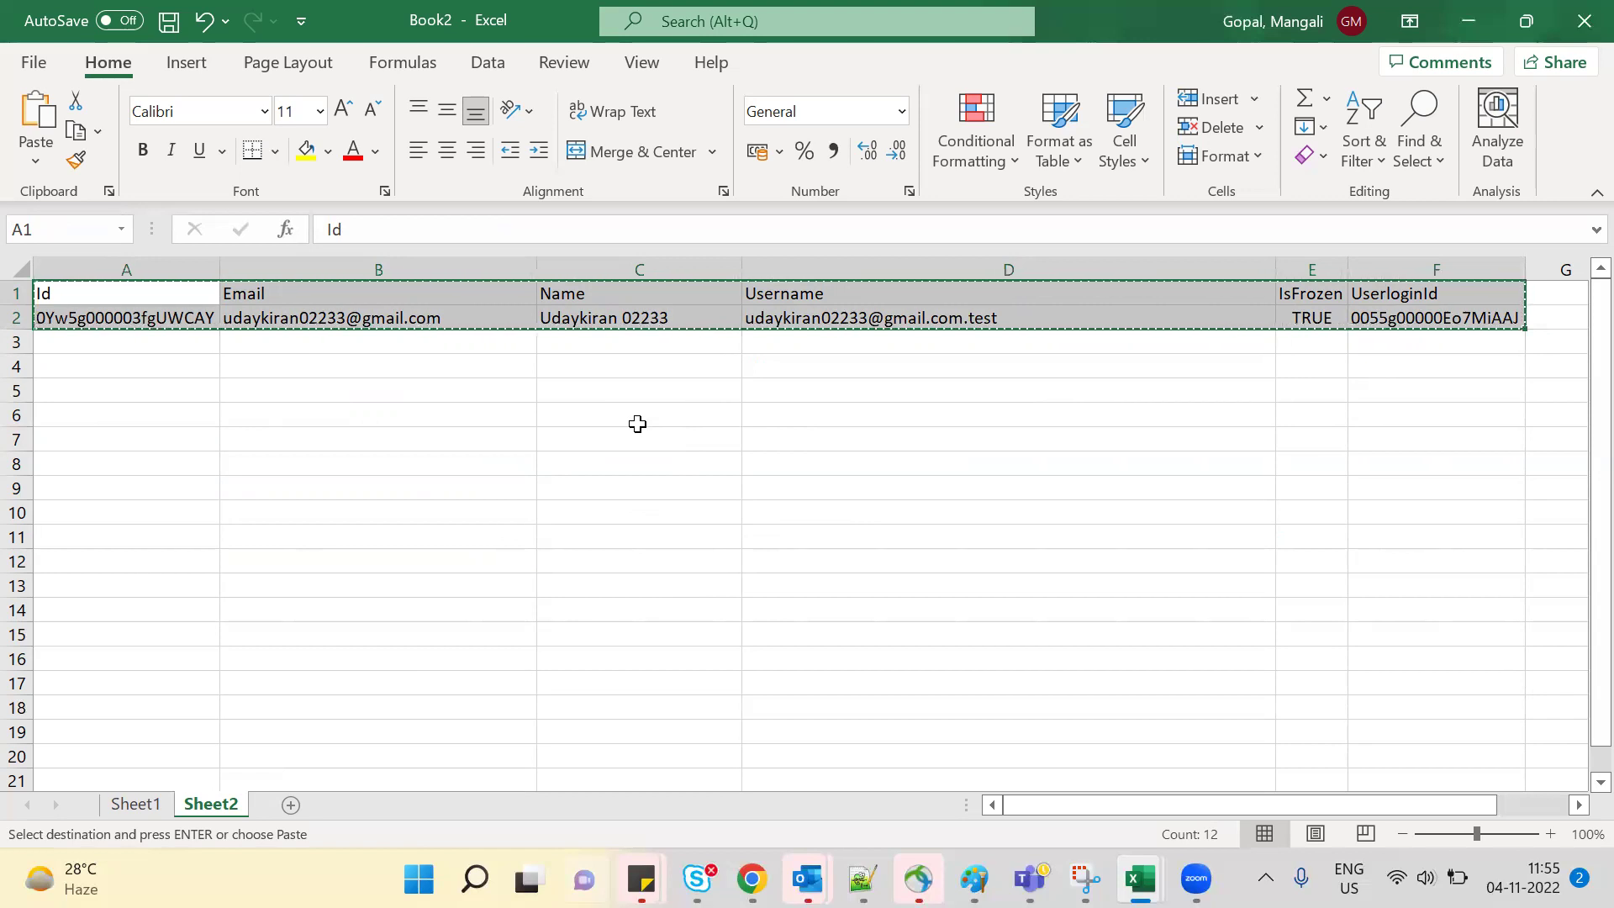
key(alt+Tab)
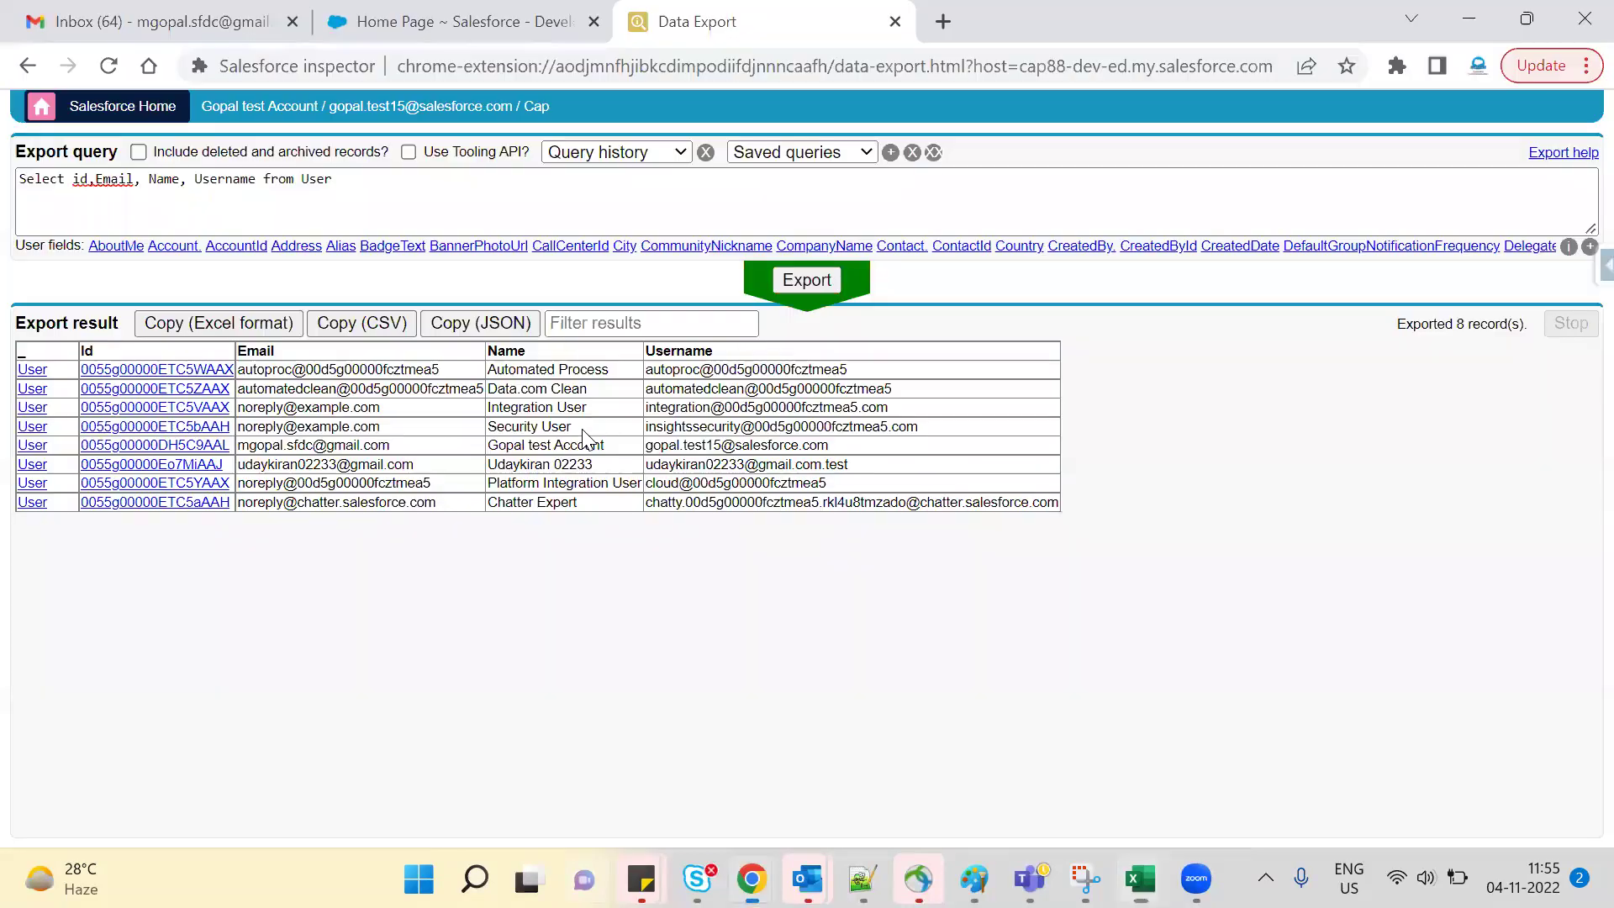
Step: Open the Users list in a new tab and view the target CFO user's detail record
click(470, 20)
scroll(180, 708, down, 4)
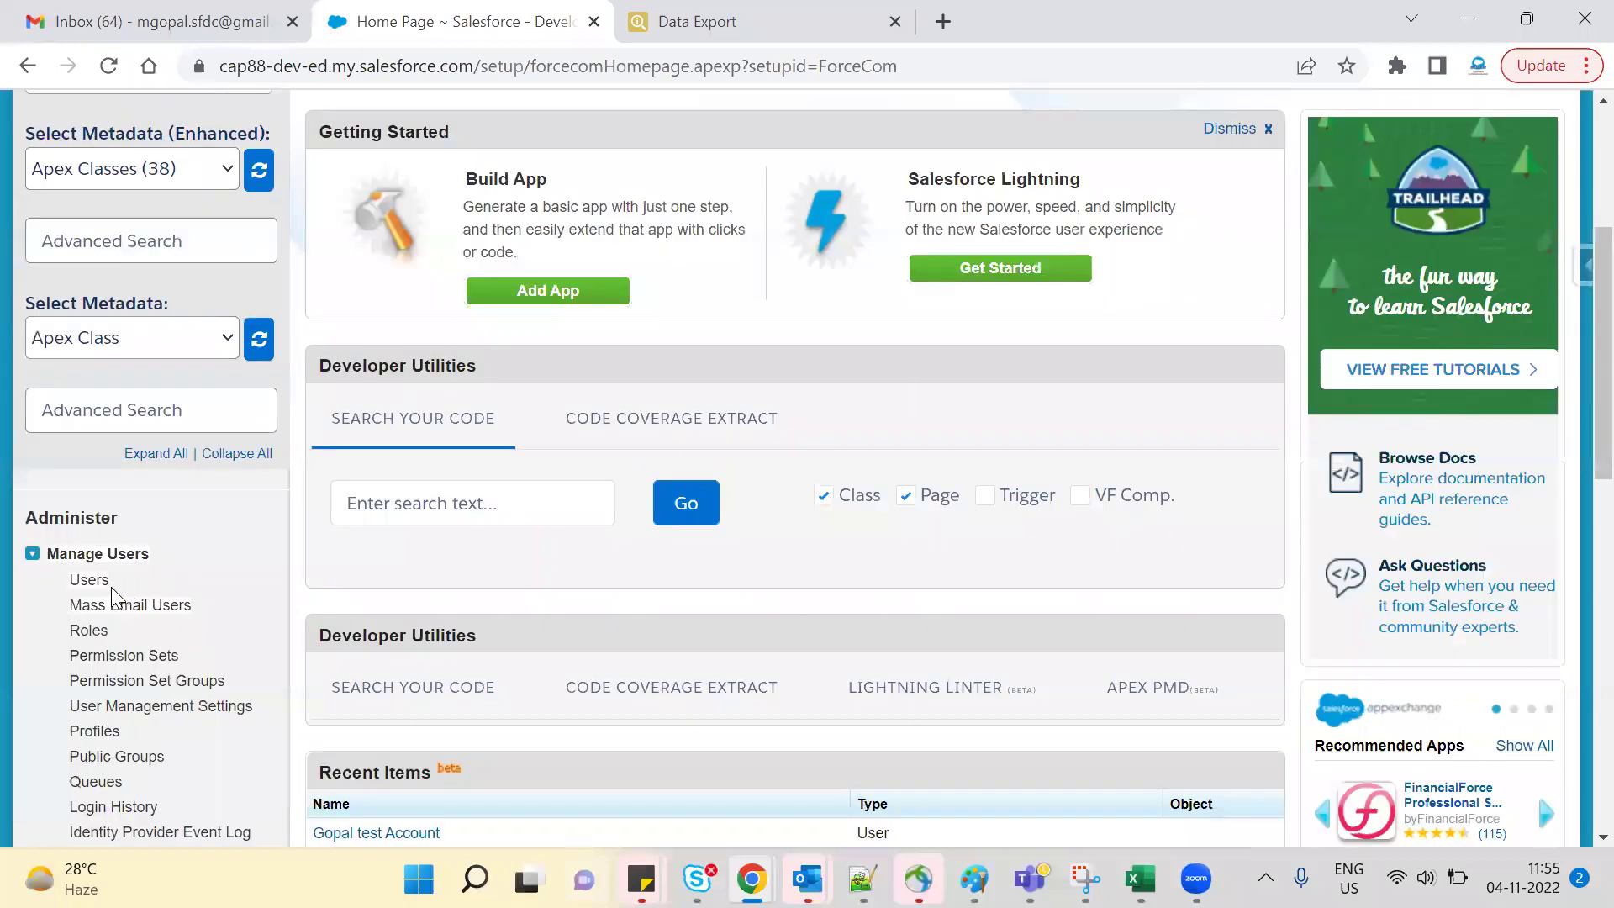
right_click(99, 582)
click(241, 381)
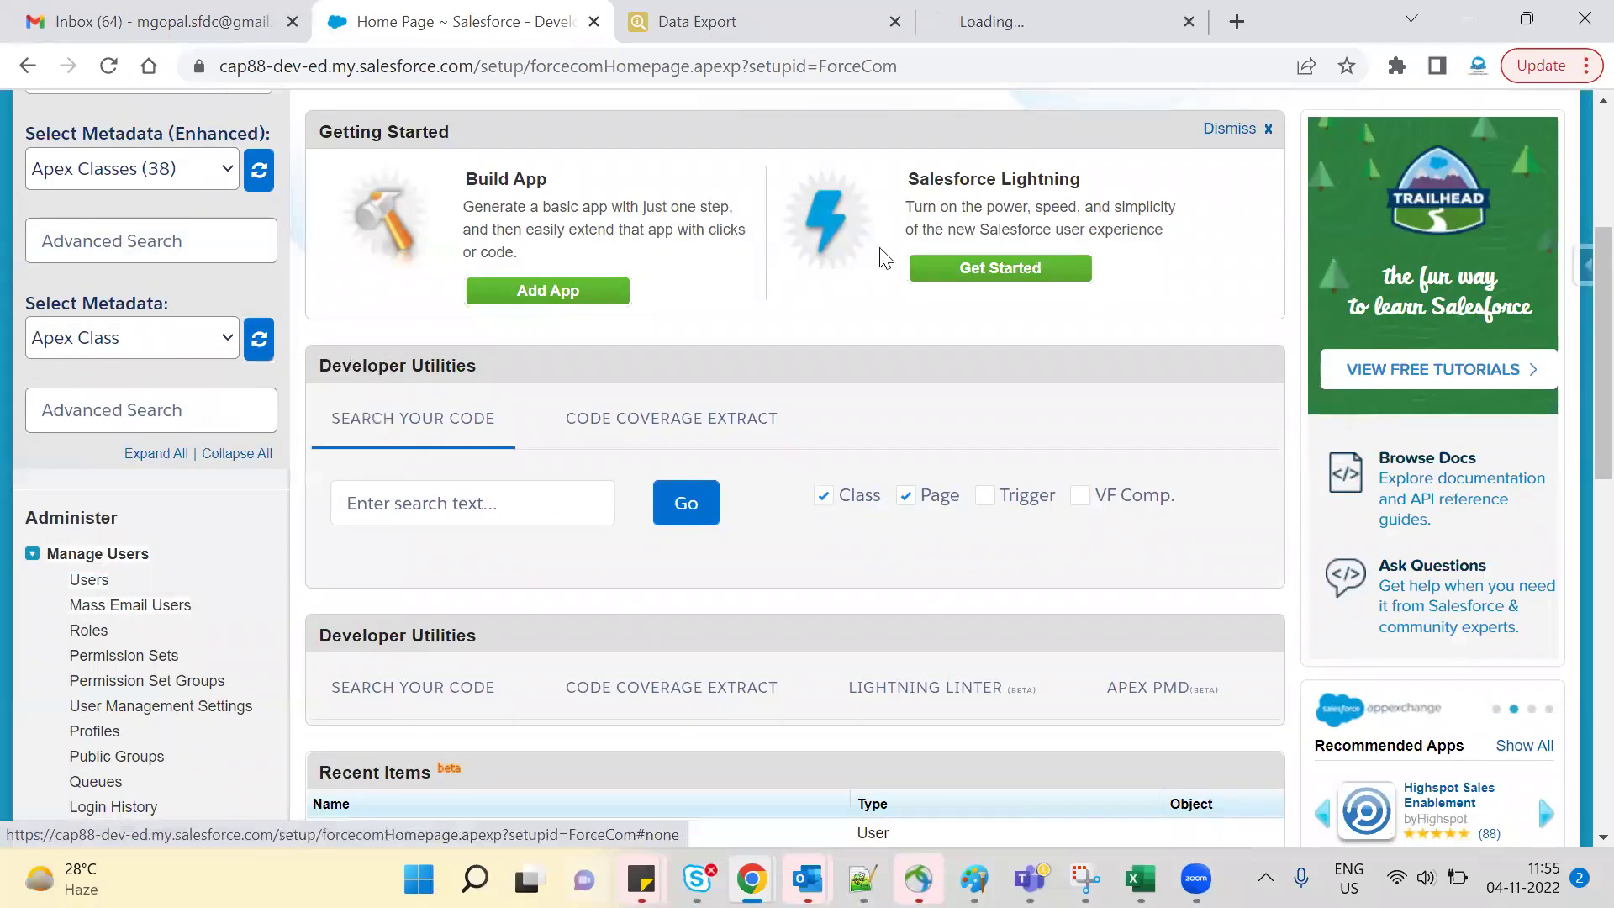
click(1008, 21)
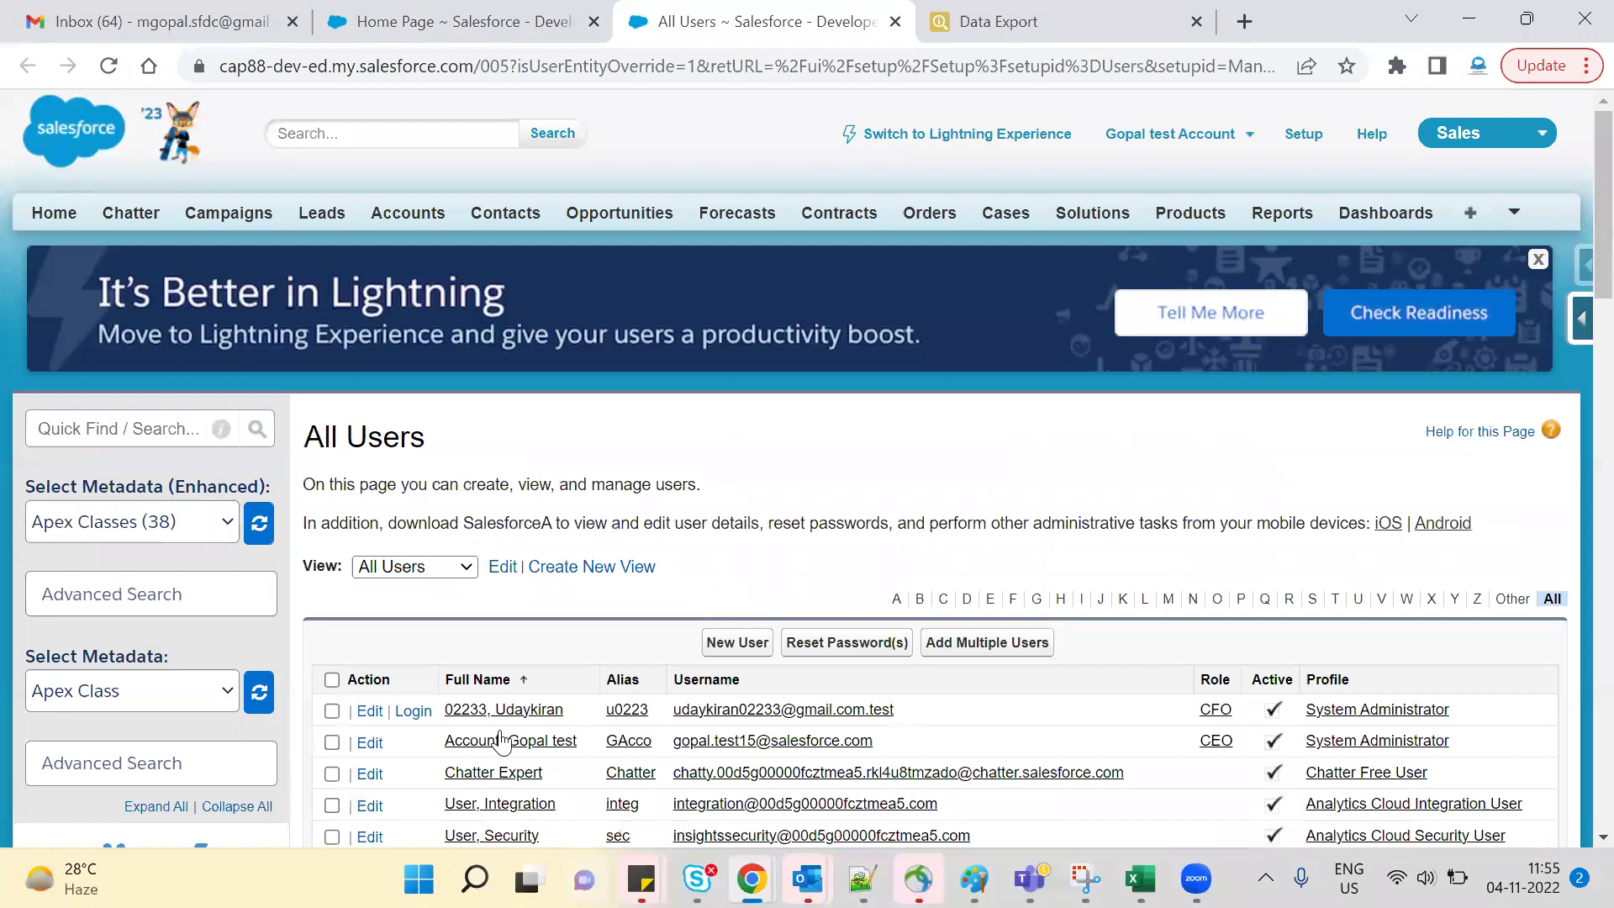
click(502, 711)
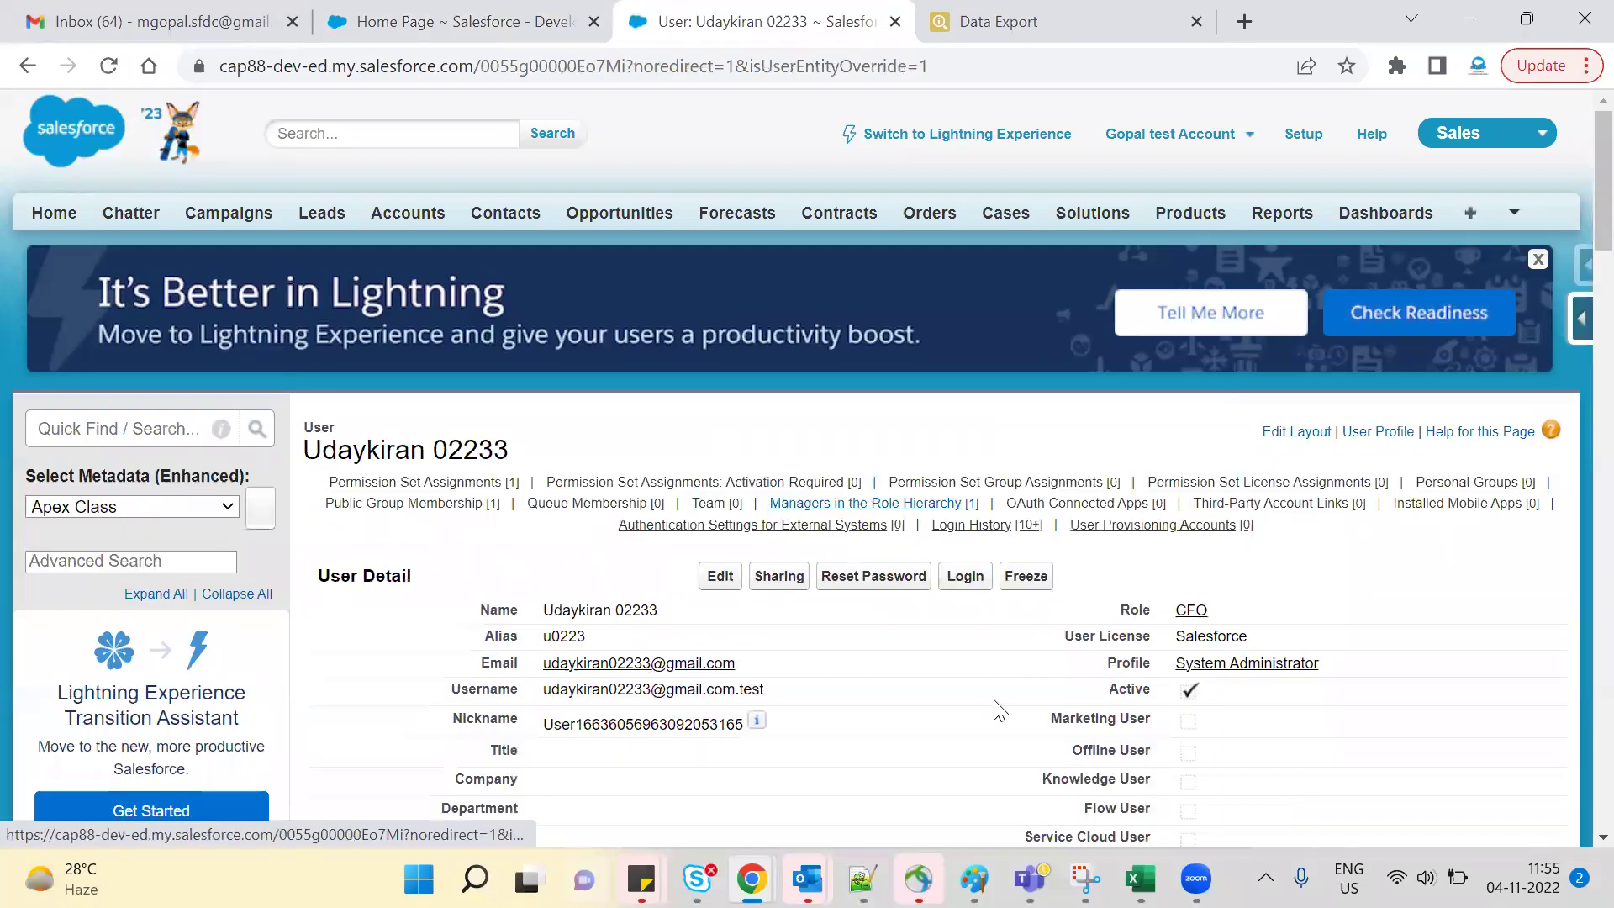
scroll(1000, 710, down, 3)
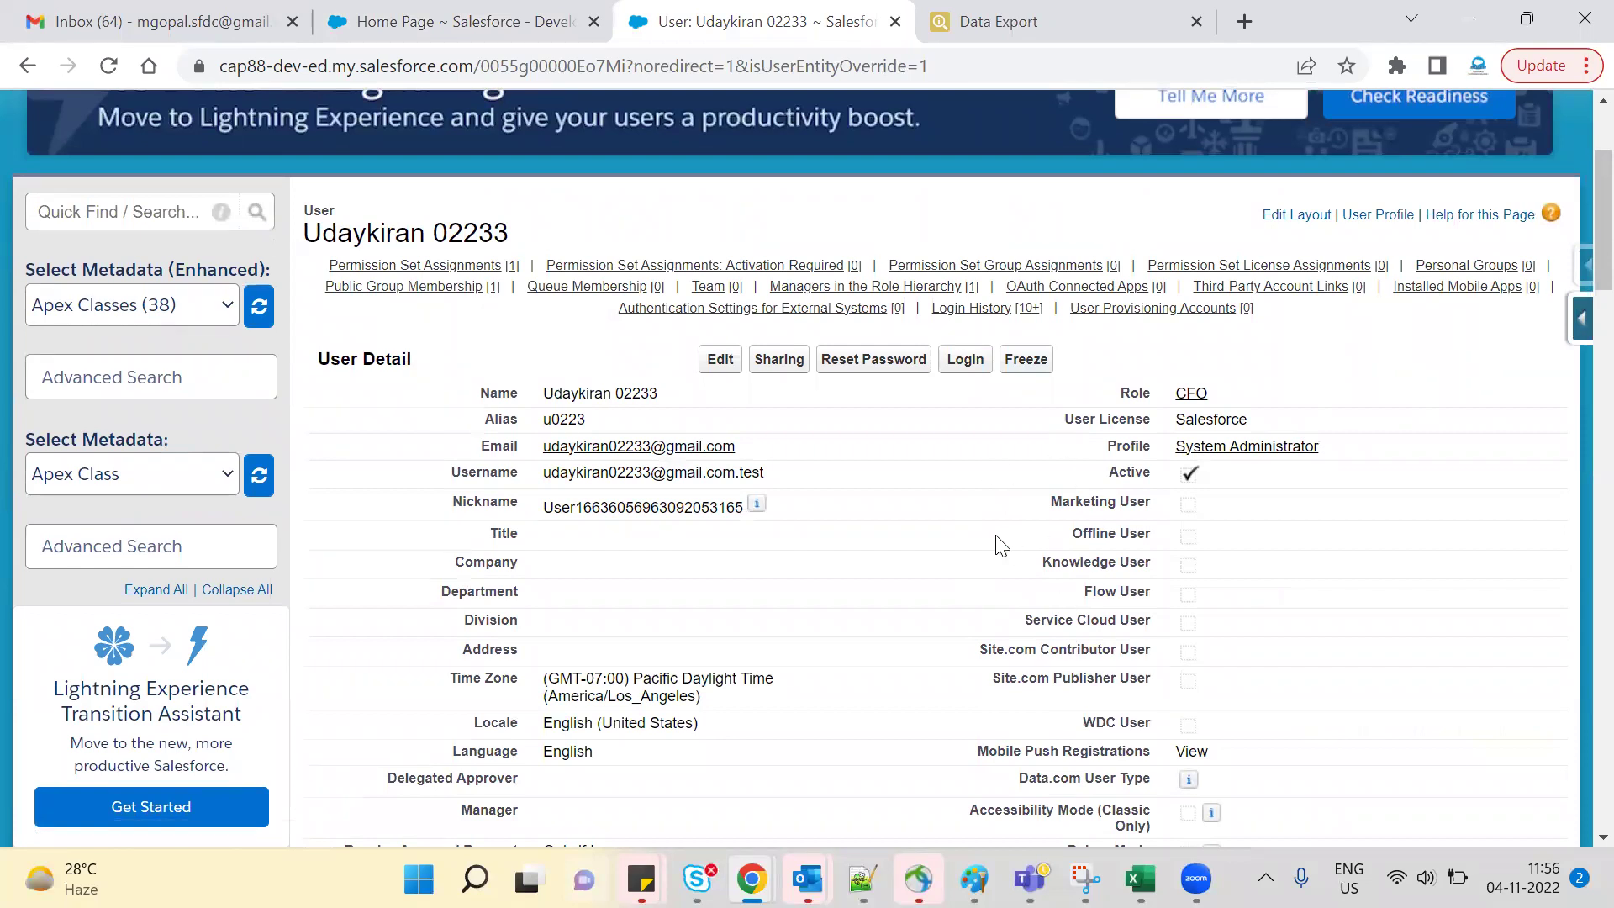
scroll(998, 542, up, 1)
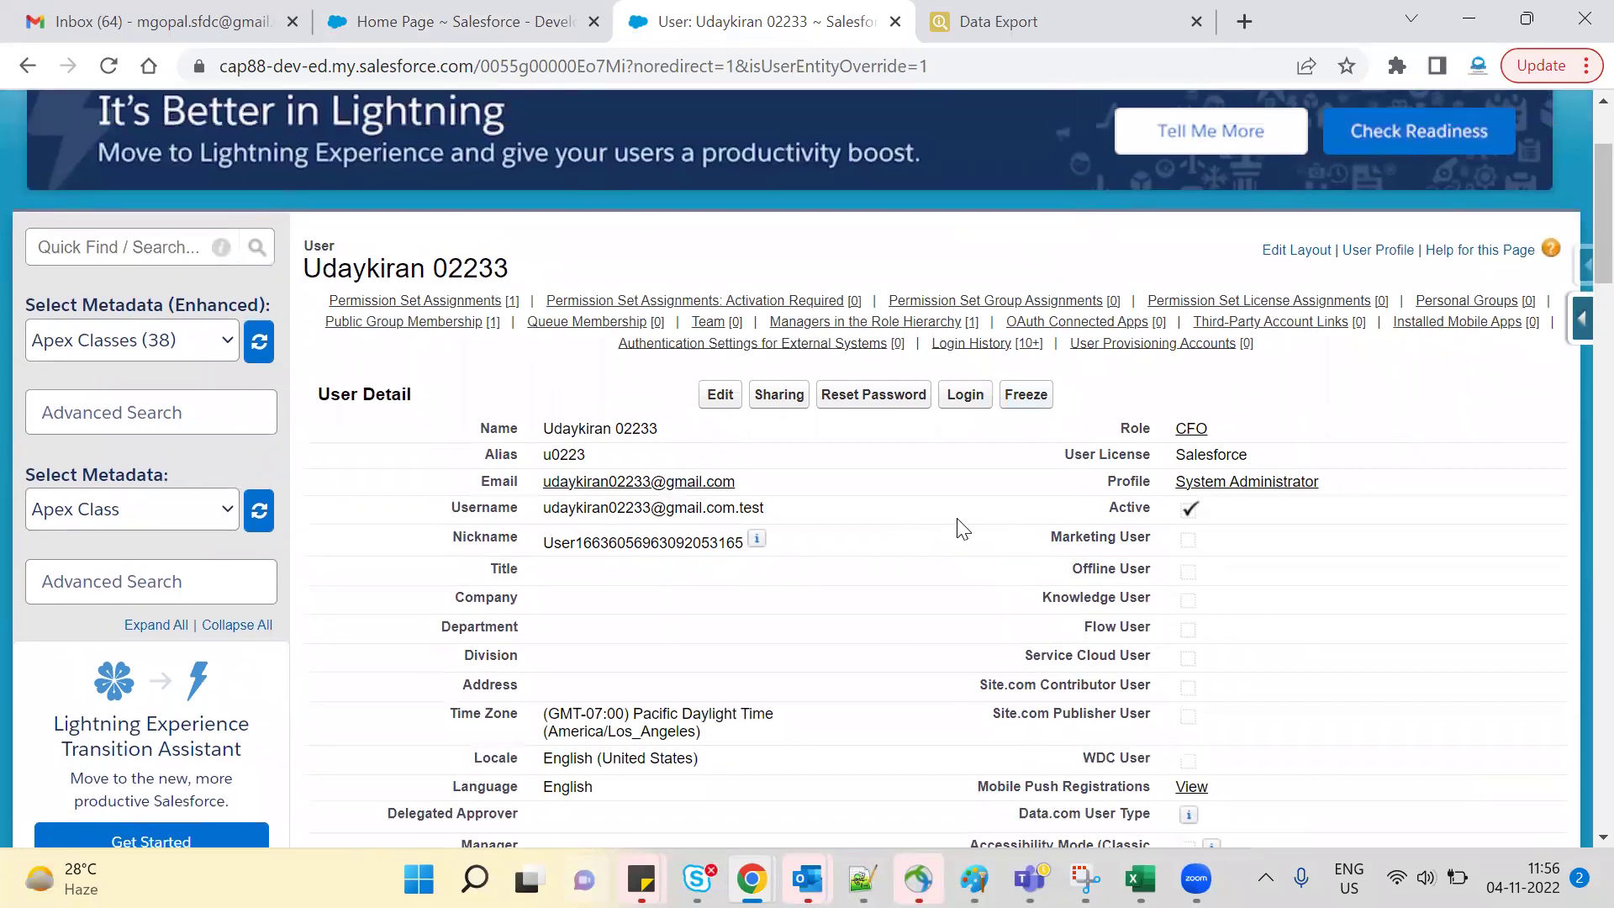
Step: Start a Data Import with action Update on the UserLogin object
click(998, 21)
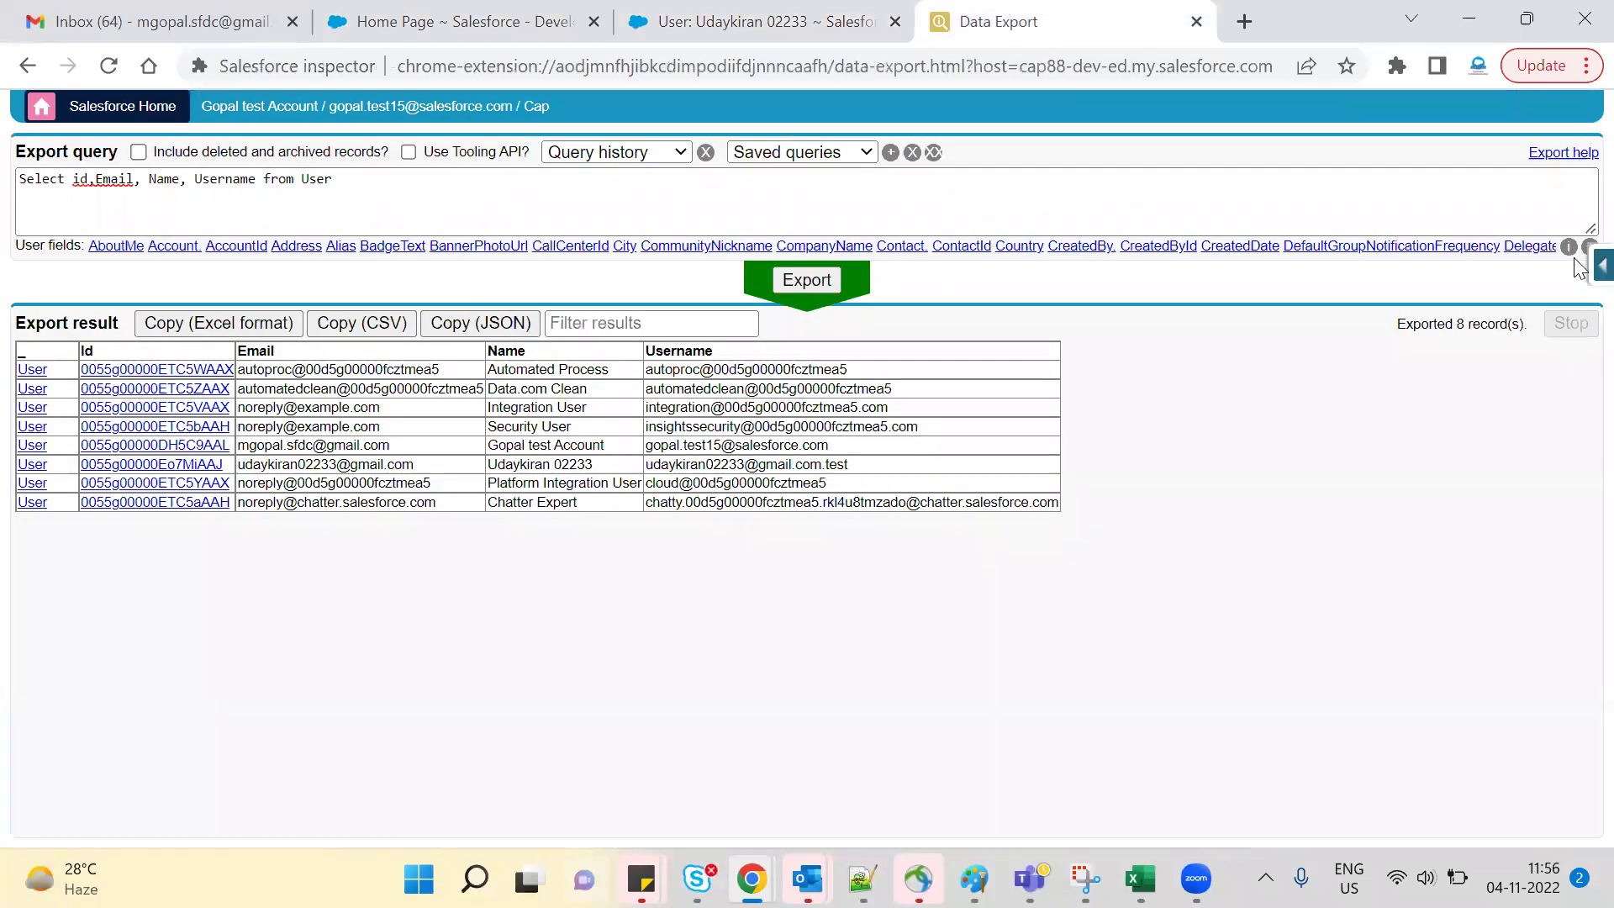
click(1601, 265)
click(1495, 717)
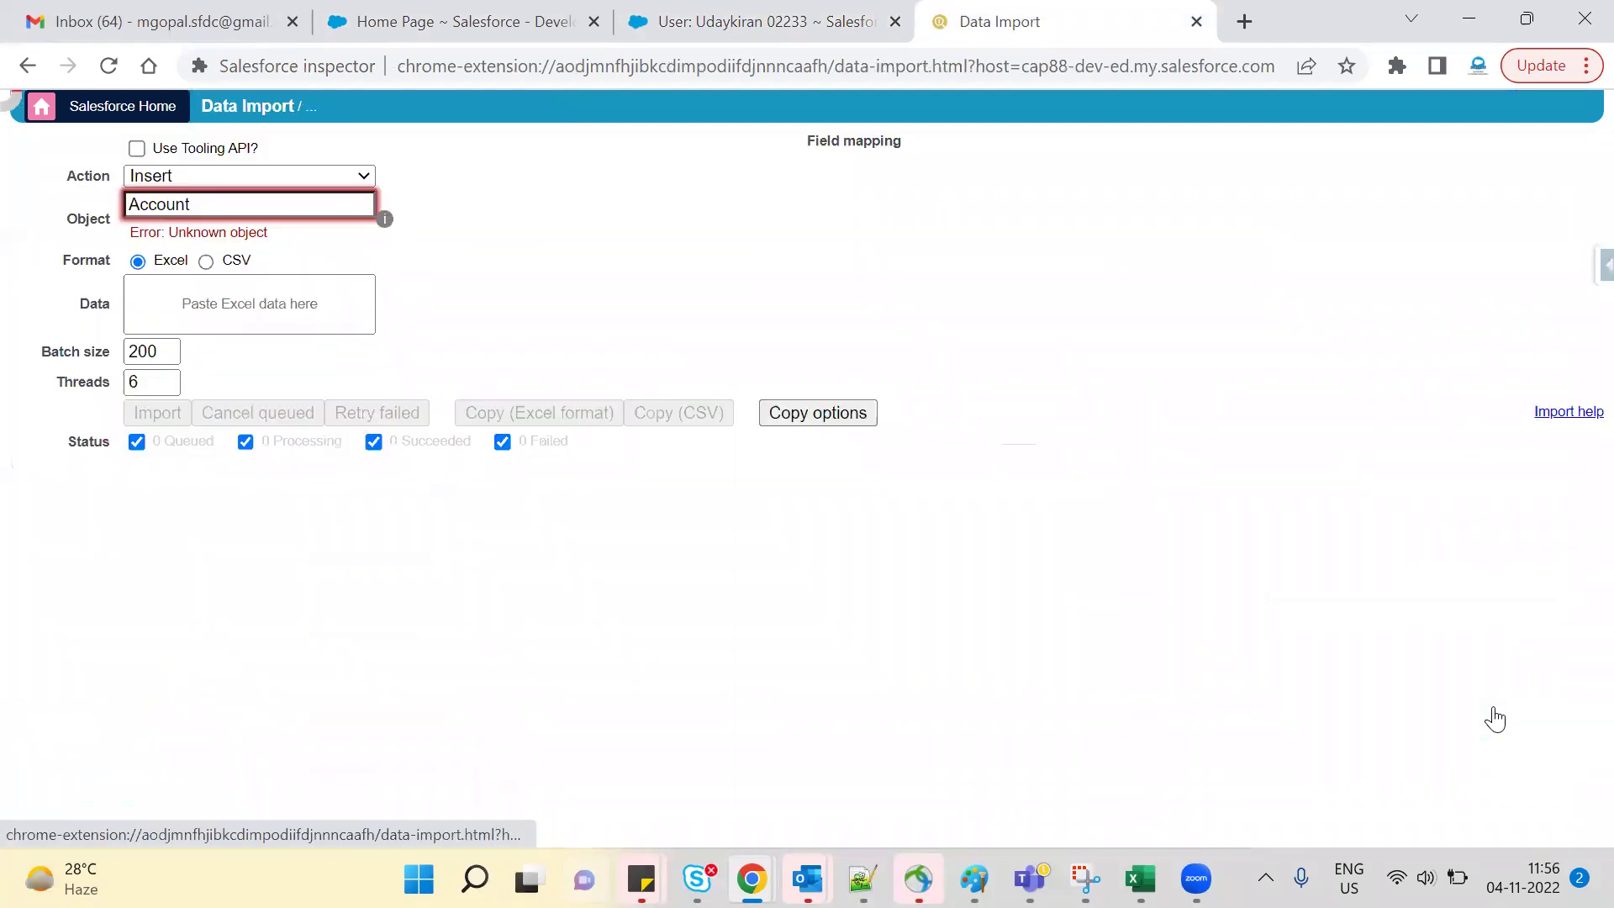
click(252, 176)
click(215, 218)
click(262, 206)
key(ctrl+a)
key(BackSpace)
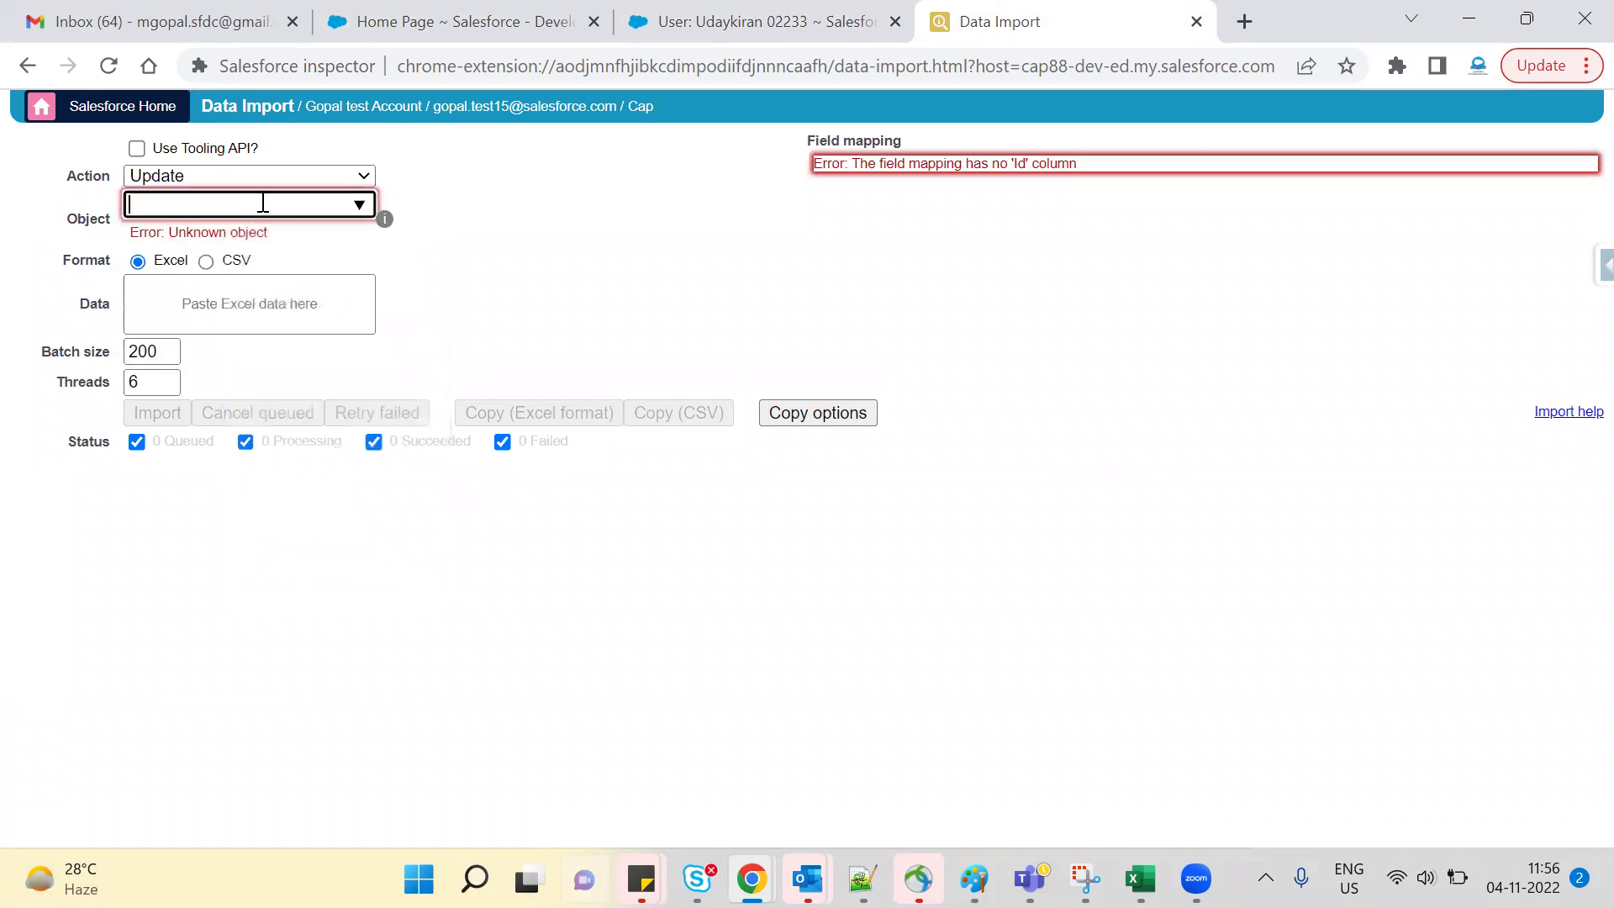
text(use)
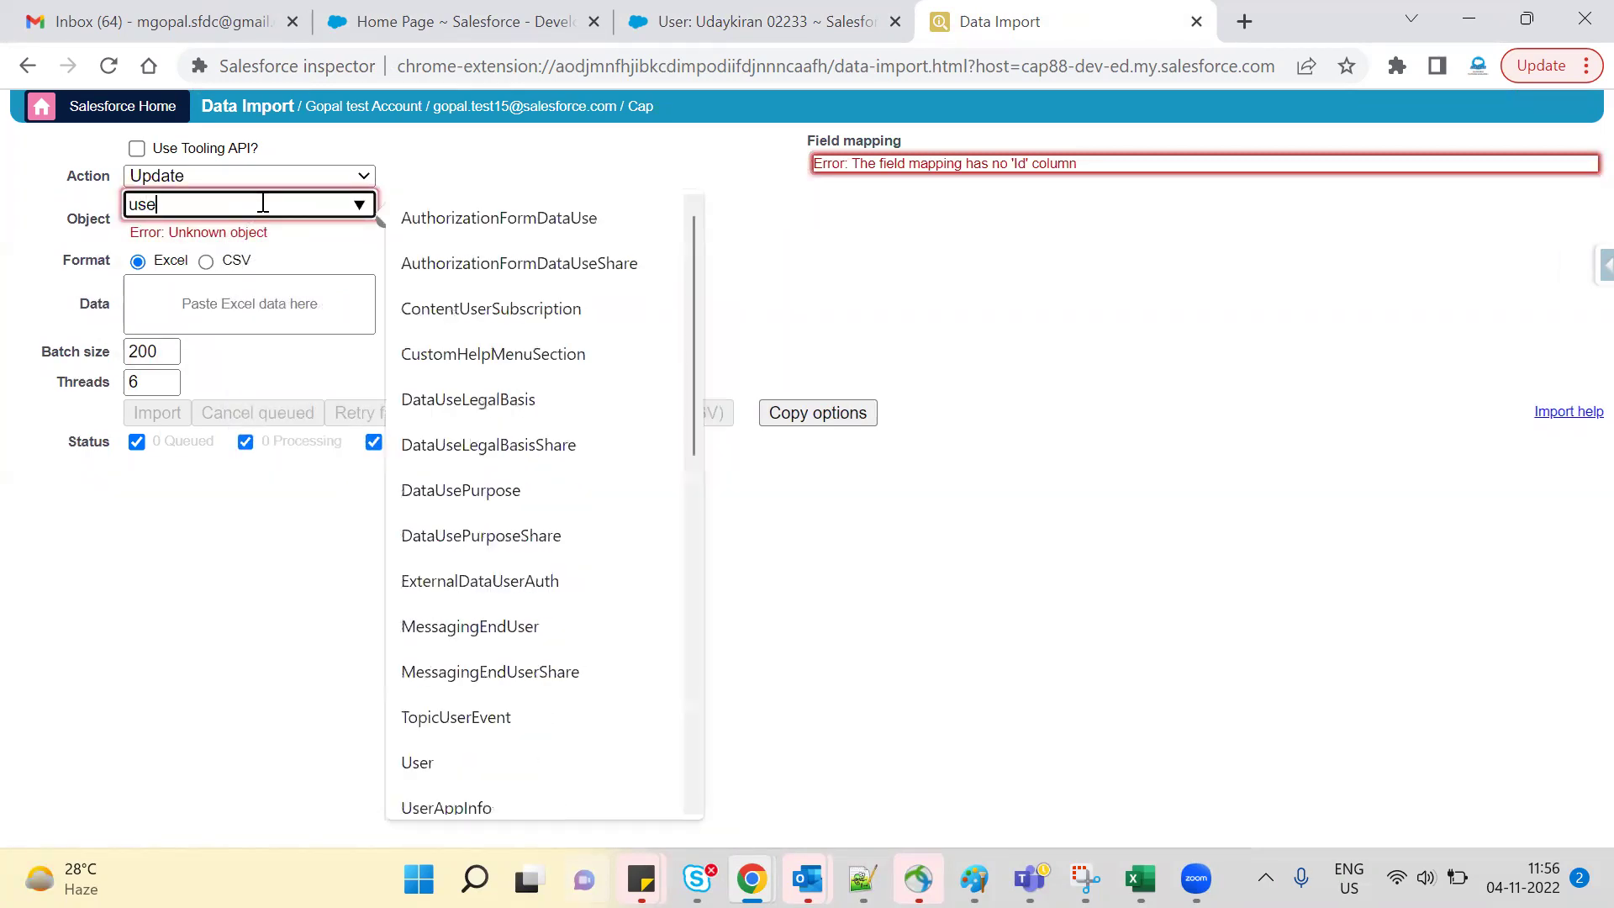
text(r login)
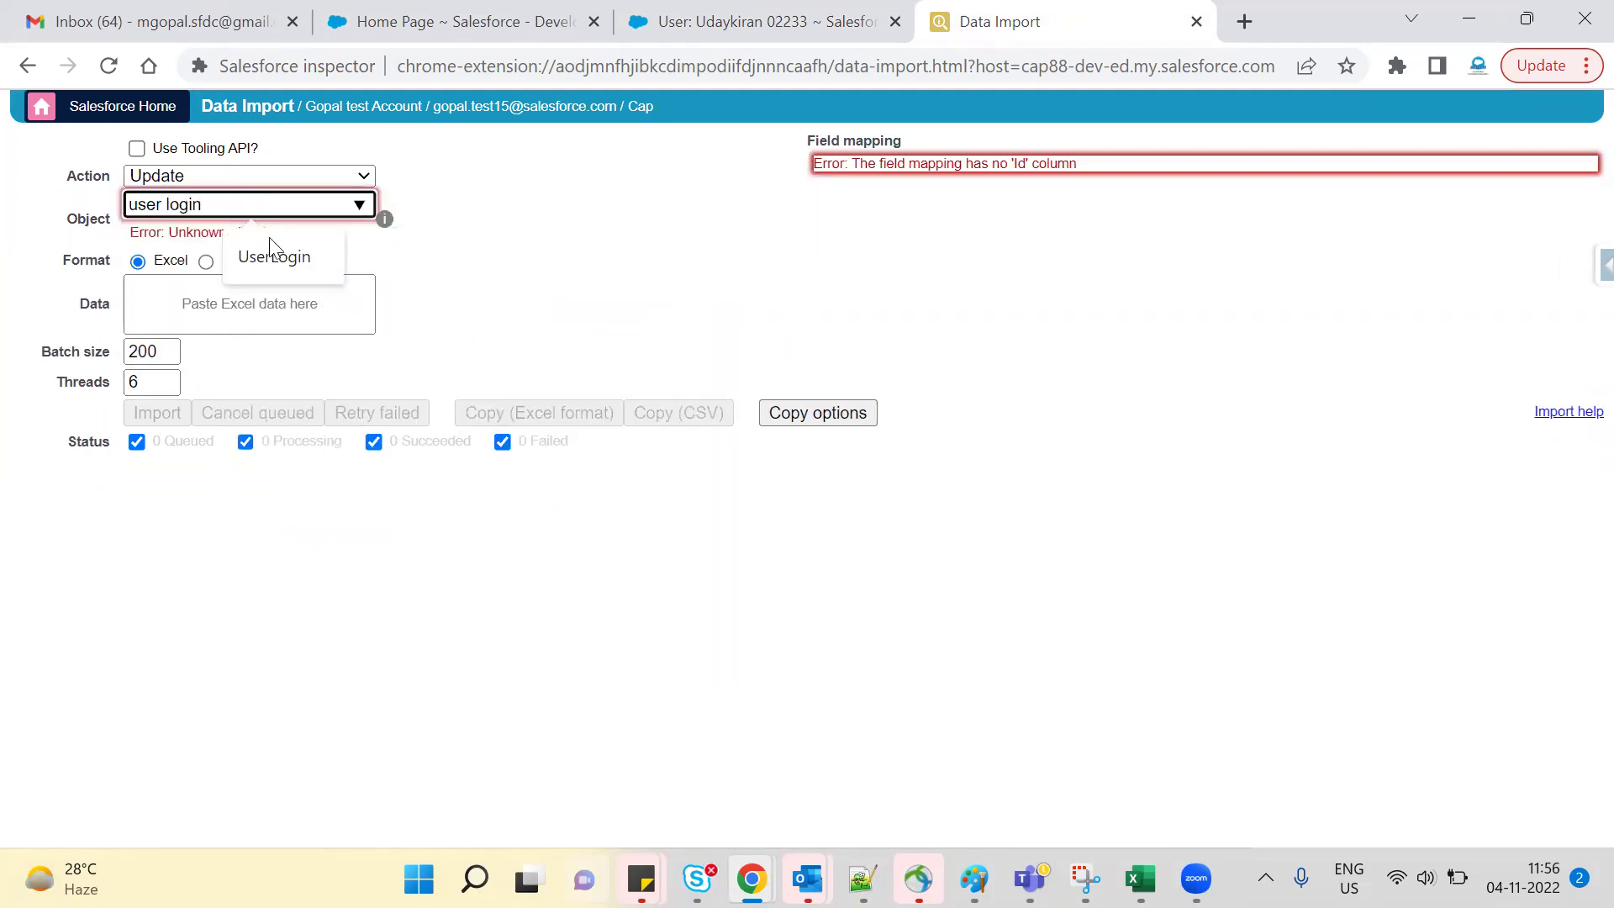
click(274, 257)
Step: Paste the Excel rows as data and skip the Email, Name, Username and UserloginId columns
click(331, 269)
key(ctrl+v)
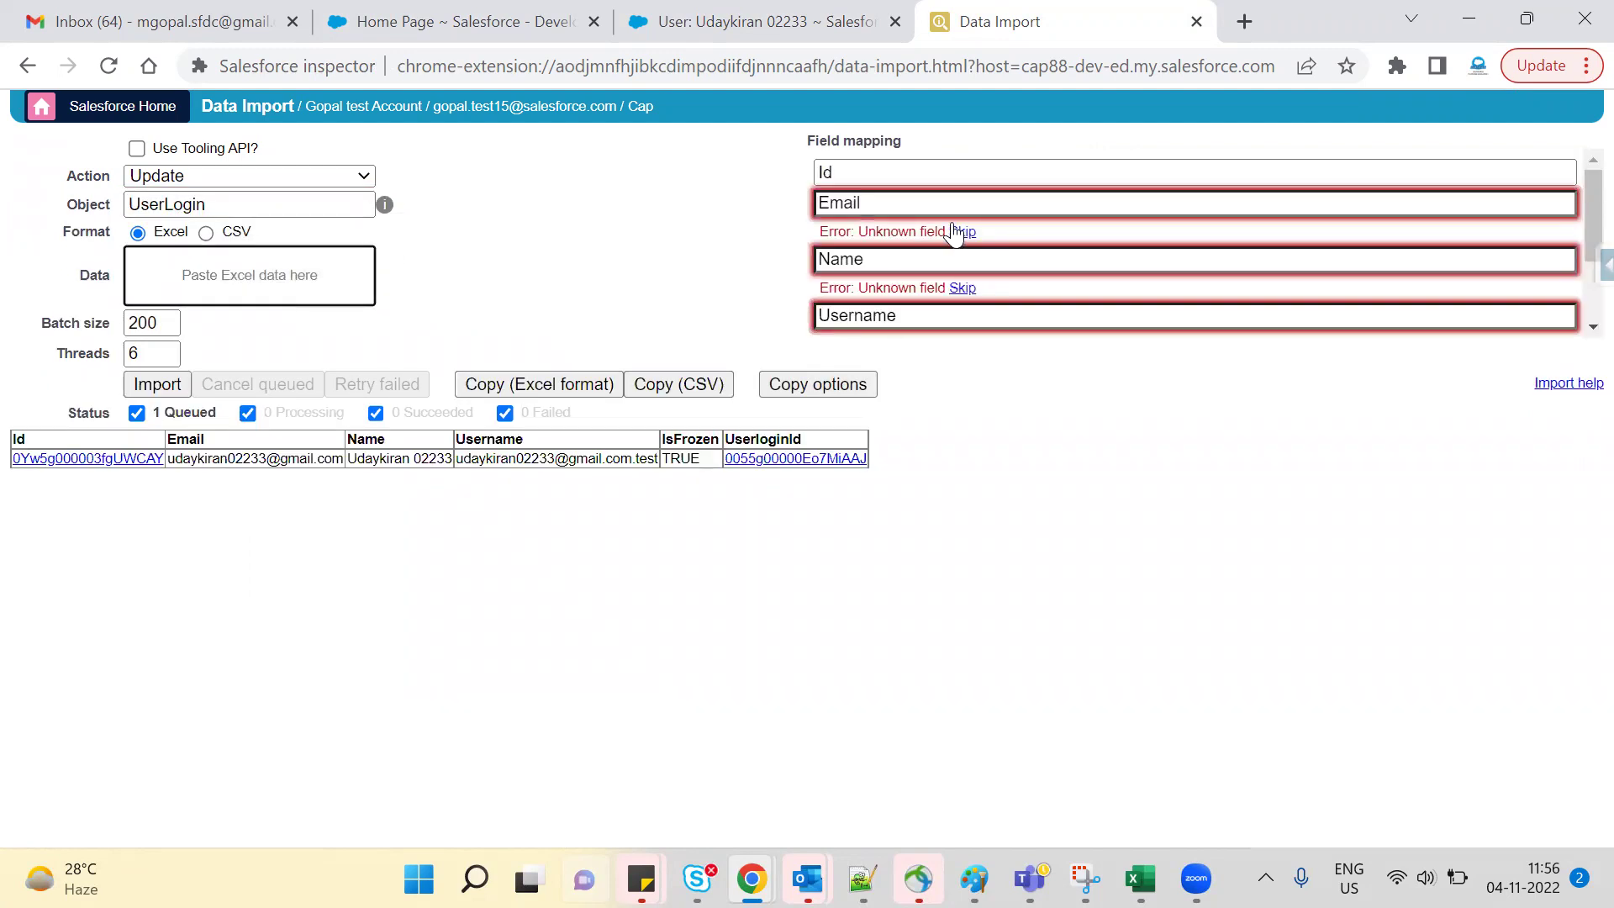
scroll(938, 240, down, 2)
scroll(938, 240, up, 2)
click(962, 232)
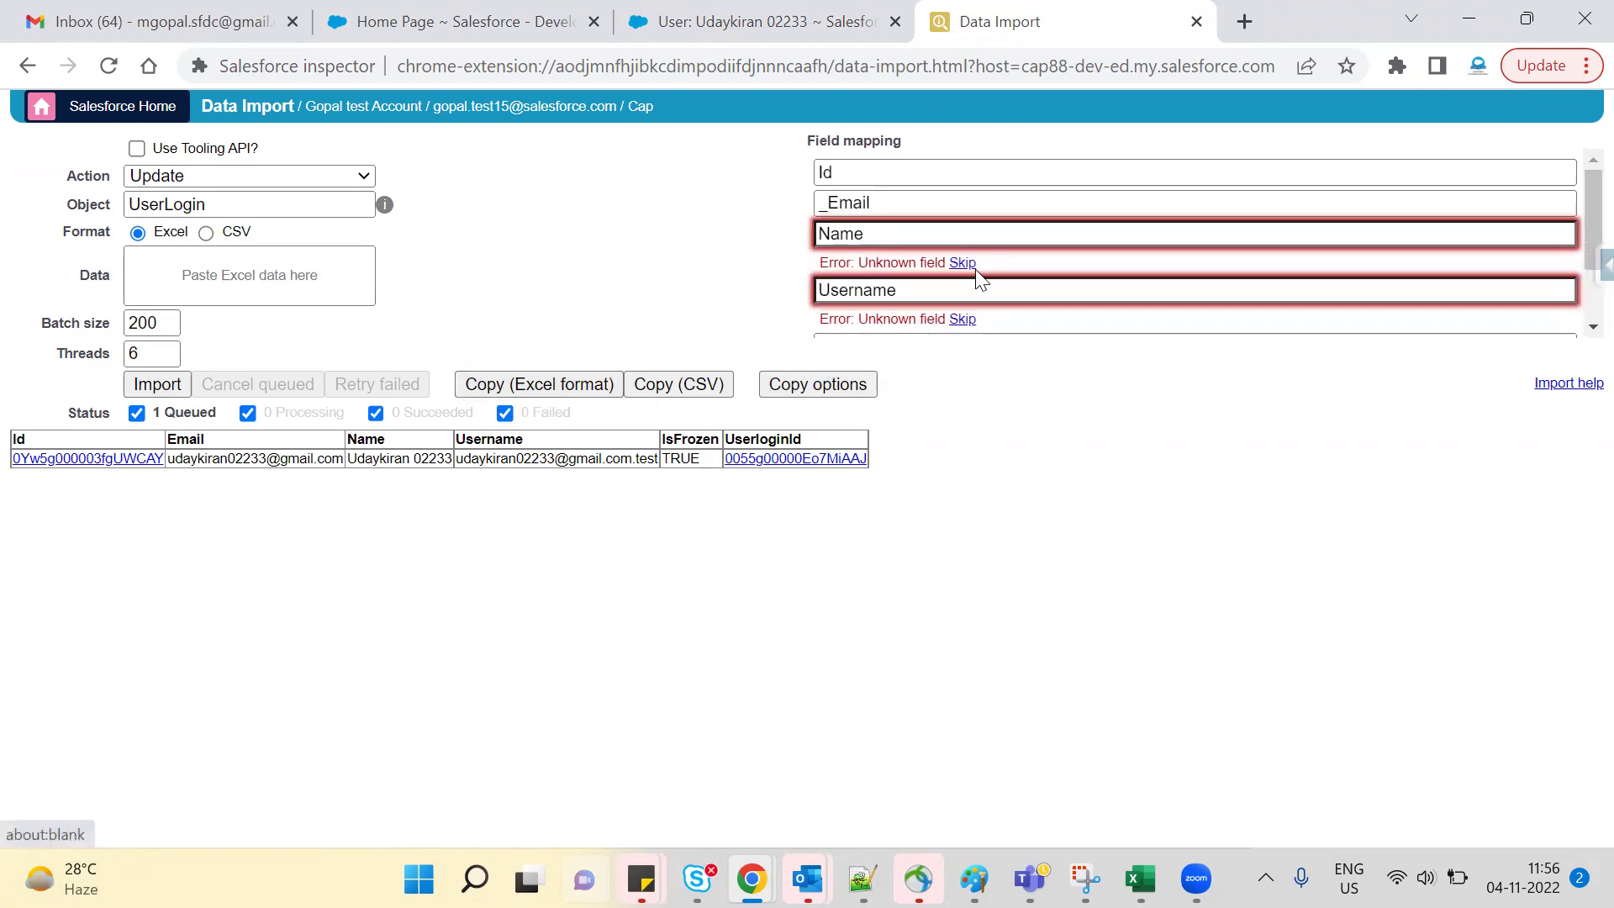
click(963, 263)
click(965, 291)
click(964, 318)
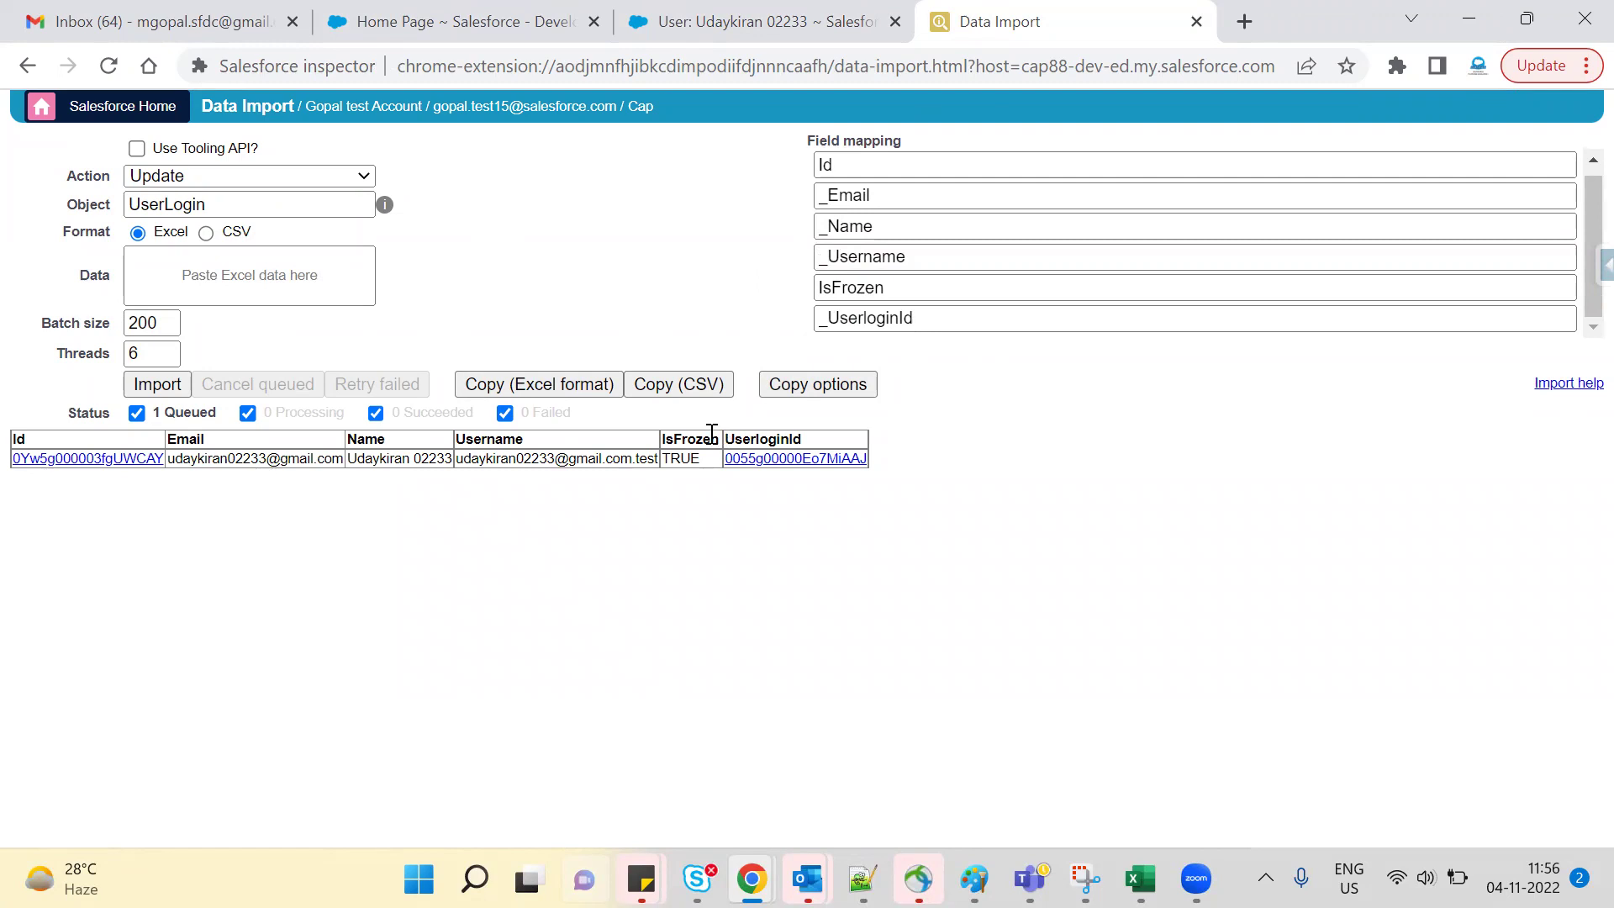
Step: Import the single UserLogin row with IsFrozen TRUE and confirm the import
double_click(694, 458)
click(791, 593)
click(815, 15)
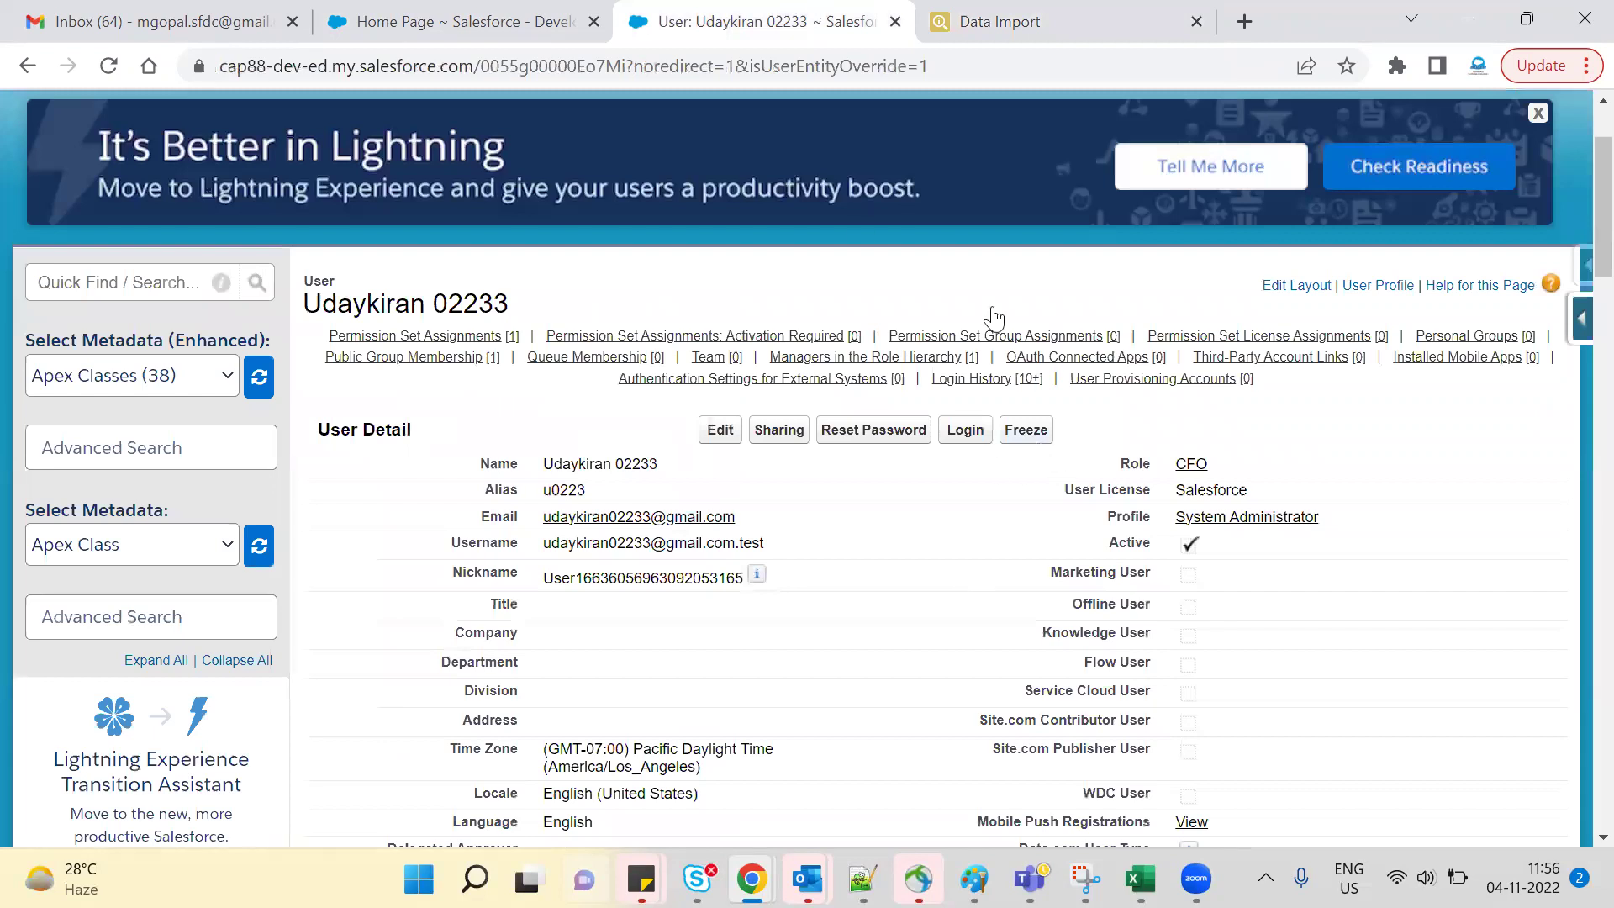
click(1019, 10)
click(160, 388)
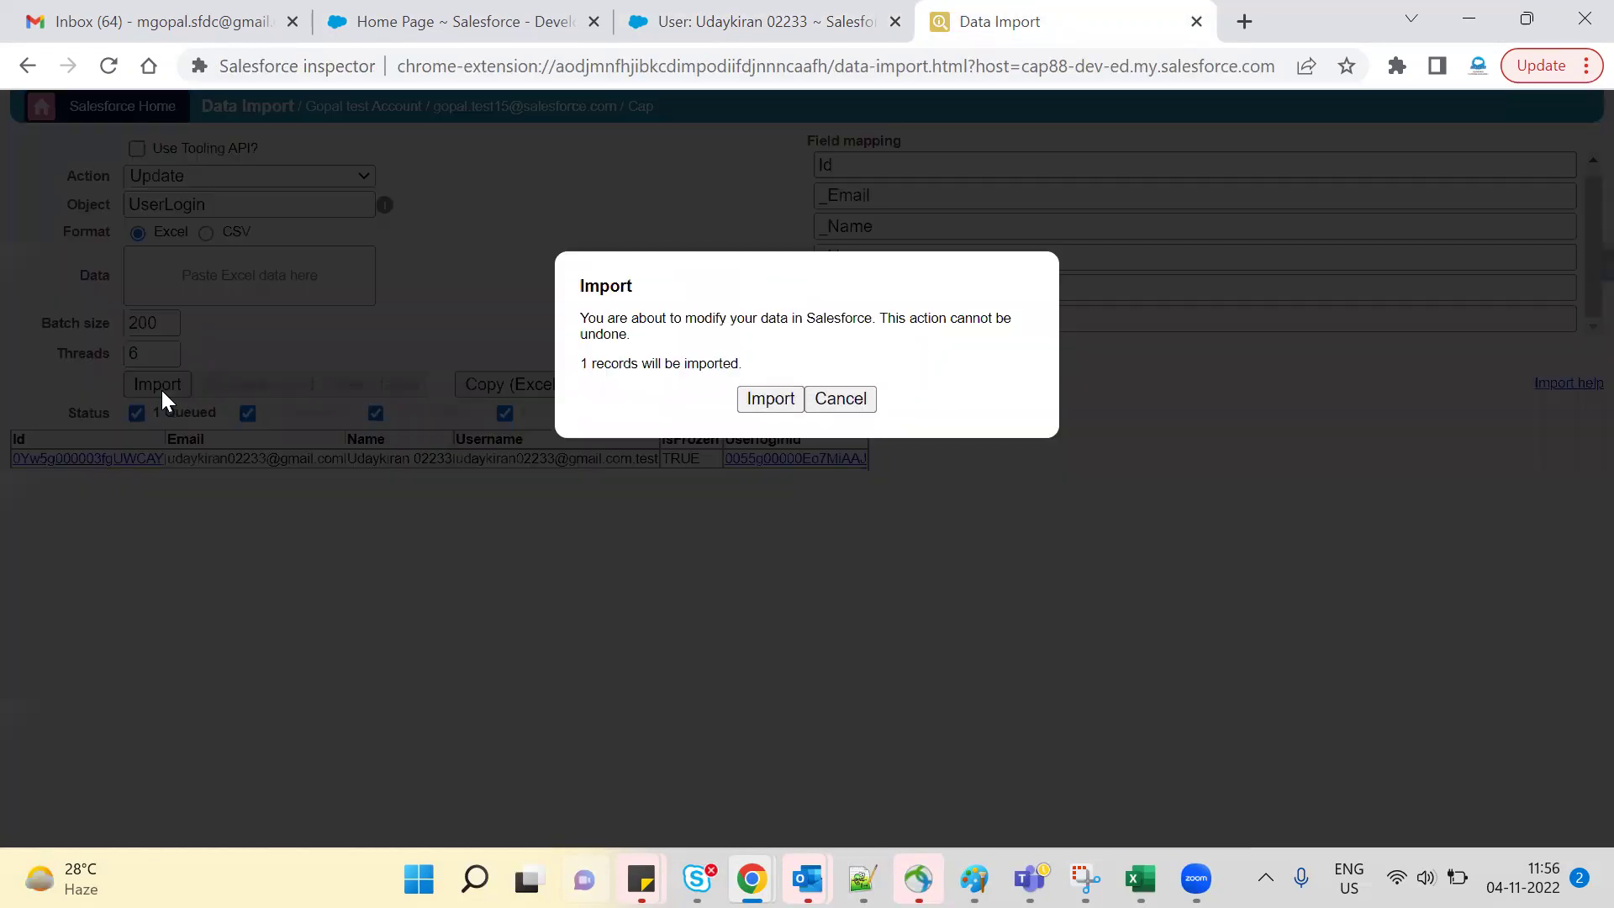
click(754, 397)
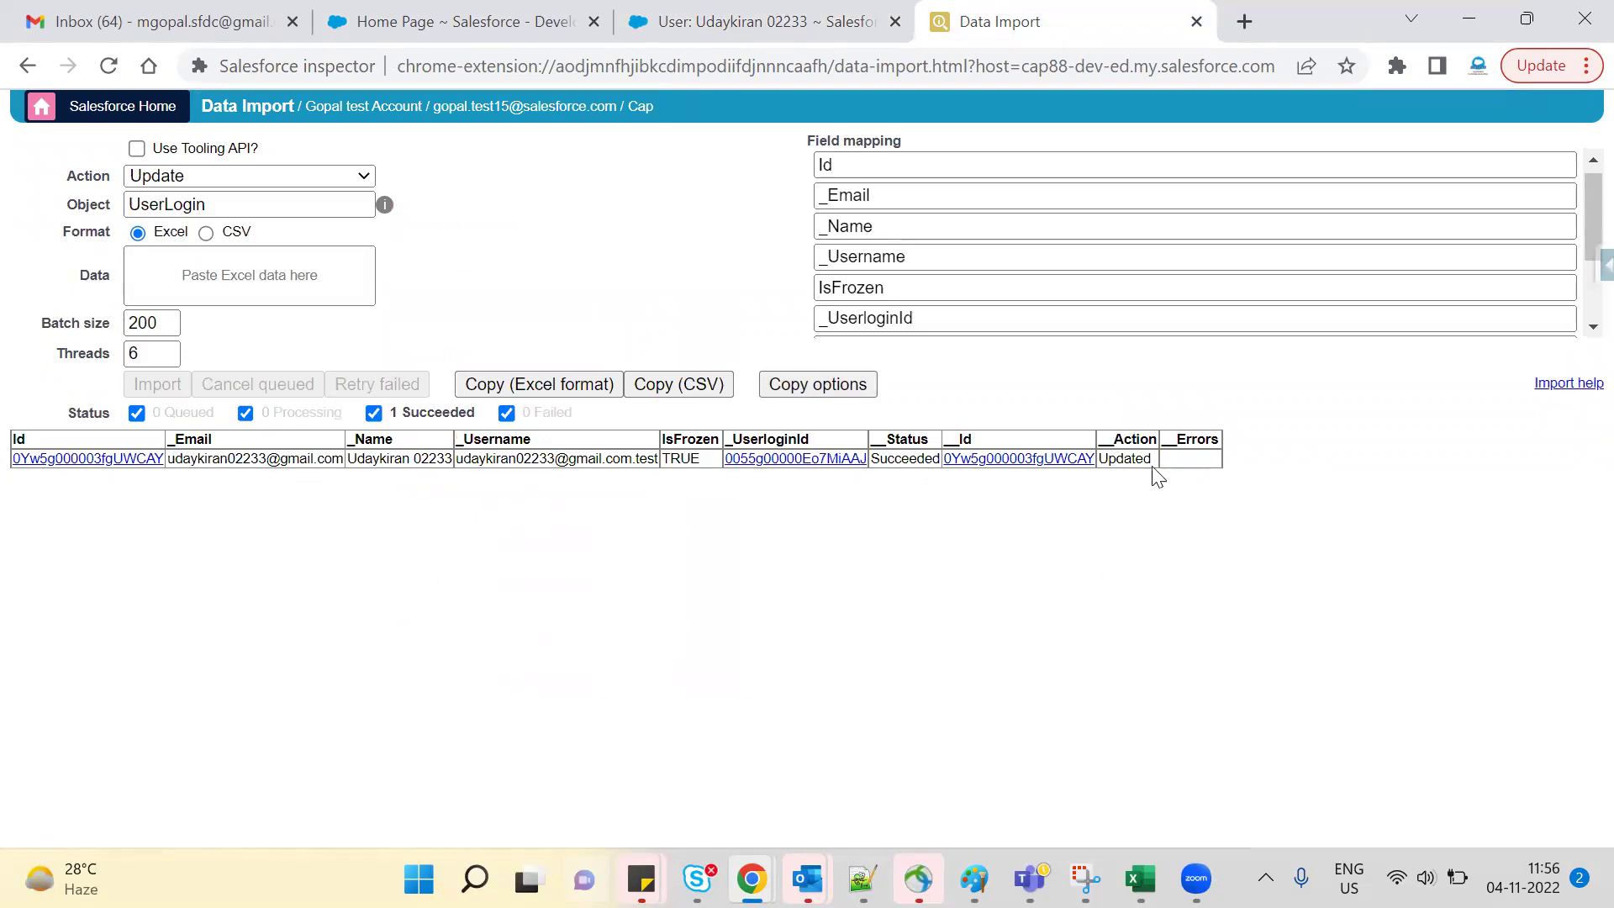
Step: Reload the CFO user's detail page to verify the account now shows as frozen
double_click(1131, 458)
click(1000, 647)
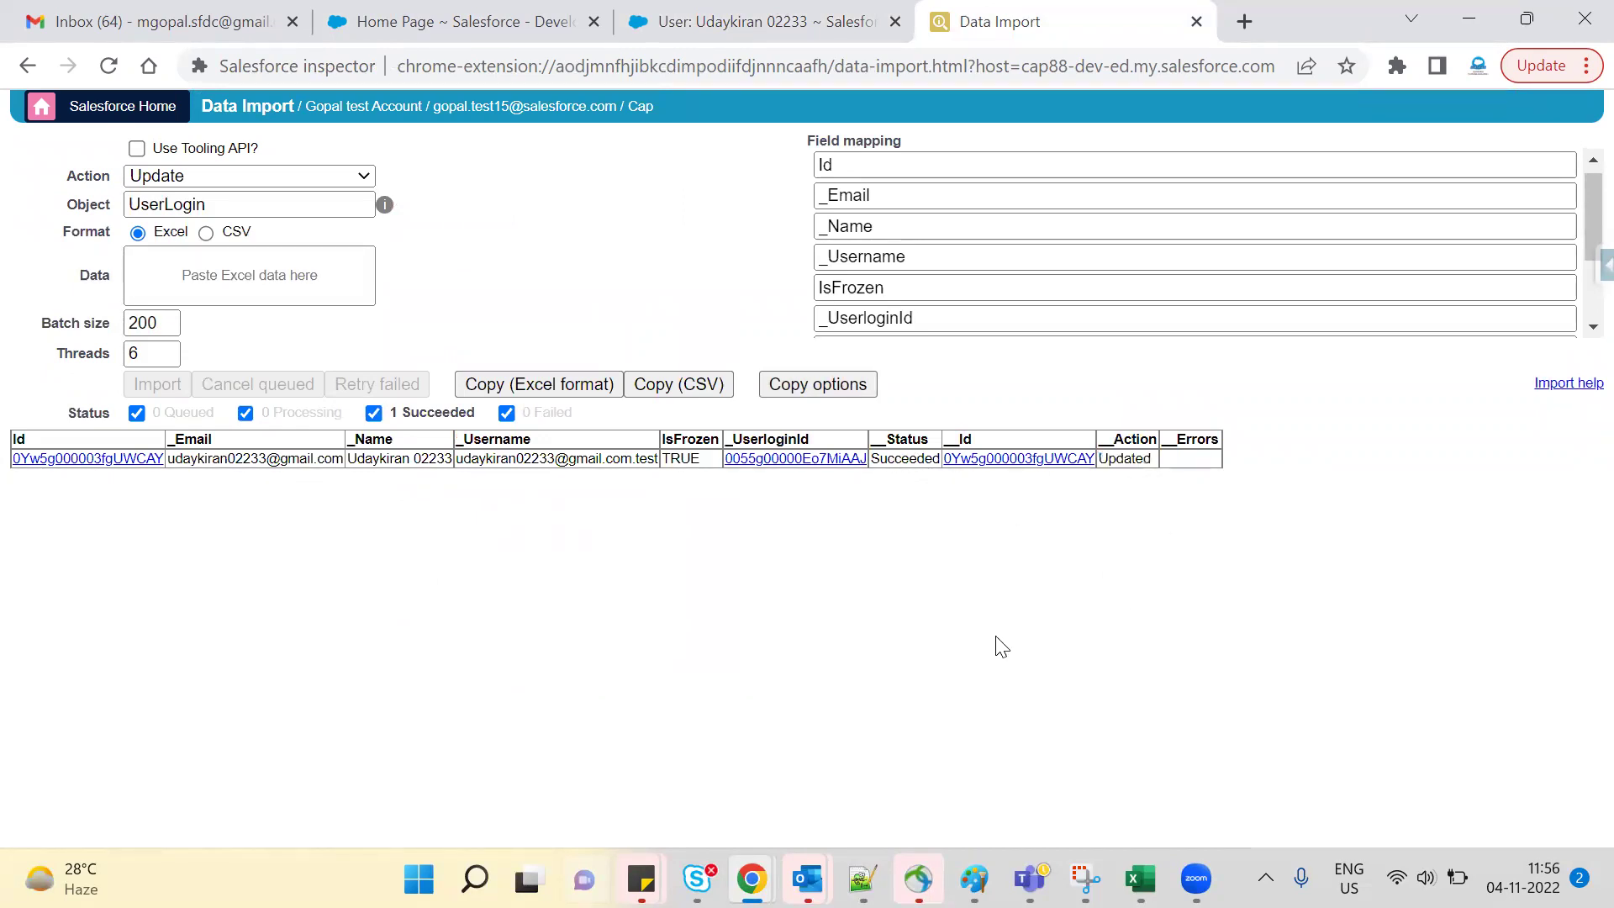
click(782, 12)
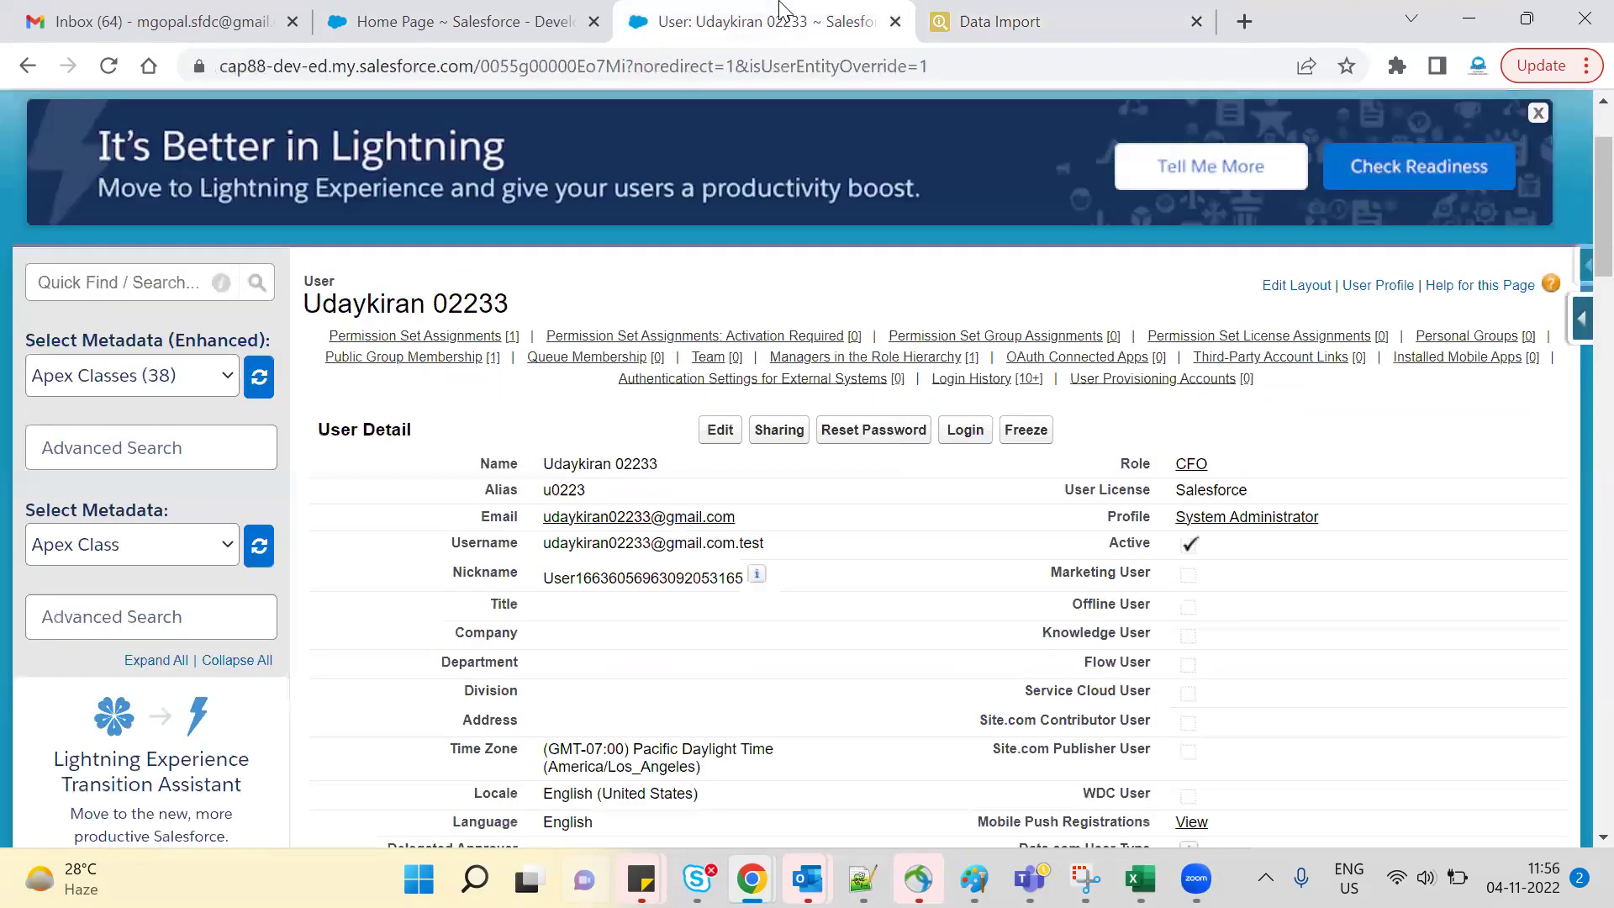
click(112, 72)
Step: In Book2, change the user's IsFrozen value in E2 to False
mouse_move(1140, 879)
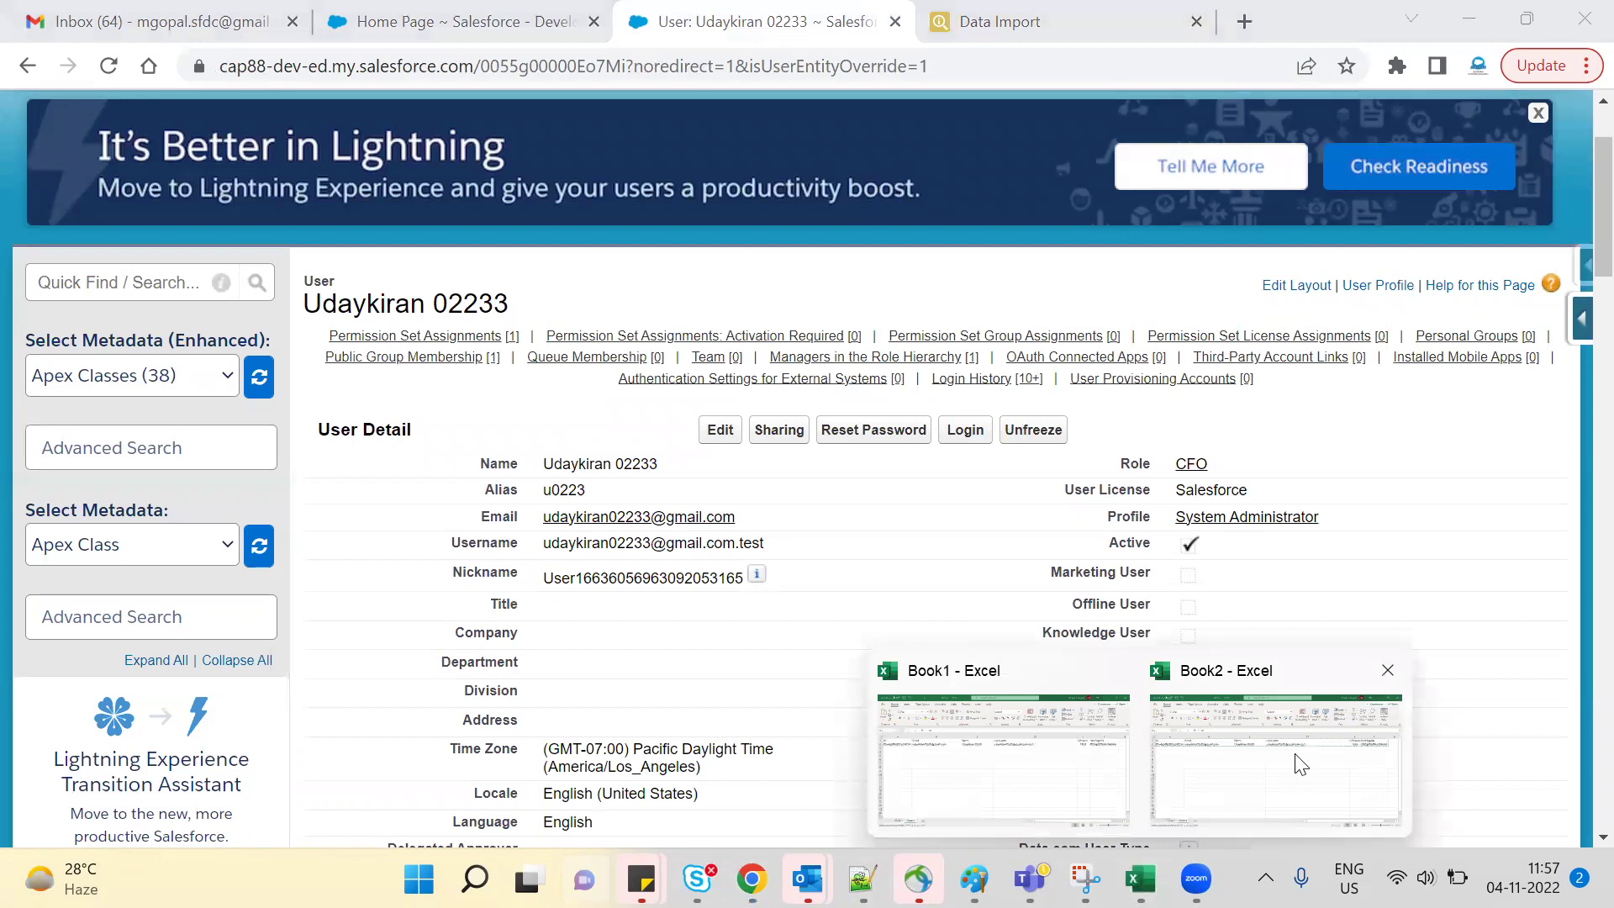
click(1301, 765)
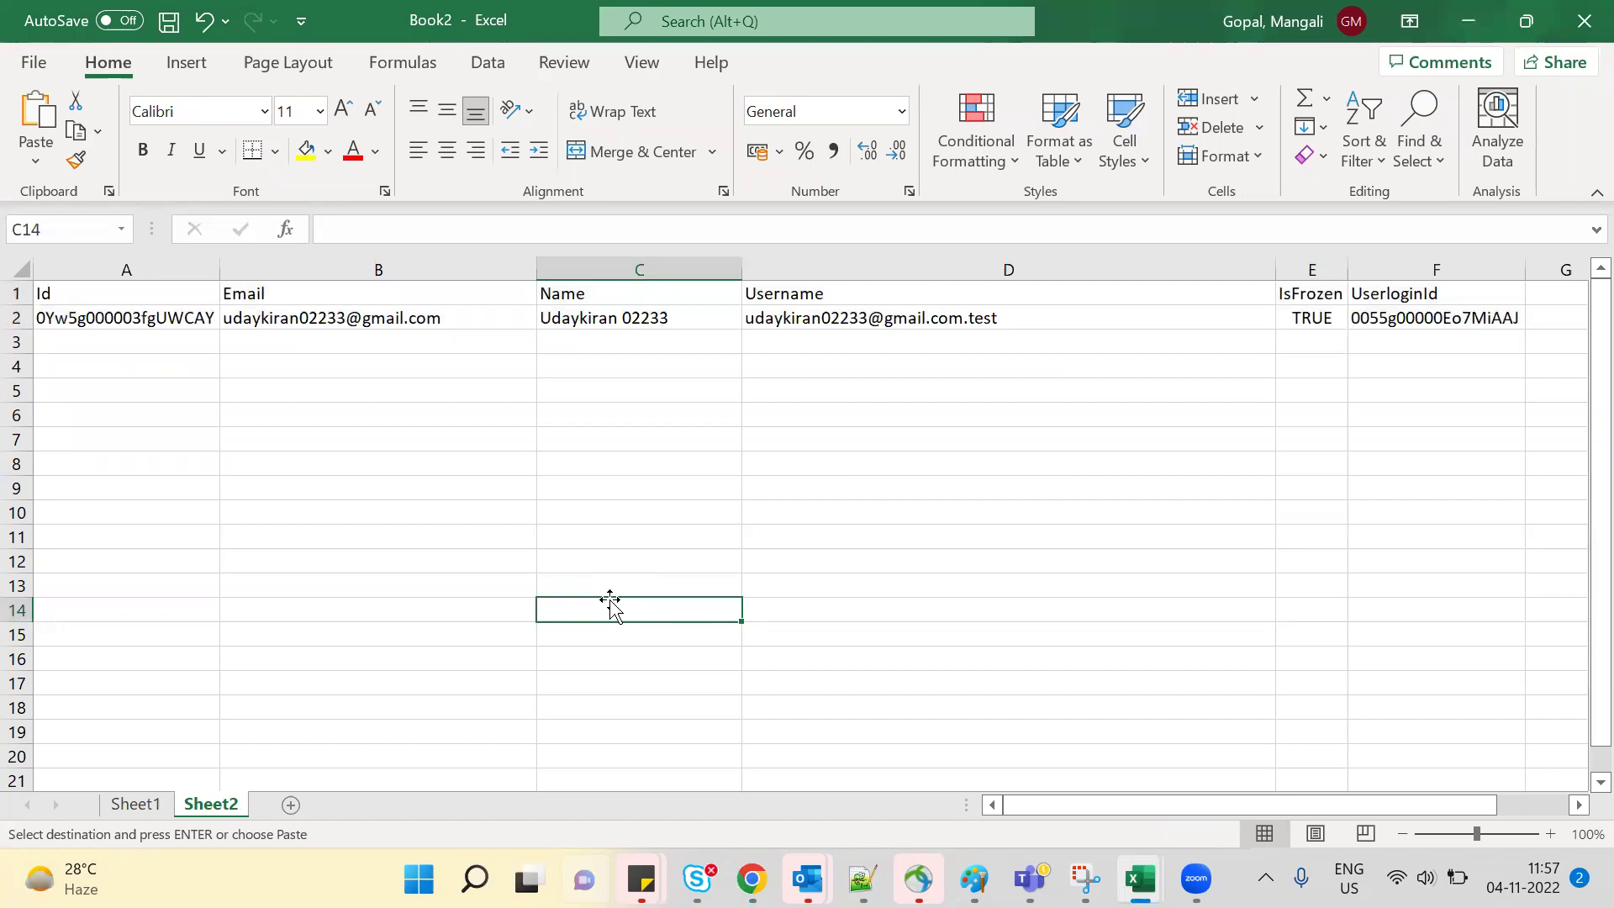
click(1136, 510)
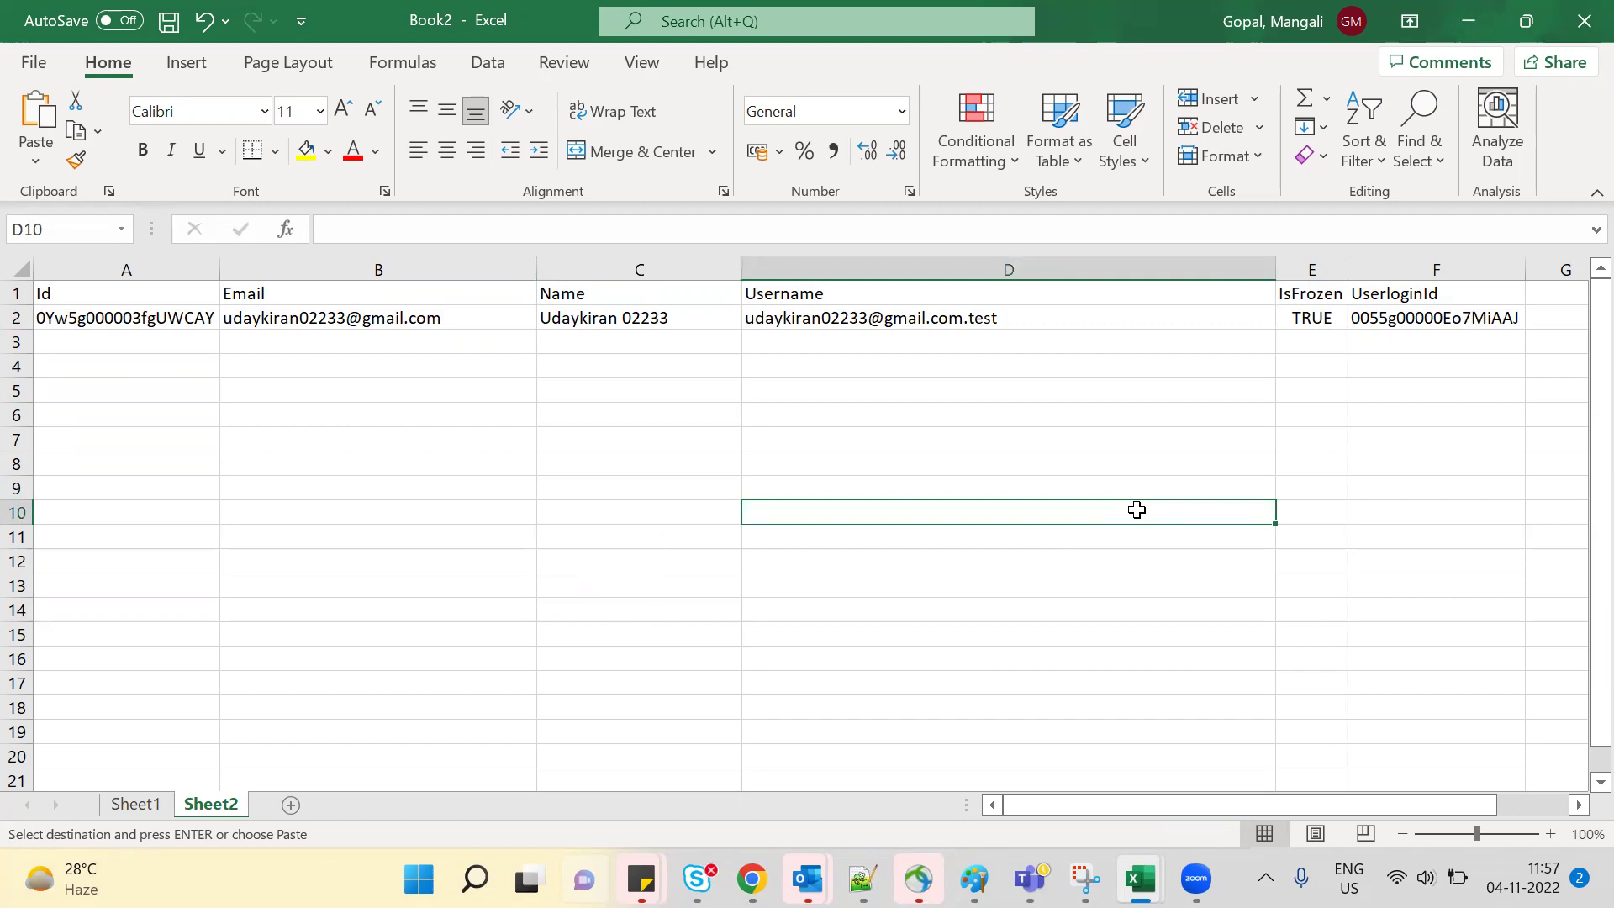
click(1018, 461)
click(1314, 322)
key(BackSpace)
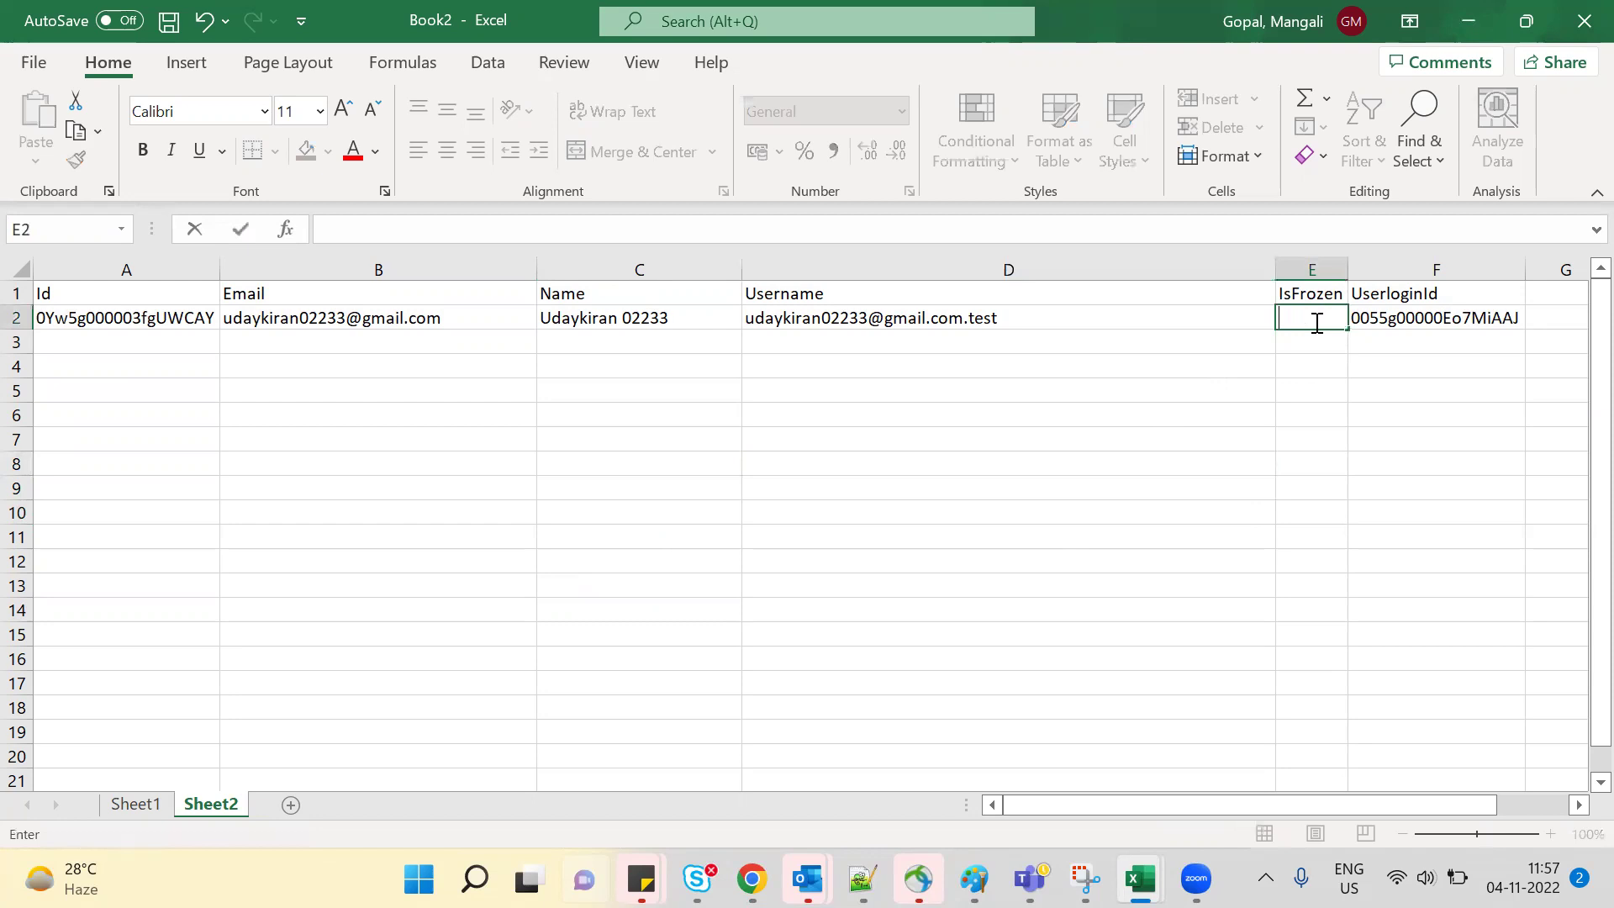
text(False)
key(Return)
Step: Copy the header and user rows A1:F2 for re-import
click(1122, 443)
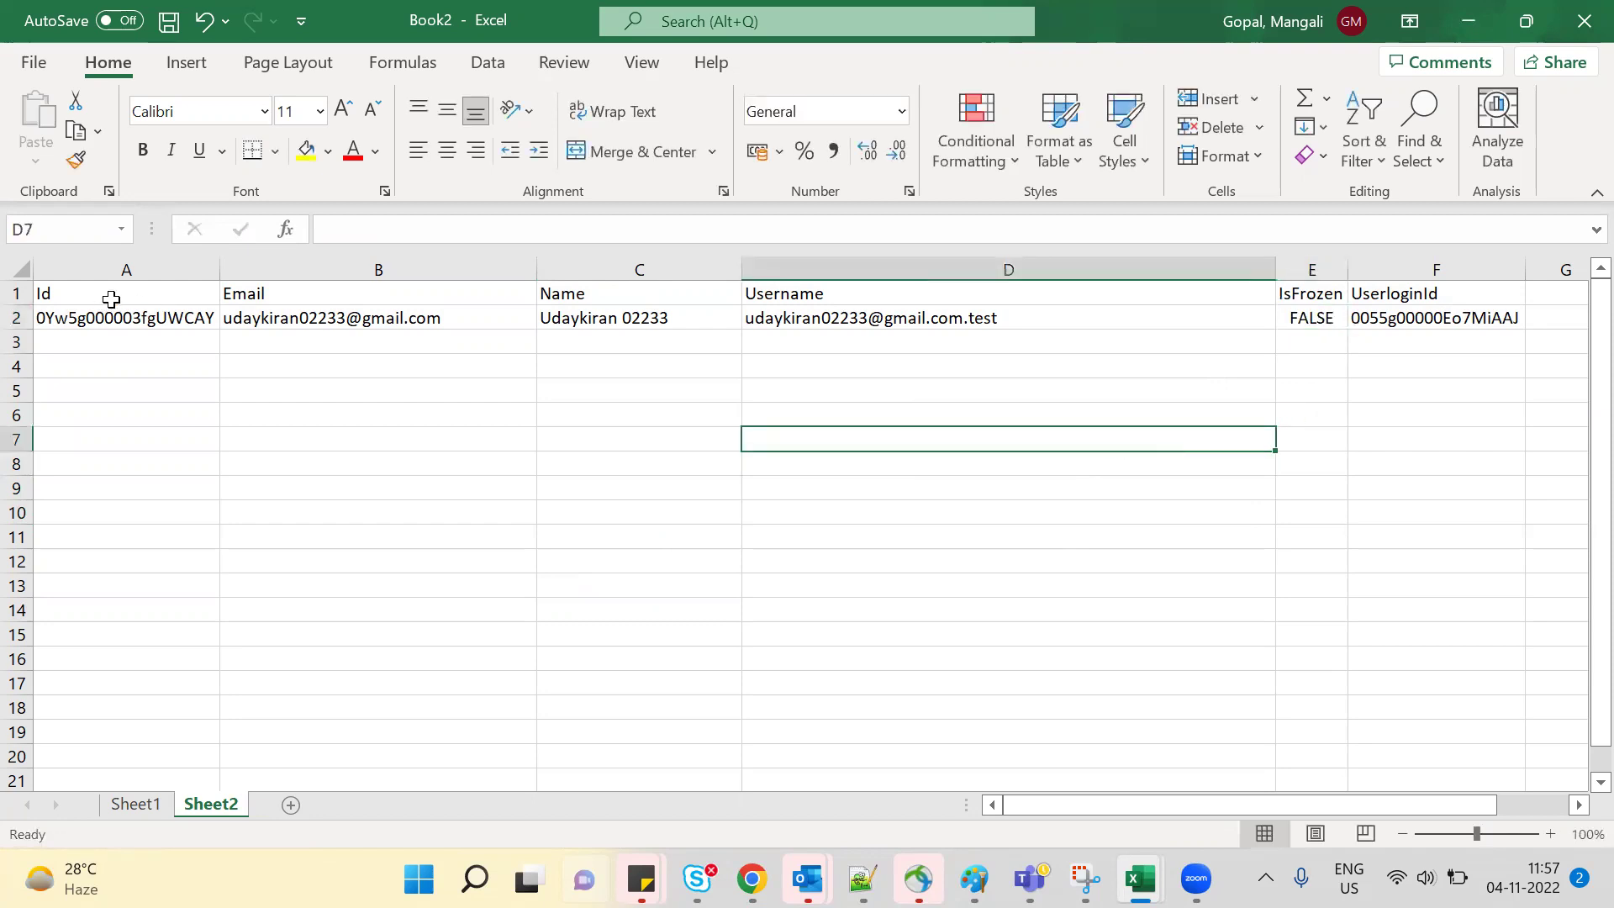
drag(109, 290, 1440, 318)
key(ctrl+c)
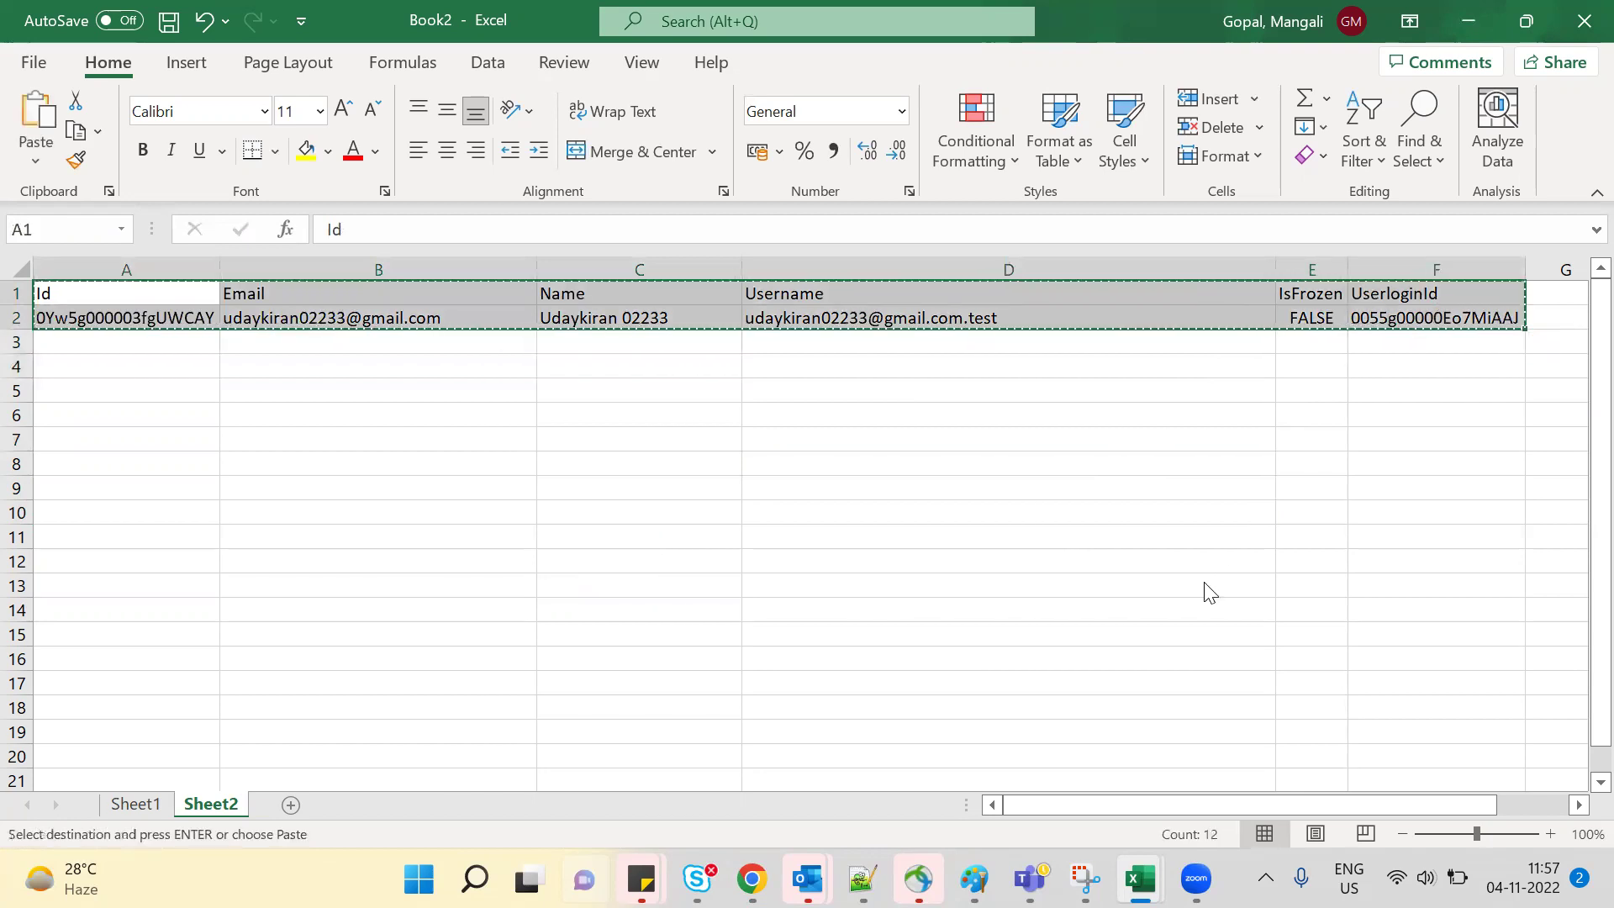
key(alt+Tab)
Step: Paste the IsFrozen FALSE row into Data Import and skip Email, Name, Username and UserloginId
click(1049, 2)
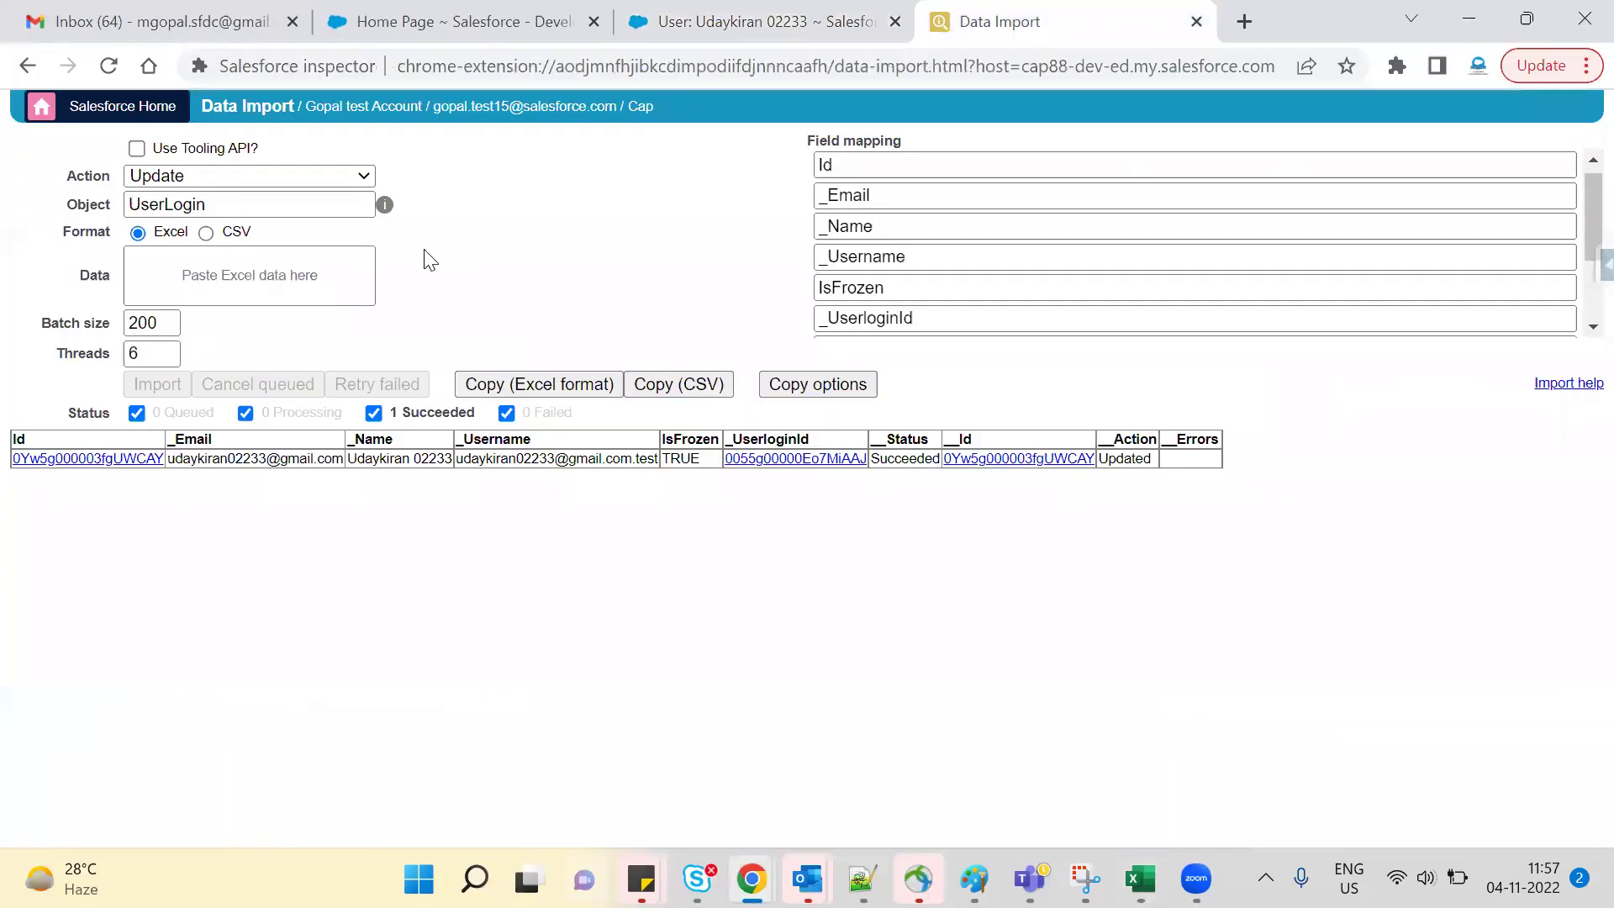
click(223, 270)
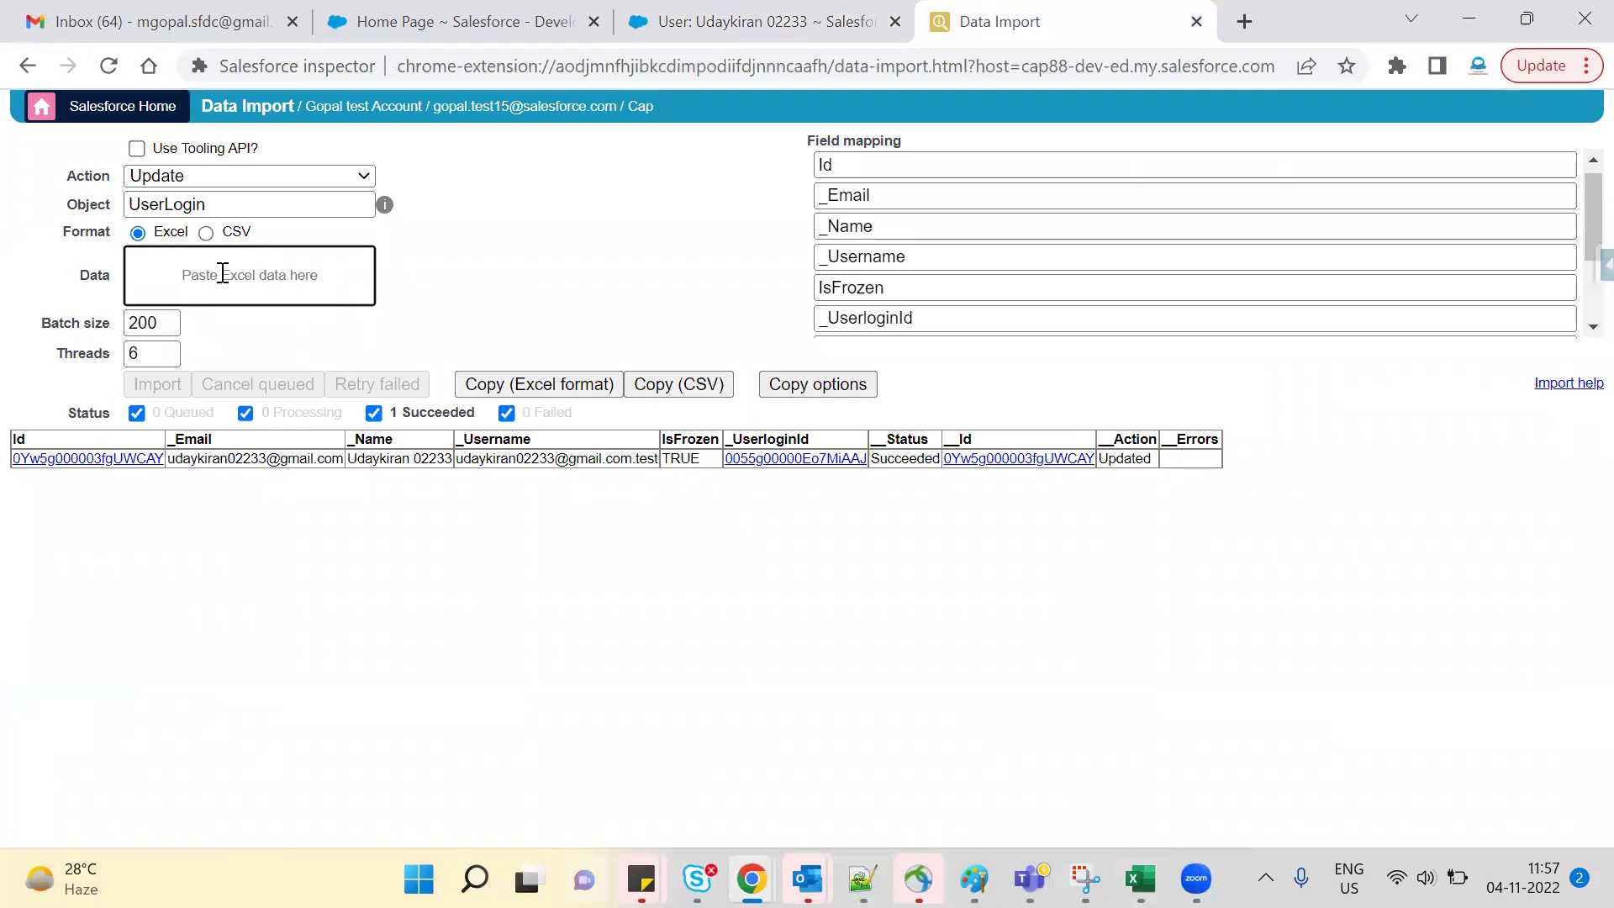
key(ctrl+v)
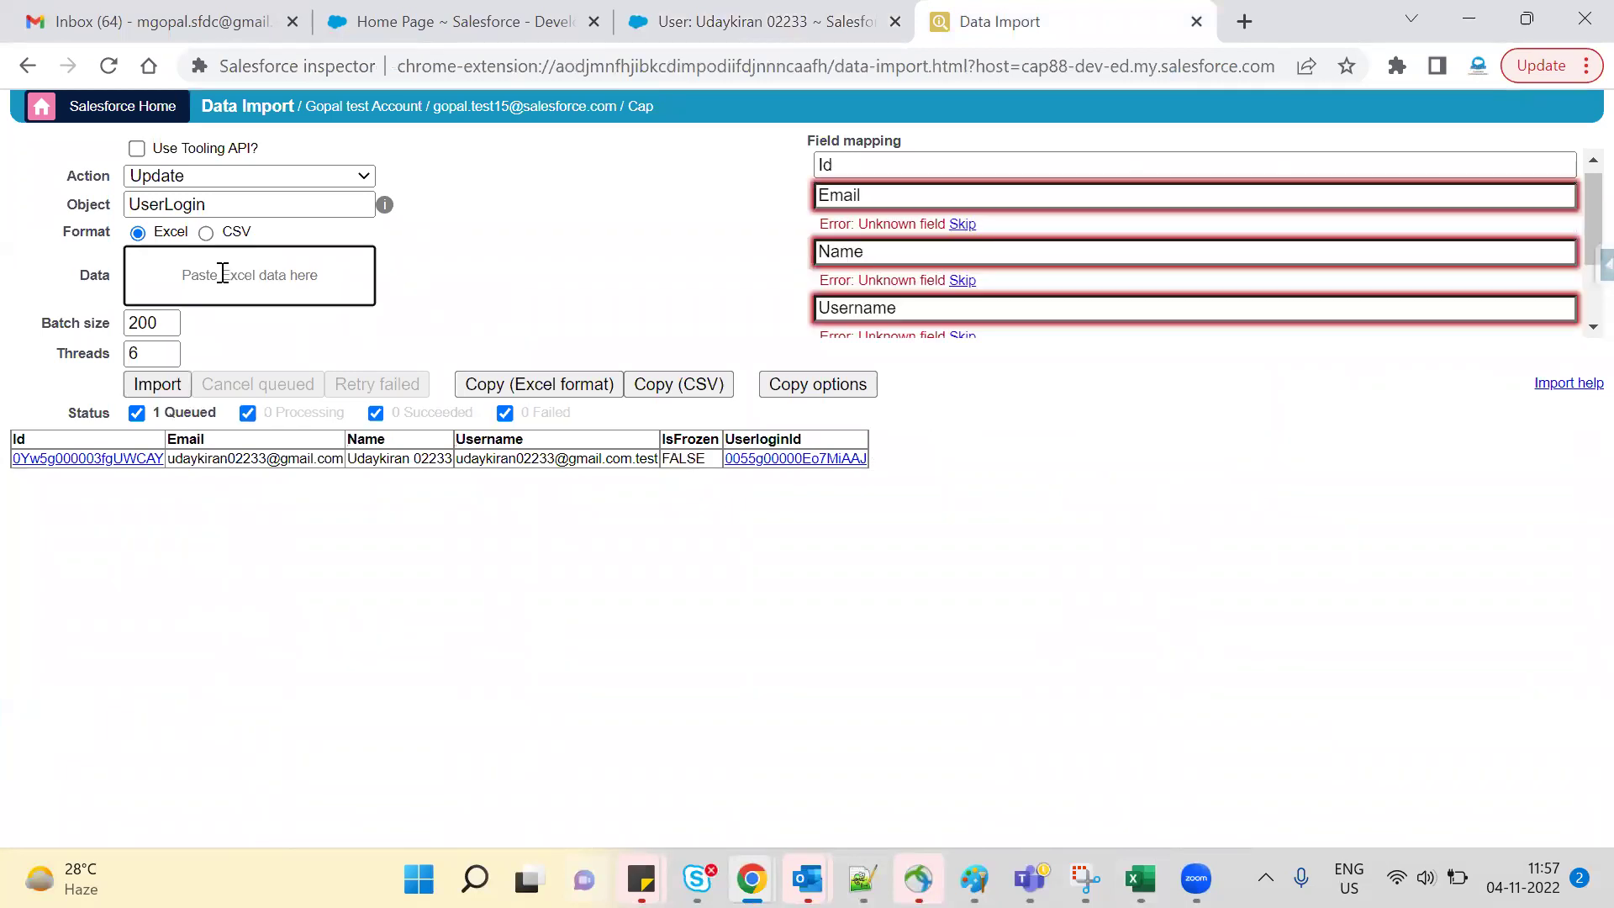
click(965, 224)
click(964, 254)
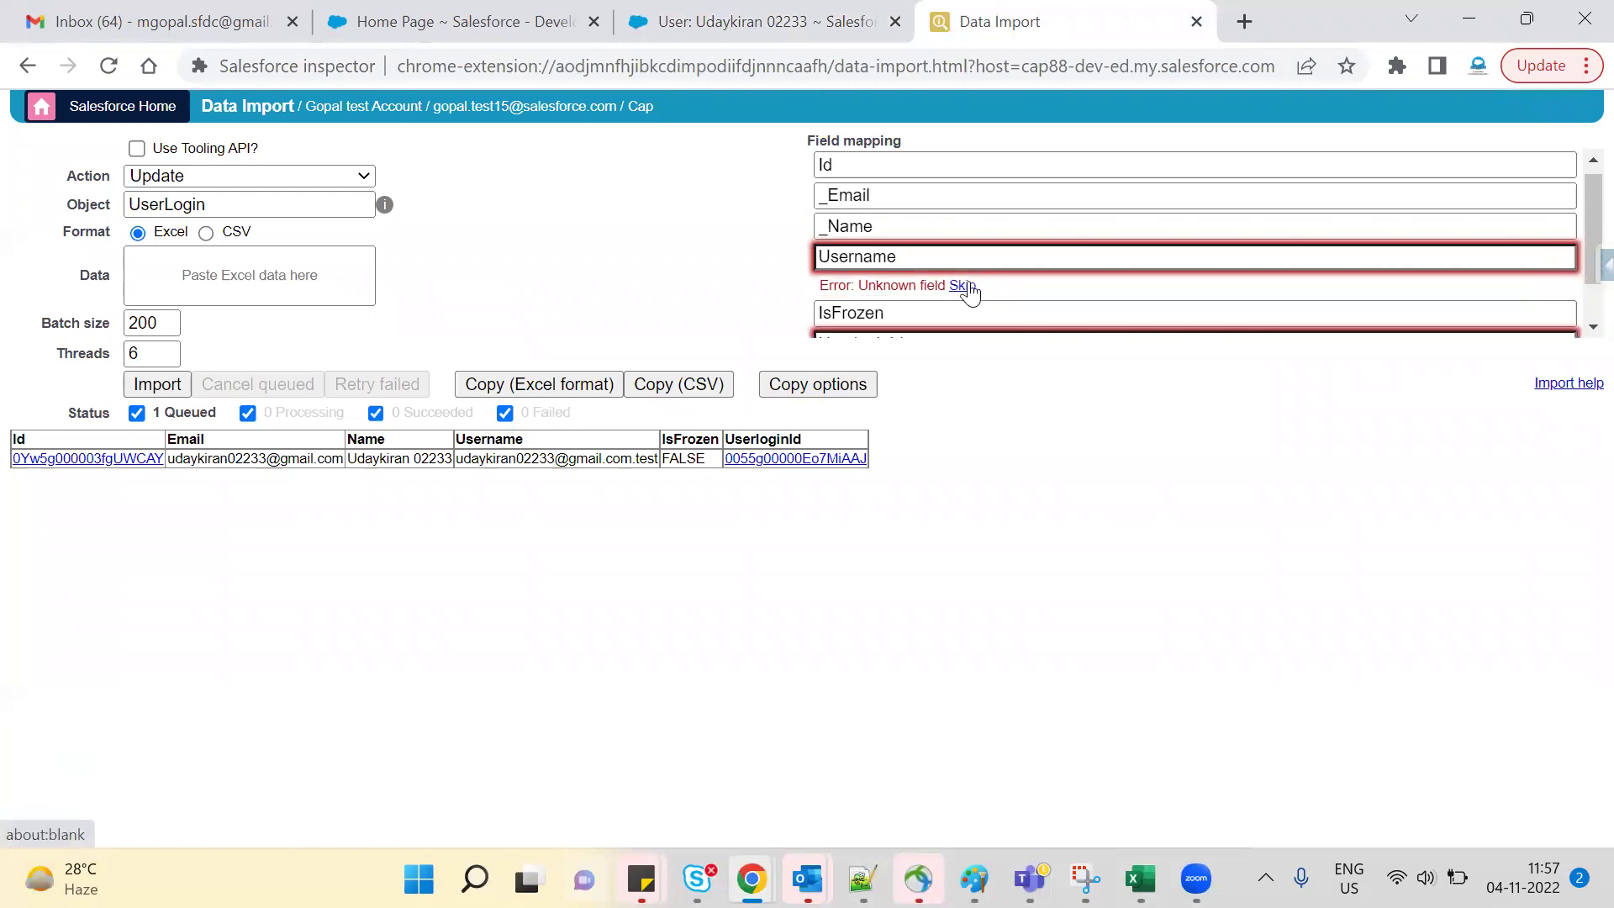
click(964, 286)
click(966, 315)
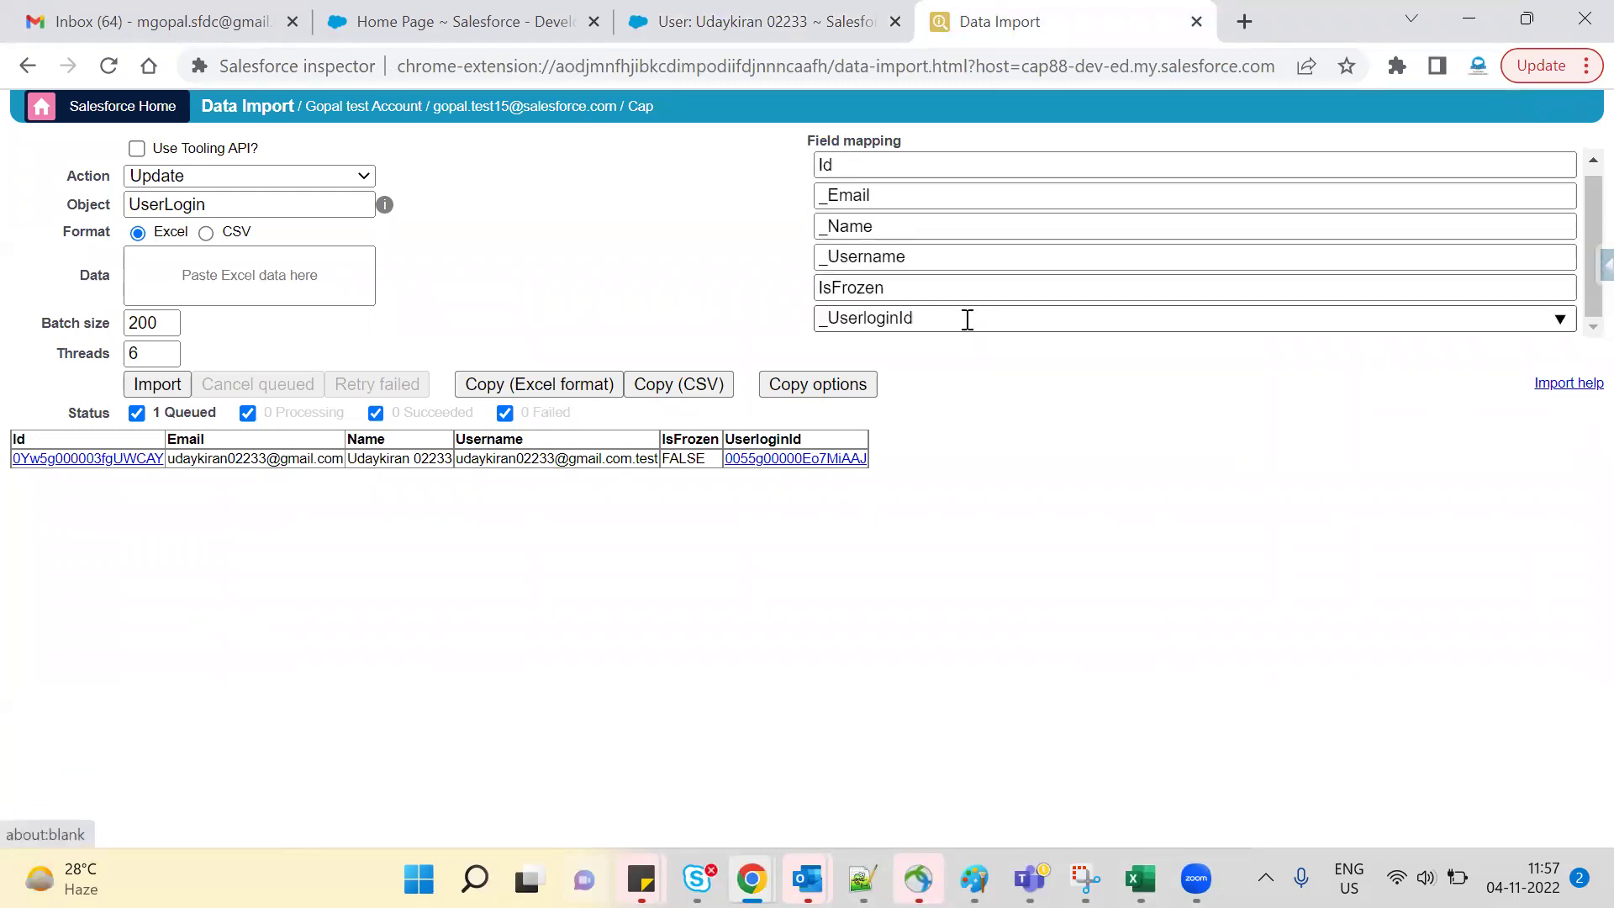
Step: Import the one record and confirm it
click(164, 385)
click(794, 409)
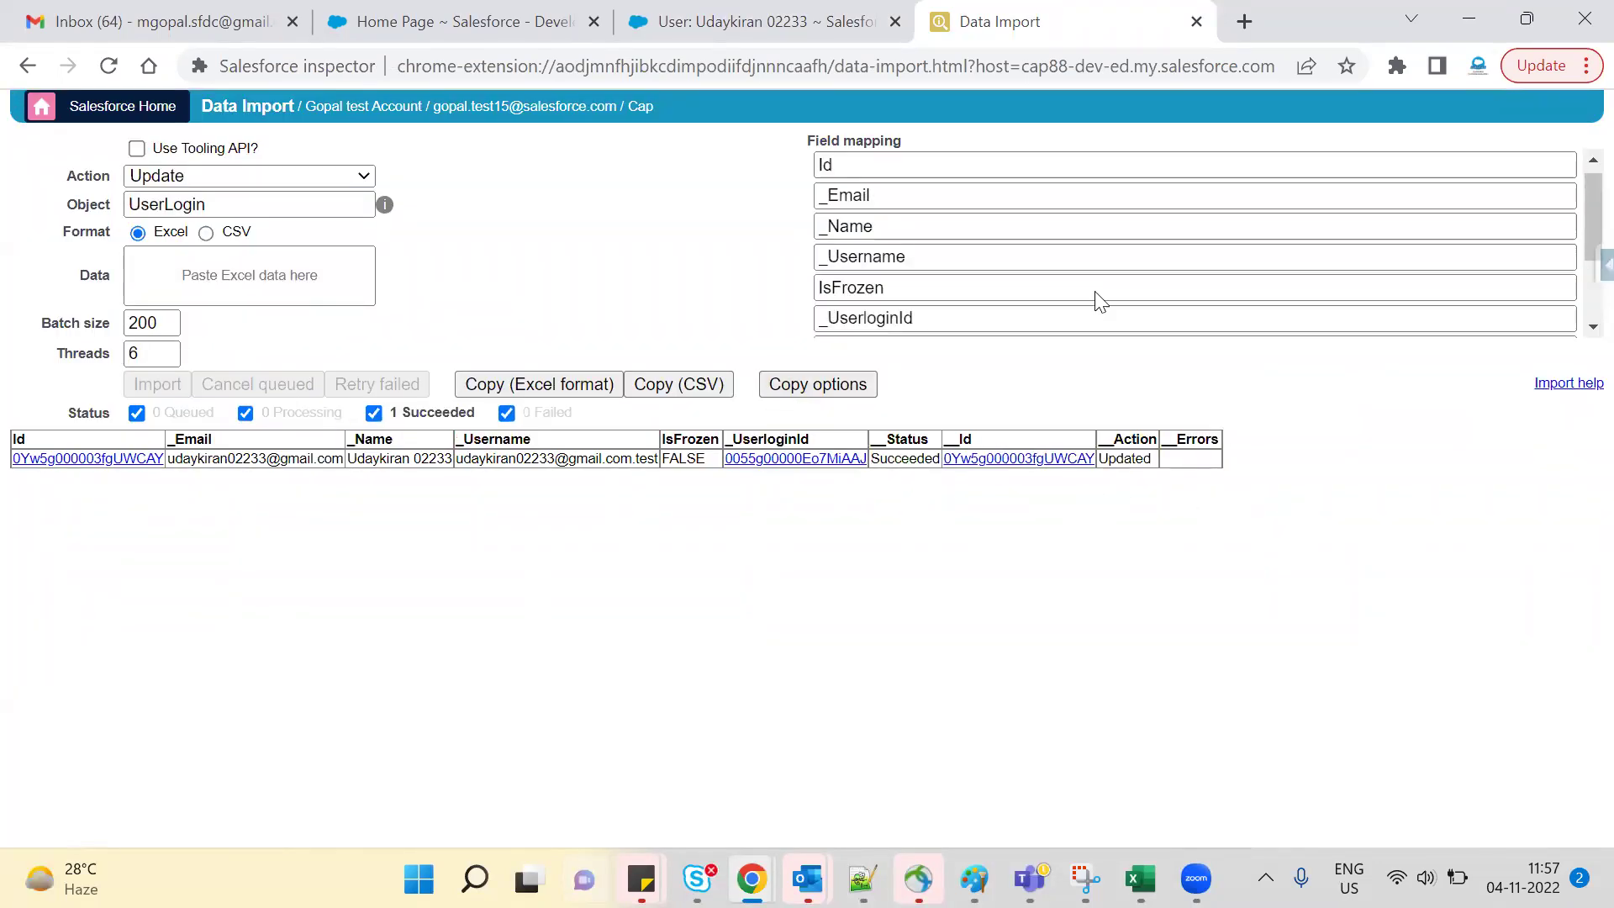
key(ctrl+shift+Tab)
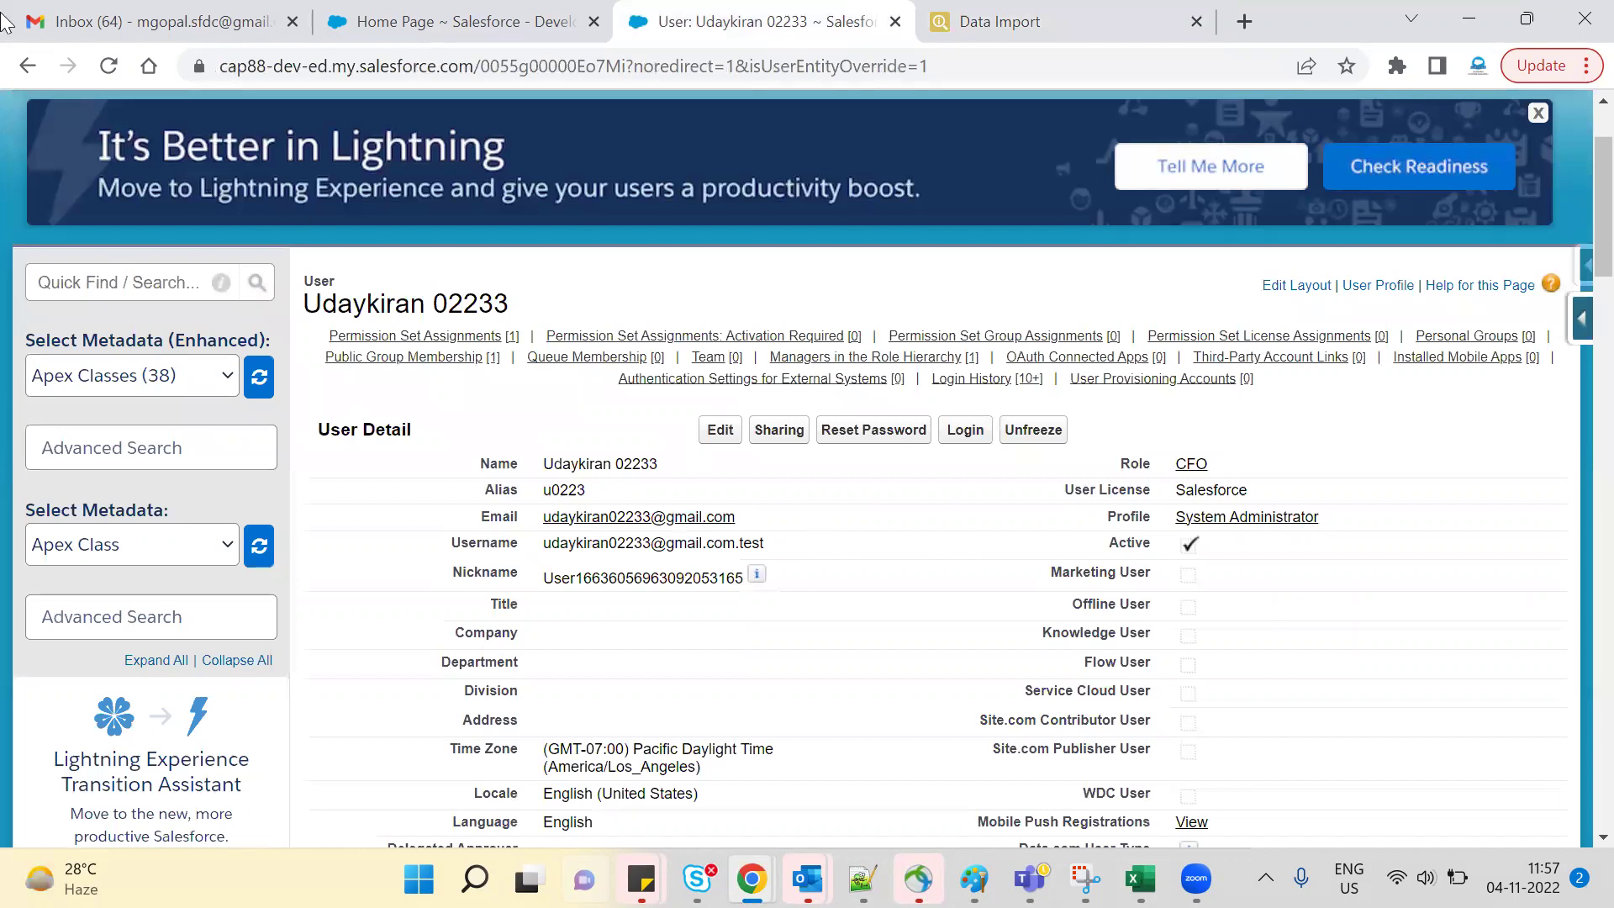
Step: Reload the CFO user's page to confirm the button reads Freeze, checking the import results too
click(108, 67)
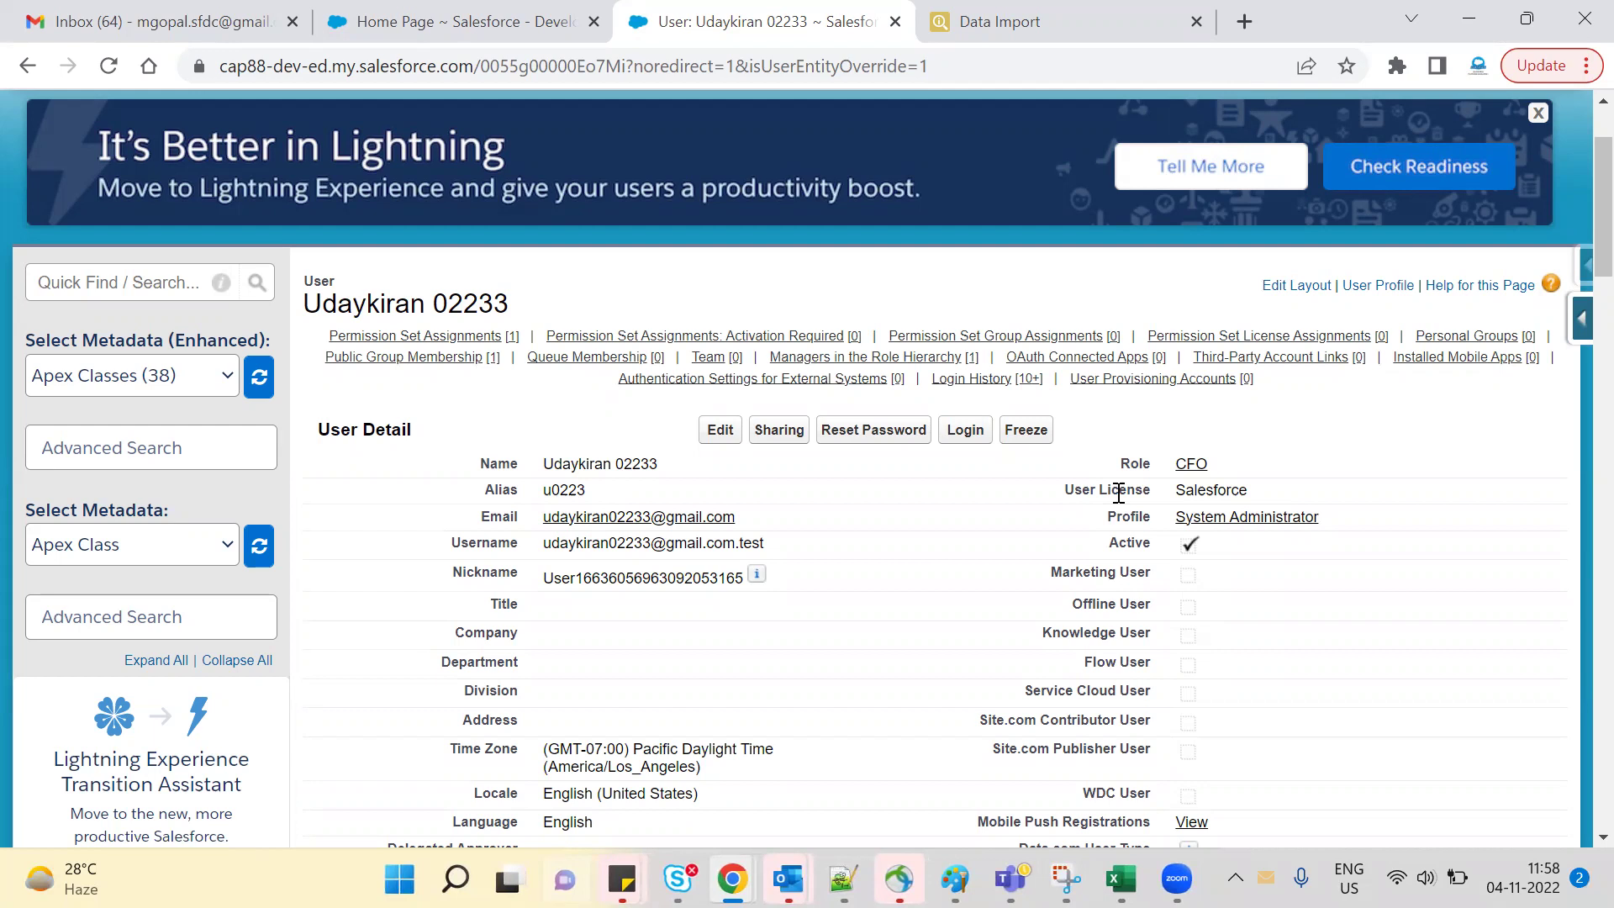
click(995, 21)
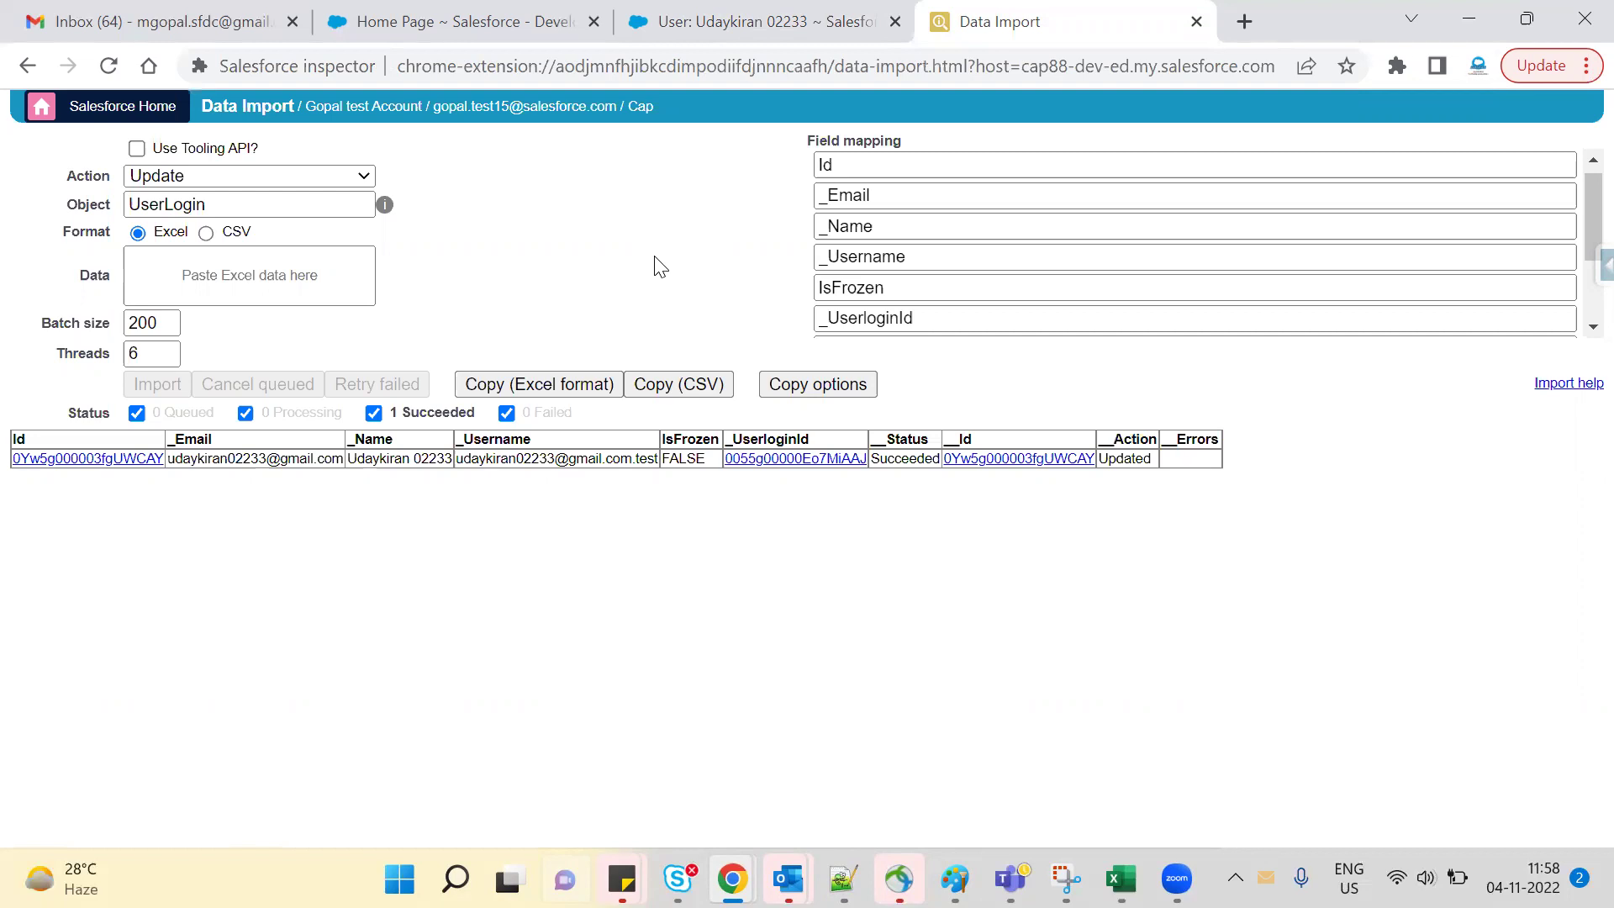
click(740, 20)
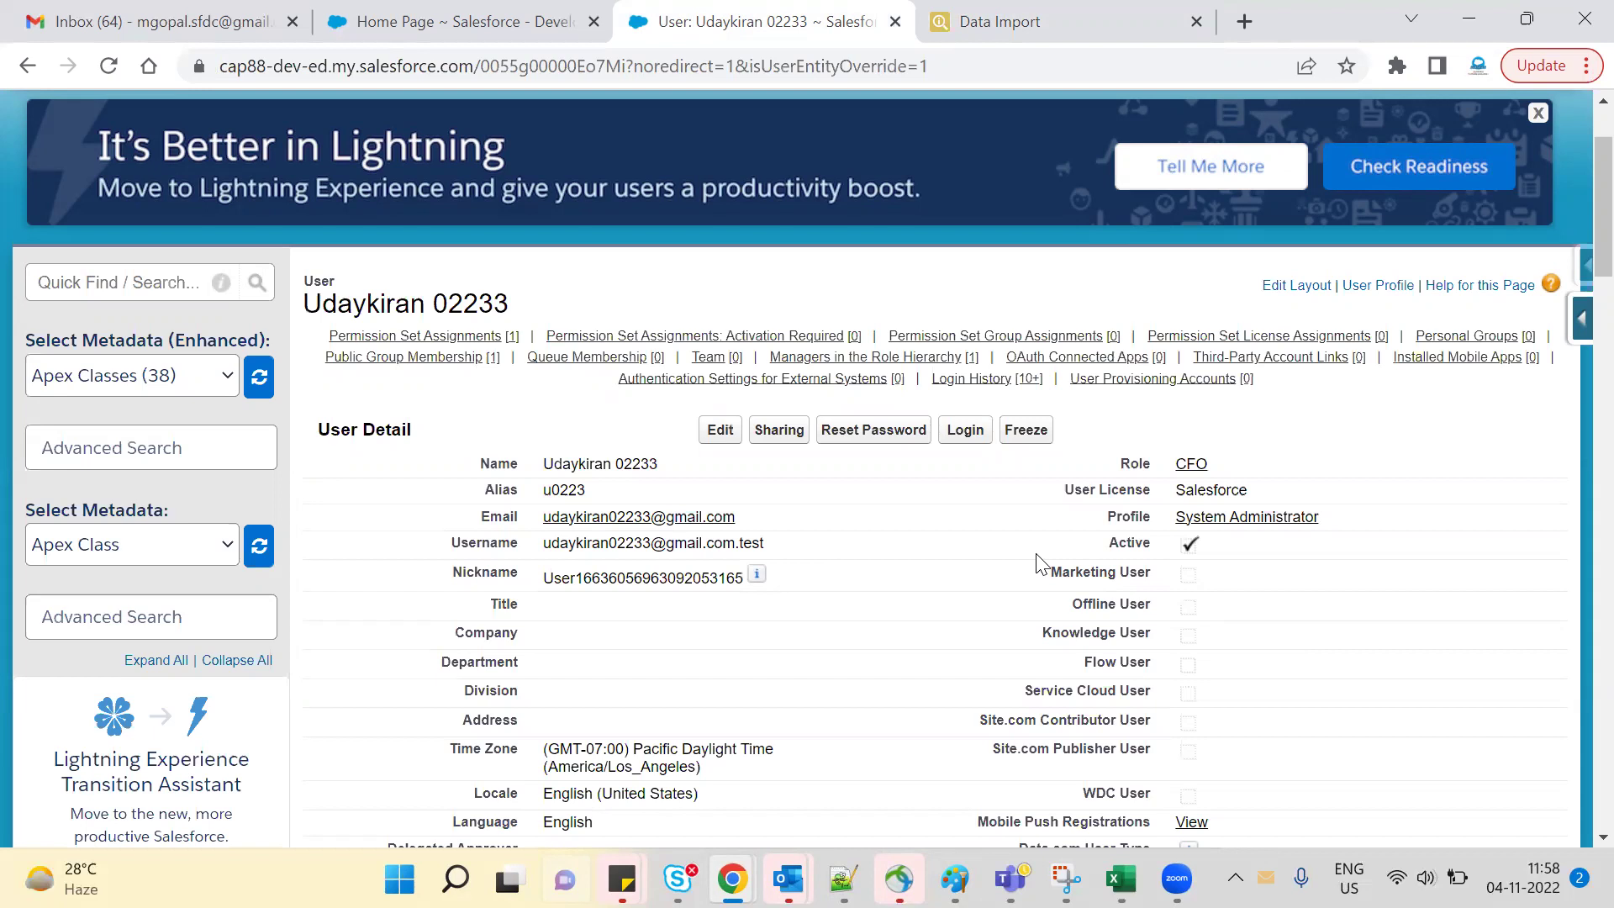
scroll(874, 674, down, 3)
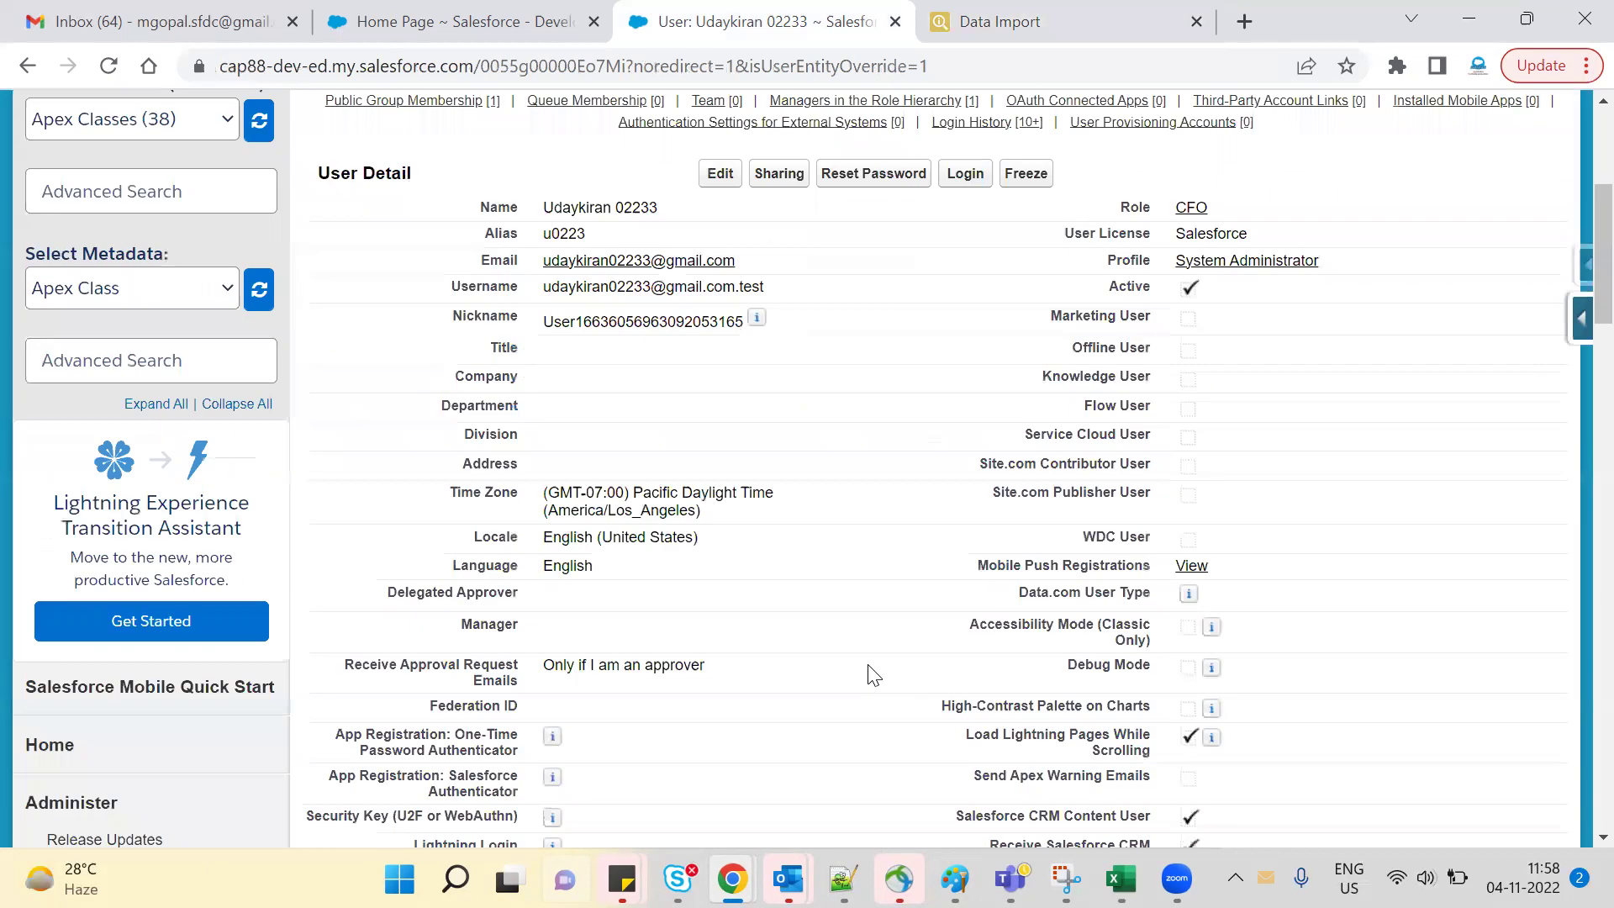
scroll(907, 714, up, 4)
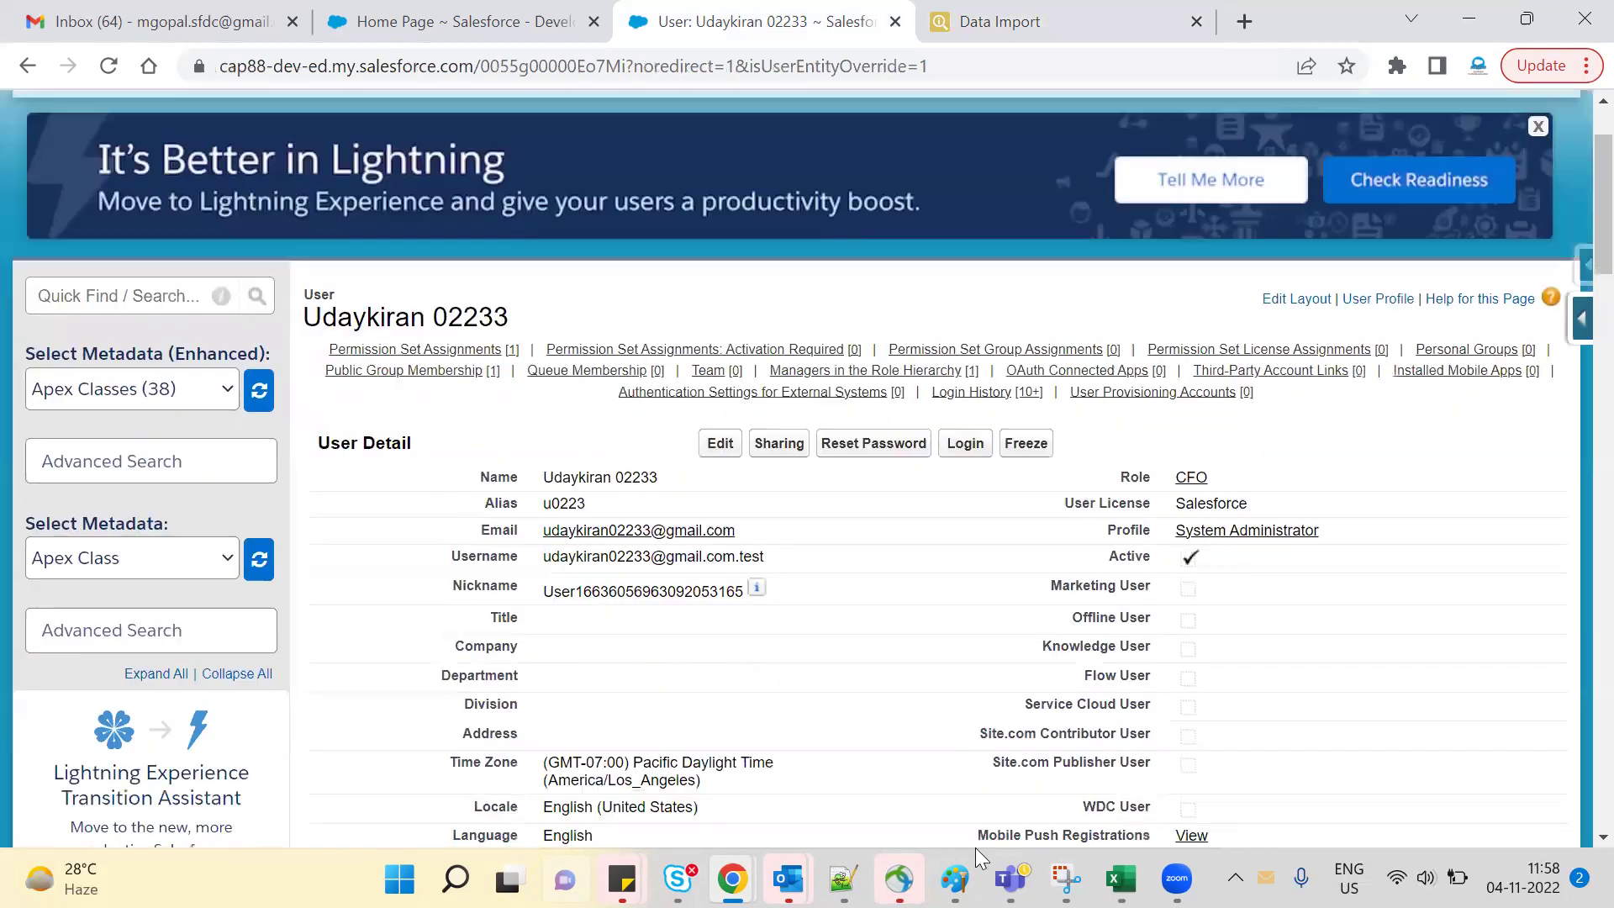